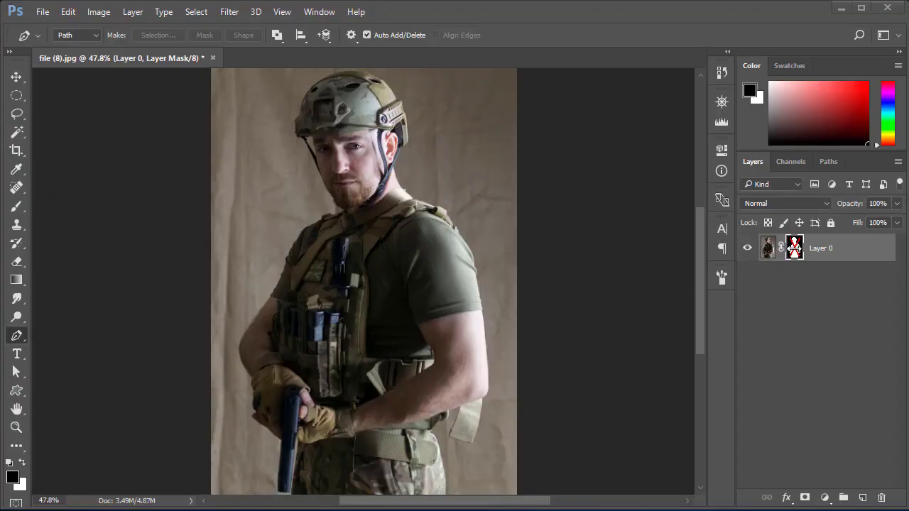
Step: Enable and apply Layer 0's mask to cut out the soldier, then zoom onto his cheek
right_click(794, 248)
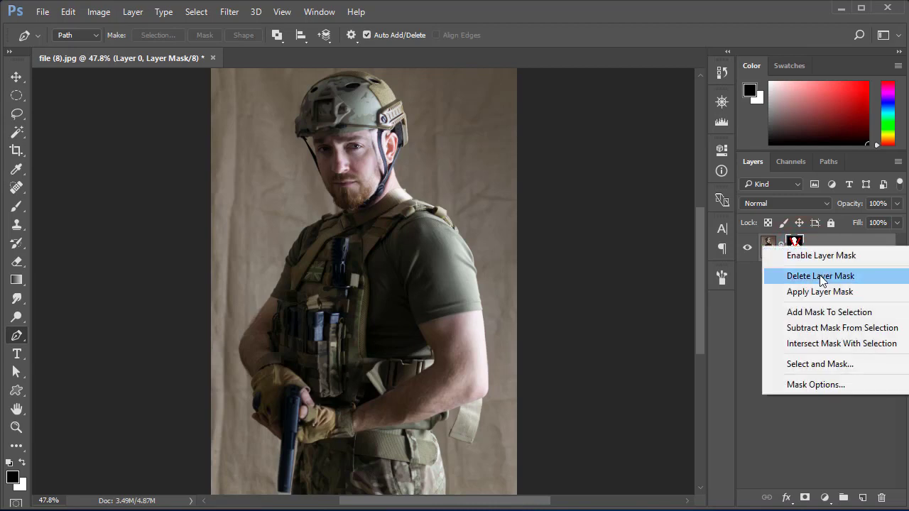
click(825, 258)
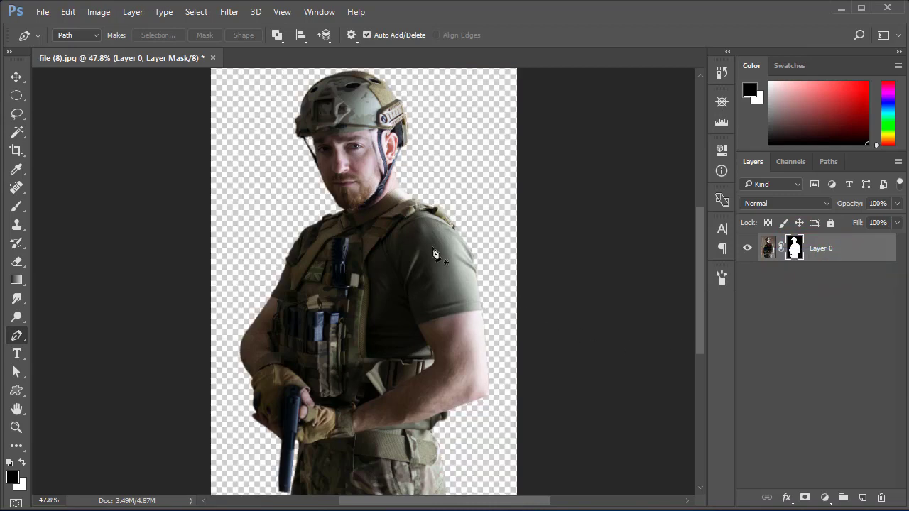
right_click(794, 250)
click(817, 294)
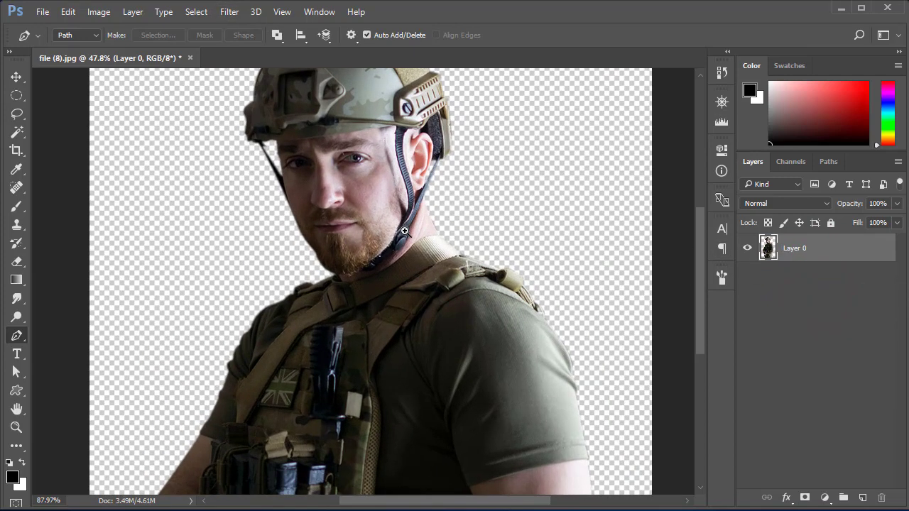
drag(356, 135, 438, 334)
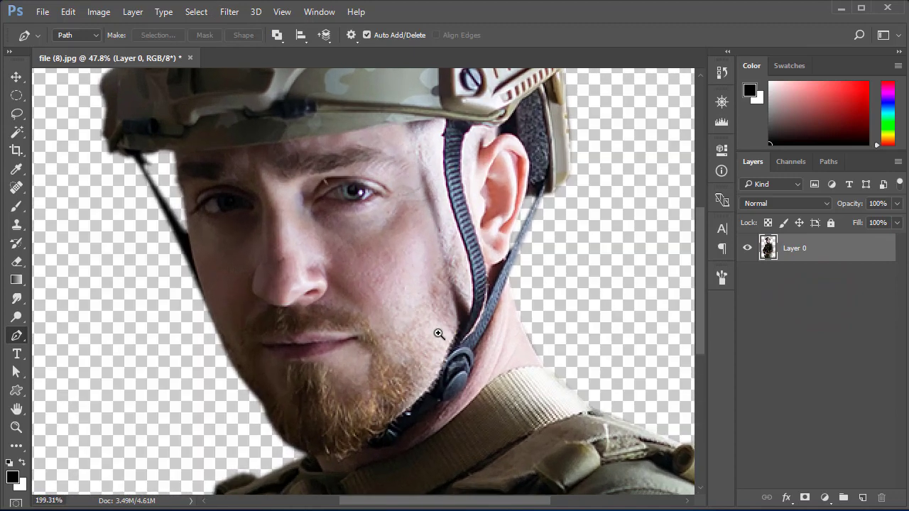
drag(413, 216, 433, 260)
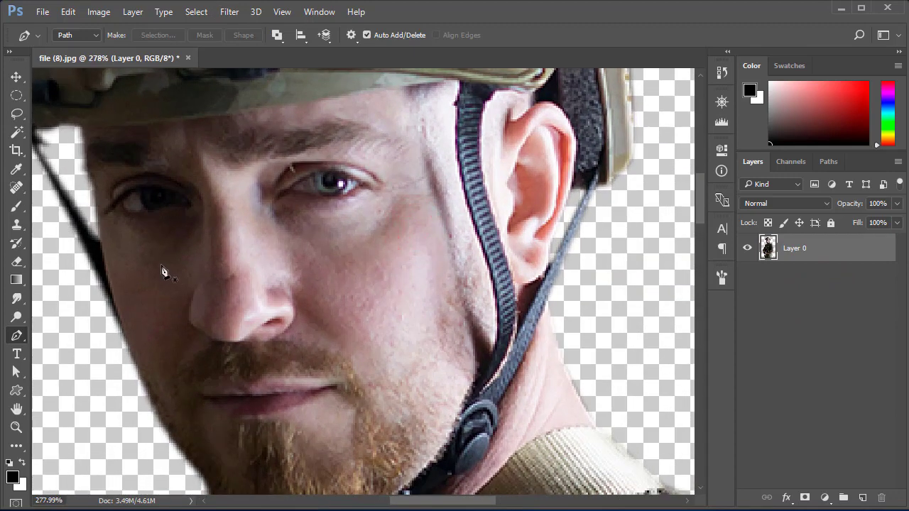
Step: Switch to the Mixer Brush at 25 px size and 0% hardness
right_click(19, 212)
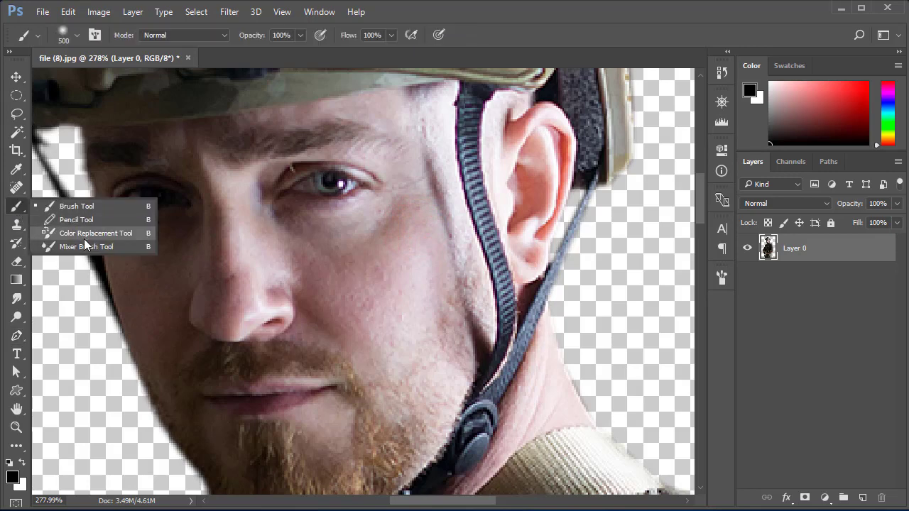
click(84, 246)
right_click(388, 206)
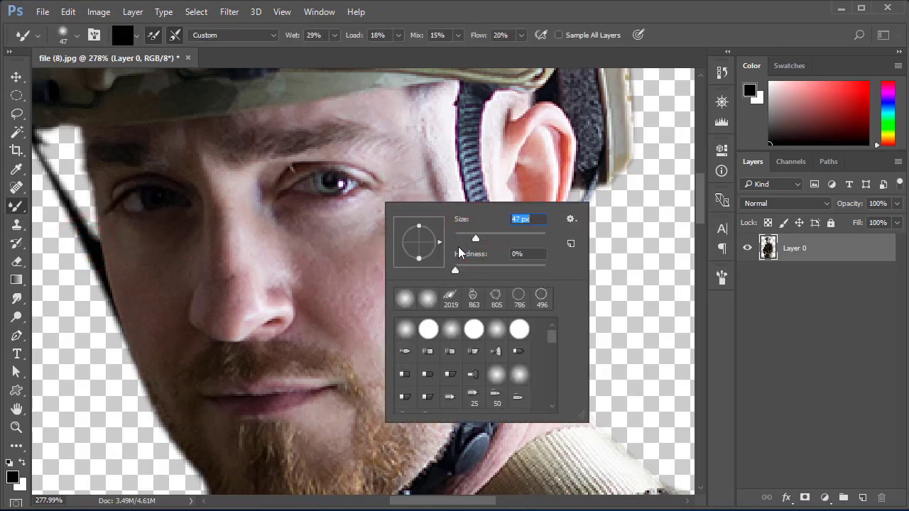
click(466, 238)
click(348, 254)
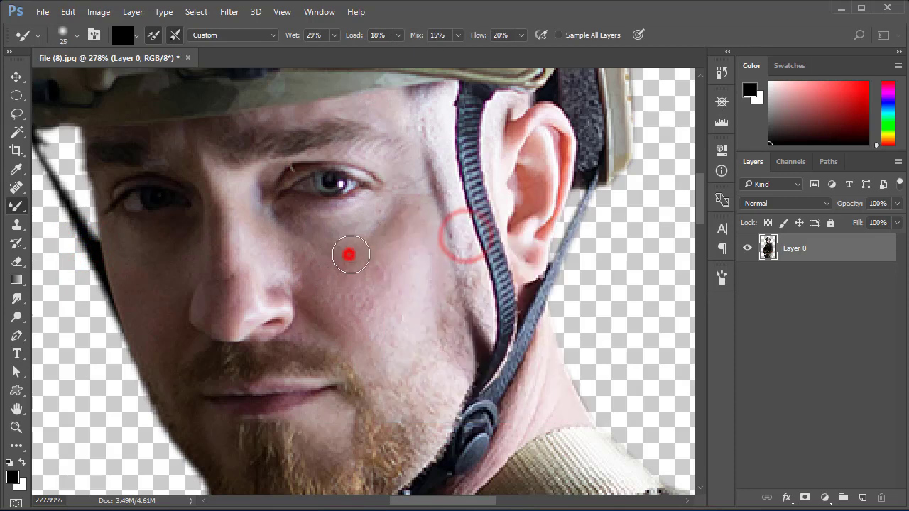
Step: Sample cheek skin and blend the right cheek up toward the temple
alt+click(354, 268)
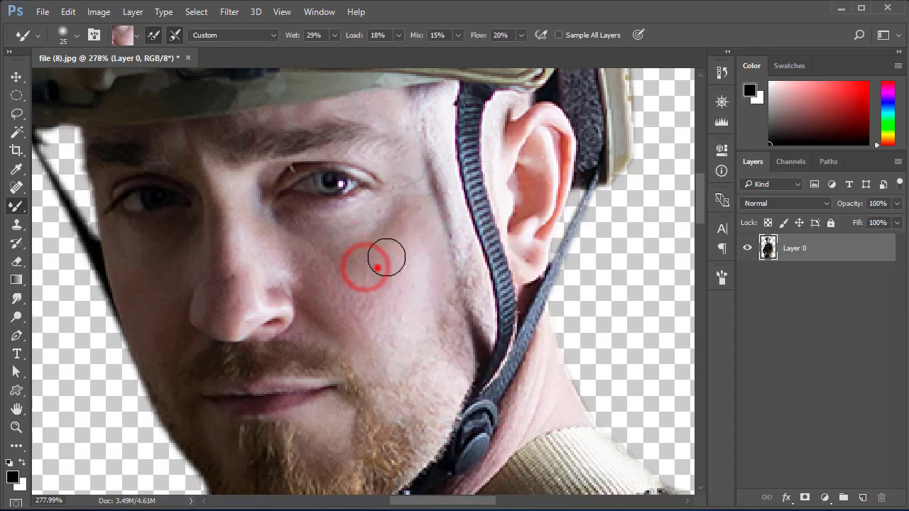
drag(373, 261, 381, 254)
drag(395, 213, 314, 225)
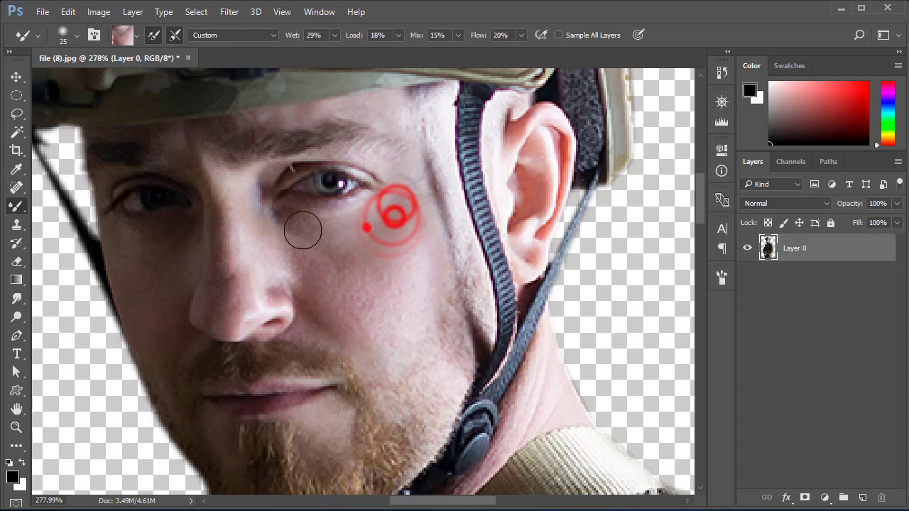
drag(332, 280, 339, 260)
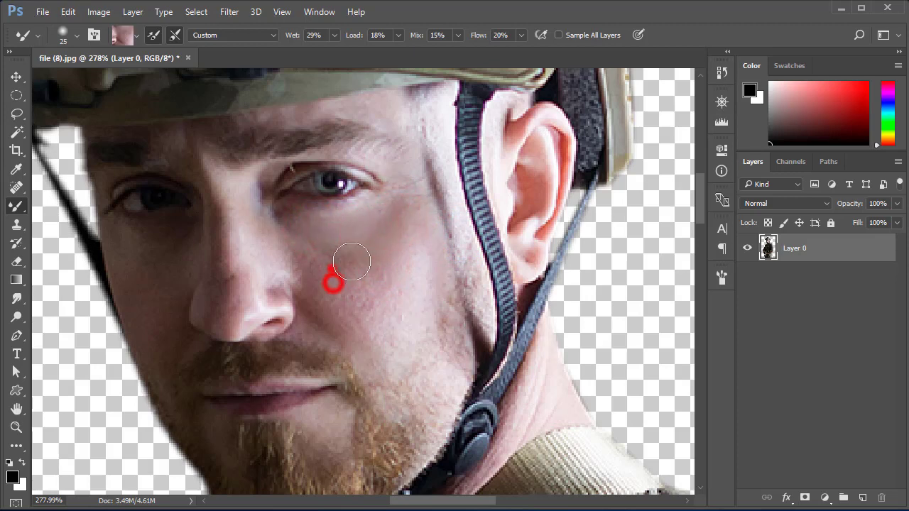
mouse_move(288, 228)
mouse_down()
mouse_move(326, 268)
mouse_move(372, 282)
mouse_move(405, 219)
mouse_move(420, 248)
mouse_up()
mouse_move(404, 211)
mouse_down()
mouse_move(402, 264)
mouse_move(362, 284)
mouse_up()
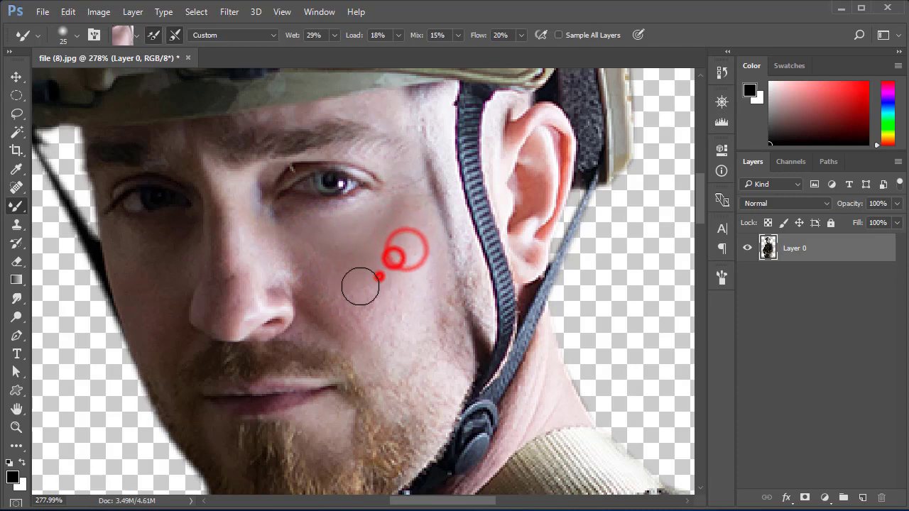
mouse_move(395, 252)
mouse_down()
mouse_move(323, 290)
mouse_move(288, 258)
mouse_move(339, 285)
mouse_move(386, 270)
mouse_move(382, 315)
mouse_move(367, 319)
mouse_move(406, 308)
mouse_move(391, 363)
mouse_move(415, 327)
mouse_move(427, 267)
mouse_move(428, 126)
mouse_move(440, 191)
mouse_up()
drag(440, 191, 454, 253)
drag(424, 133, 384, 107)
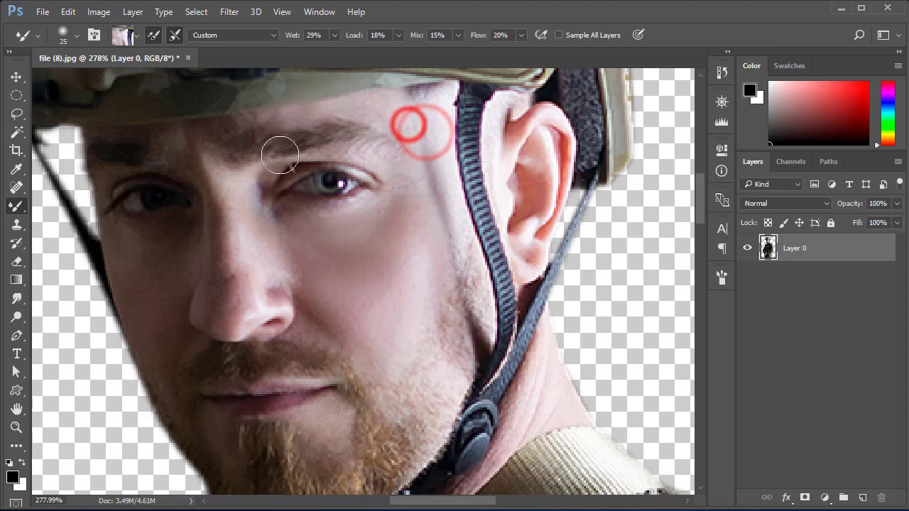
Step: Resample and smooth the left cheek, jaw, nose and nose bridge
click(168, 285)
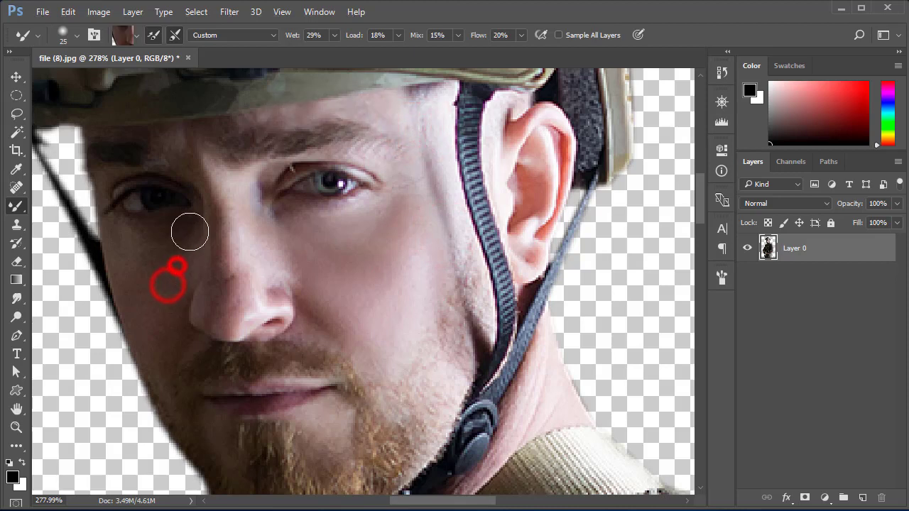
mouse_move(185, 228)
mouse_down()
mouse_move(162, 287)
mouse_move(147, 255)
mouse_up()
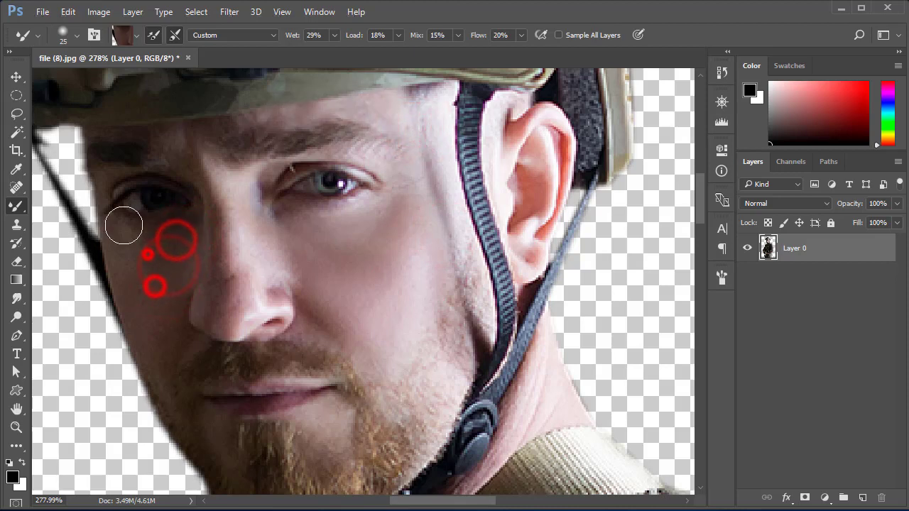
click(145, 254)
click(163, 355)
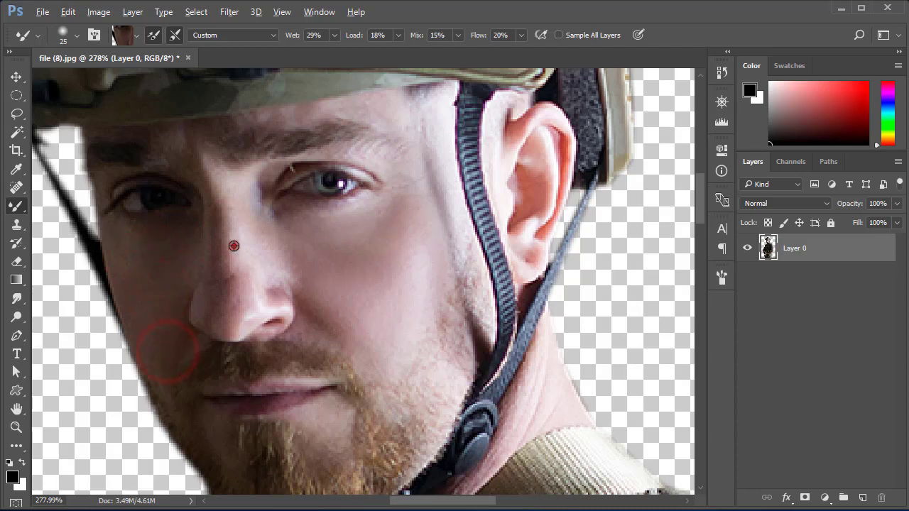
click(226, 280)
click(244, 258)
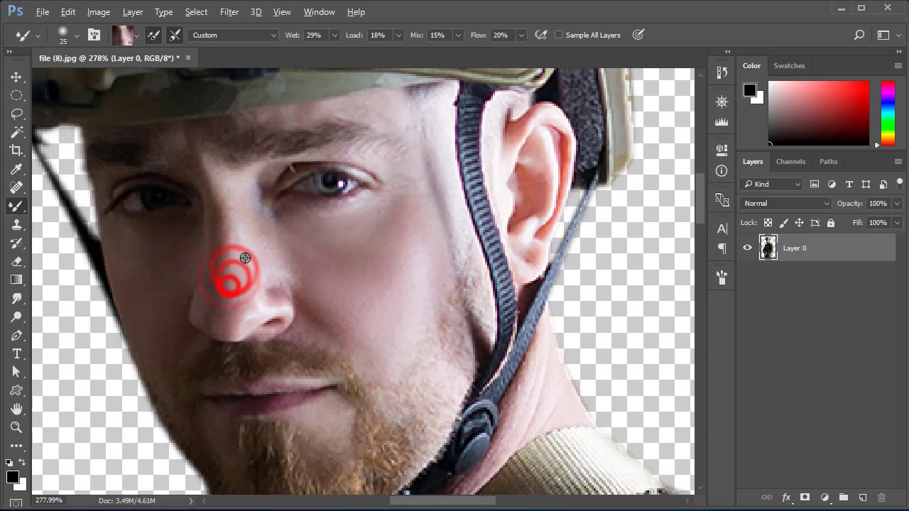
click(241, 228)
click(261, 194)
click(270, 227)
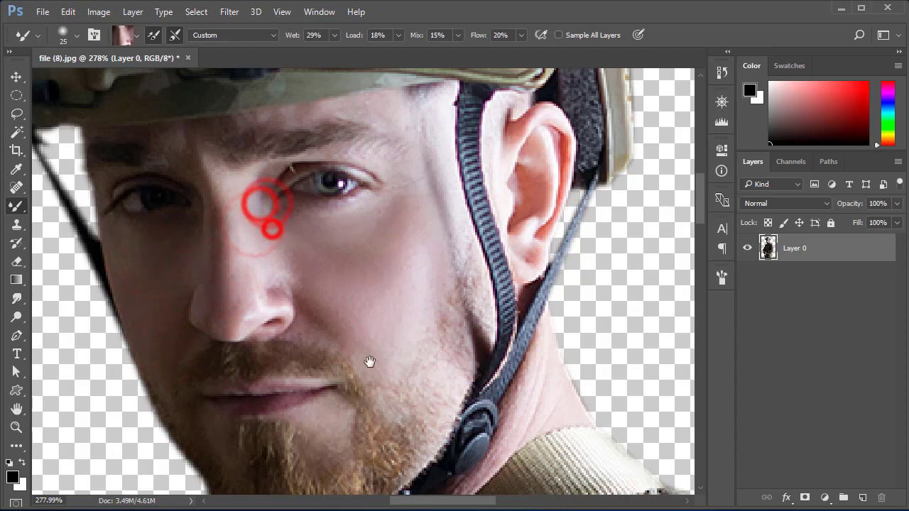
drag(345, 321, 341, 241)
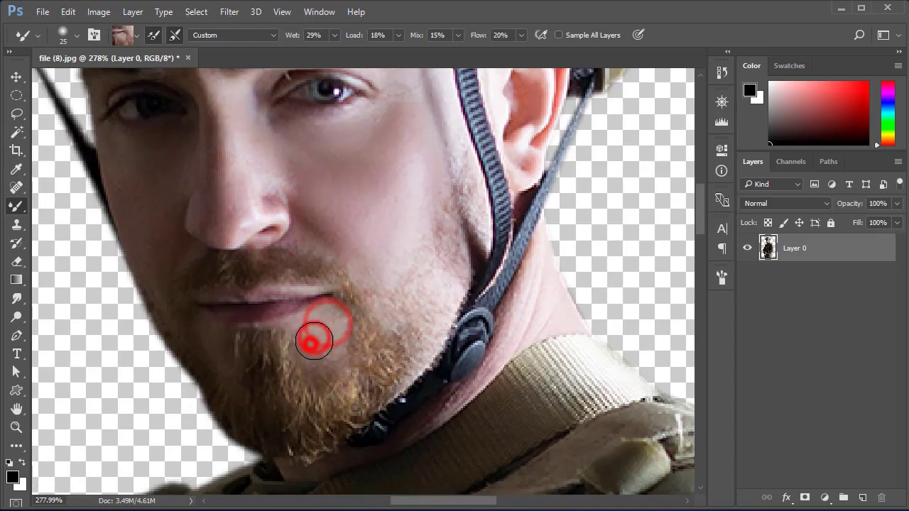
Step: Blend the chin skin below the lip, then pan over to the bare arm
mouse_move(313, 338)
mouse_down()
mouse_move(332, 339)
mouse_move(331, 325)
mouse_move(309, 348)
mouse_move(334, 317)
mouse_up()
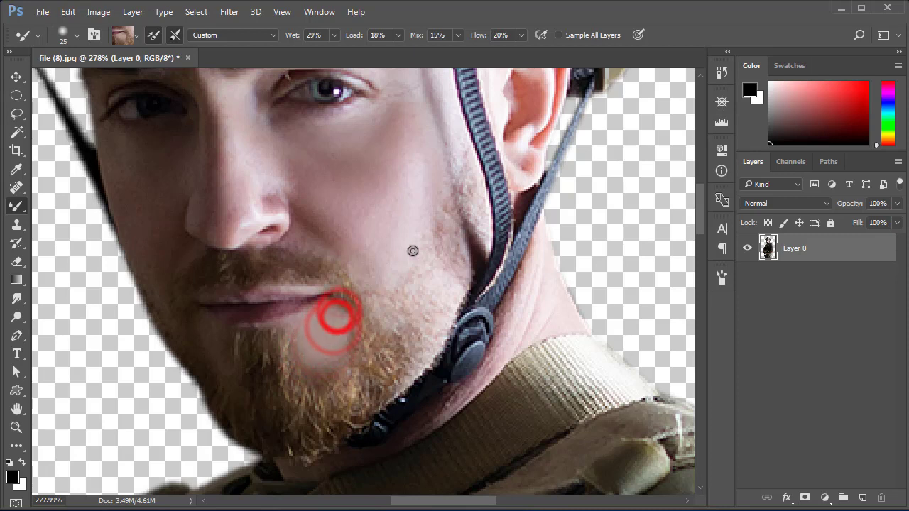
click(219, 353)
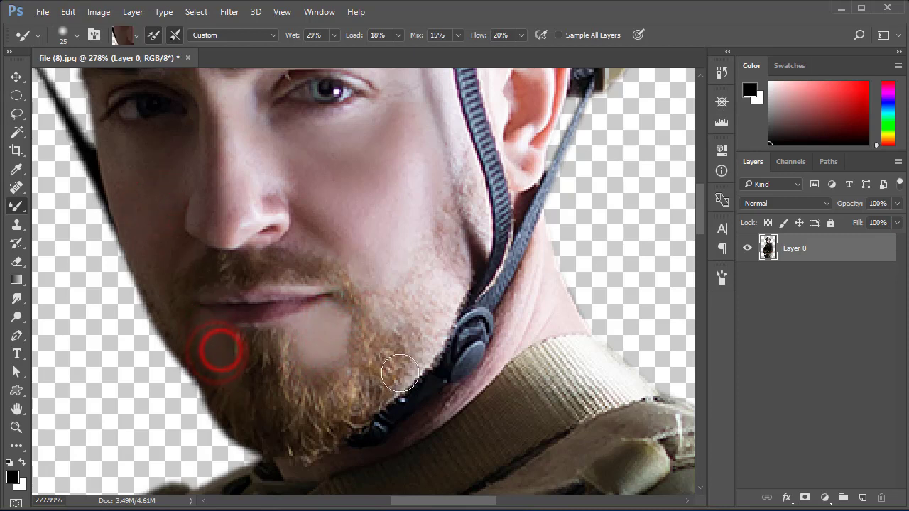
drag(366, 348, 359, 333)
drag(469, 357, 461, 356)
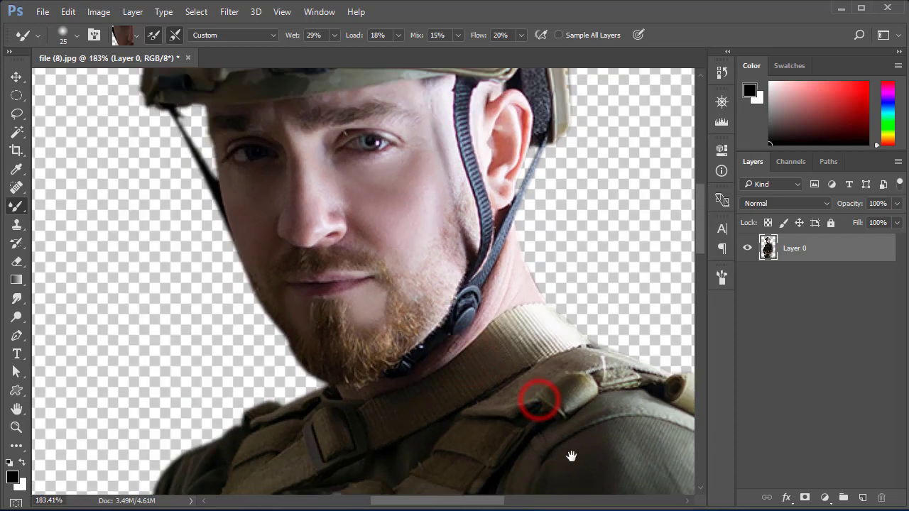
mouse_move(537, 402)
mouse_down()
mouse_move(432, 251)
mouse_move(350, 205)
mouse_up()
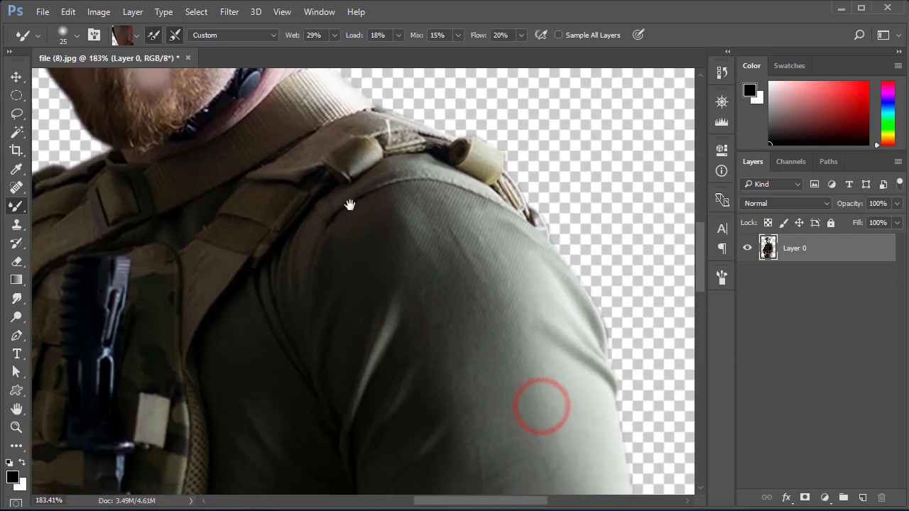
drag(261, 277, 244, 237)
drag(319, 338, 351, 182)
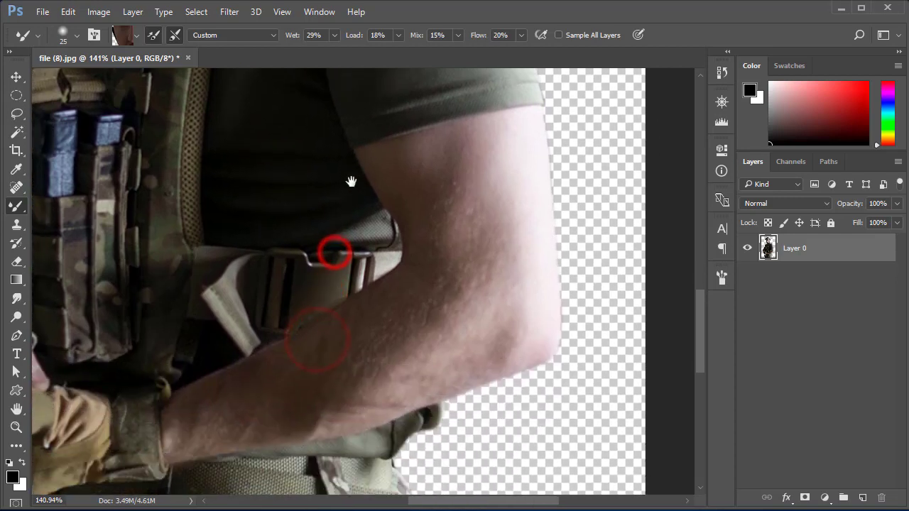
Step: Resample arm skin with a 59 px brush and smooth the upper arm to the elbow
click(482, 160)
right_click(473, 194)
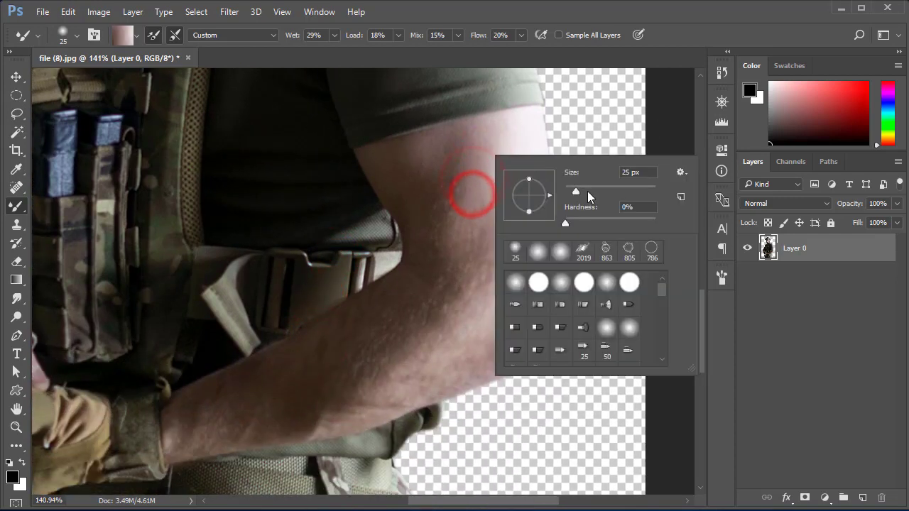
click(481, 152)
click(457, 152)
click(448, 169)
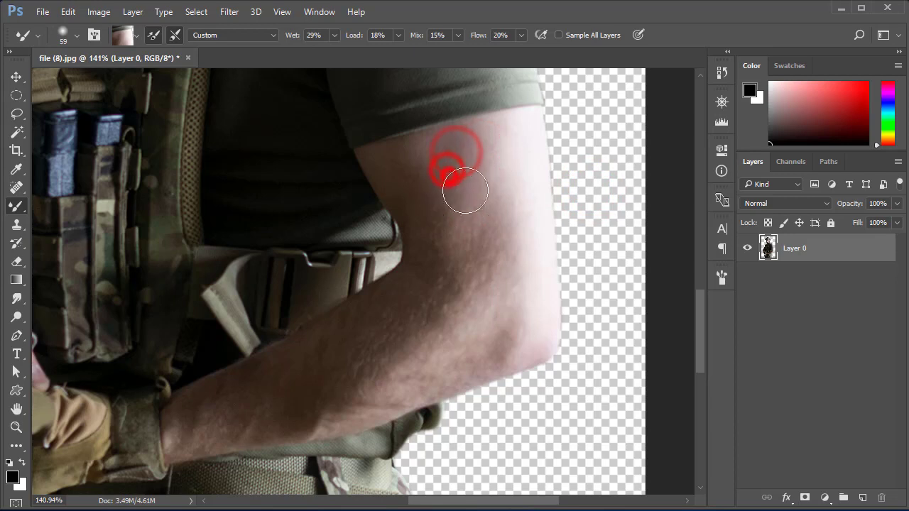
click(419, 169)
click(446, 199)
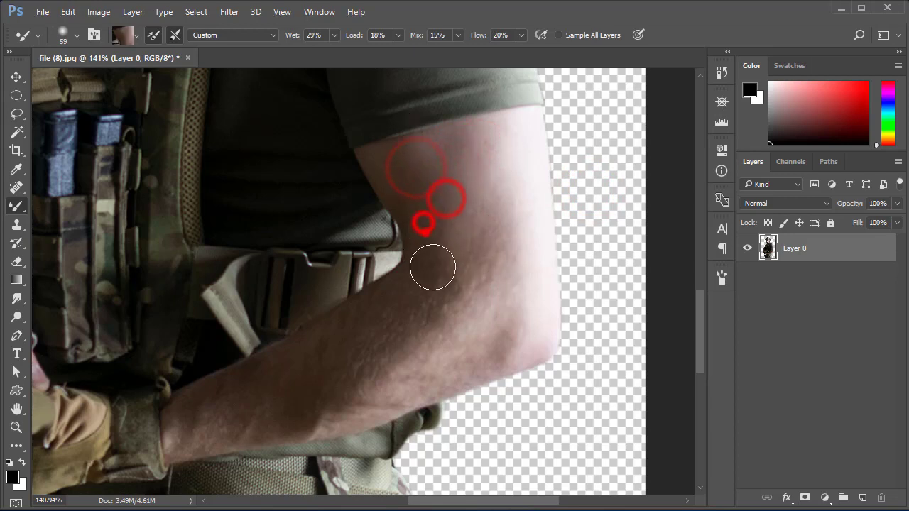
click(441, 266)
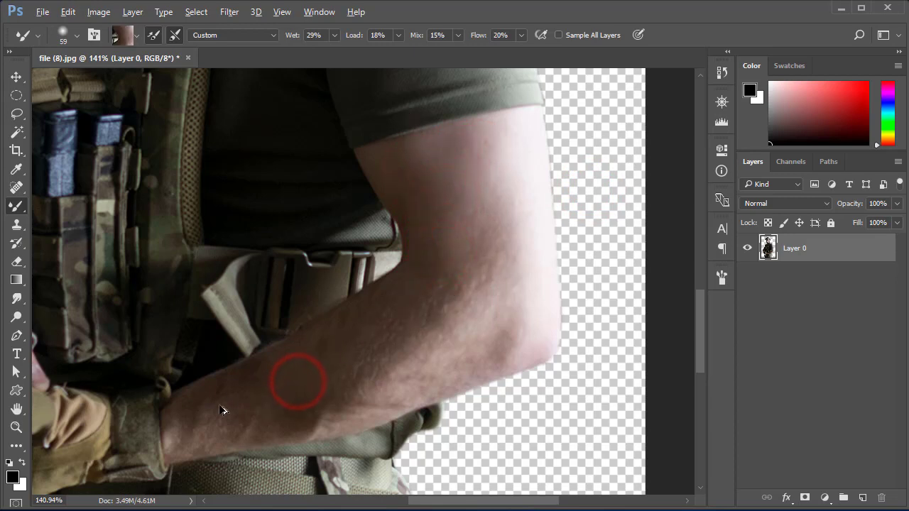
click(434, 294)
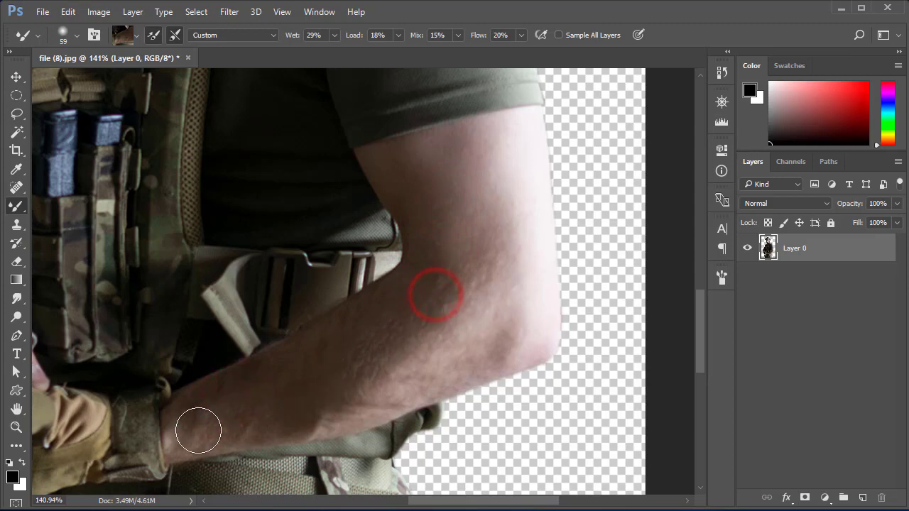
Step: Pan to the vest and gloved hand and sample skin beside the vest
drag(157, 372, 491, 324)
drag(308, 241, 256, 404)
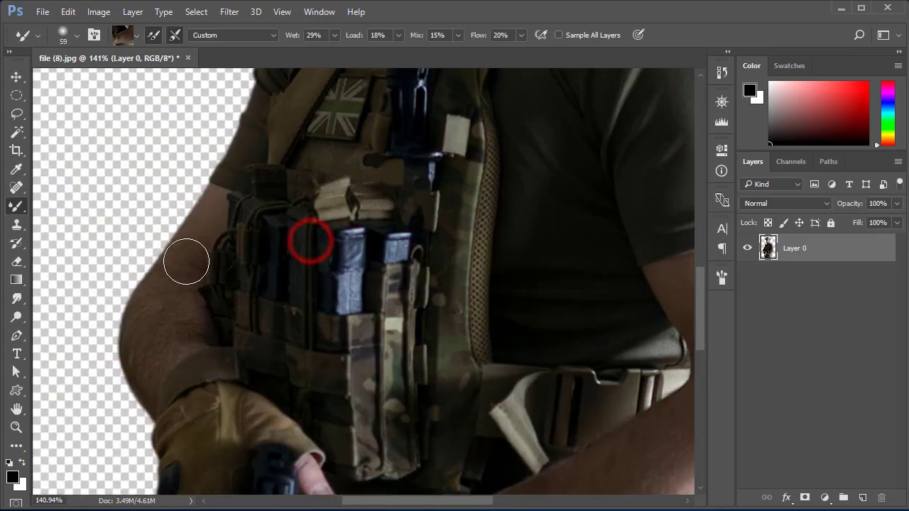
alt+click(171, 297)
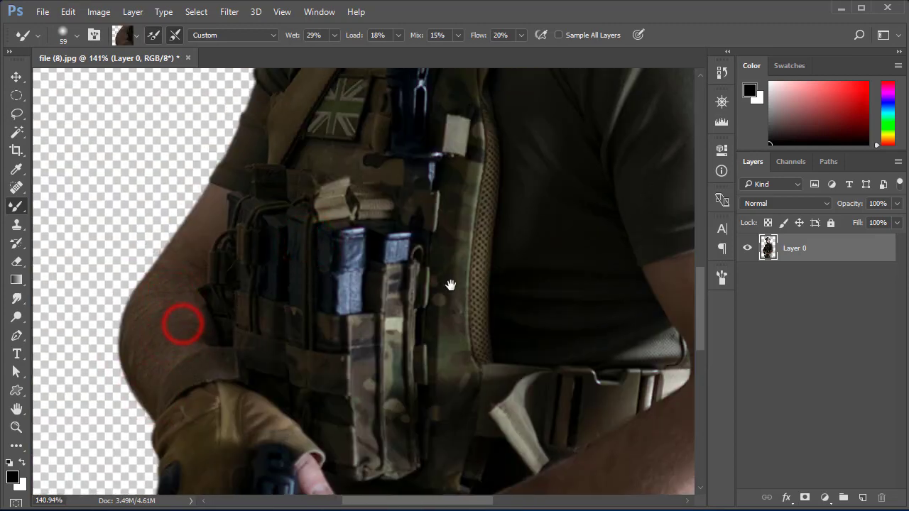
drag(431, 263, 325, 341)
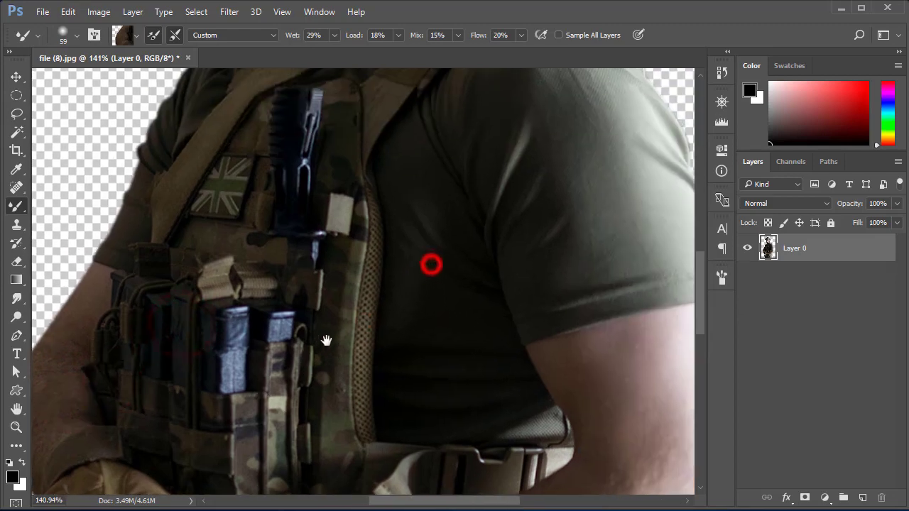
Step: Switch back to the regular Brush tool
right_click(15, 210)
click(68, 208)
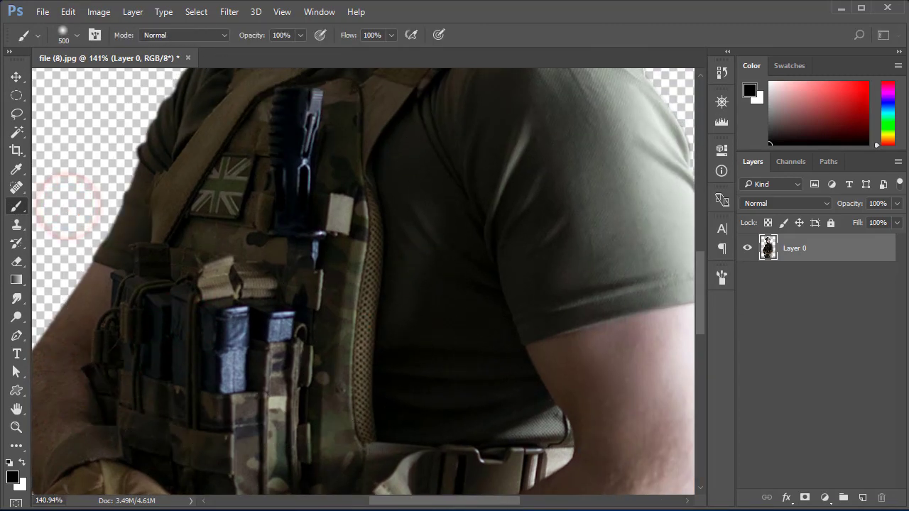
scroll(437, 222, down, 5)
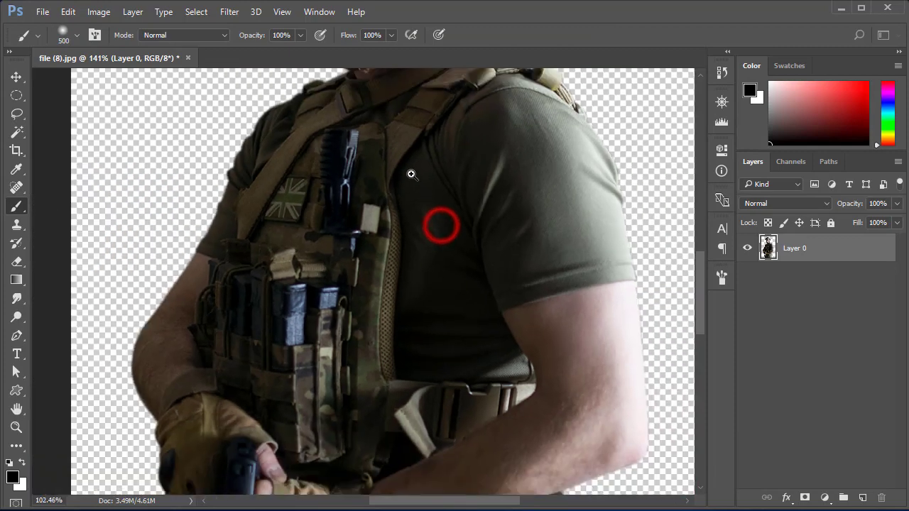
scroll(419, 146, up, 5)
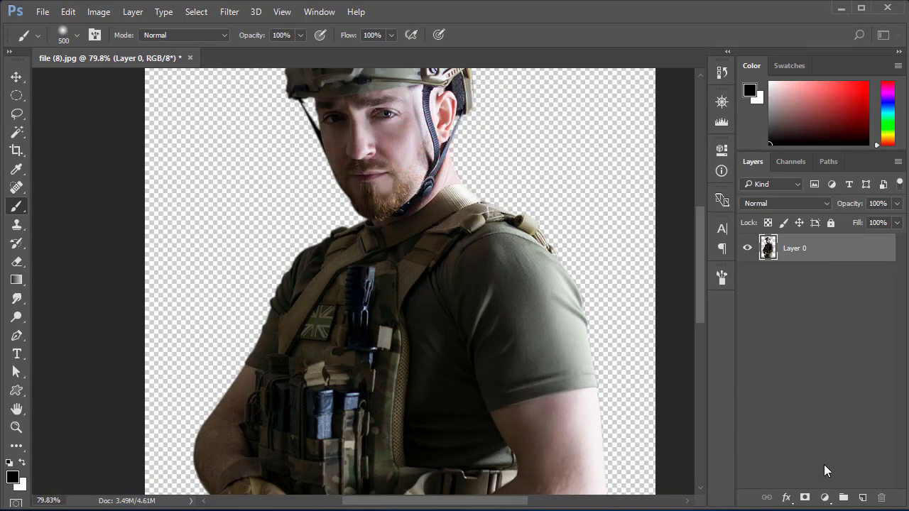
Step: Add a new layer above the soldier and fill it with 50% grey
click(862, 499)
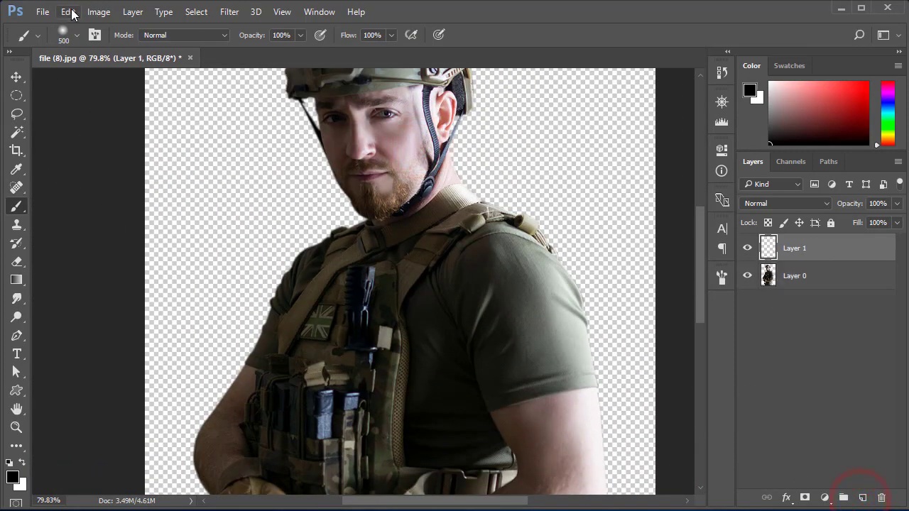
click(68, 12)
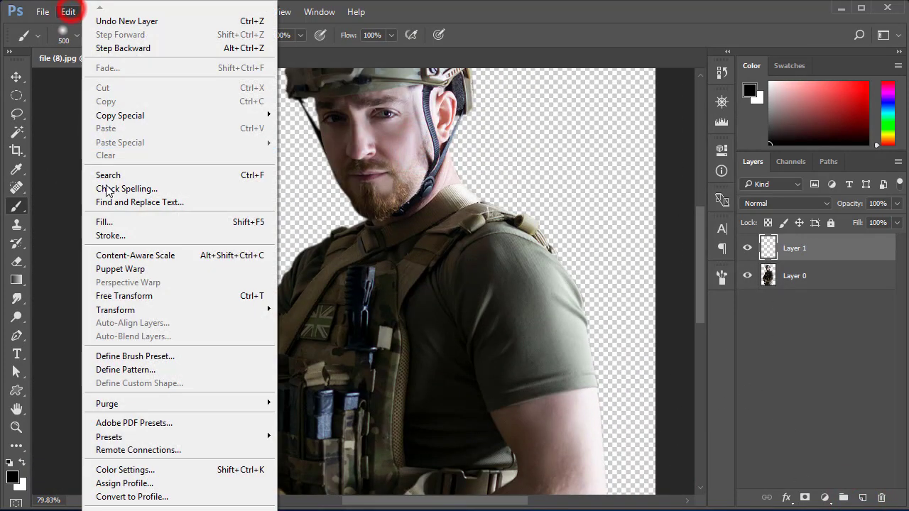
click(125, 223)
click(589, 145)
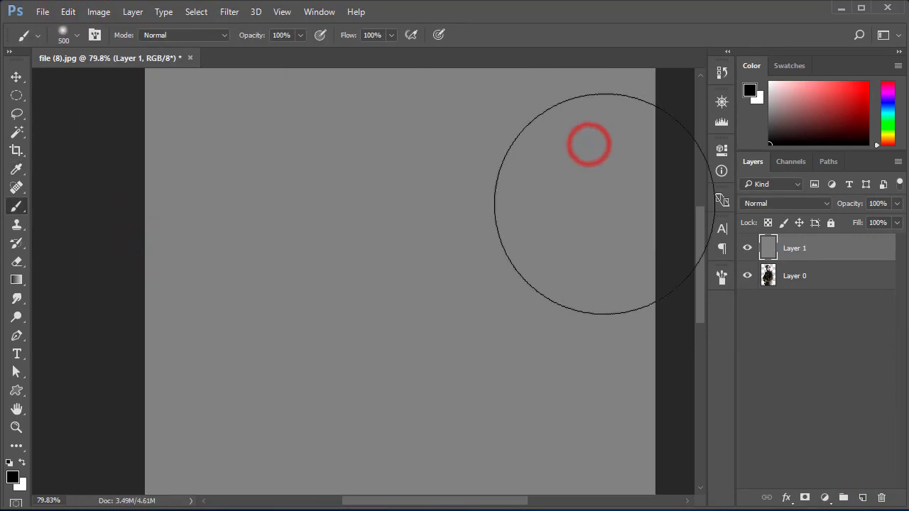
Step: Clip the grey layer to the soldier and set its blend mode to Overlay
right_click(800, 257)
click(592, 324)
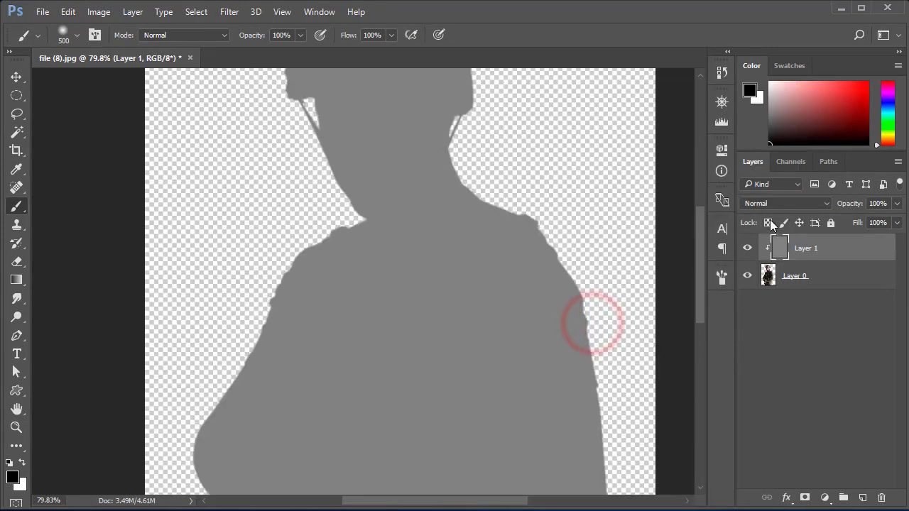
click(771, 203)
click(776, 344)
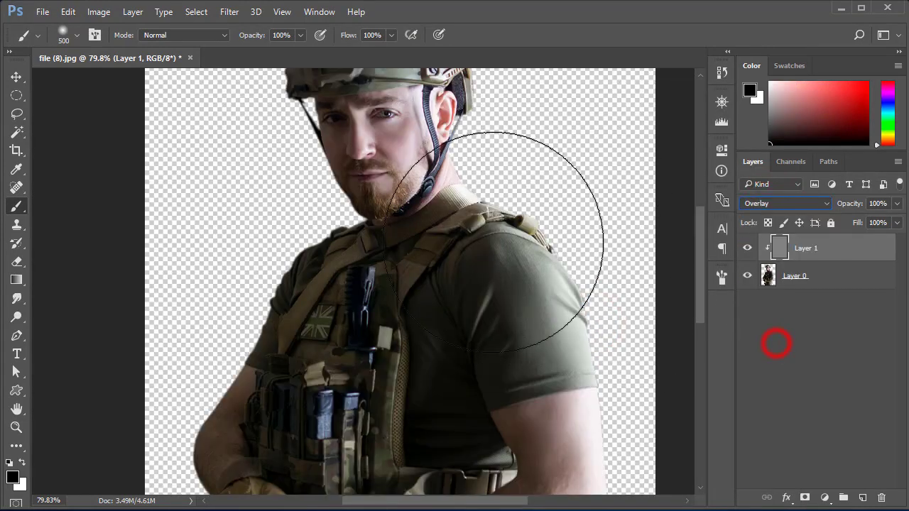
click(19, 316)
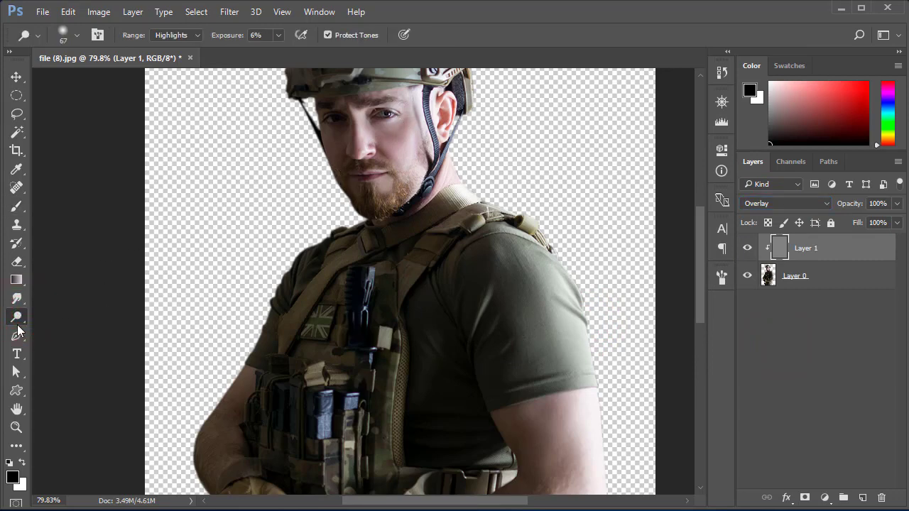
Step: Zoom in on the helmet and dodge its top edge
click(442, 111)
click(406, 112)
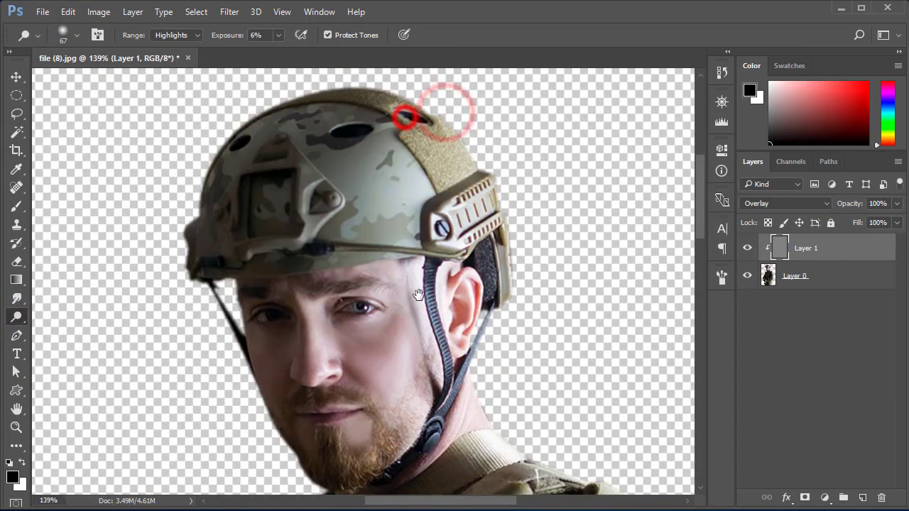
click(361, 121)
scroll(428, 272, down, 2)
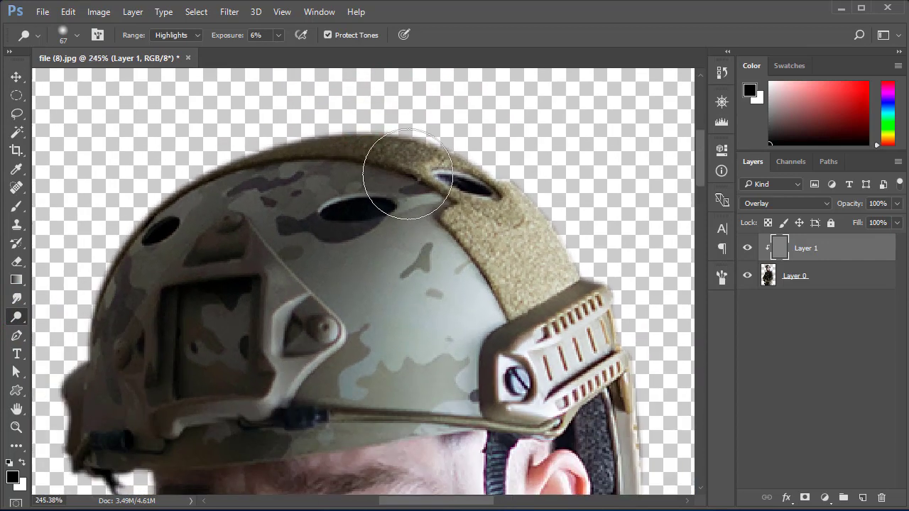
mouse_move(385, 148)
mouse_down()
mouse_move(396, 152)
mouse_move(375, 143)
mouse_move(366, 162)
mouse_up()
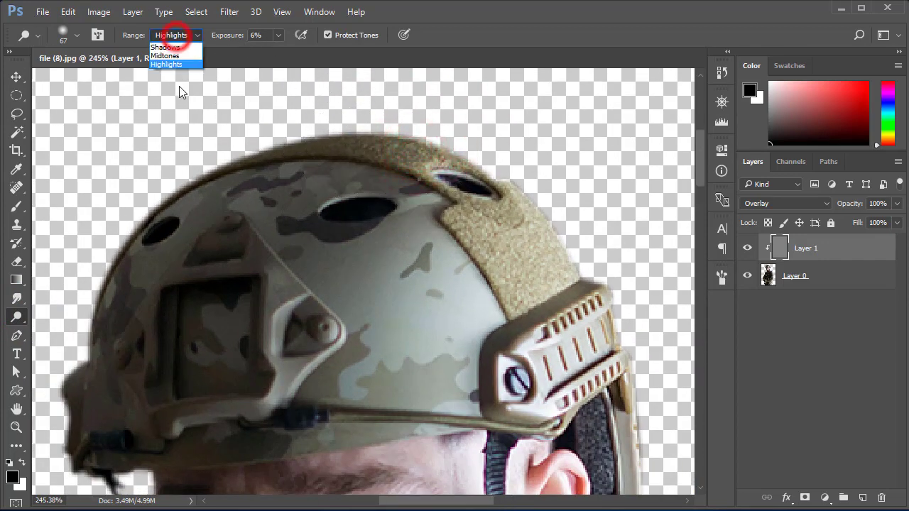
Step: Set the Dodge tool to Midtones at 35% exposure and lighten spots along the helmet
click(183, 57)
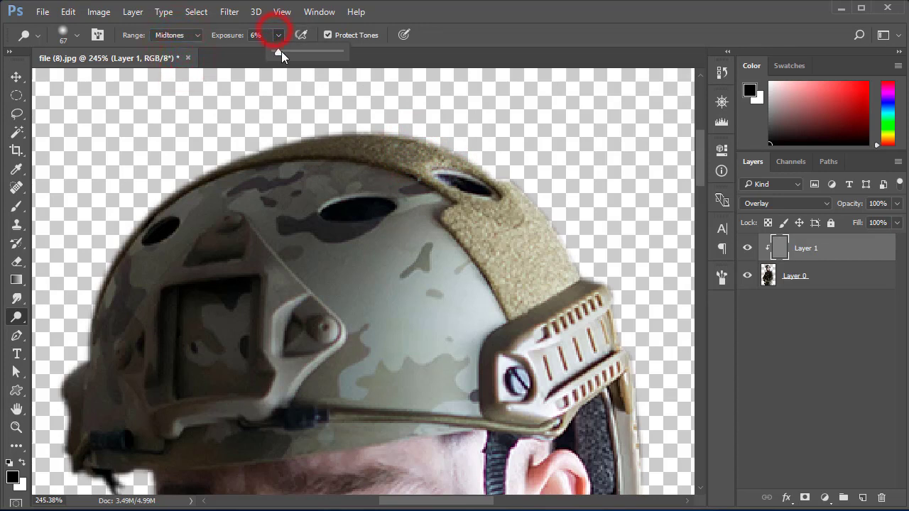
drag(385, 118, 437, 138)
click(411, 132)
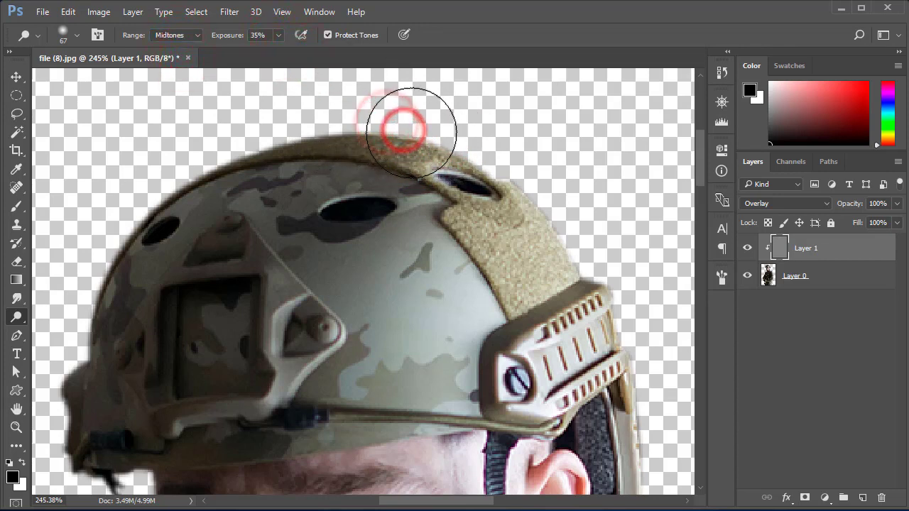
click(501, 175)
click(585, 253)
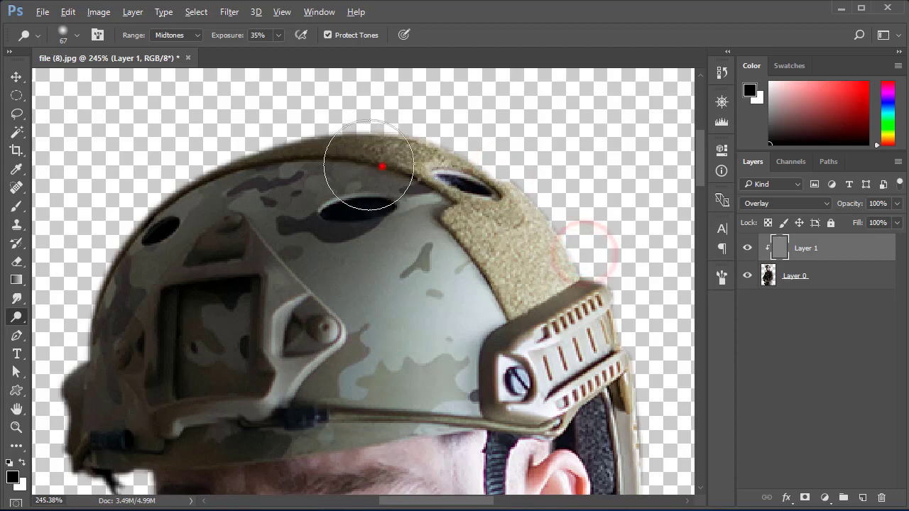
click(381, 165)
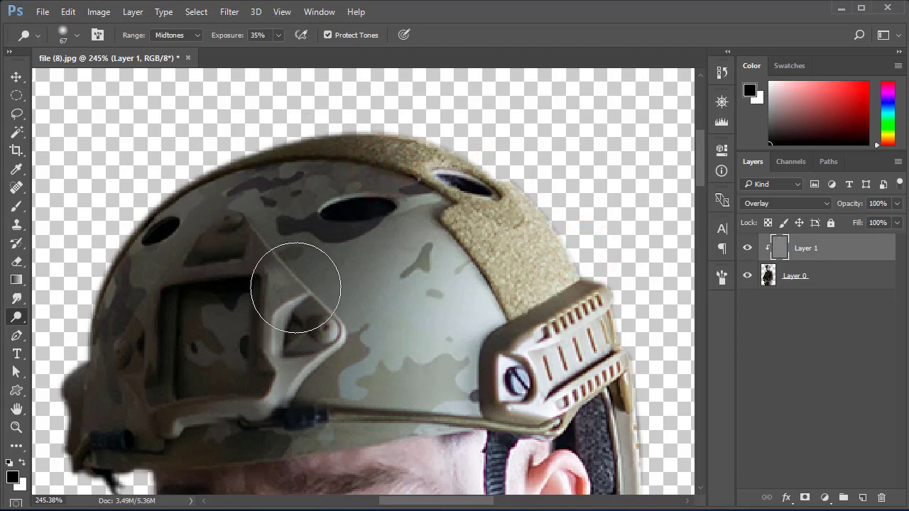
Step: Shrink the brush, inspect the helmet ridge up close, then fit the soldier in view
right_click(296, 288)
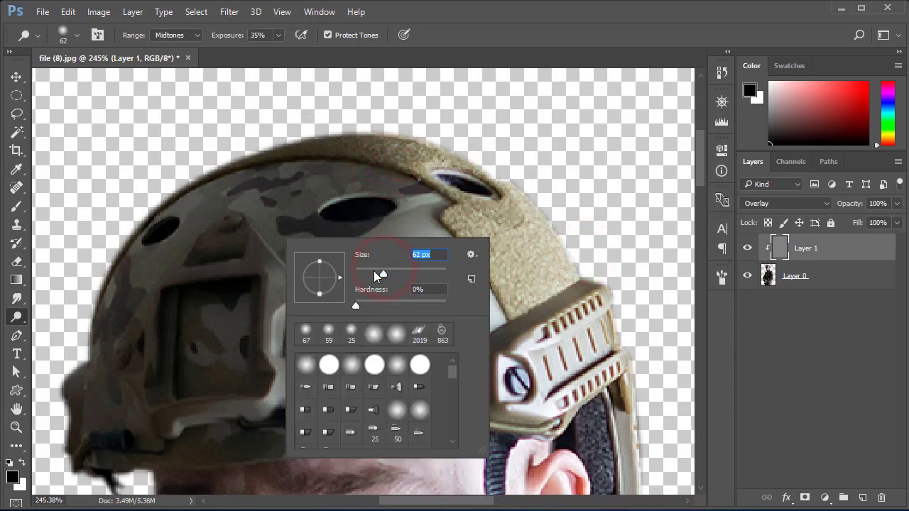
click(374, 272)
click(260, 242)
ctrl+click(261, 244)
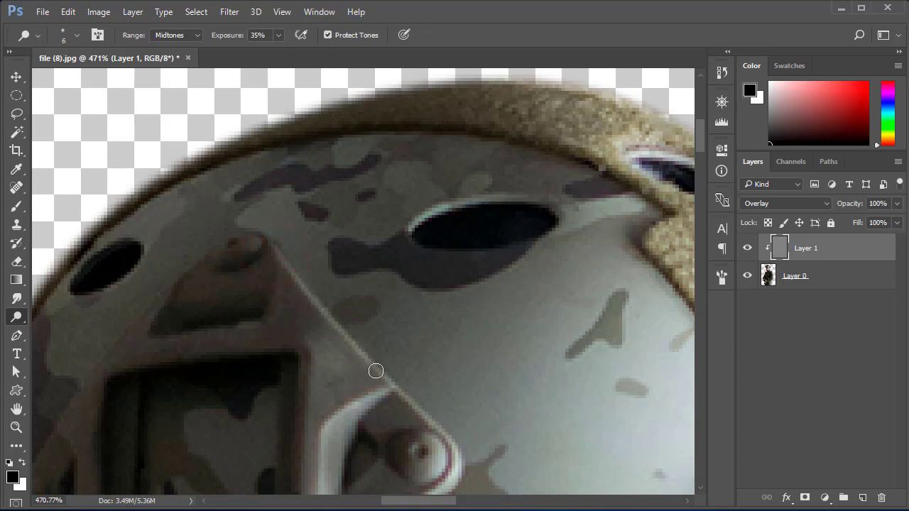
drag(439, 442, 405, 301)
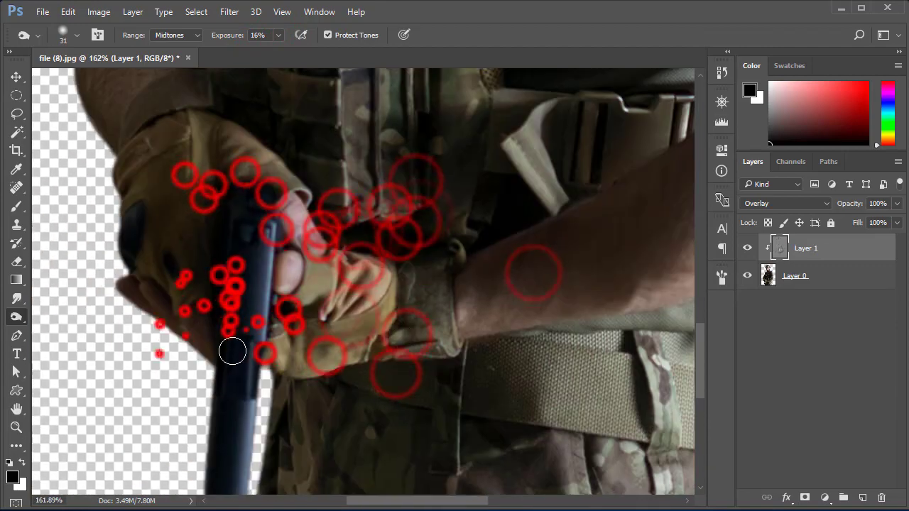
key(ctrl+0)
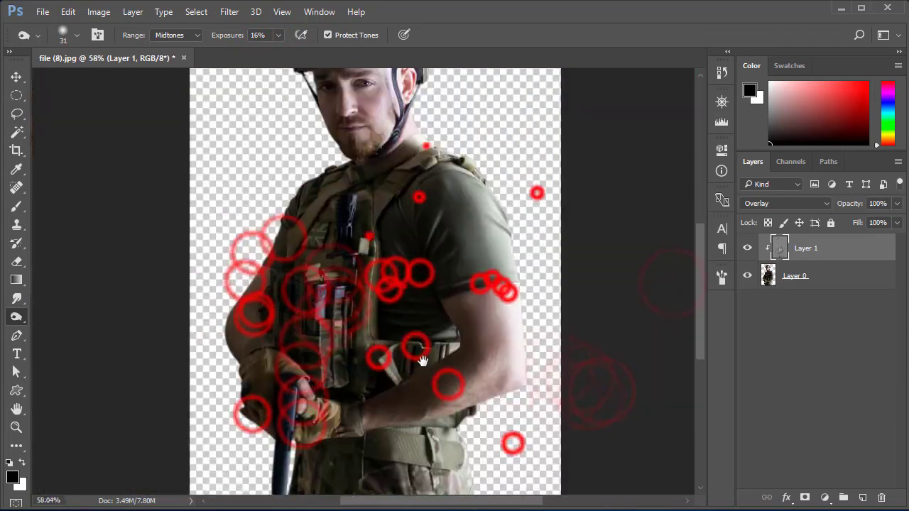
key(p)
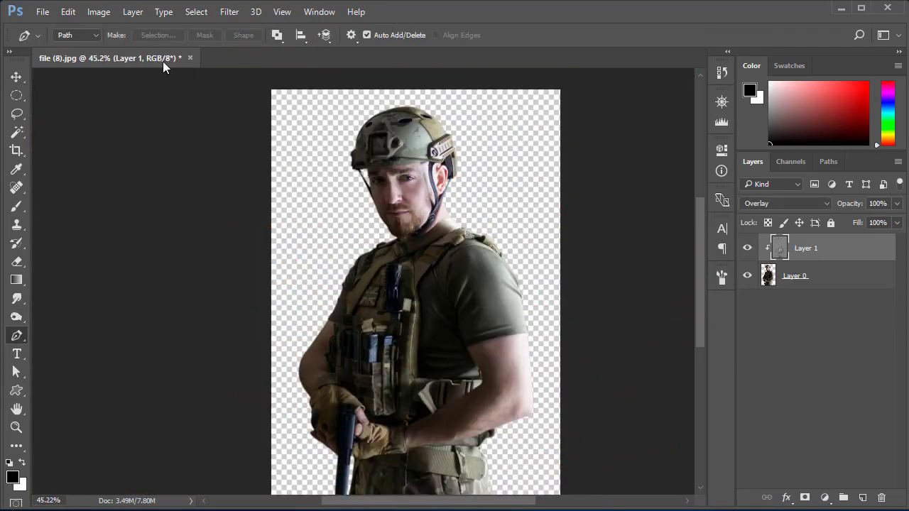
Step: Add a Solid Color fill layer and move it below the soldier layer
click(165, 57)
click(767, 363)
click(805, 282)
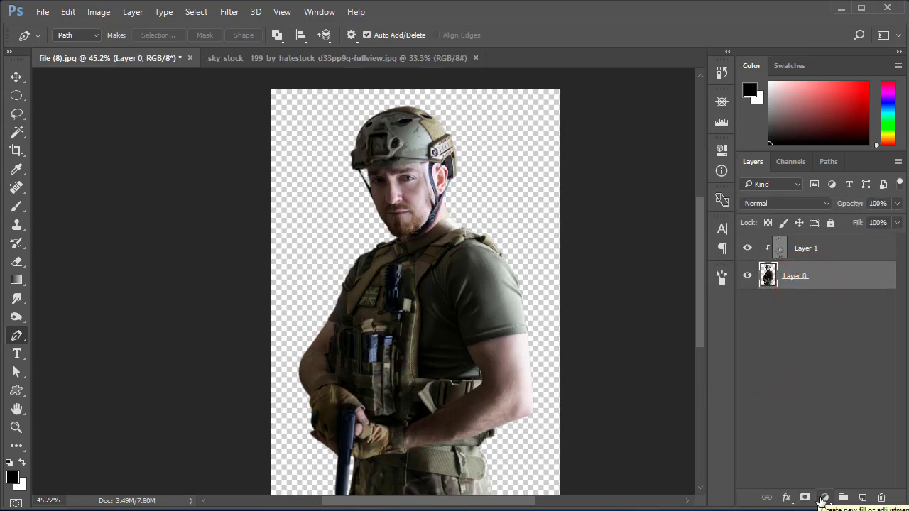
click(824, 499)
click(764, 188)
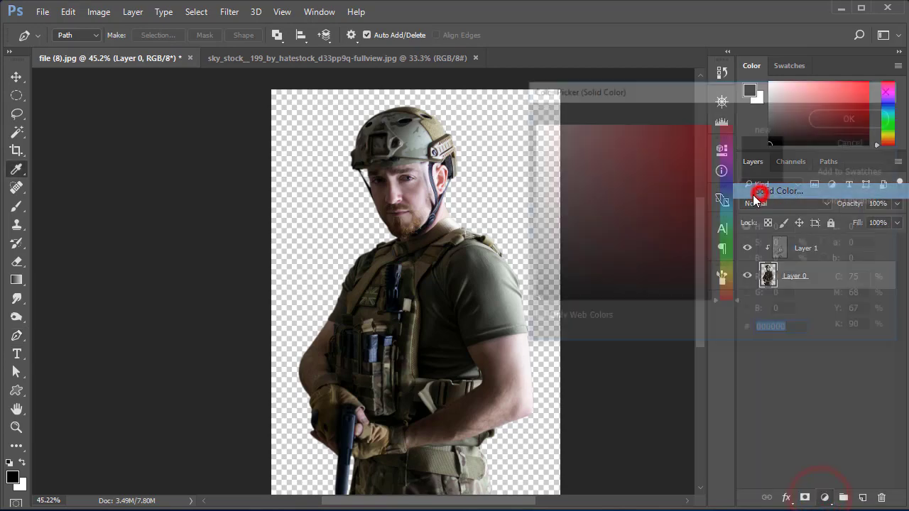
drag(545, 256, 532, 246)
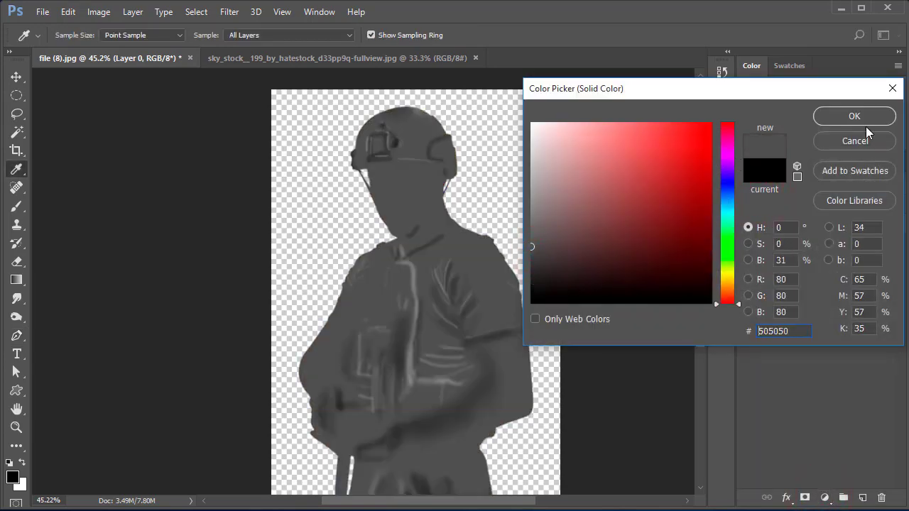
click(856, 118)
drag(840, 274, 832, 342)
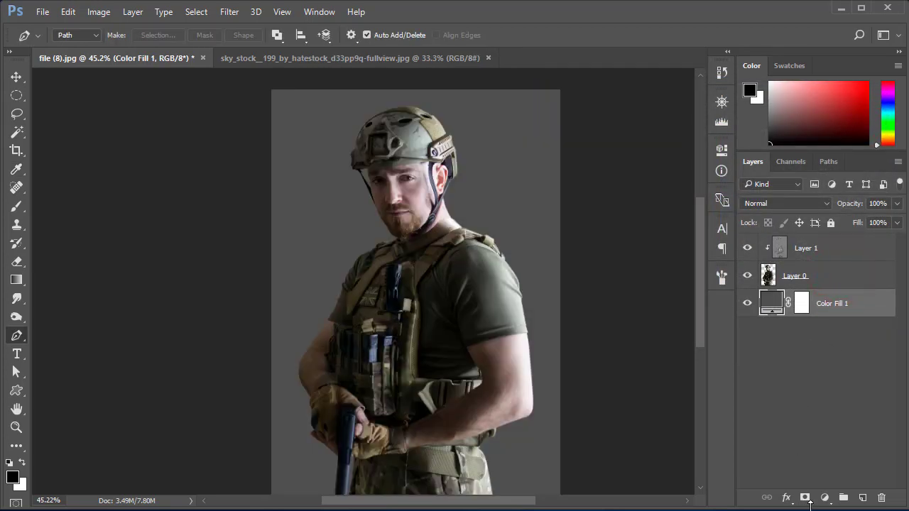
Step: Darken the fill colour to near black (#1e1c1c) and bring up the sky_stock image
double_click(770, 314)
drag(552, 270, 543, 281)
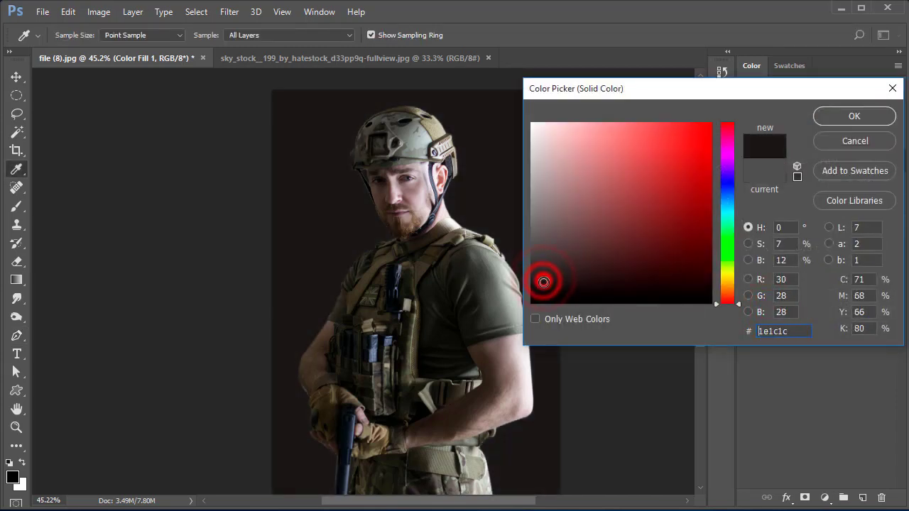
drag(543, 281, 545, 285)
click(850, 118)
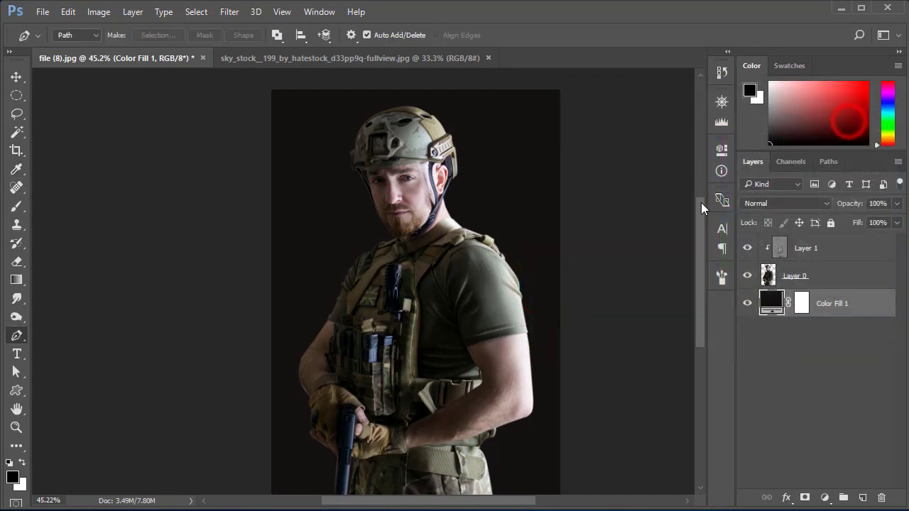
click(395, 59)
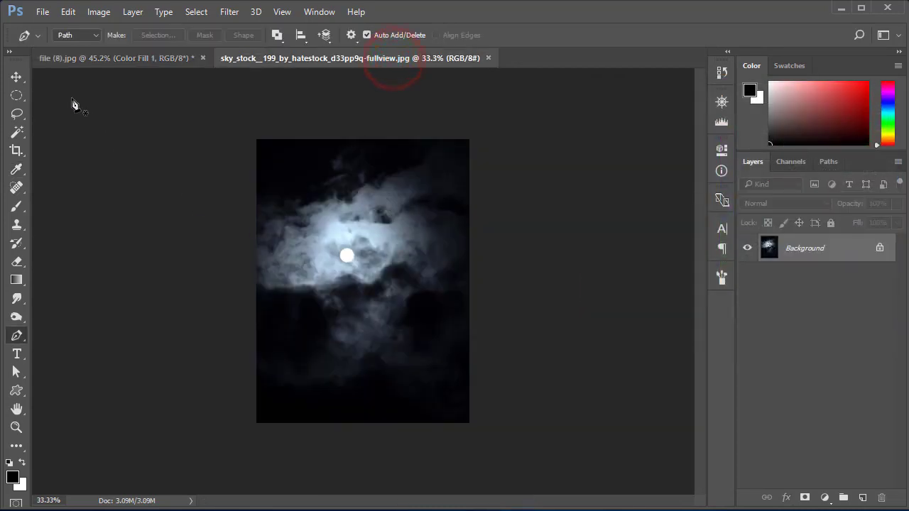
Step: Drag the sky image into the soldier document and scale it to about 154%
click(18, 80)
drag(311, 178, 556, 314)
key(ctrl+t)
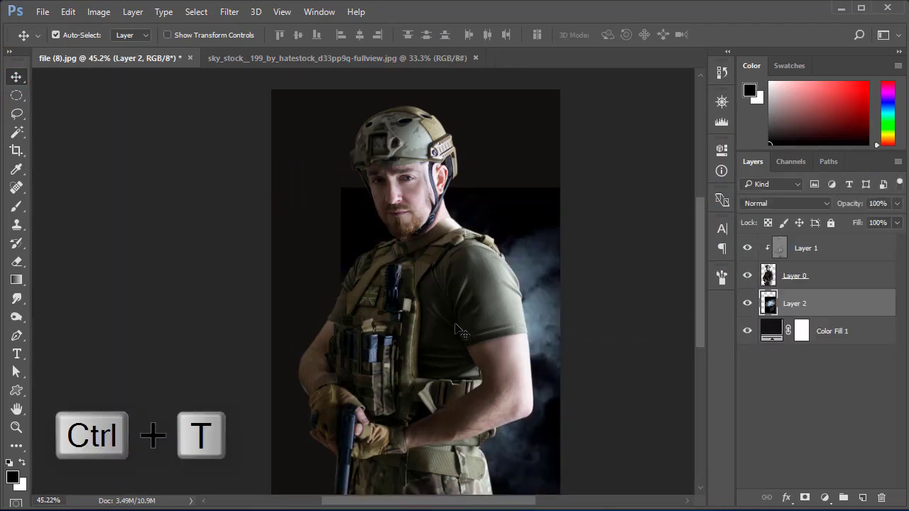
mouse_move(488, 349)
mouse_down()
mouse_move(539, 243)
mouse_move(520, 233)
mouse_up()
drag(490, 270, 434, 254)
drag(481, 347, 393, 345)
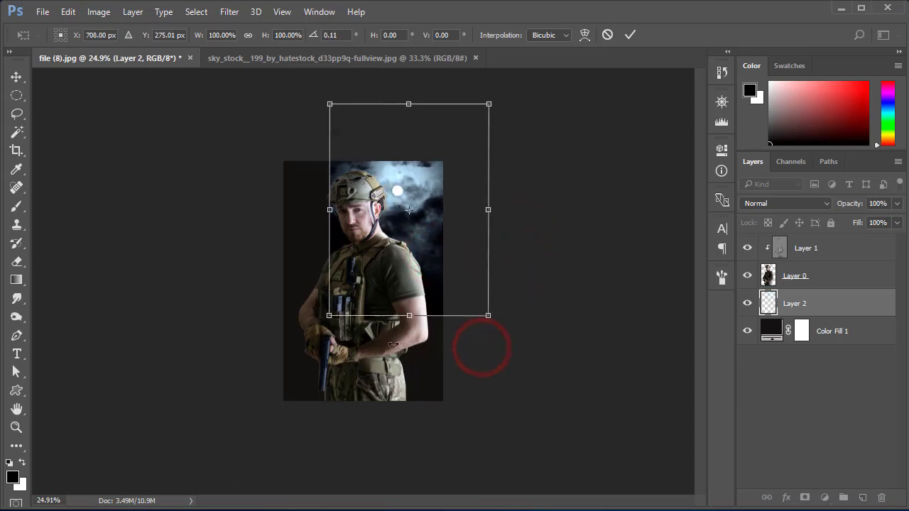
drag(325, 315, 244, 430)
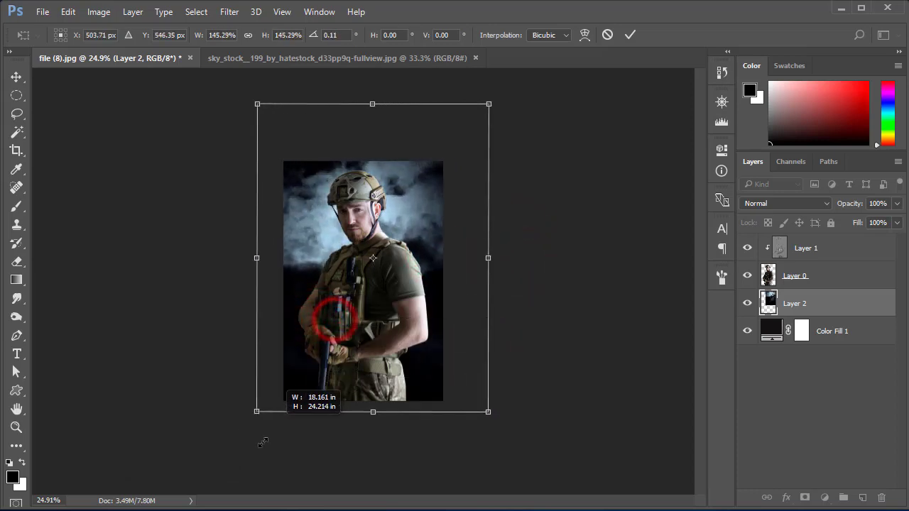
drag(383, 344, 396, 348)
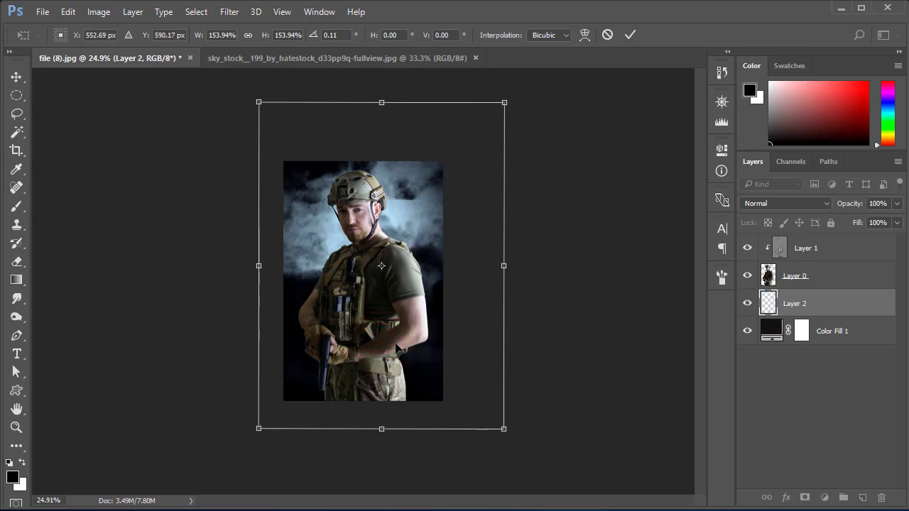
Step: Flip the enlarged smoke layer, reposition it behind the soldier and commit
right_click(387, 301)
click(442, 275)
drag(417, 314, 400, 320)
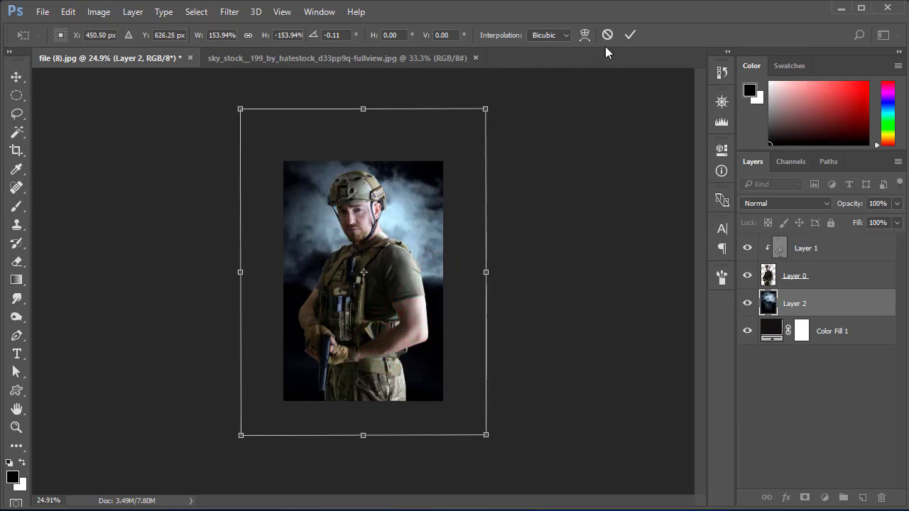
click(632, 35)
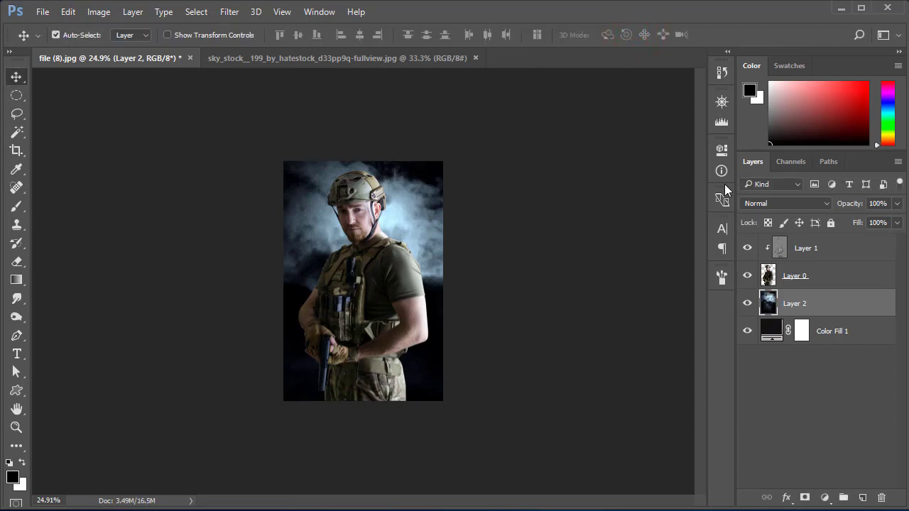
Step: Lower the smoke layer's opacity to 43%, keeping Normal blend mode
click(773, 204)
click(774, 203)
click(897, 204)
drag(872, 222, 858, 218)
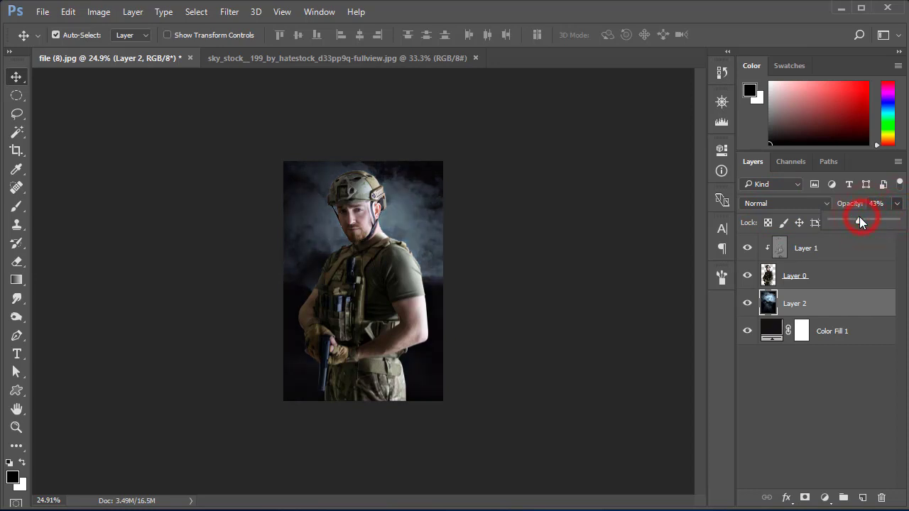
click(813, 304)
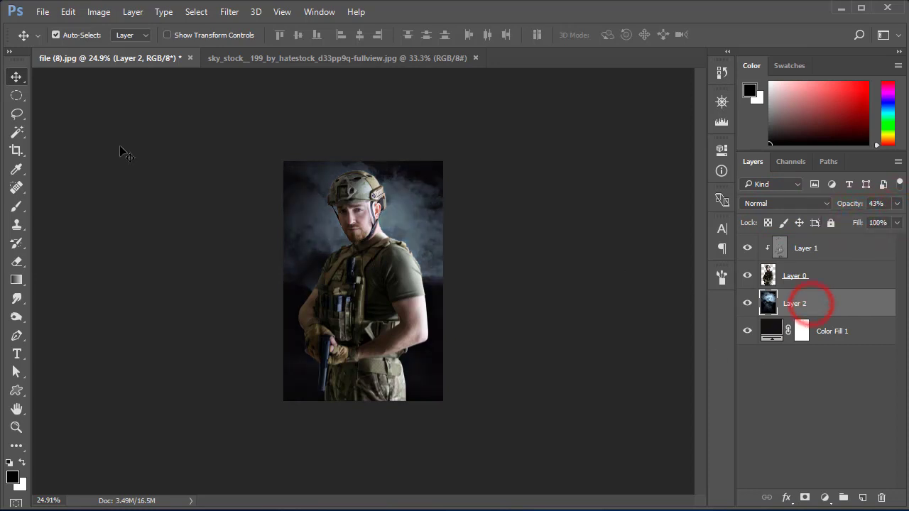
Step: Draw an elliptical selection over the soldier's head and shoulder
click(19, 115)
click(16, 94)
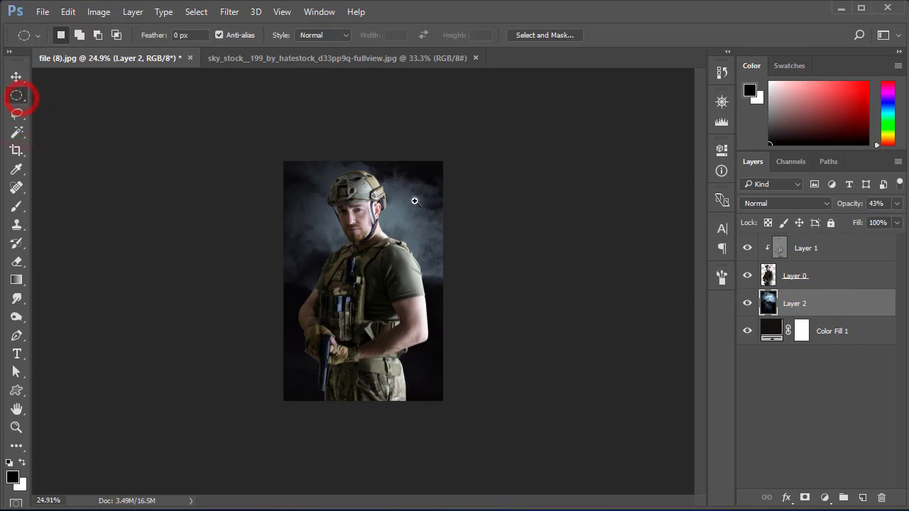
mouse_move(418, 194)
mouse_down()
mouse_move(469, 274)
mouse_move(443, 209)
mouse_up()
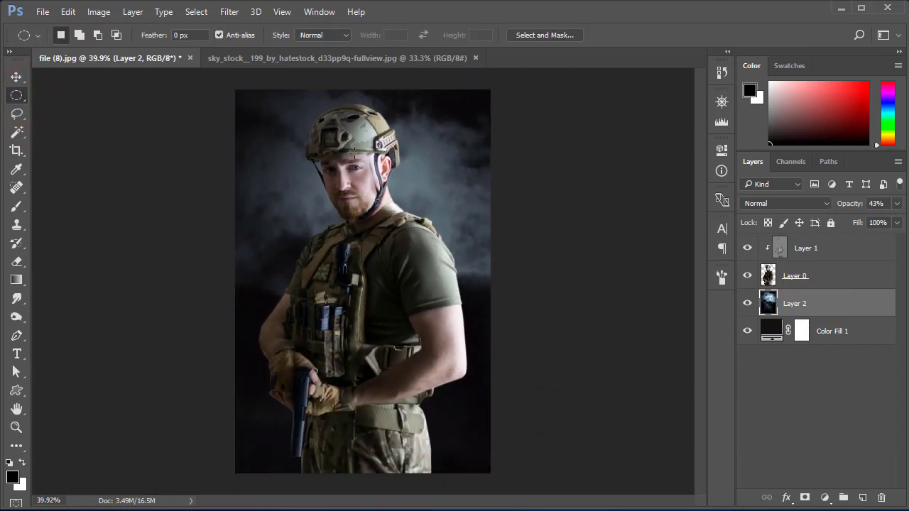
drag(354, 153, 431, 237)
Step: Feather the circular selection by 50 pixels
click(196, 12)
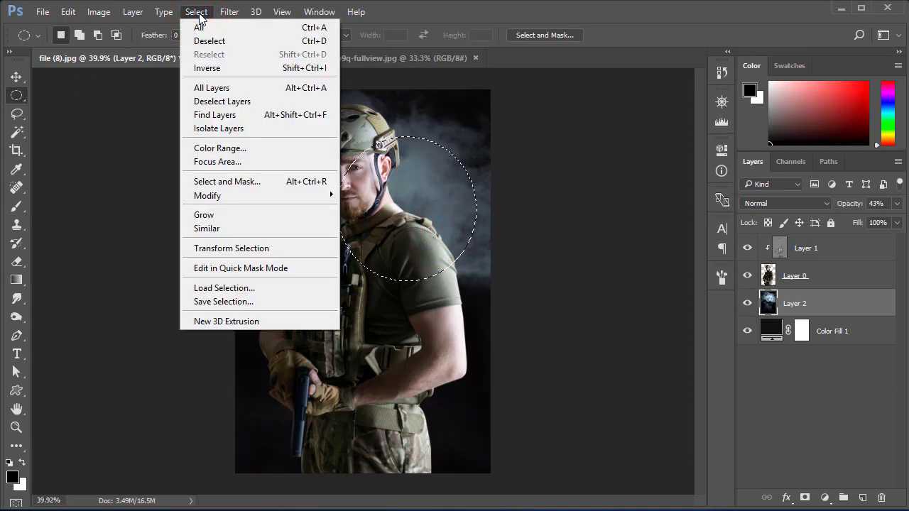
click(99, 12)
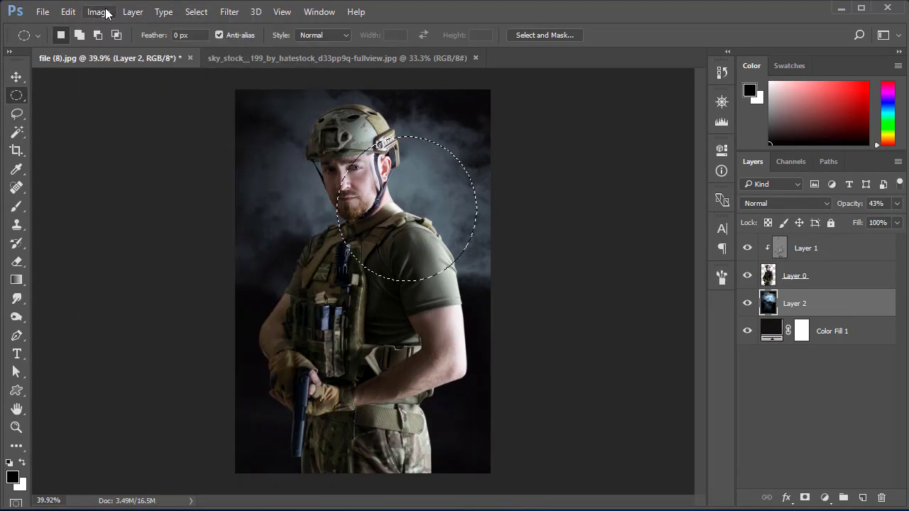
click(196, 12)
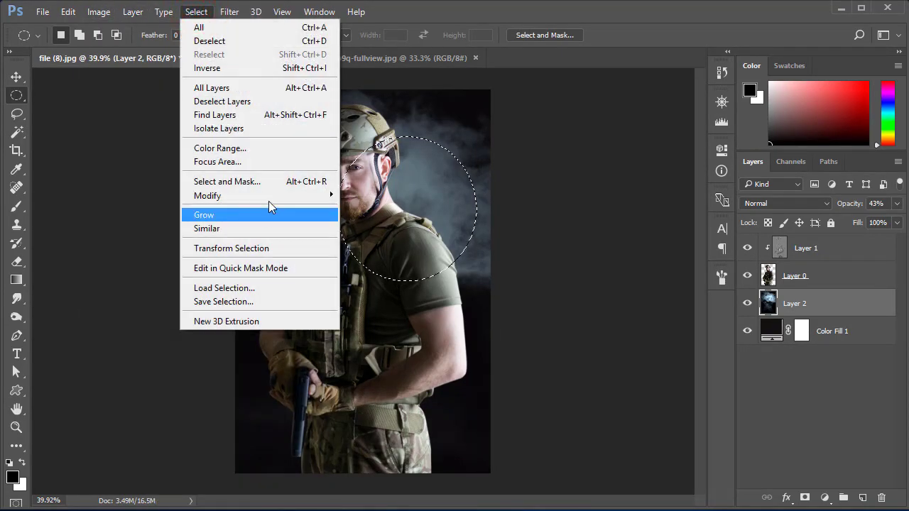
click(266, 200)
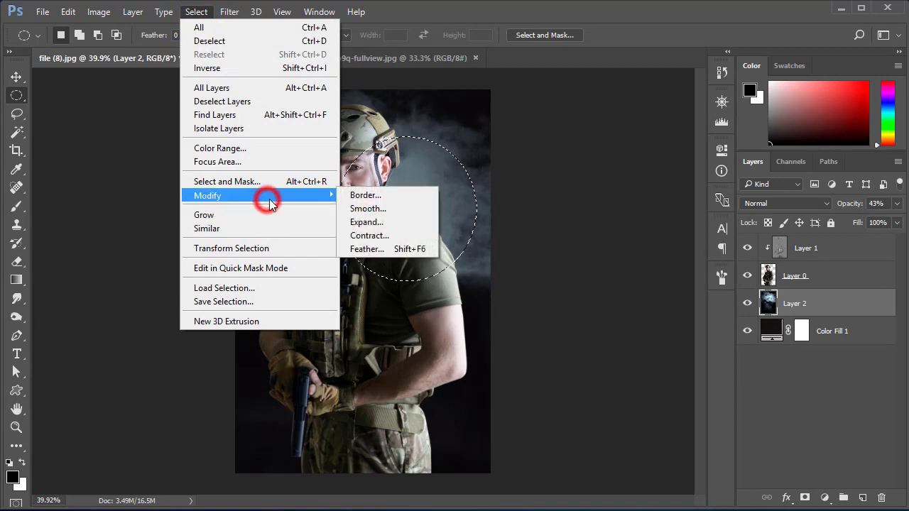
click(396, 253)
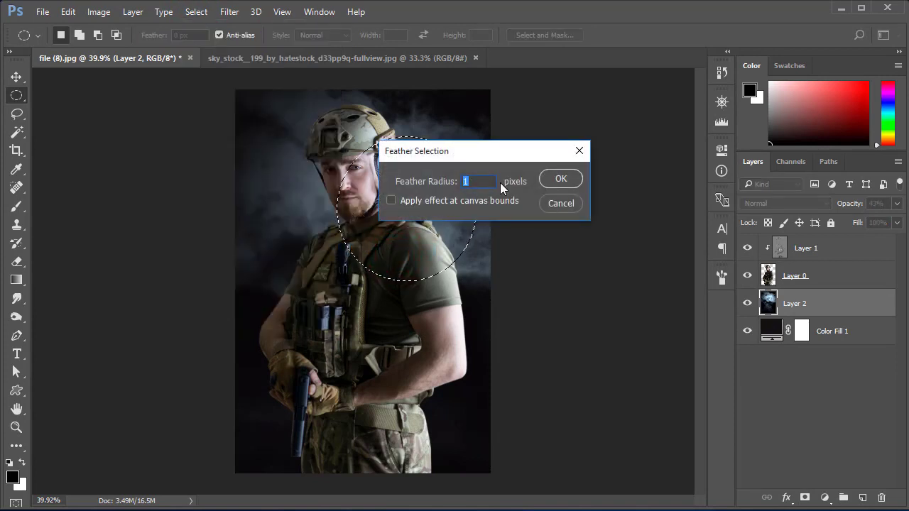
text(50)
click(551, 178)
Step: Copy the feathered smoke to Layer 3 at 100% opacity, then reselect Layer 2
key(ctrl+j)
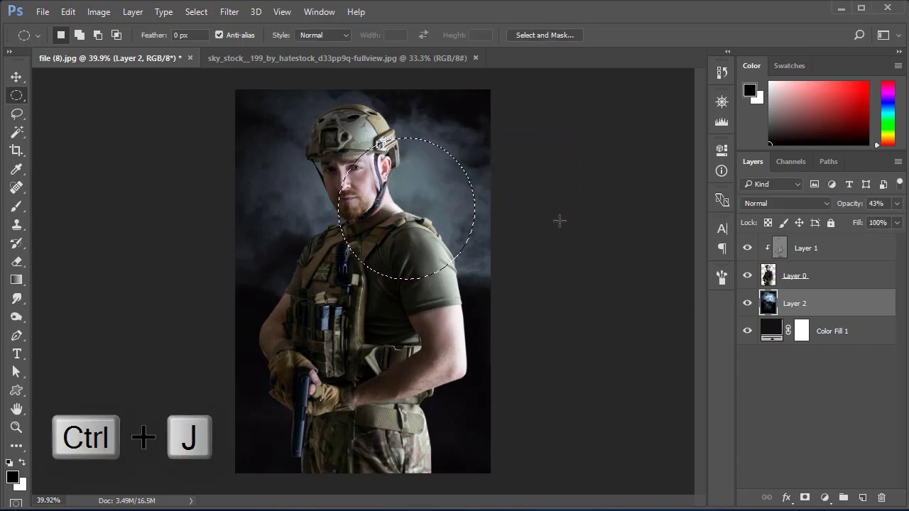
key(ctrl+j)
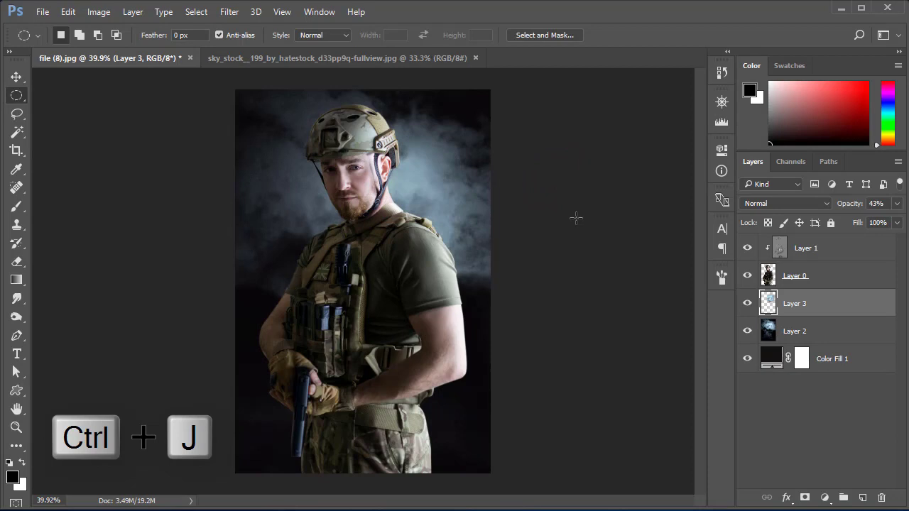
drag(899, 204, 890, 223)
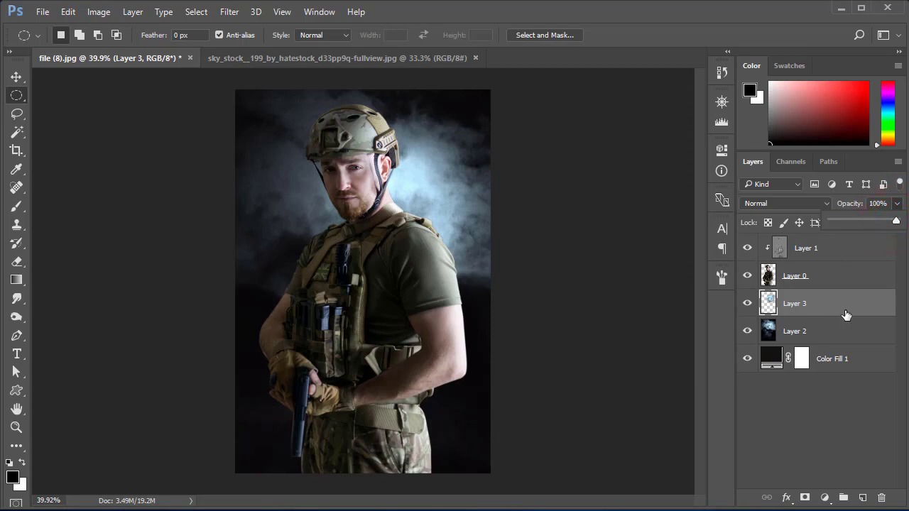
click(829, 303)
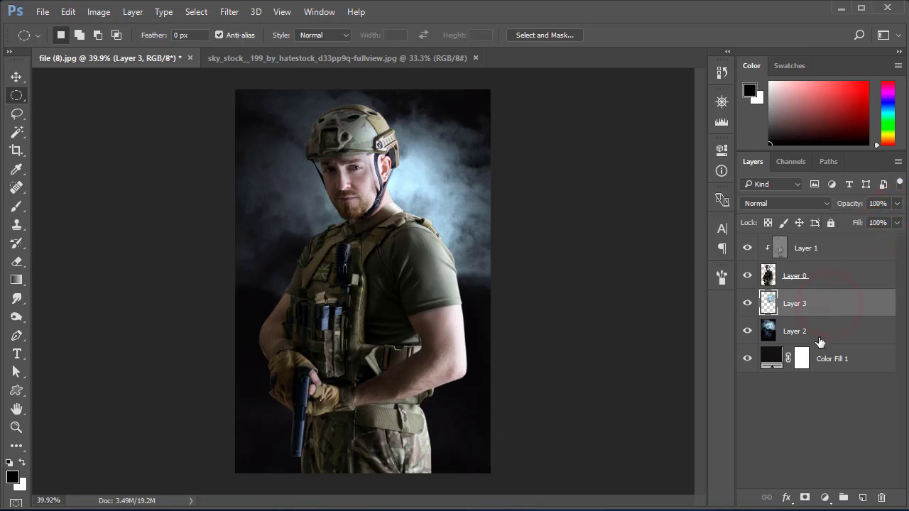
click(821, 334)
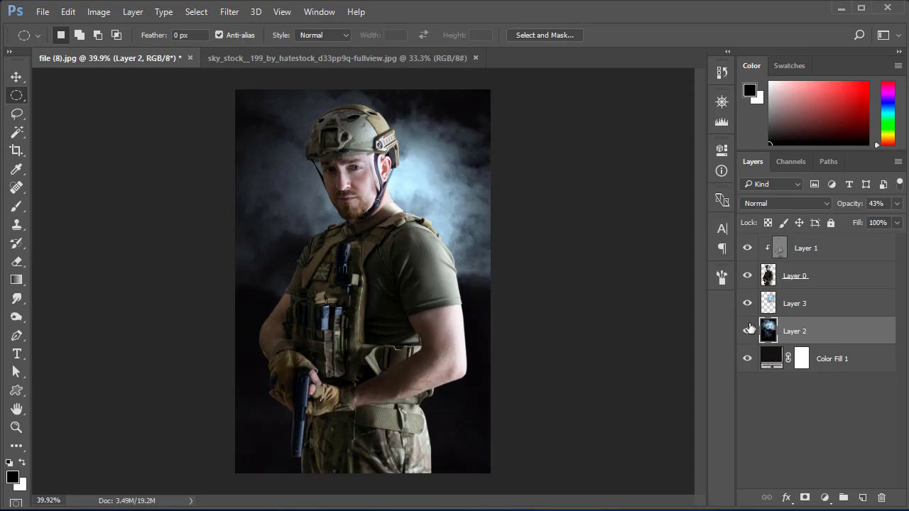
Step: Add a black Color Fill 2 layer above Layer 1 and gradient its mask into a vignette
click(822, 282)
click(825, 248)
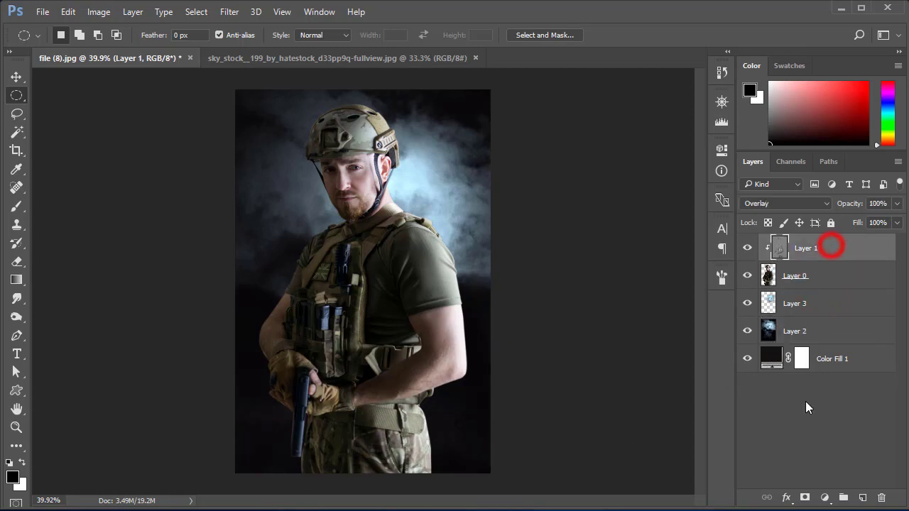
click(832, 501)
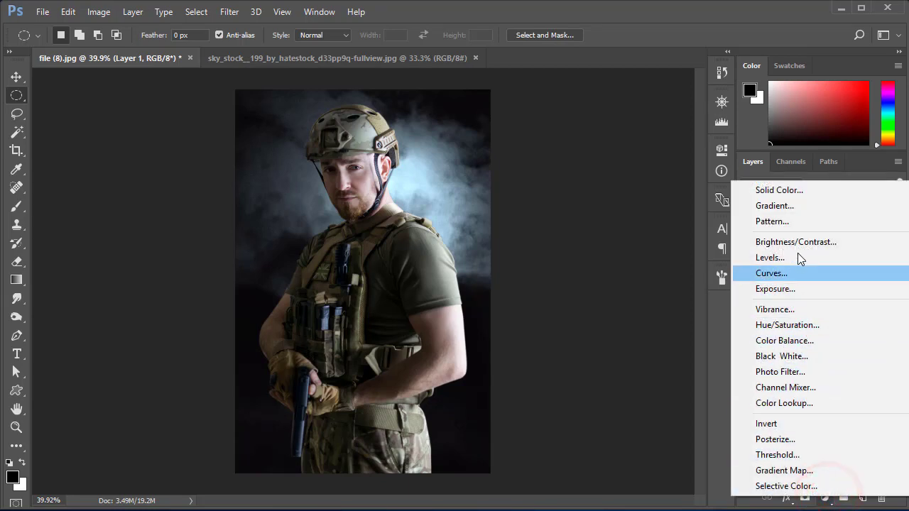
click(794, 191)
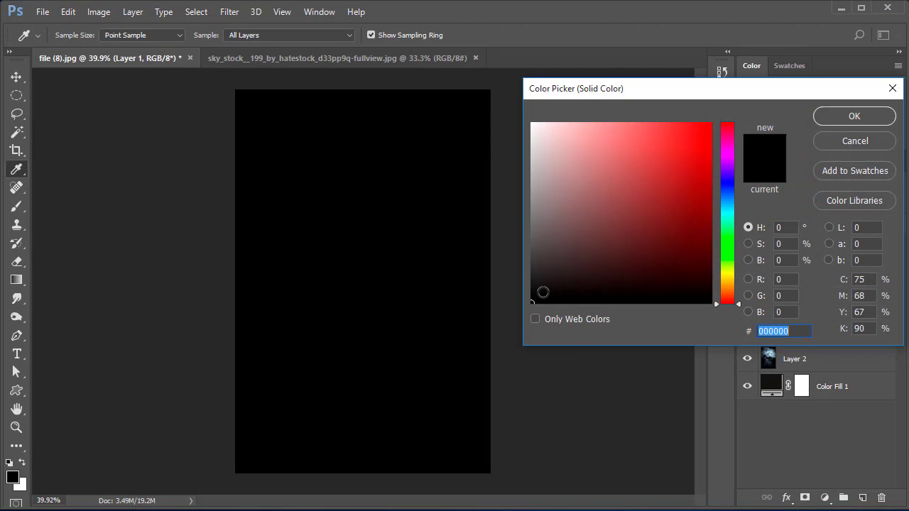
click(838, 116)
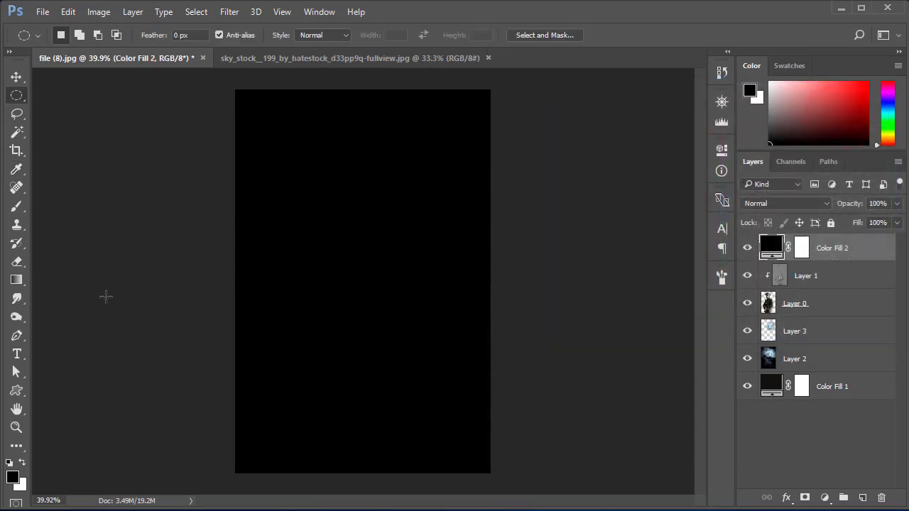
click(22, 283)
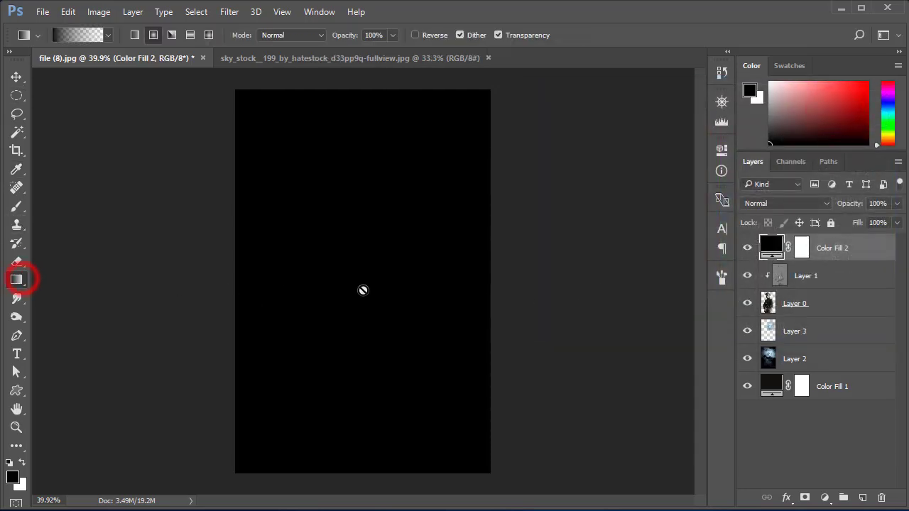
click(802, 248)
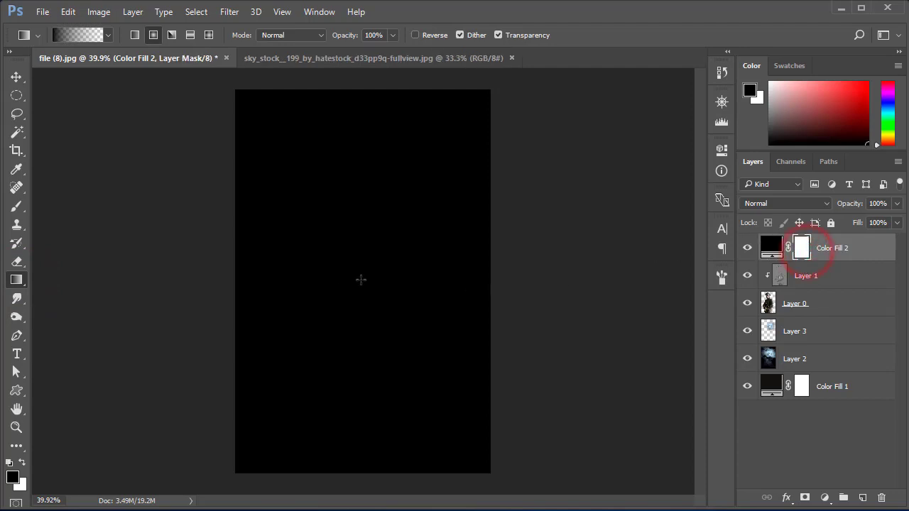
drag(363, 275, 484, 475)
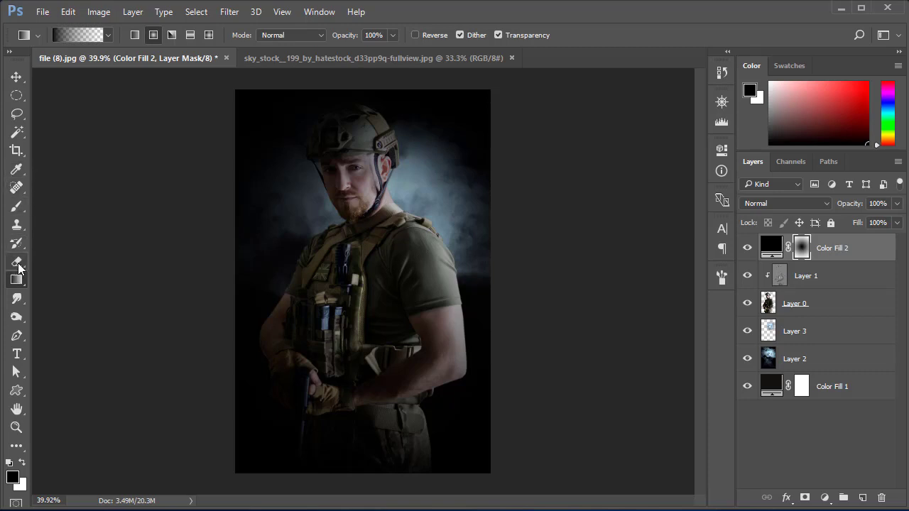
Step: Brush the Color Fill 2 mask around the soldier's head, shoulder and arms
click(17, 206)
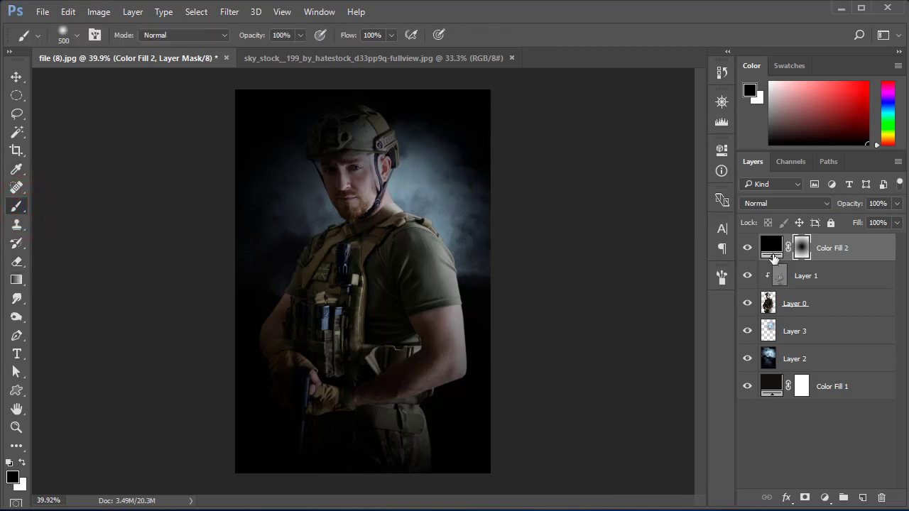
drag(366, 178, 370, 255)
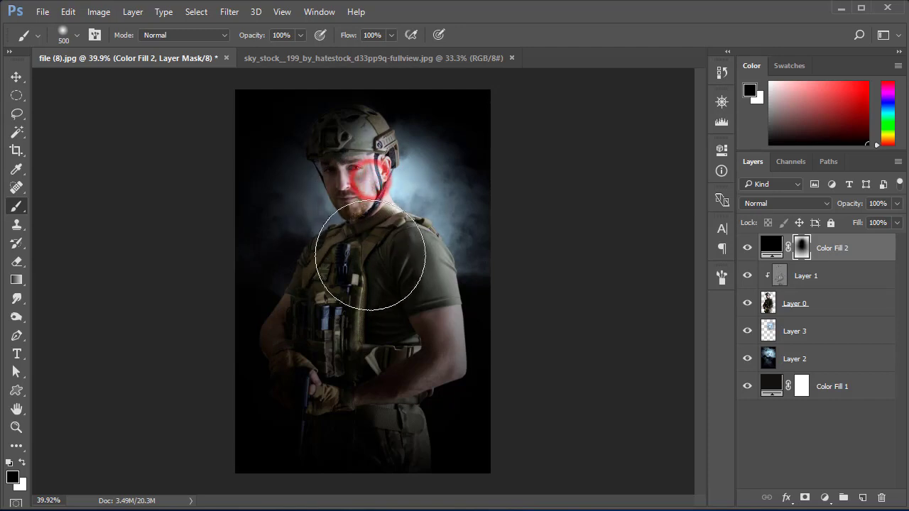
drag(427, 179, 356, 327)
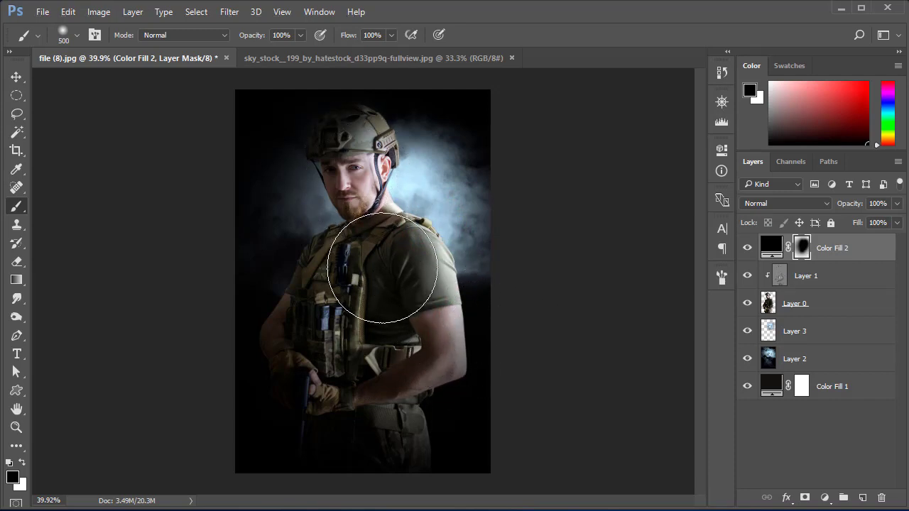
click(416, 301)
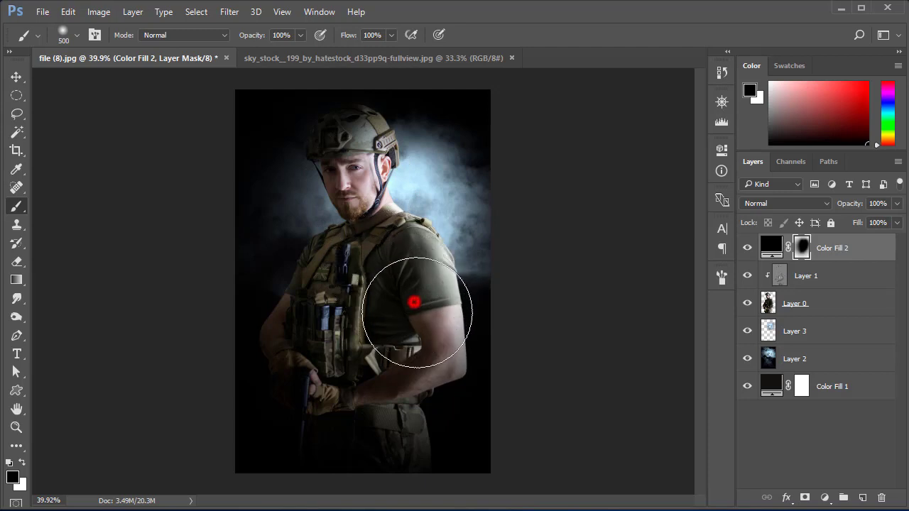
click(463, 269)
click(462, 305)
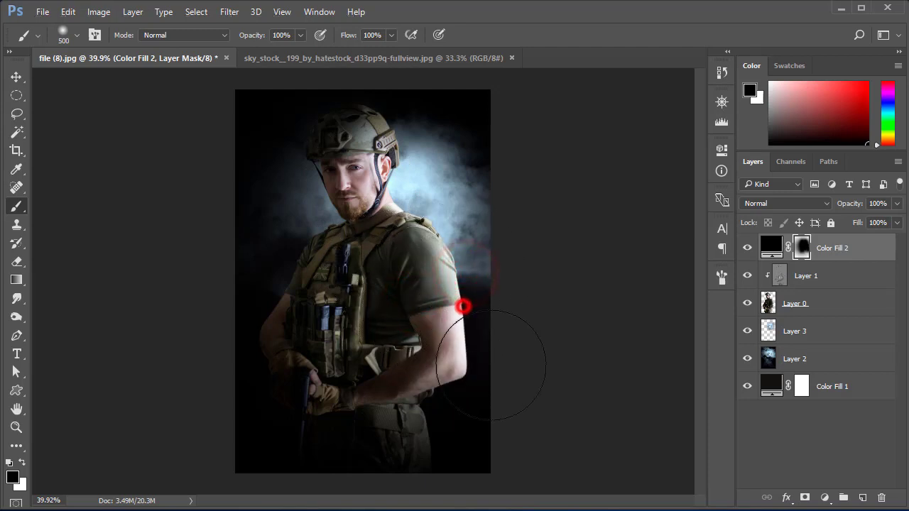
click(479, 299)
click(256, 246)
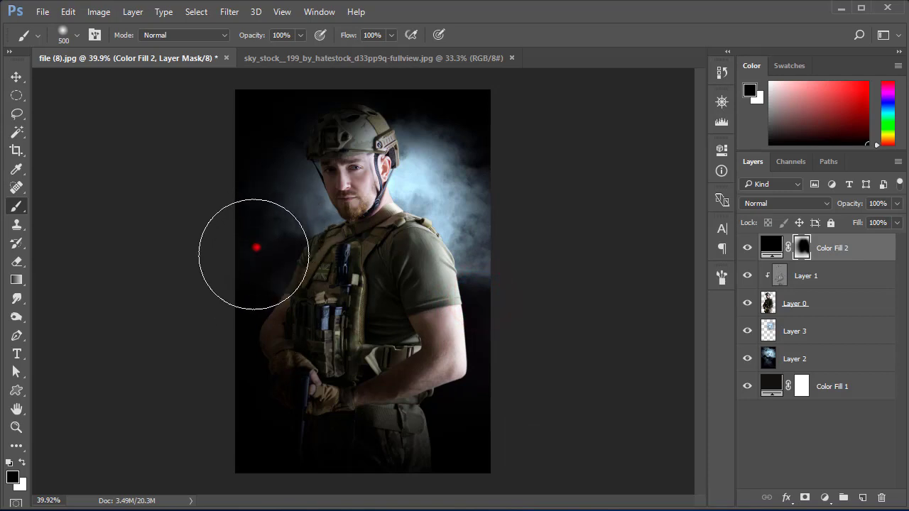
click(250, 277)
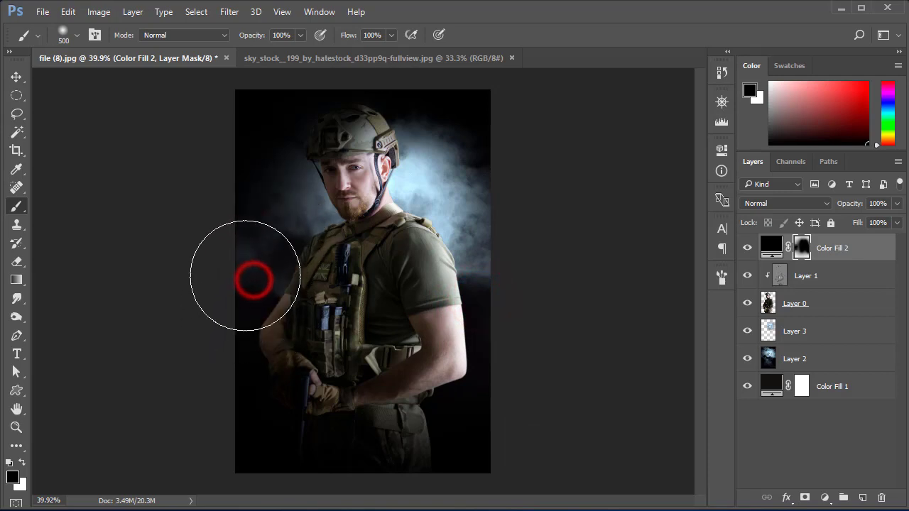
click(246, 267)
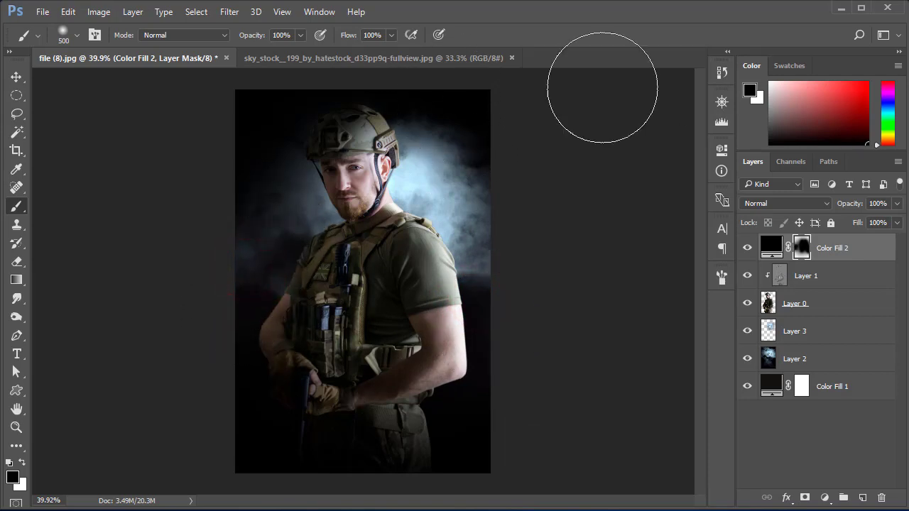
Step: Paint the mask at 30% brush opacity to brighten the soldier's hands and left glove
click(301, 35)
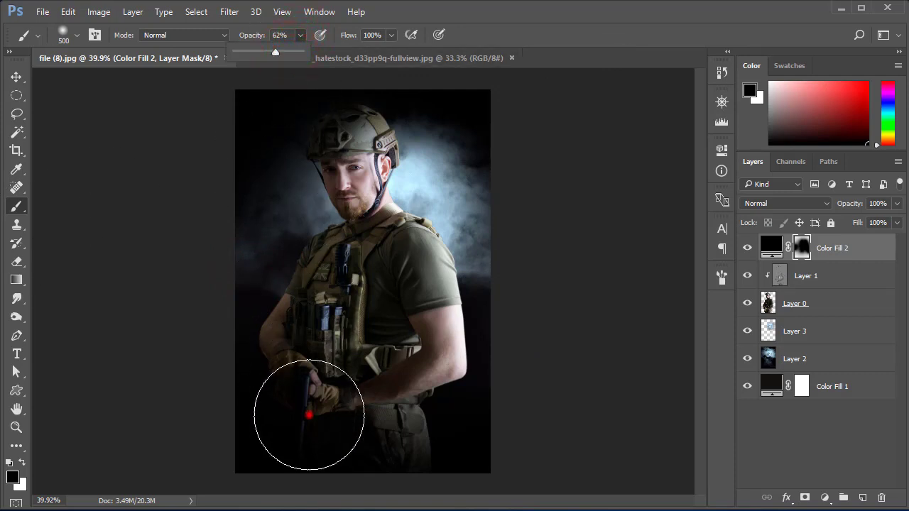
click(304, 415)
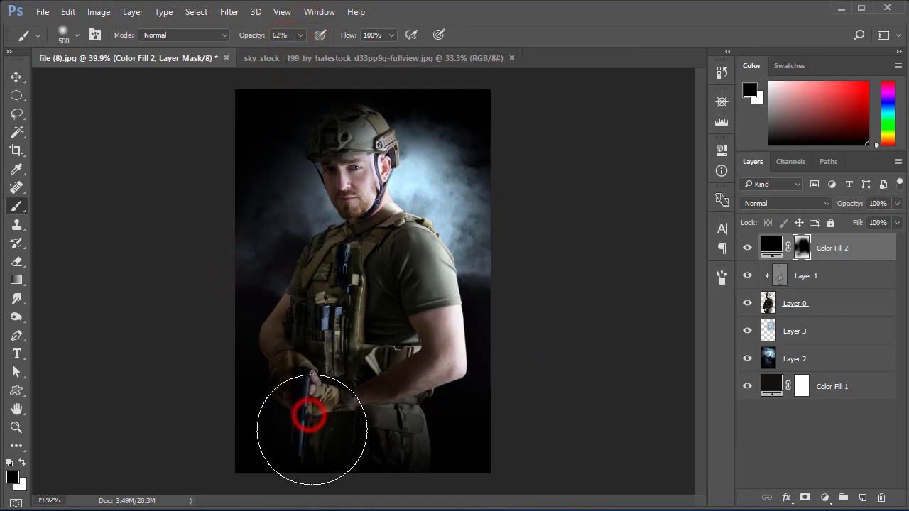
click(299, 35)
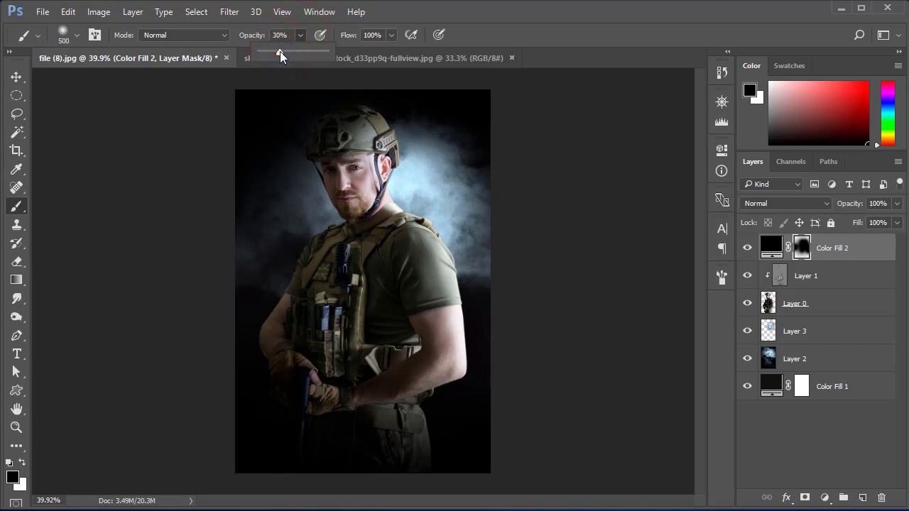
click(342, 408)
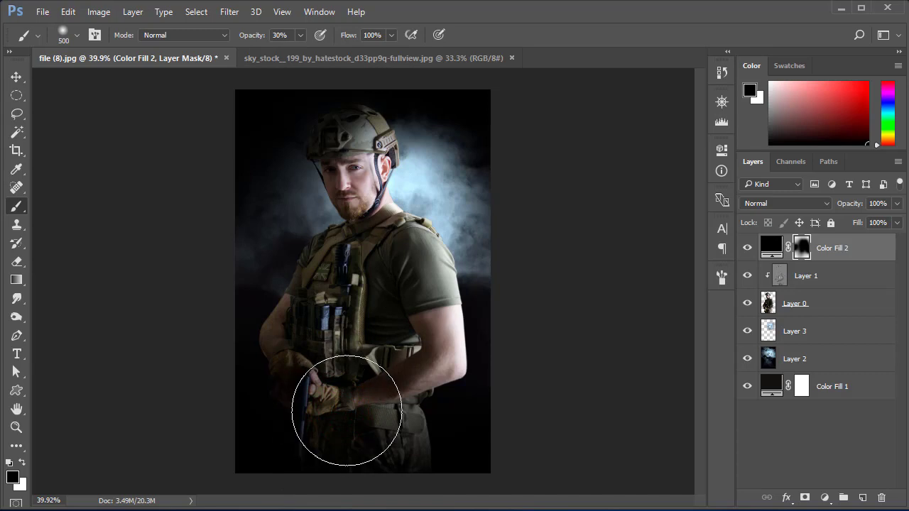
click(340, 411)
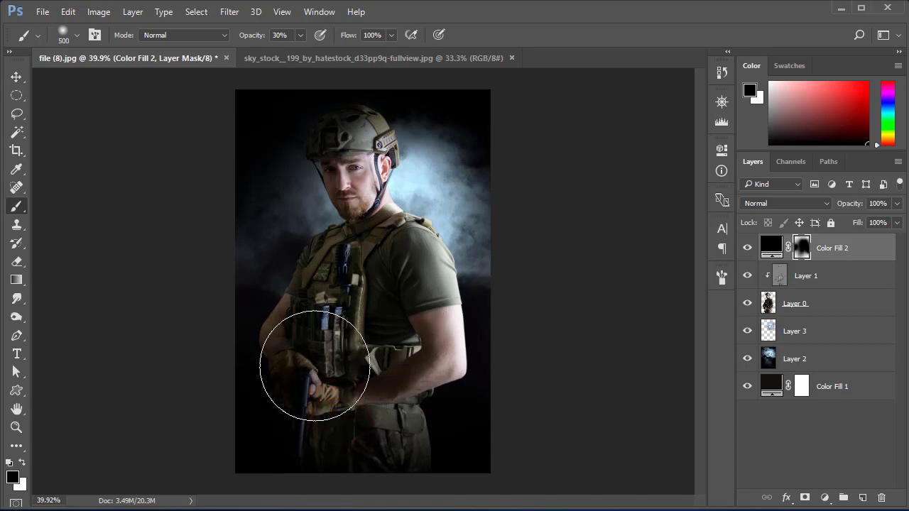
click(313, 367)
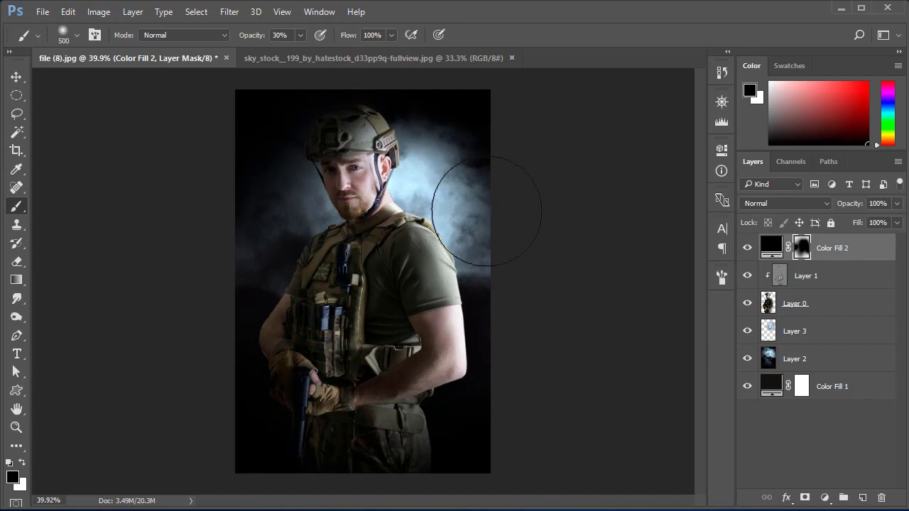
click(473, 232)
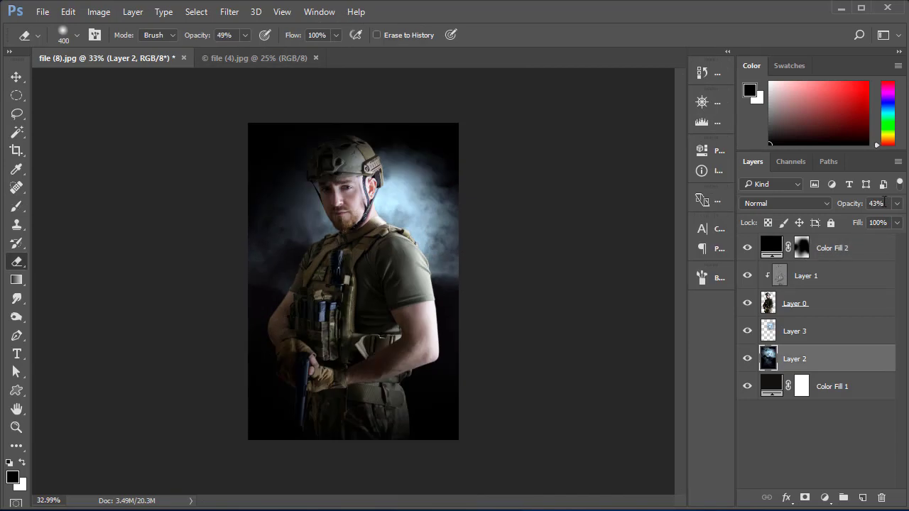
Step: Dim the blue glow slightly and lower the dark overlay's opacity to 67%
click(897, 203)
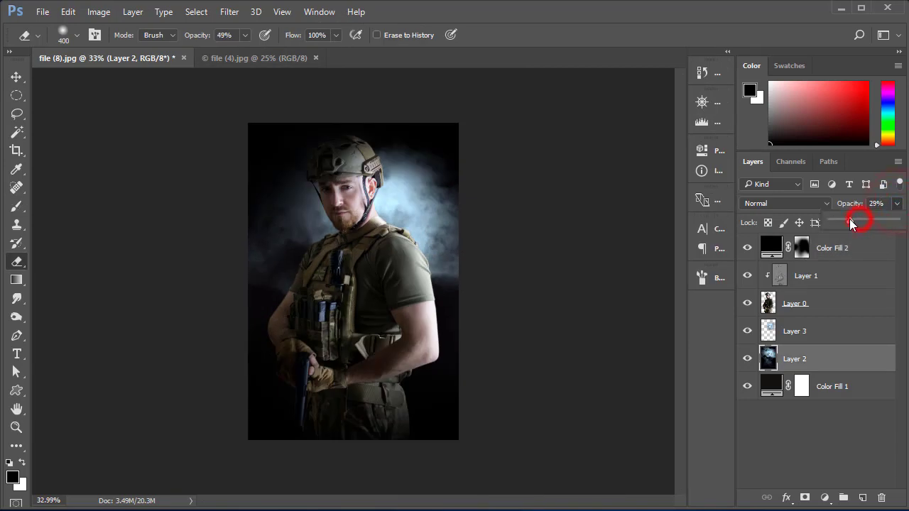
drag(852, 224, 847, 223)
click(857, 248)
click(897, 203)
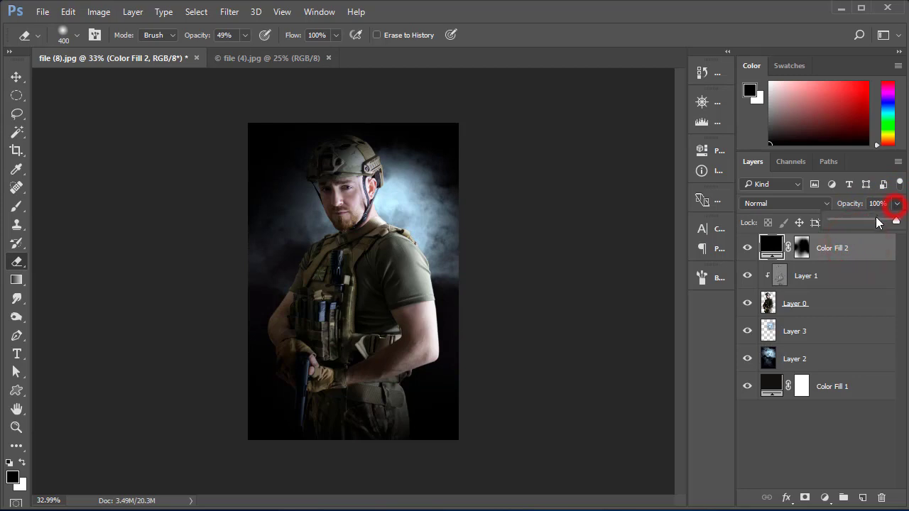
drag(875, 220, 873, 220)
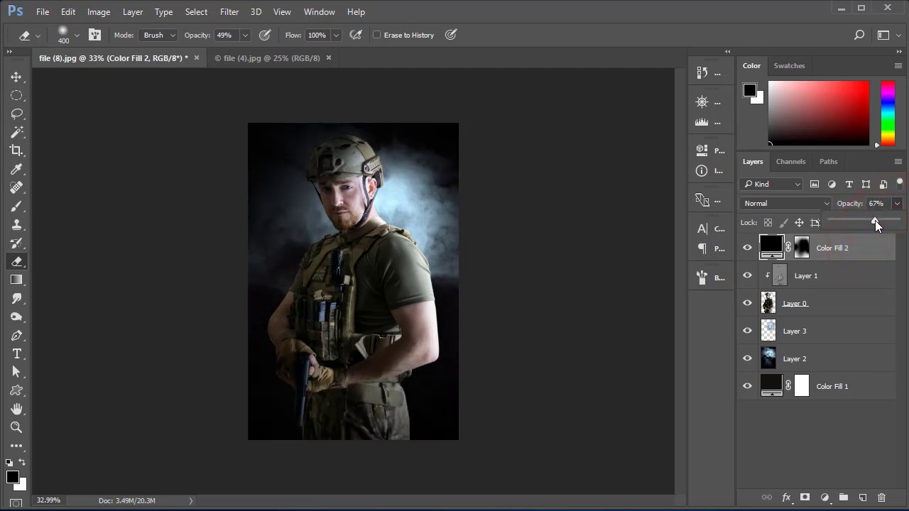
Step: Compare Layers 2 and 3 by toggling visibility, then move the Layer 2 glow lower
click(825, 358)
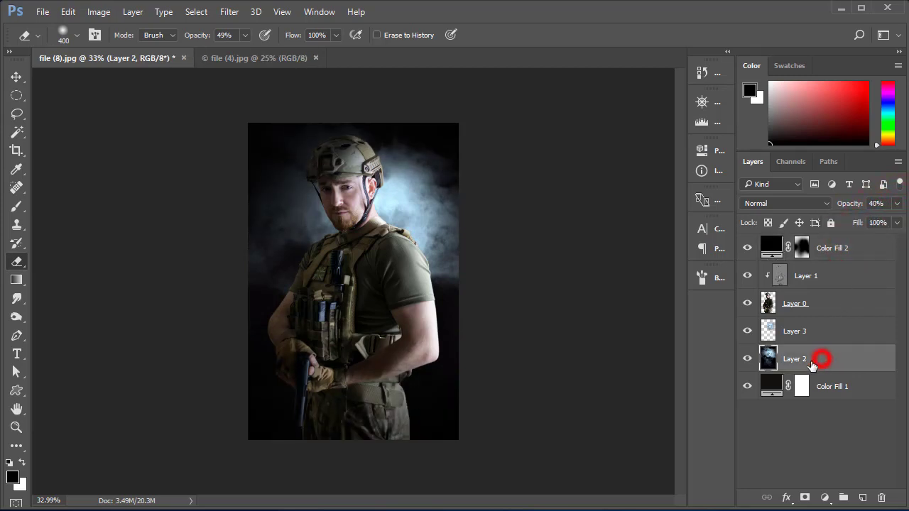
click(748, 359)
click(748, 360)
click(743, 335)
click(743, 336)
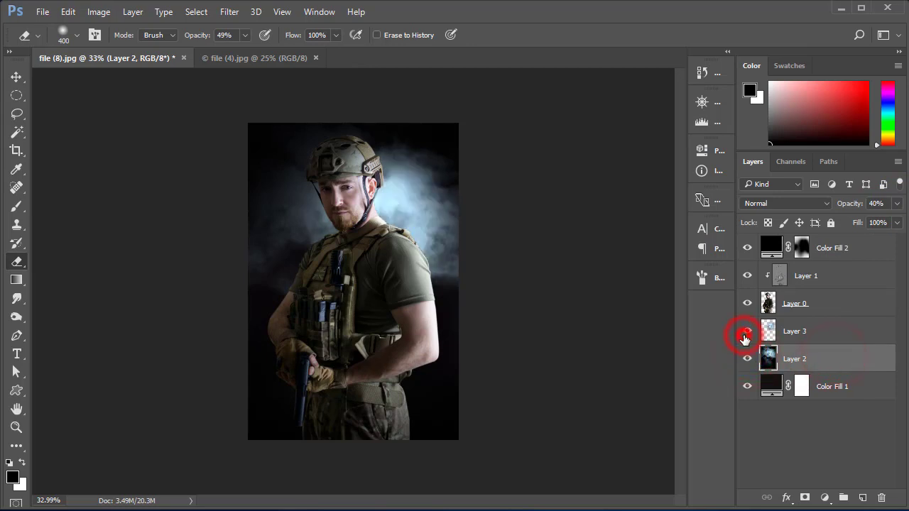
click(797, 355)
key(ctrl+t)
mouse_move(416, 298)
mouse_down()
mouse_move(414, 385)
mouse_move(416, 334)
mouse_up()
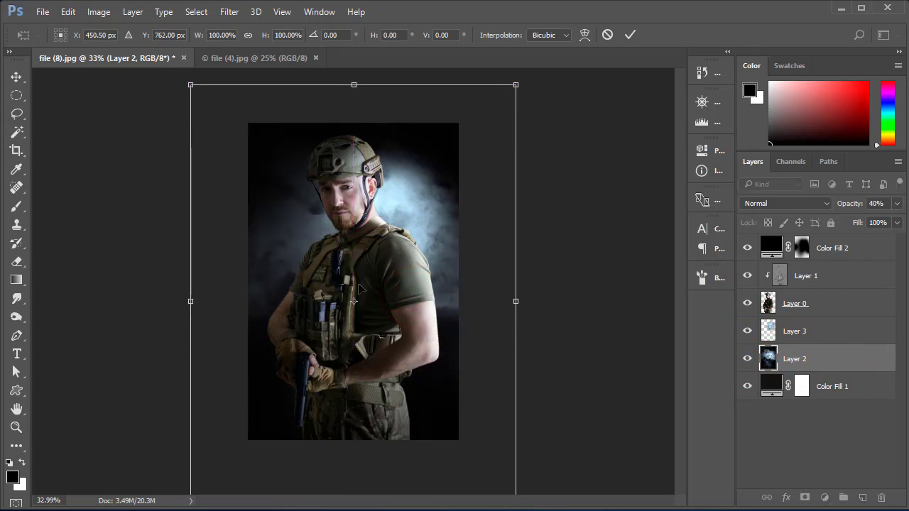
key(Return)
Step: Brighten the soldier's arm and hand by brushing on the dark overlay's mask
key(e)
click(749, 250)
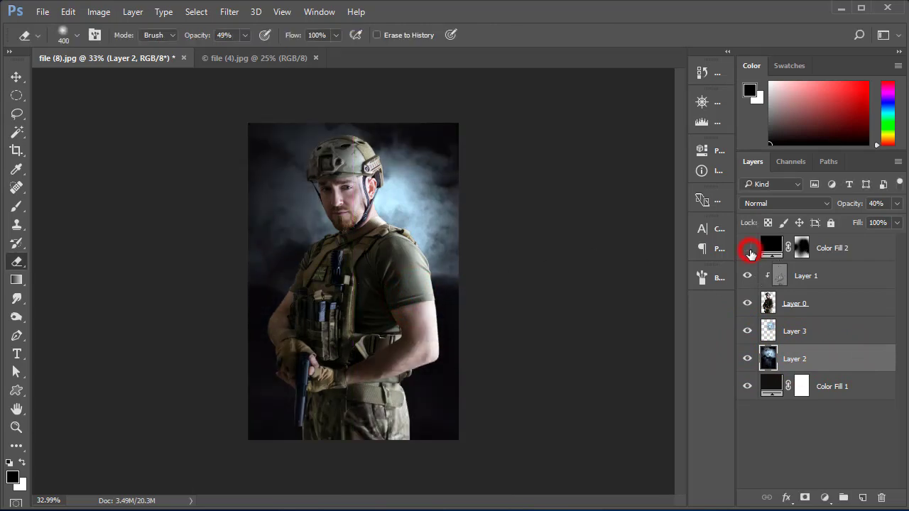
click(749, 250)
click(800, 252)
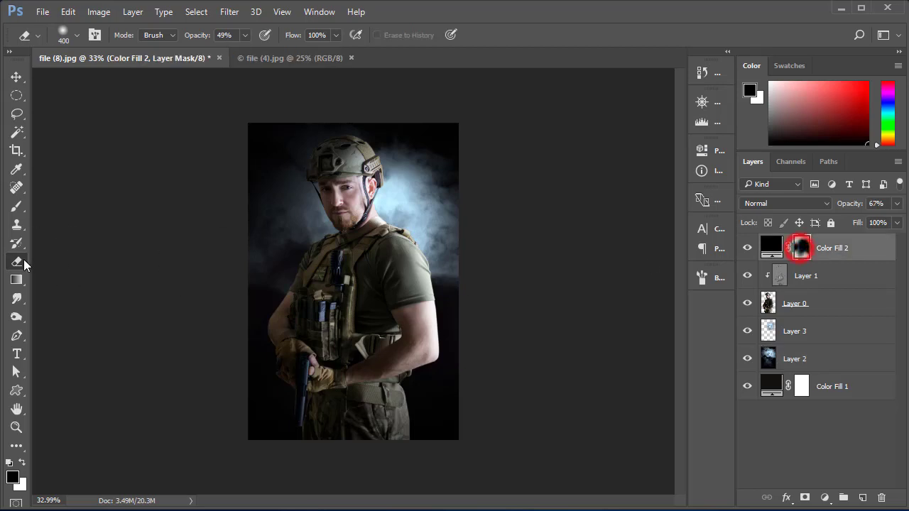
click(319, 315)
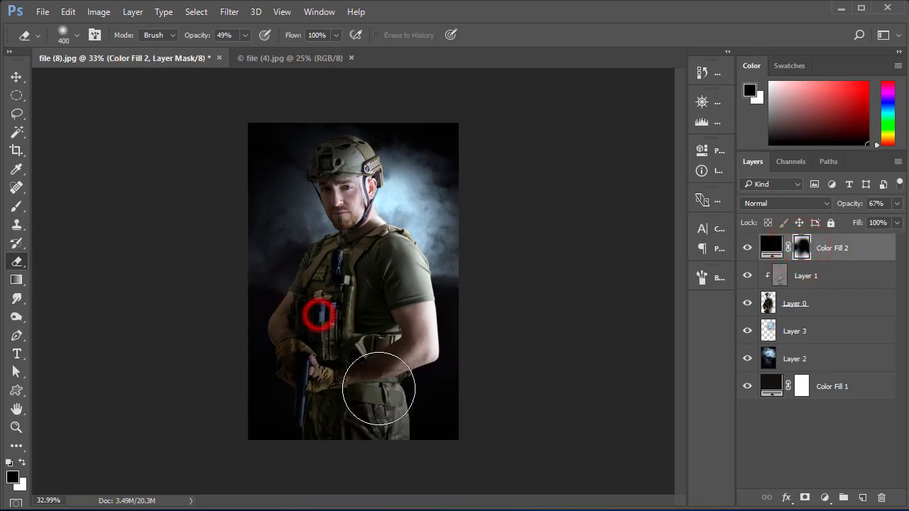
click(801, 249)
click(417, 314)
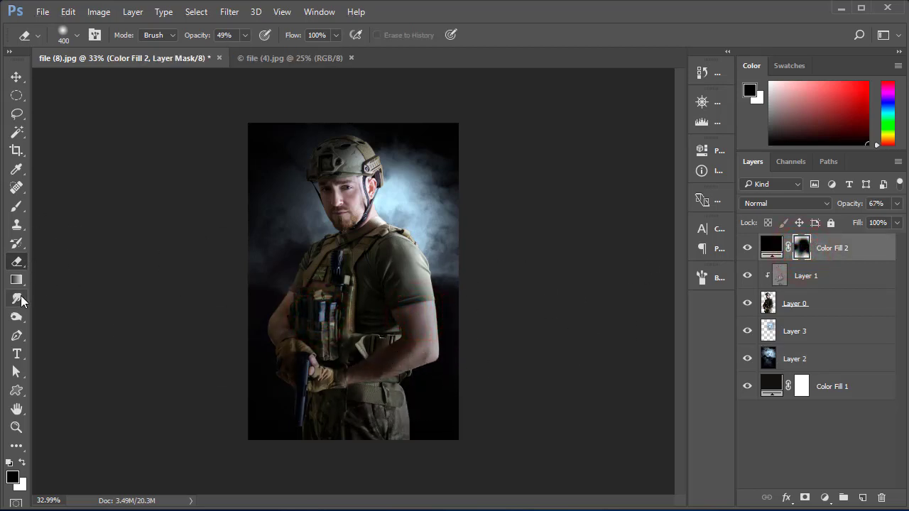
key(ctrl+z)
click(17, 205)
click(425, 329)
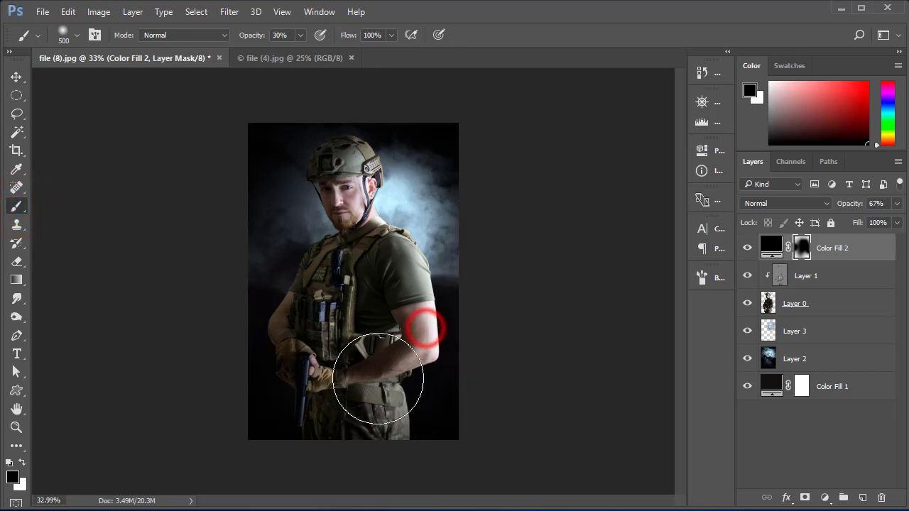
drag(424, 328, 422, 325)
drag(343, 381, 294, 334)
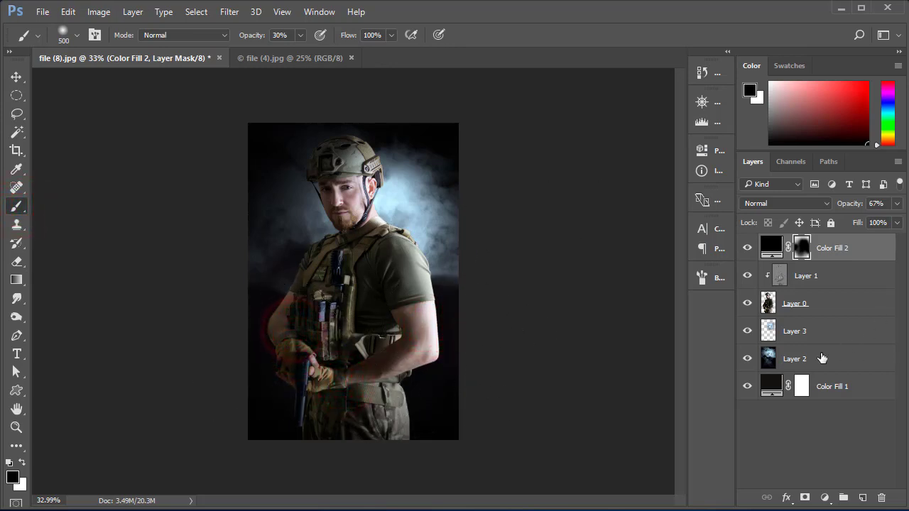
Step: Fade the Layer 2 glow to about 18% opacity and set Layer 3 to 72%
click(822, 357)
click(897, 203)
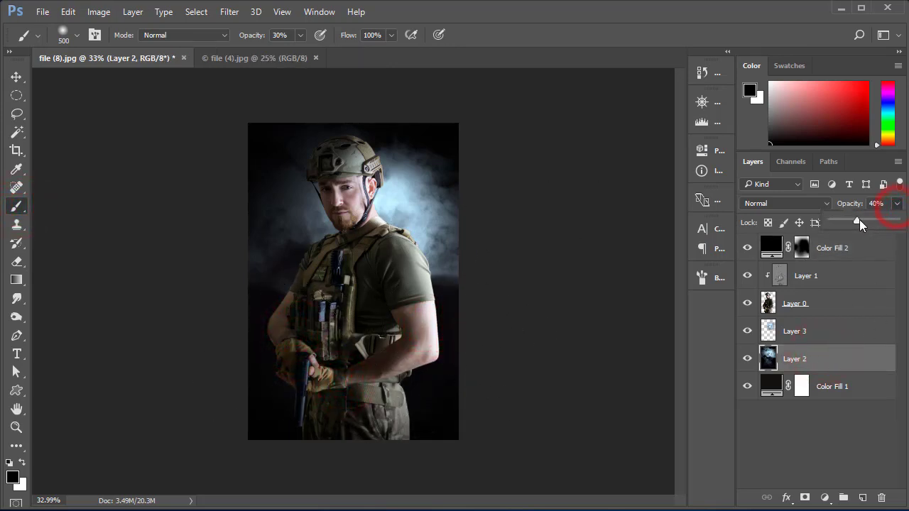
click(855, 222)
drag(848, 218, 841, 218)
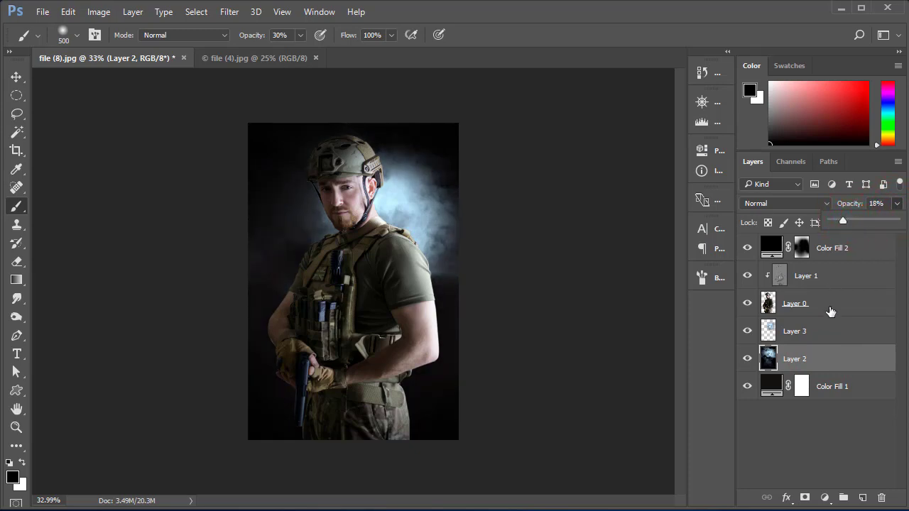
click(829, 328)
click(897, 204)
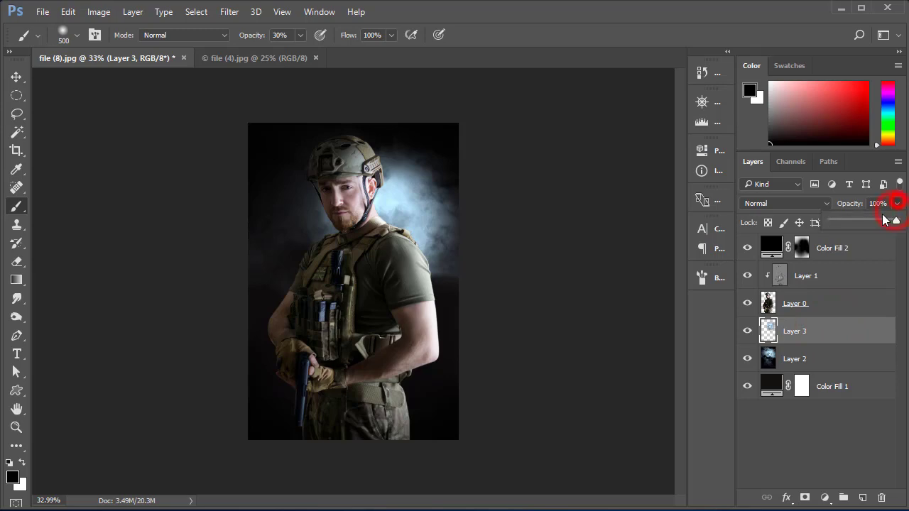
drag(877, 222, 876, 222)
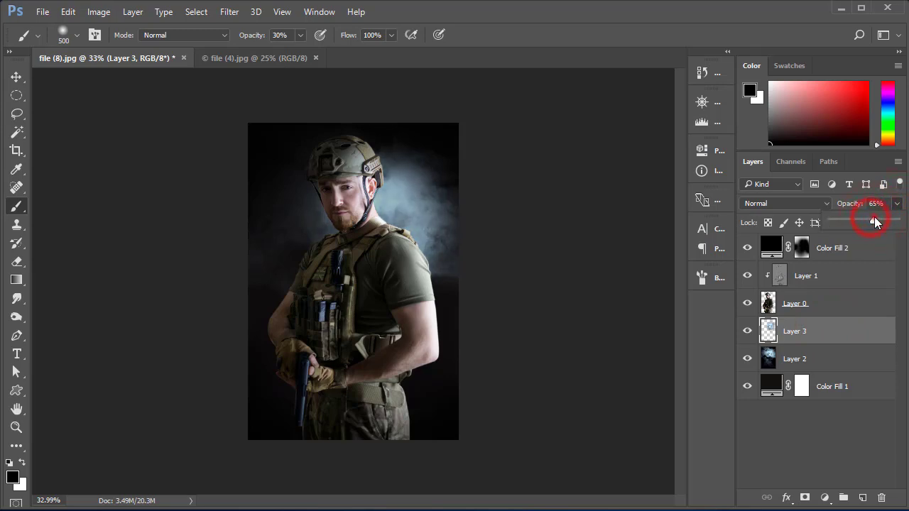
drag(877, 223, 878, 222)
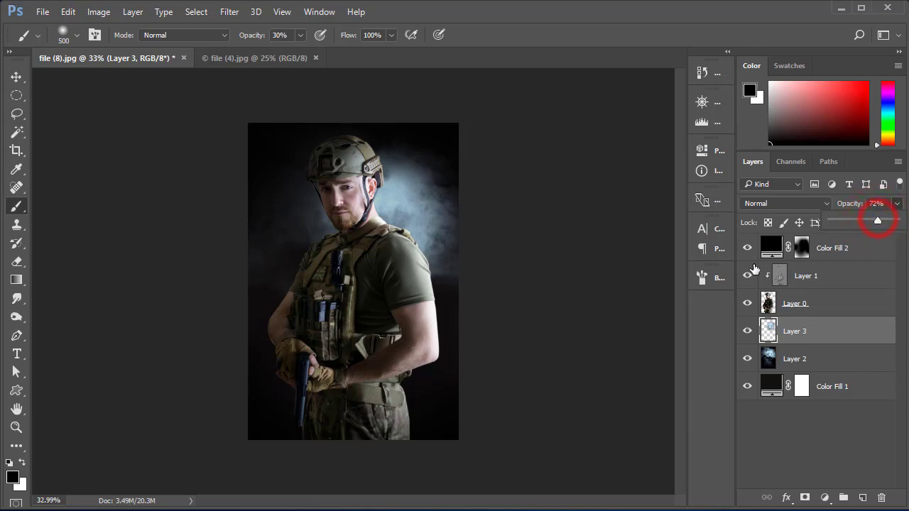
click(593, 297)
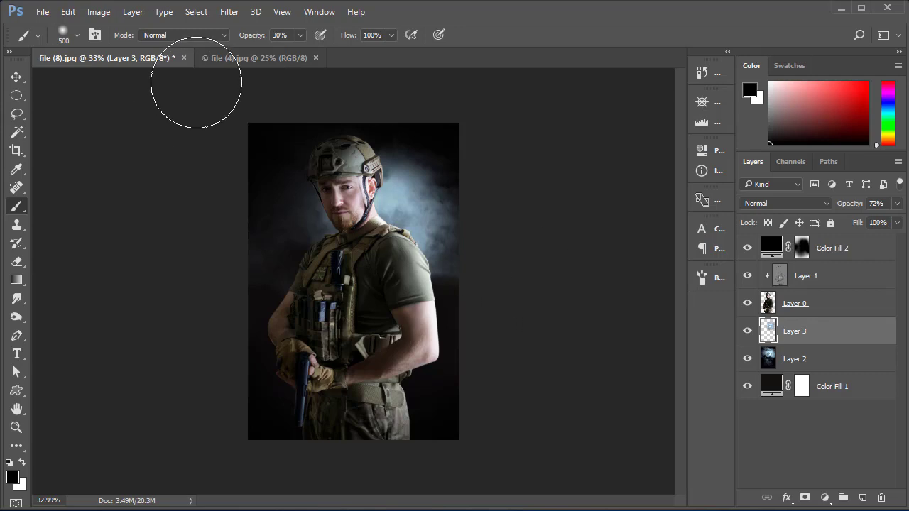
Step: Drag the fireworks photo from file (4).jpg into the file (8).jpg composite
click(273, 61)
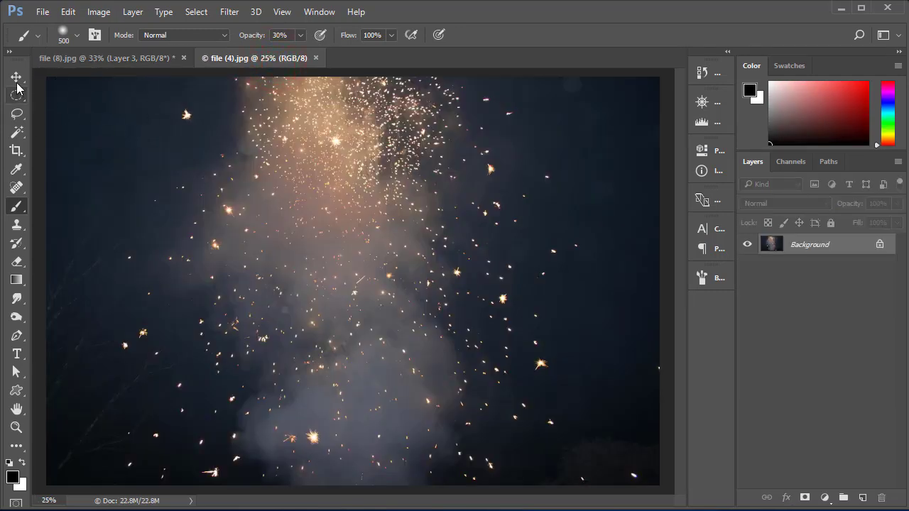
click(16, 76)
click(155, 157)
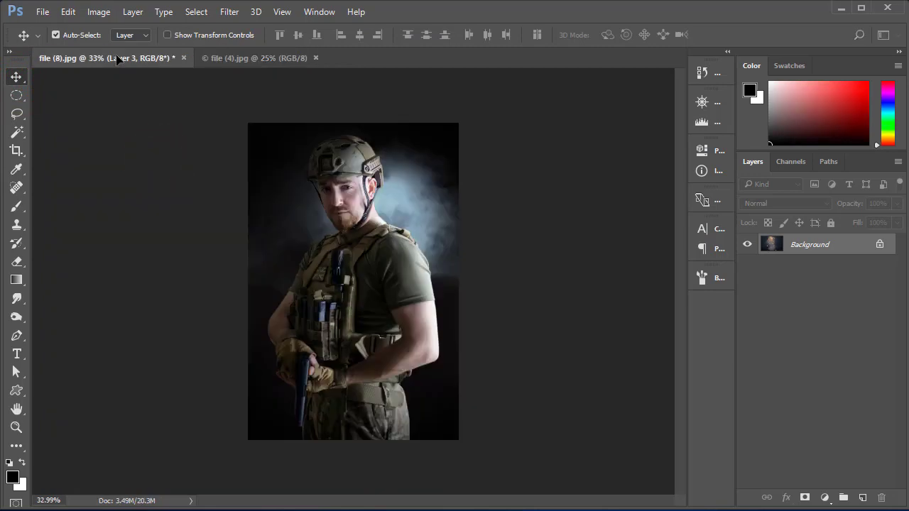
drag(117, 59, 516, 349)
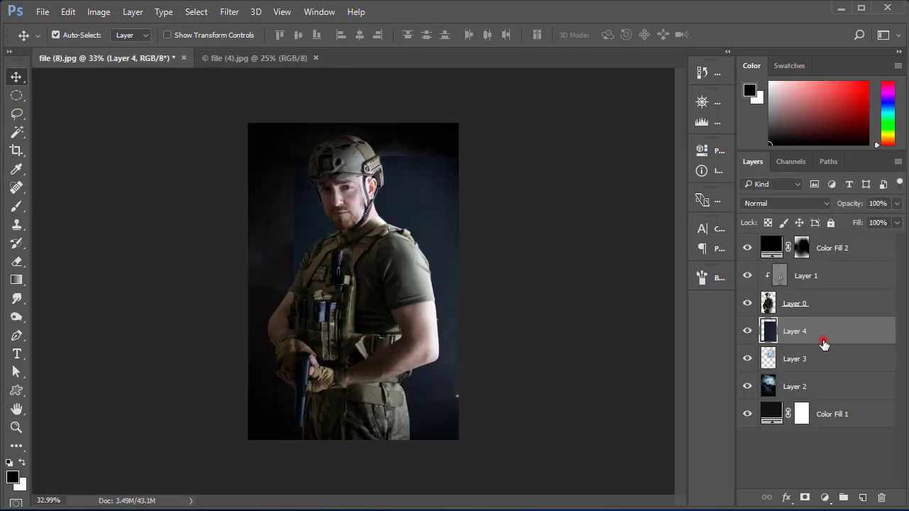
drag(824, 345, 826, 344)
Step: Flip the fireworks layer vertically, scale it to about 56% and reposition it
key(ctrl+t)
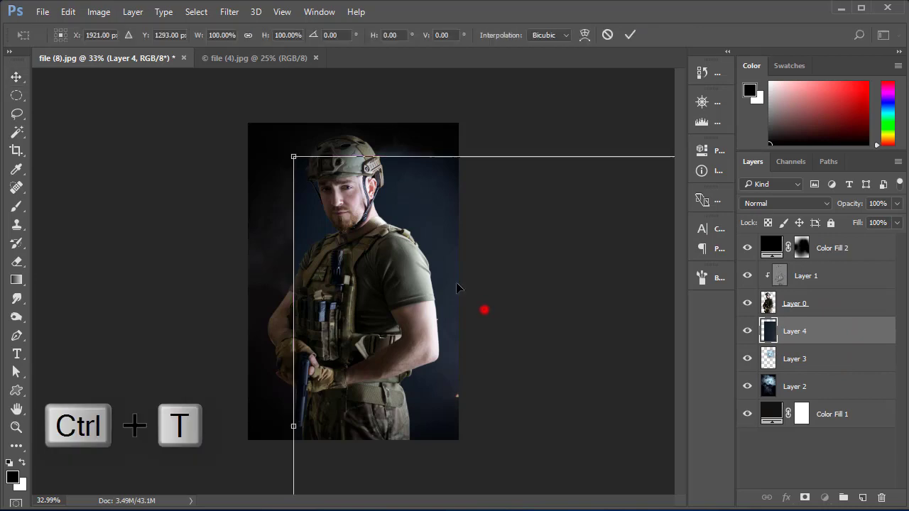
mouse_move(483, 309)
mouse_down()
mouse_move(466, 259)
mouse_move(282, 377)
mouse_up()
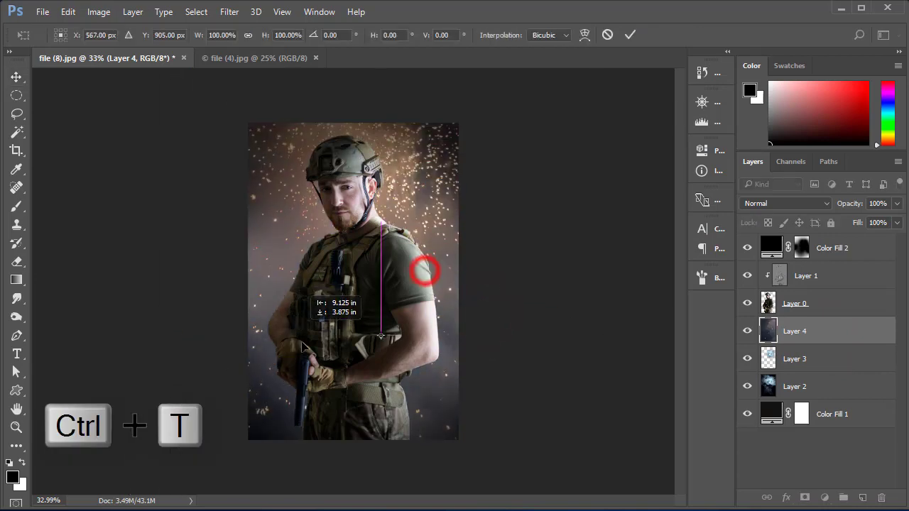
right_click(380, 225)
click(436, 452)
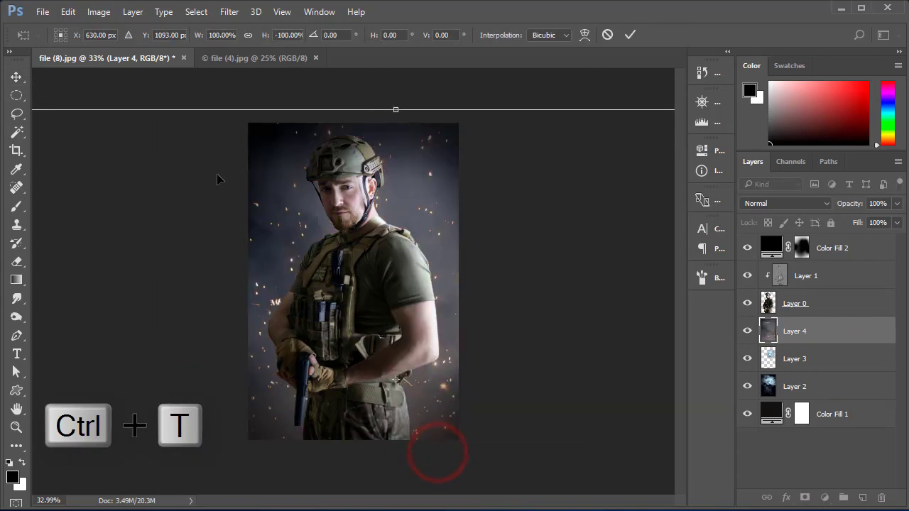
mouse_move(203, 178)
mouse_down()
mouse_move(259, 166)
mouse_move(246, 161)
mouse_up()
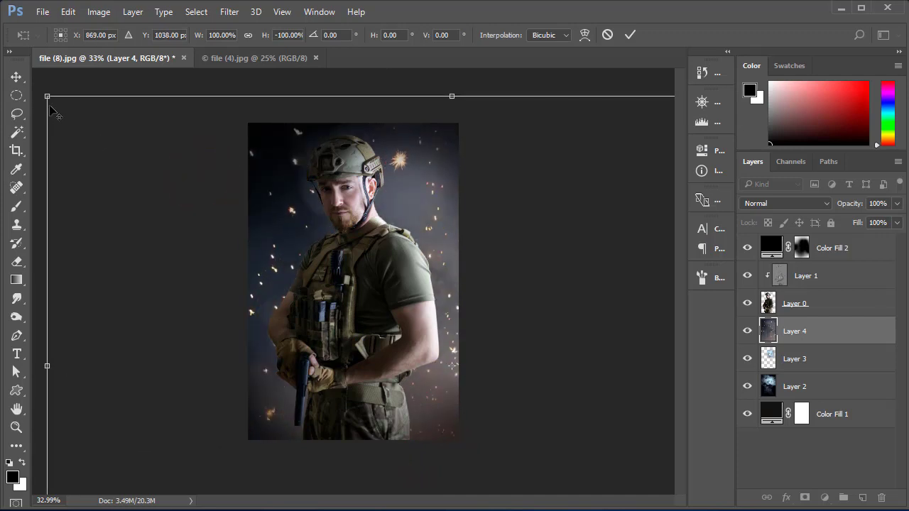
drag(47, 96, 223, 215)
mouse_move(400, 311)
mouse_down()
mouse_move(288, 282)
mouse_move(323, 262)
mouse_up()
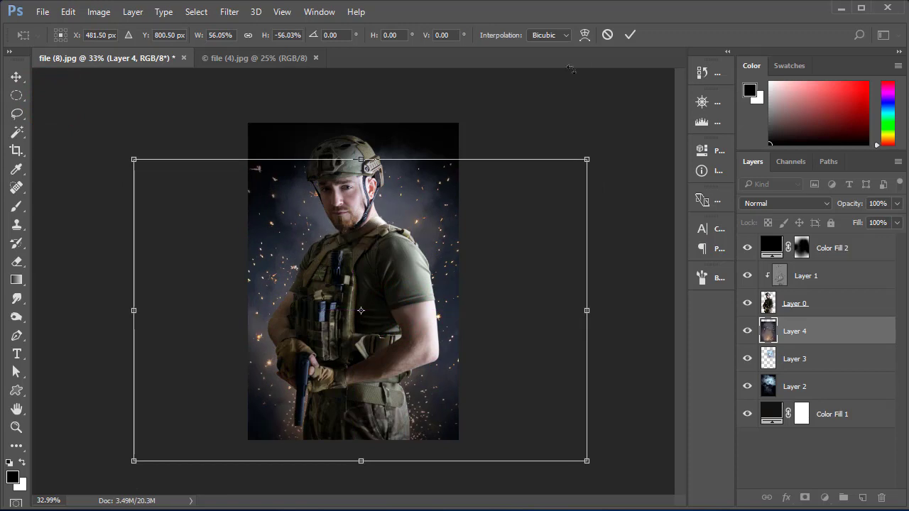
click(628, 35)
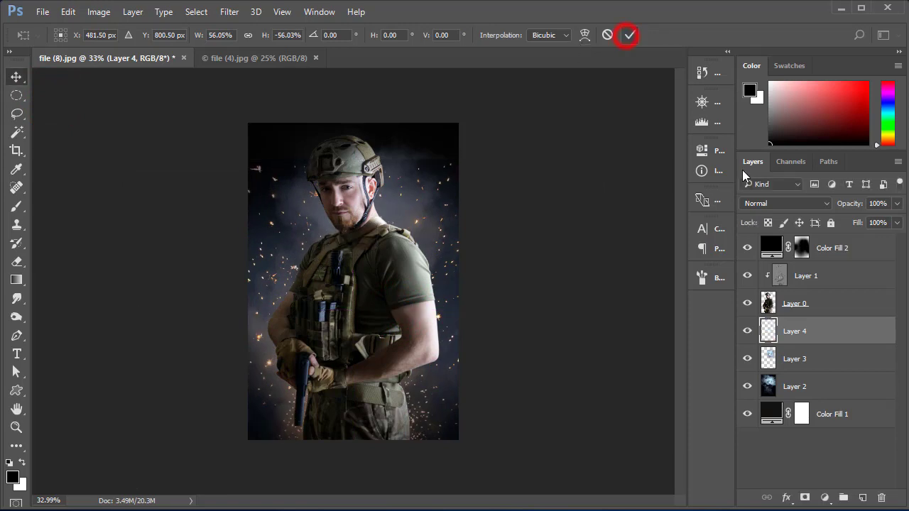
Step: Set Layer 4's blend mode to Hard Light and give it a layer mask
click(767, 206)
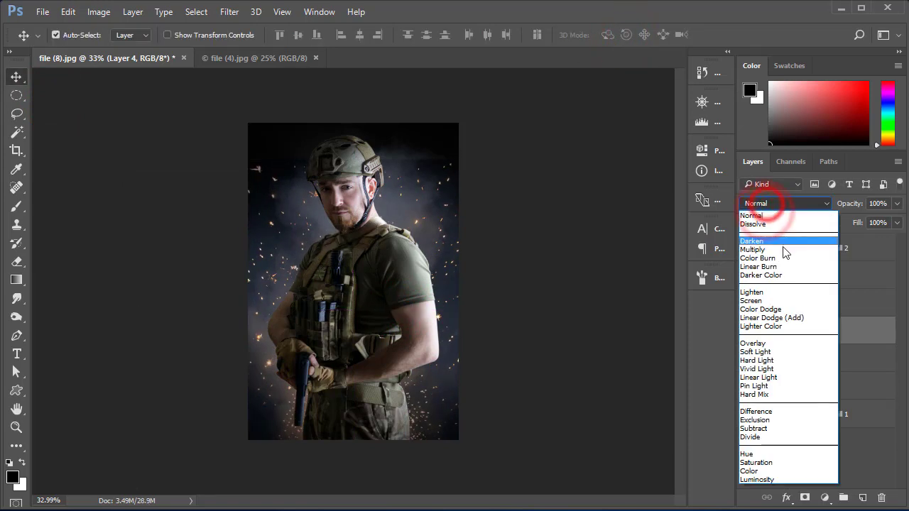
click(770, 361)
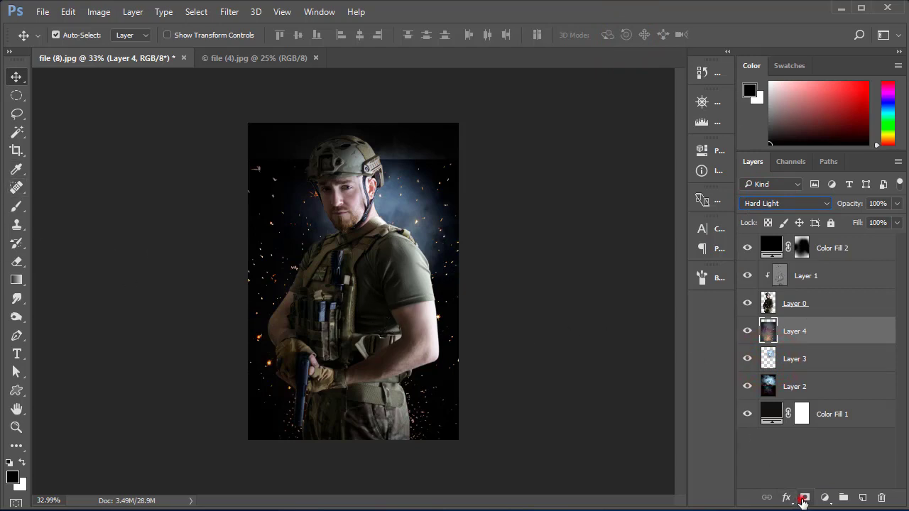
click(803, 500)
click(17, 206)
click(226, 227)
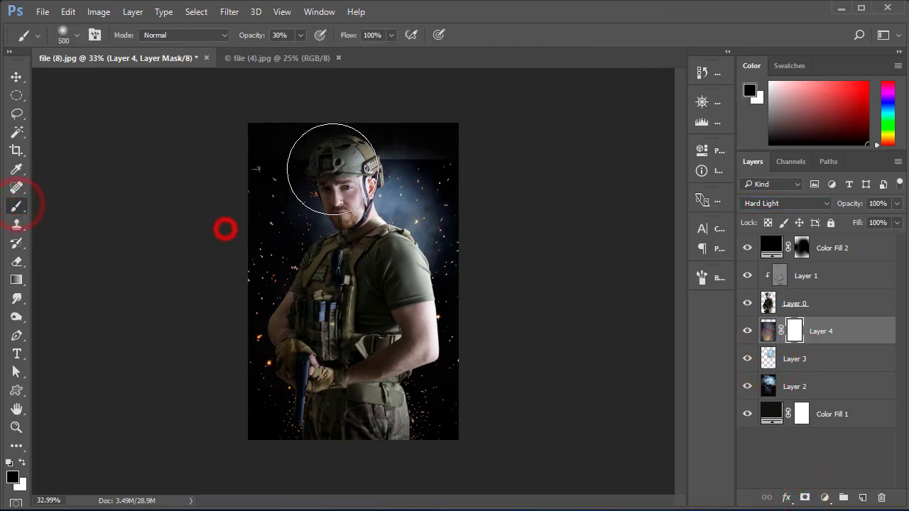
Step: Paint black on Layer 4's mask to hide sparks top-left, around the arm, lower left and helmet
click(491, 170)
click(398, 167)
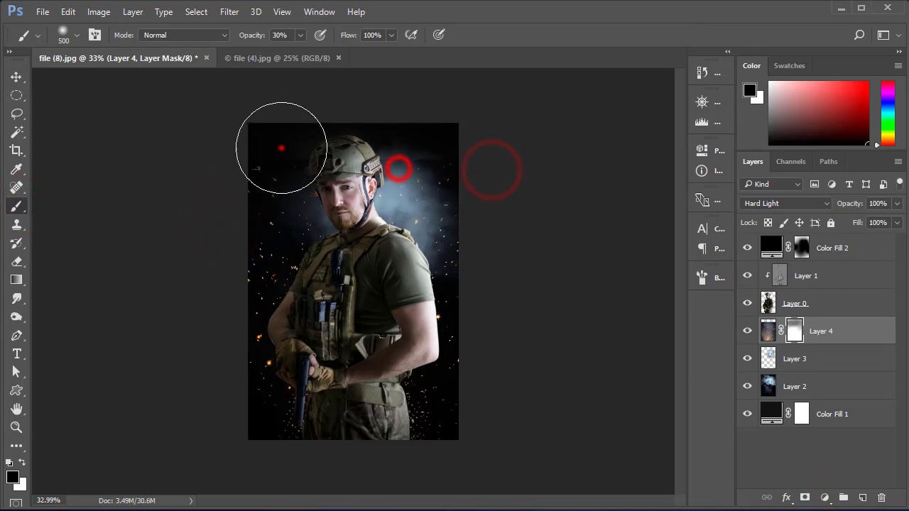
click(280, 147)
click(353, 139)
click(497, 185)
click(402, 319)
click(406, 353)
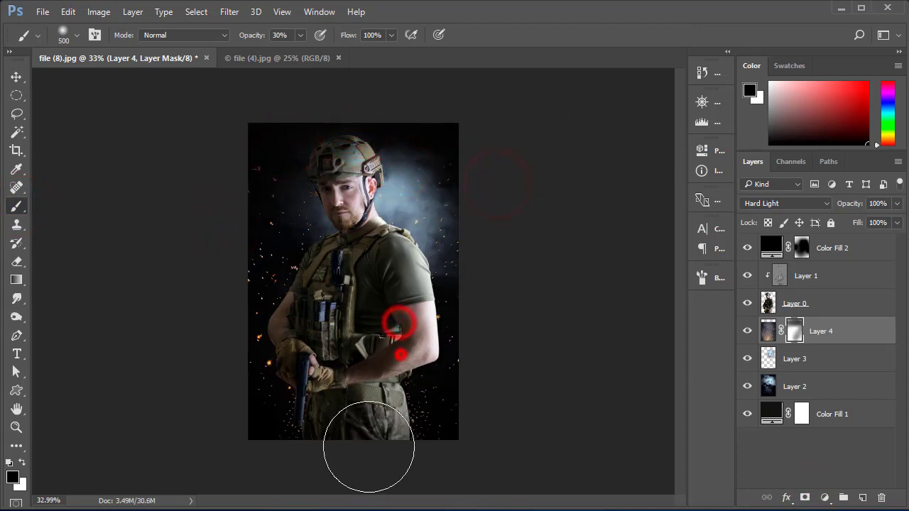
click(378, 418)
click(327, 379)
click(279, 351)
click(270, 335)
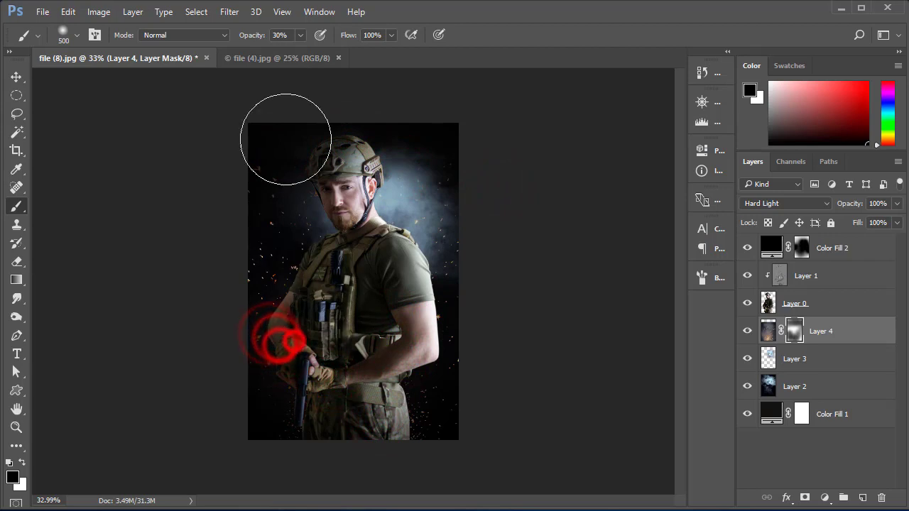
click(305, 155)
click(333, 157)
click(410, 195)
click(426, 135)
Step: Clip a Brightness/Contrast layer to Layer 1 with brightness -49 and contrast 15
click(351, 152)
click(324, 189)
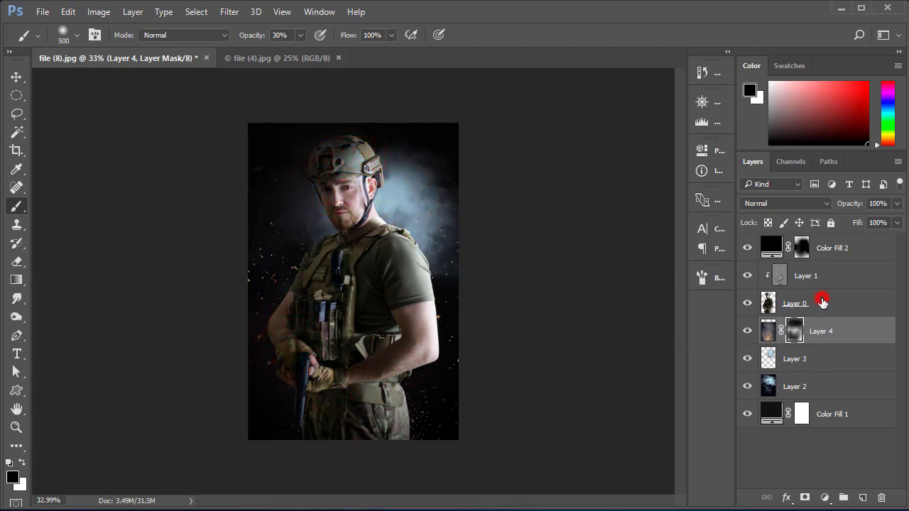
click(822, 276)
click(825, 498)
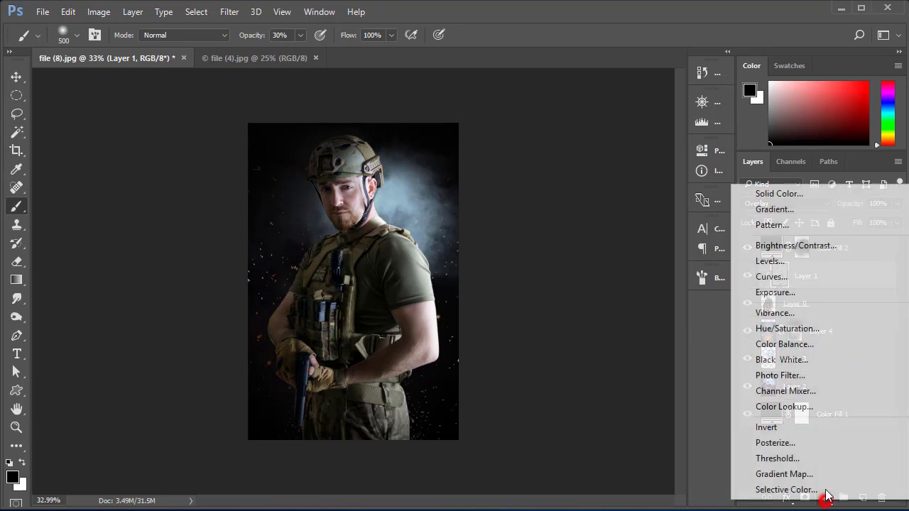
click(803, 246)
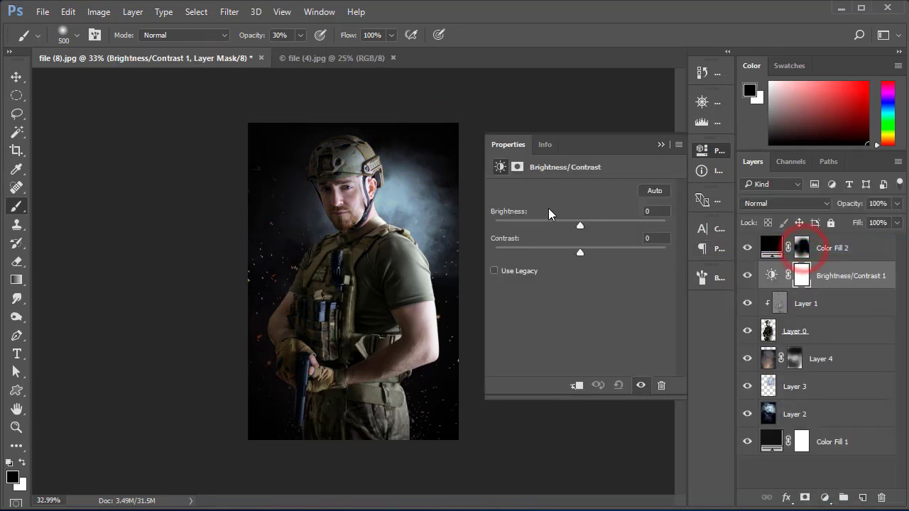
click(575, 387)
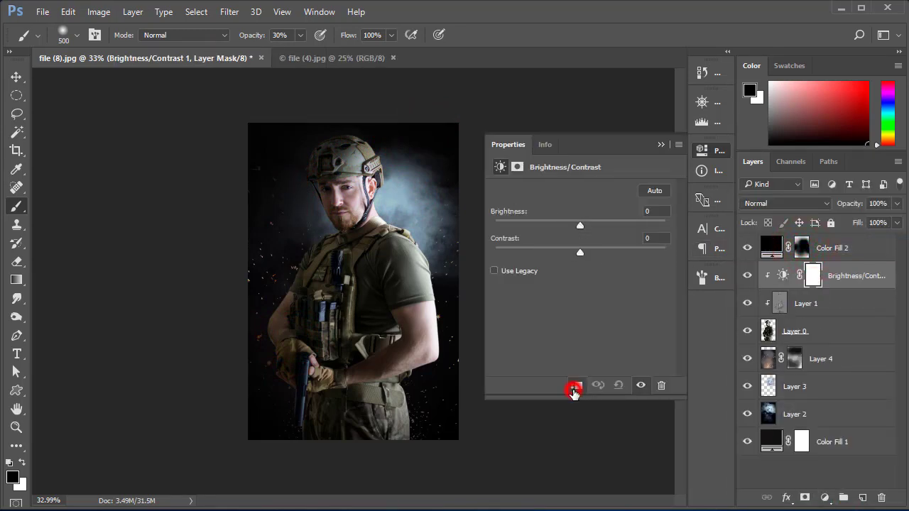
drag(579, 225, 552, 226)
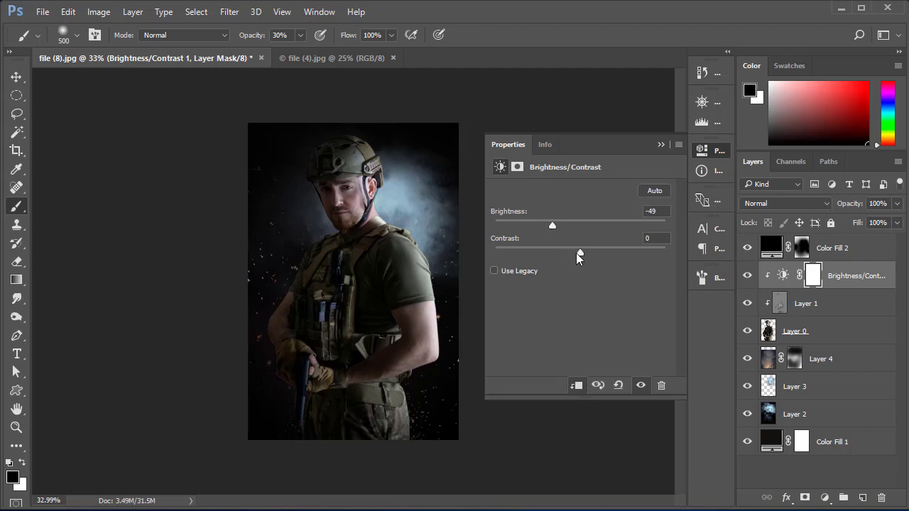
drag(579, 253, 594, 255)
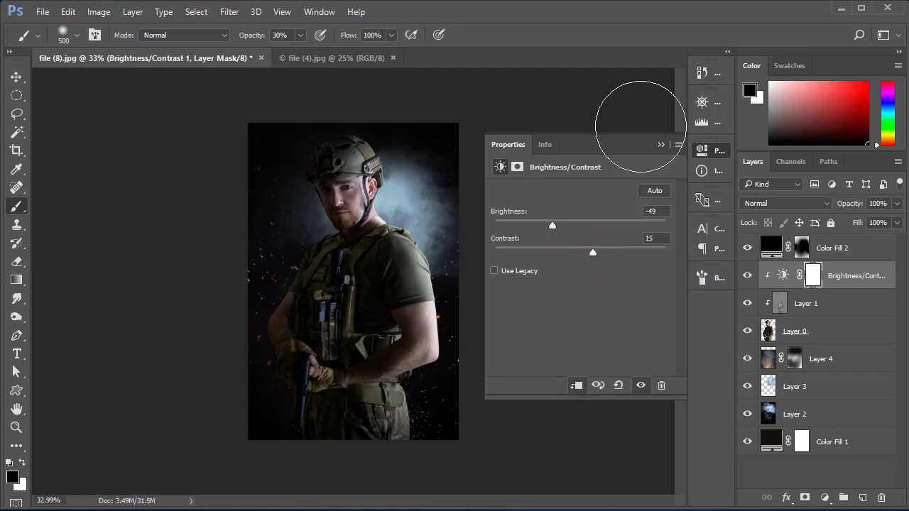
click(662, 145)
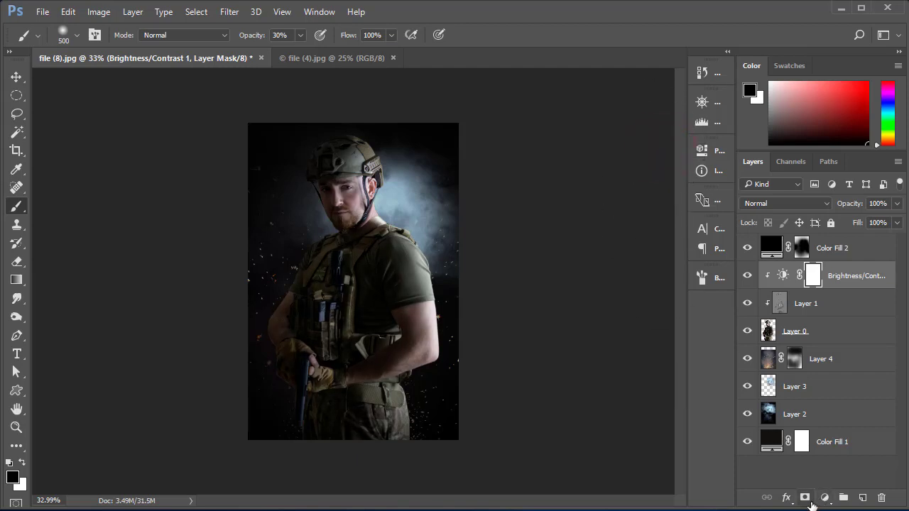
Step: Add a Hue/Saturation layer lowering saturation to -15
click(825, 498)
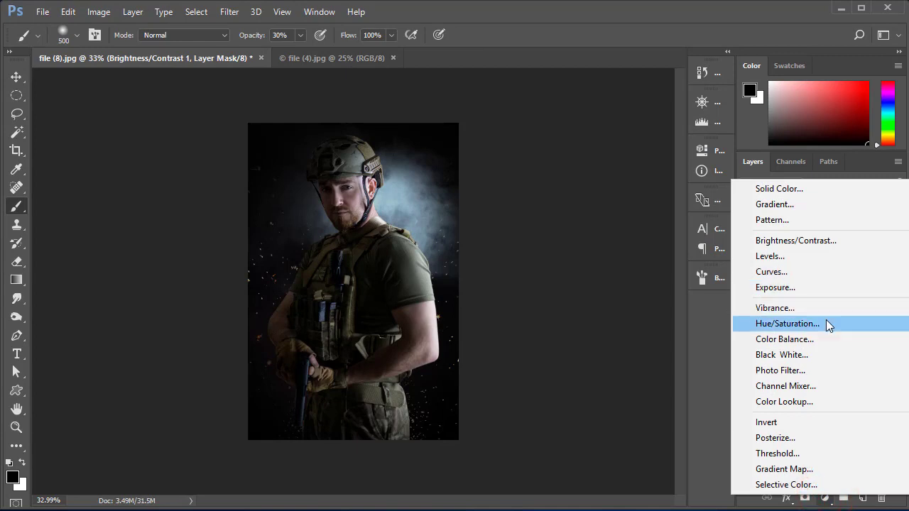
click(826, 324)
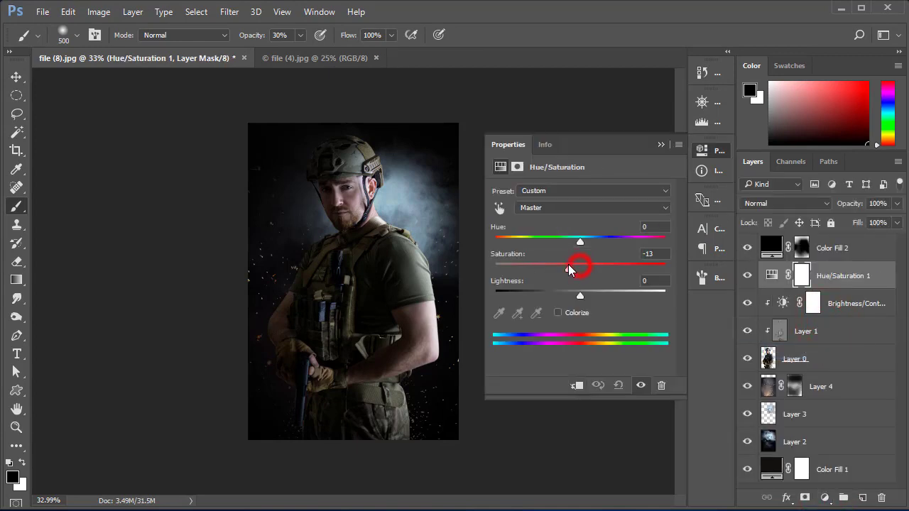
click(660, 146)
drag(451, 163, 471, 221)
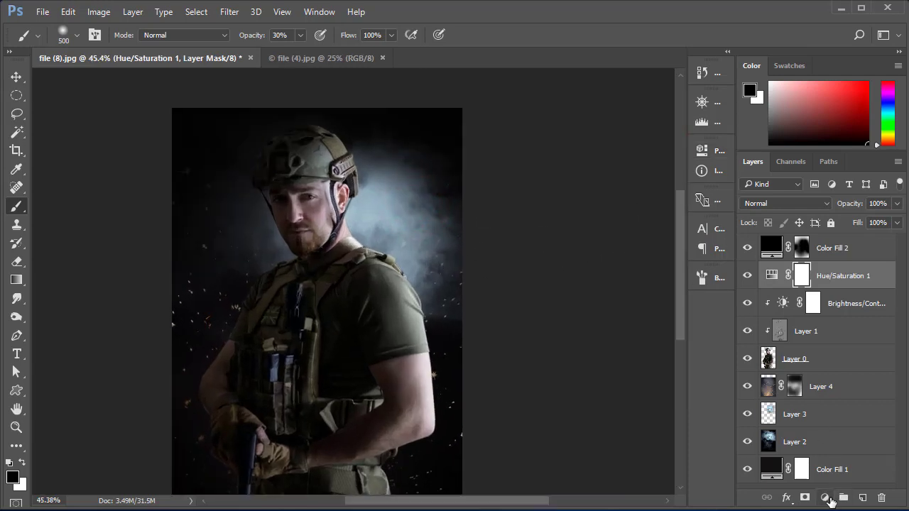
click(826, 499)
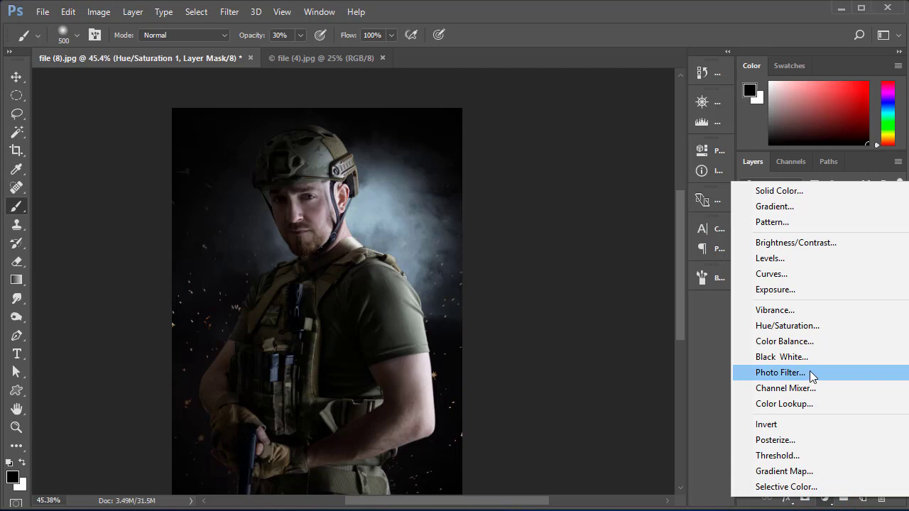
Step: Add a Gradient Map and set its dark stop to brown #362606
click(809, 471)
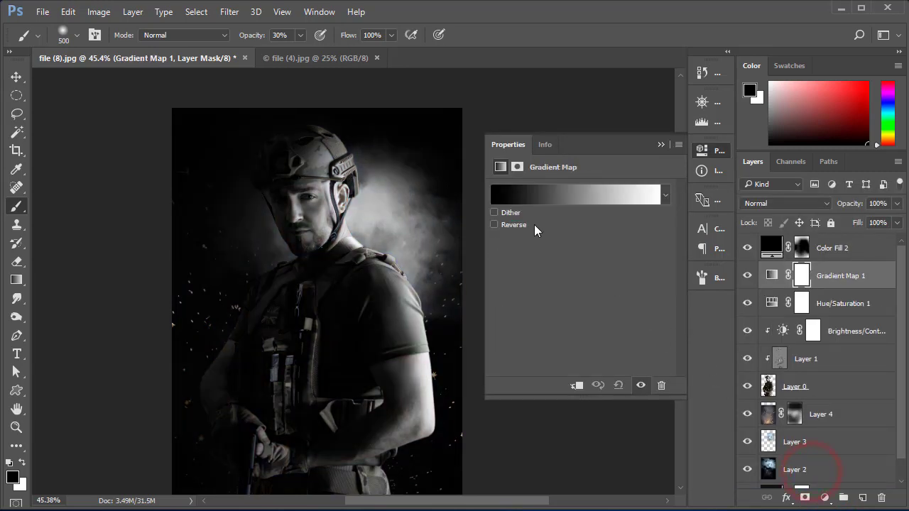
click(520, 202)
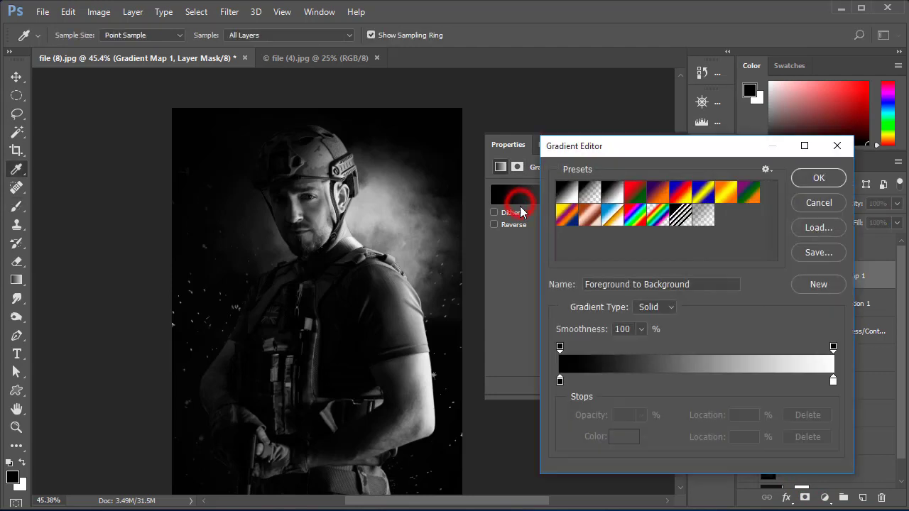
click(560, 381)
click(629, 442)
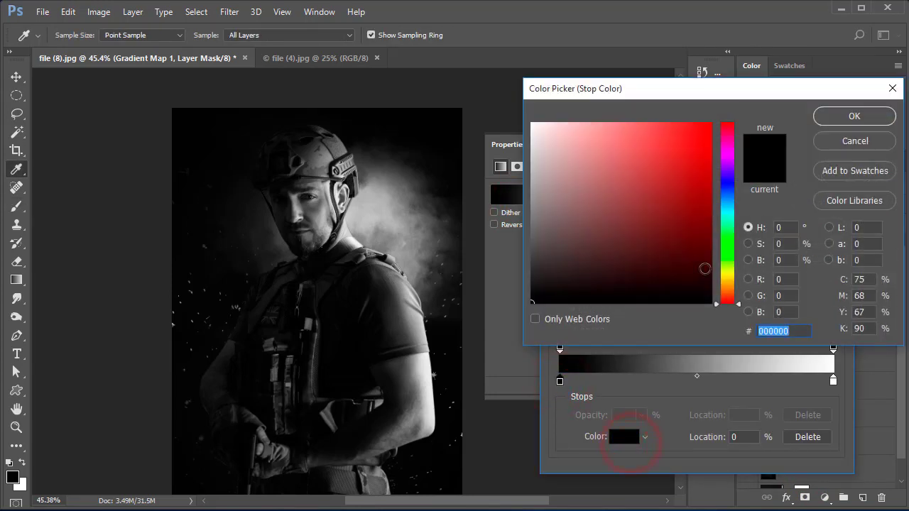
drag(728, 292, 728, 284)
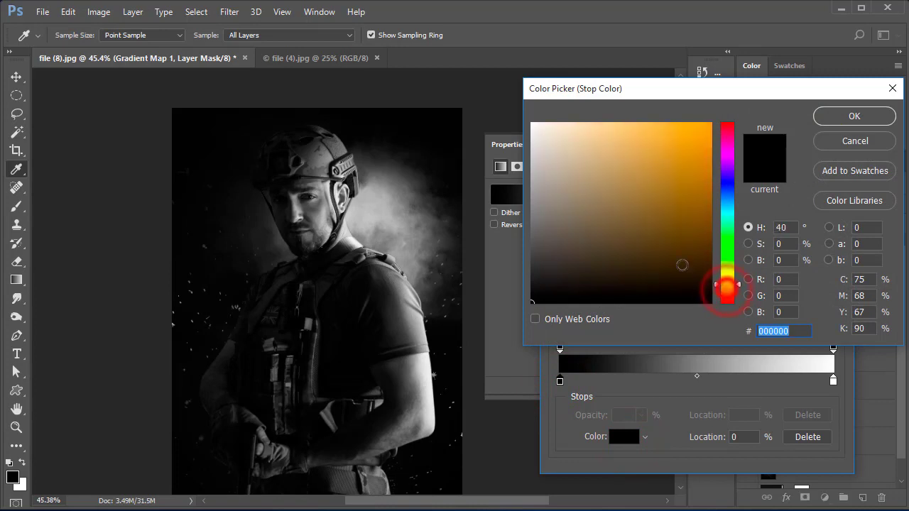
click(680, 249)
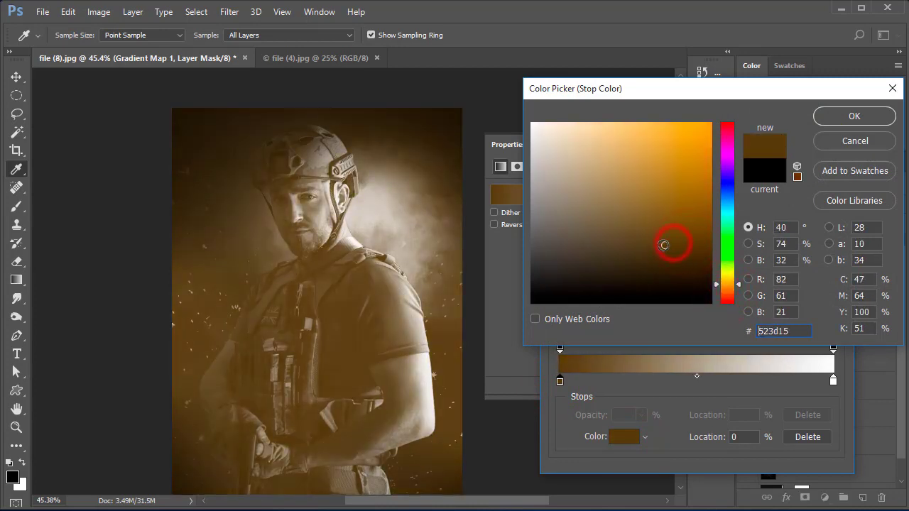
drag(680, 249, 645, 243)
click(693, 265)
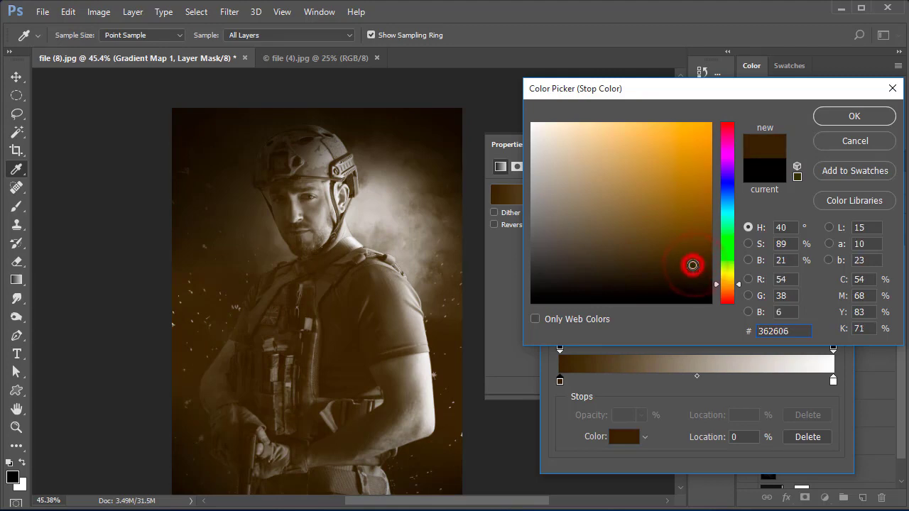
click(828, 116)
click(802, 179)
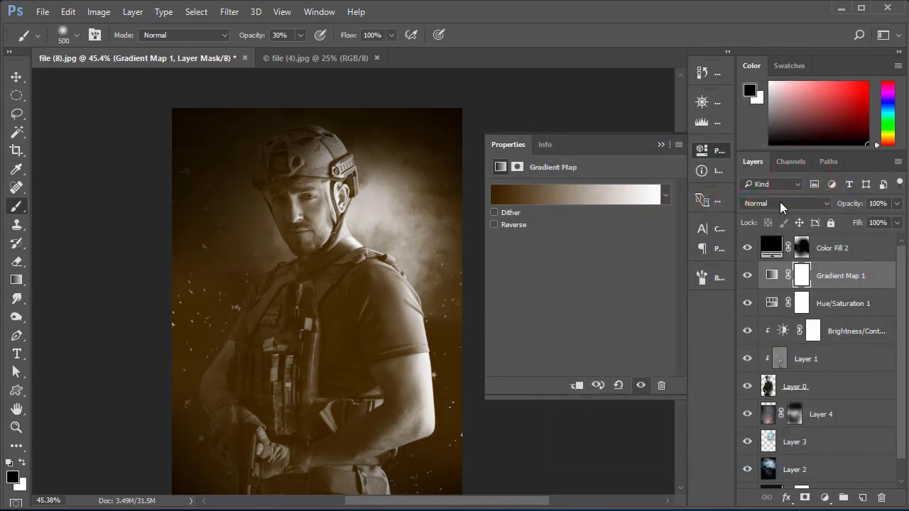
Step: Delete the gradient's white stop, leaving a solid dark brown map
click(518, 193)
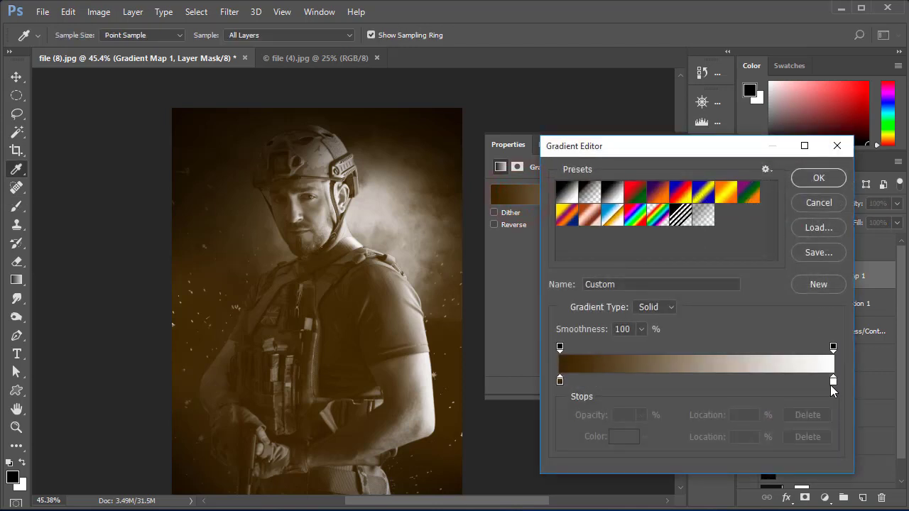
click(833, 381)
click(823, 438)
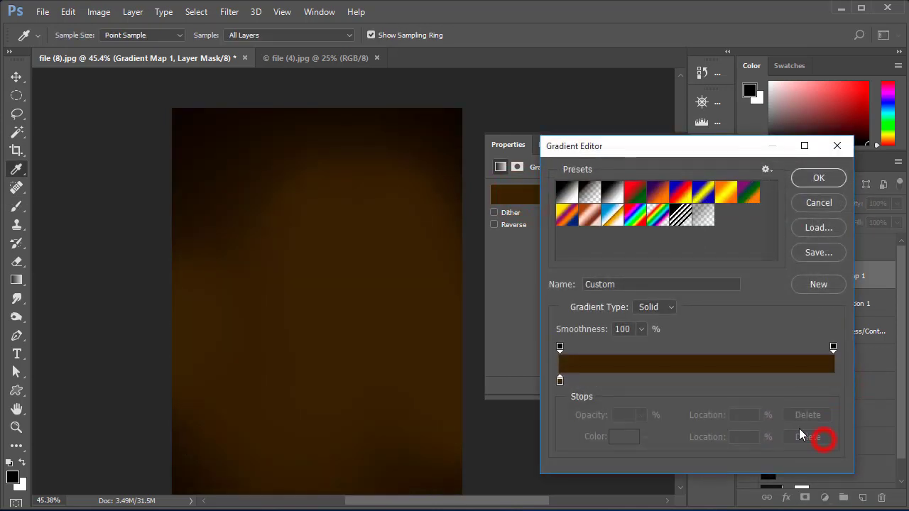
click(806, 186)
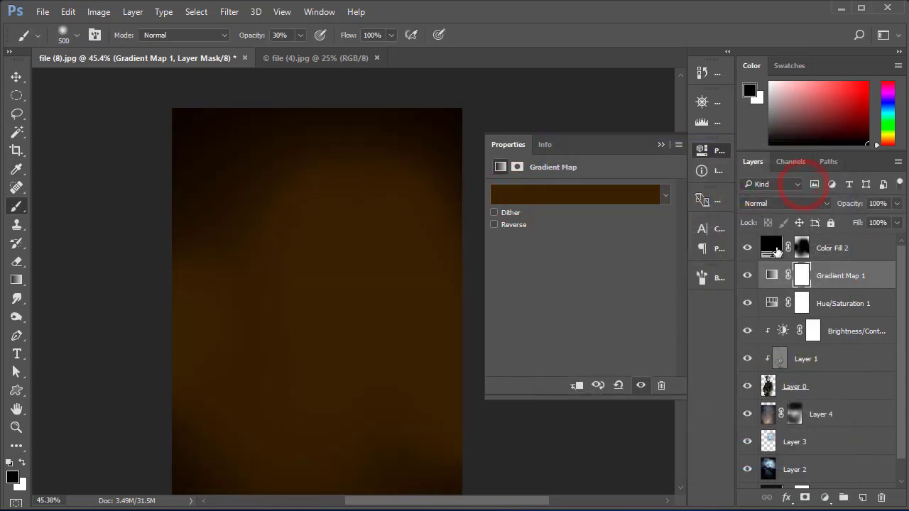
click(809, 201)
Step: Set Gradient Map 1 to Multiply blending at 65% opacity
click(787, 245)
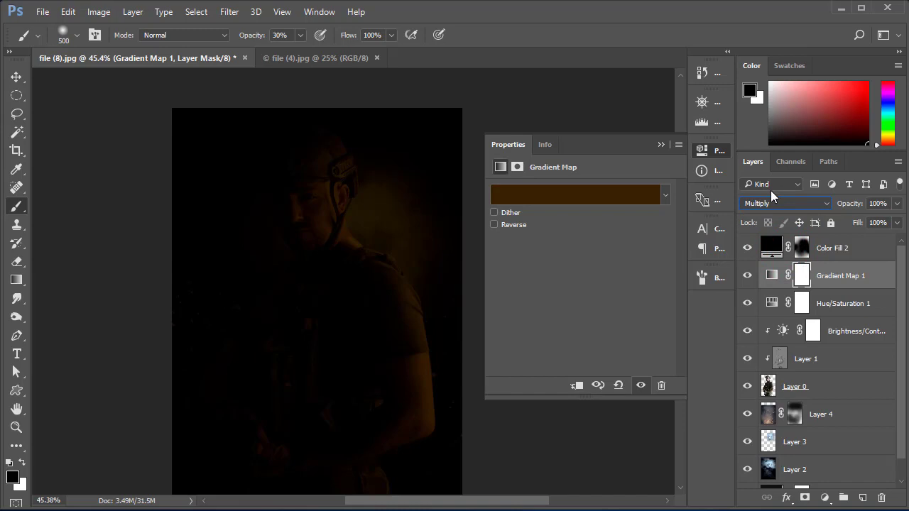
click(897, 204)
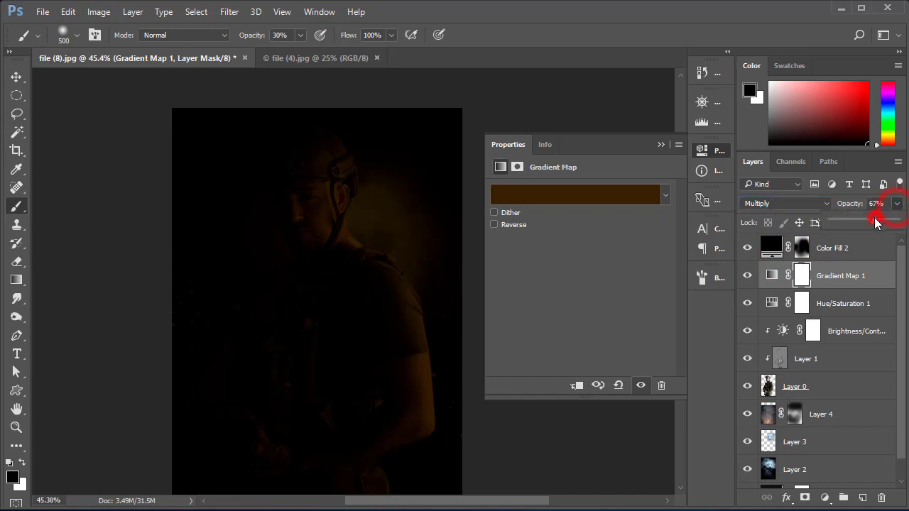
drag(876, 223, 873, 223)
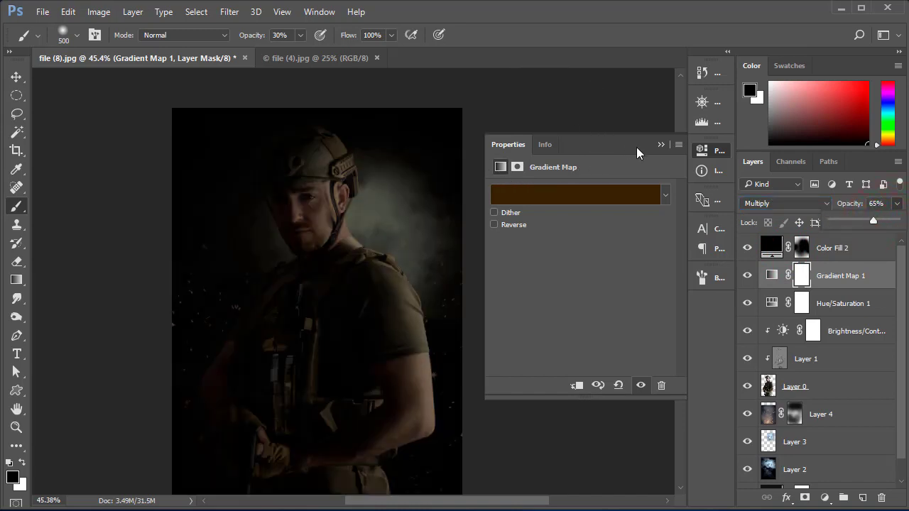
click(660, 145)
Step: Cycle Gradient Map 1 through Color Burn and other blend modes, then select Layer 4
click(757, 204)
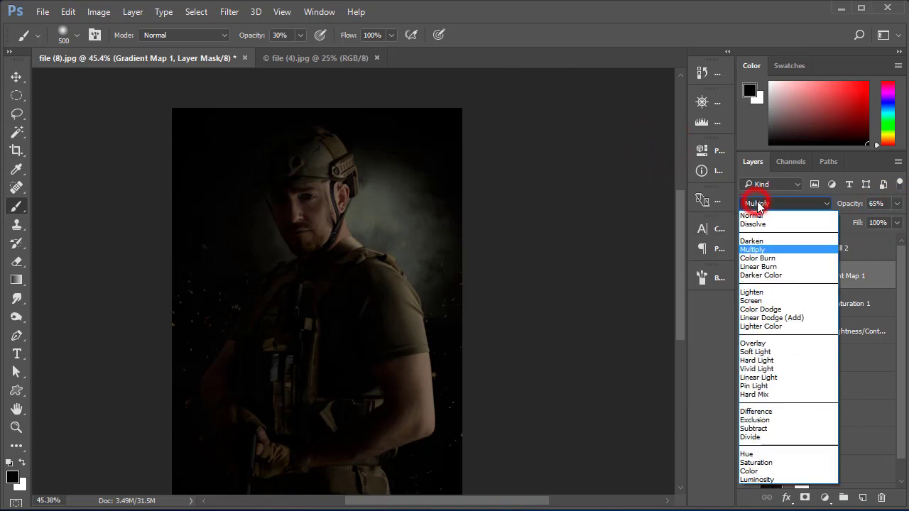
click(773, 259)
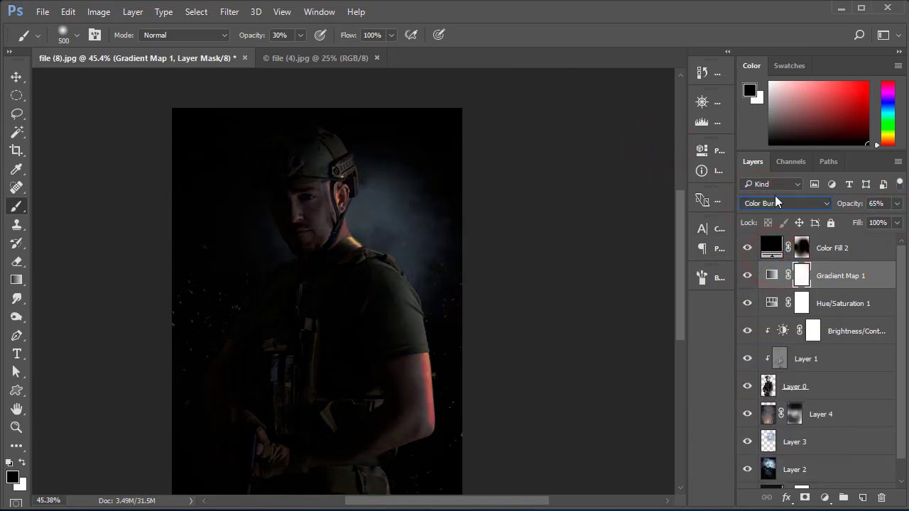
scroll(775, 204, down, 1)
scroll(775, 203, down, 1)
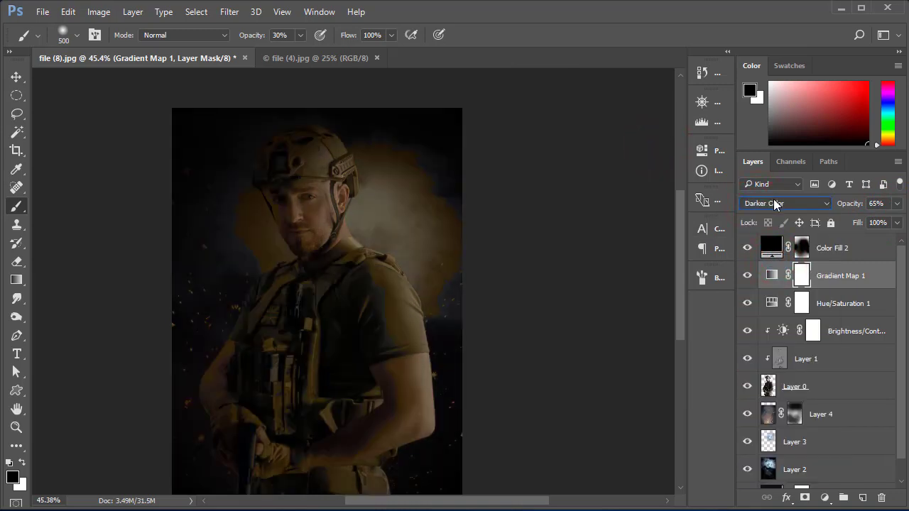
scroll(774, 203, down, 1)
scroll(774, 199, down, 1)
scroll(773, 200, down, 1)
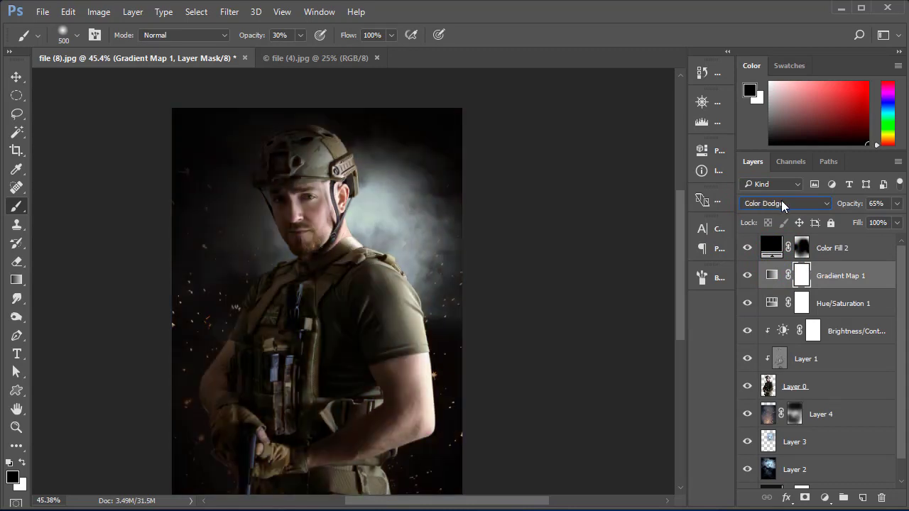
scroll(782, 203, down, 1)
scroll(782, 203, up, 1)
scroll(382, 250, down, 1)
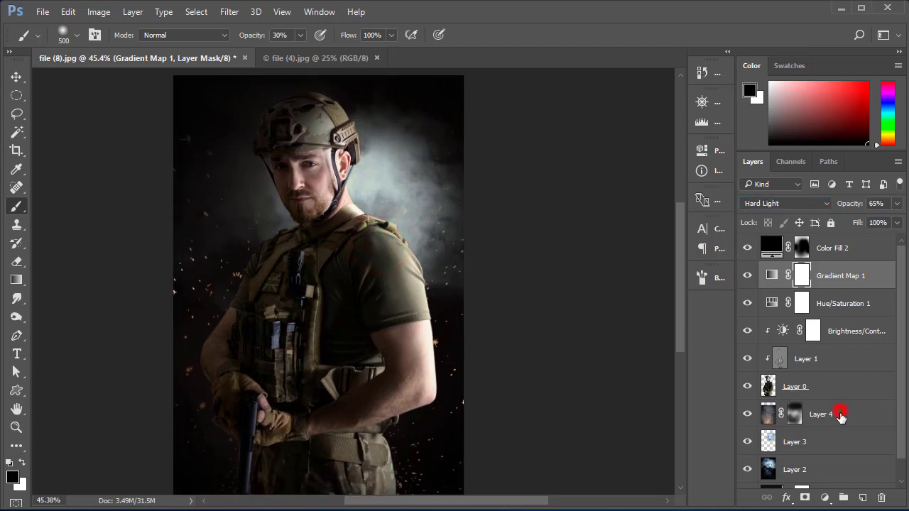
click(841, 417)
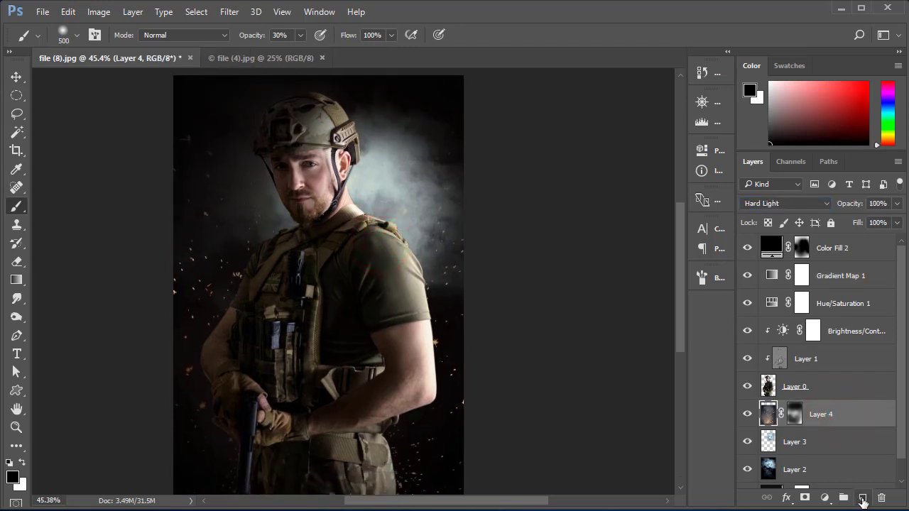
Step: Add a new Layer 5 and set the foreground colour to dark olive #302b05
click(863, 501)
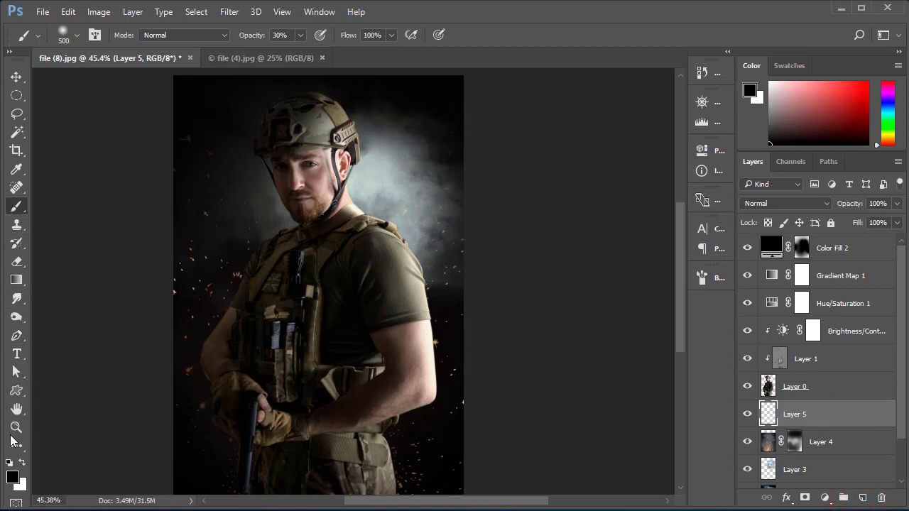
click(13, 476)
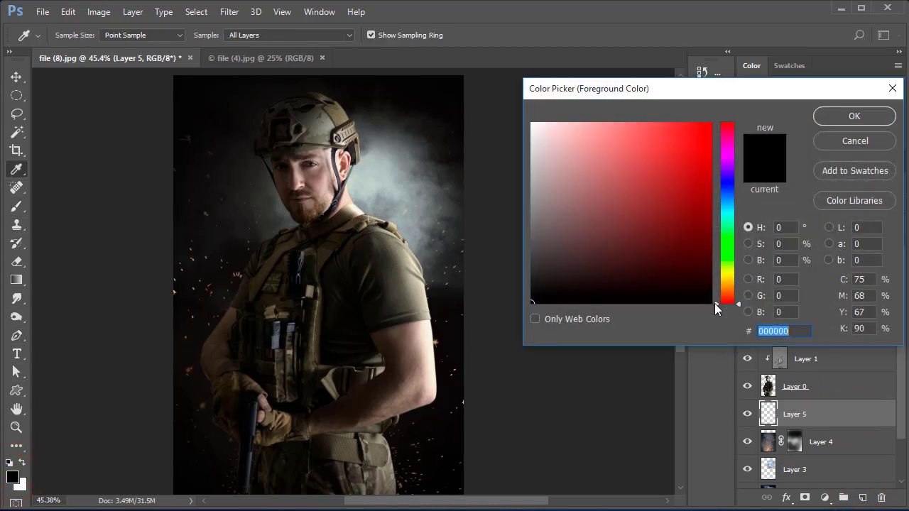
mouse_move(714, 303)
mouse_down()
mouse_move(715, 278)
mouse_move(692, 270)
mouse_move(716, 283)
mouse_up()
click(697, 272)
click(695, 270)
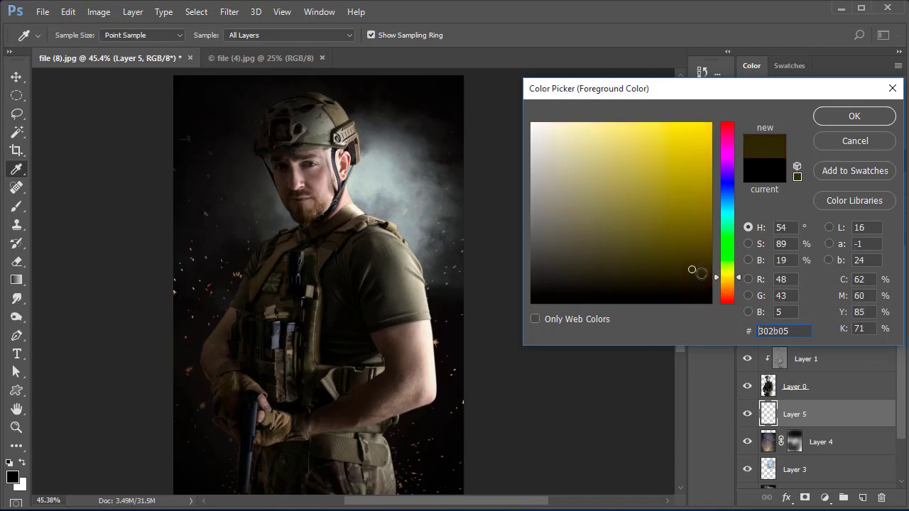
click(700, 275)
click(845, 118)
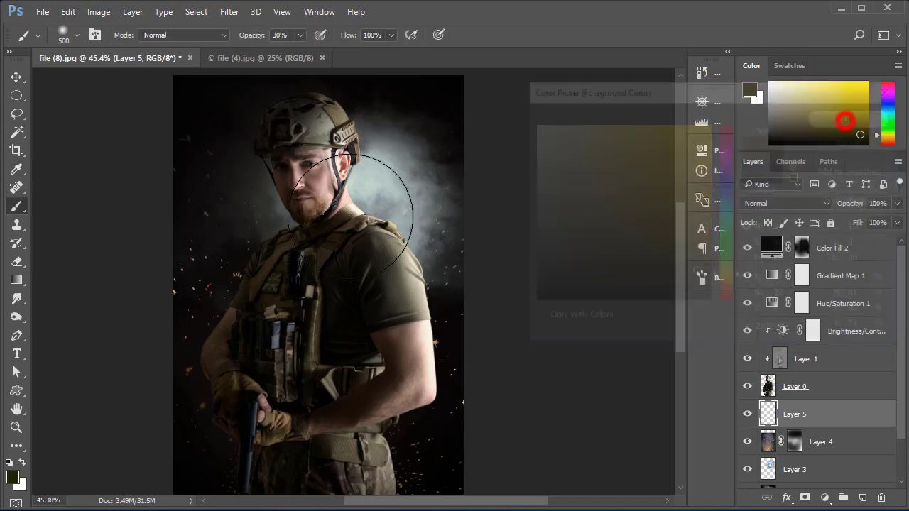
Step: Paint soft olive tones over the soldier's head, neck and chest
drag(327, 210, 375, 264)
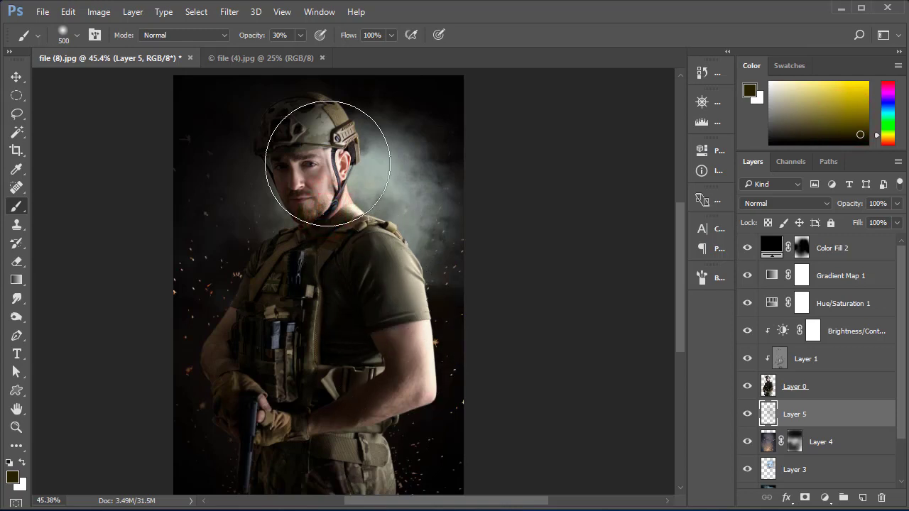
drag(333, 205, 384, 294)
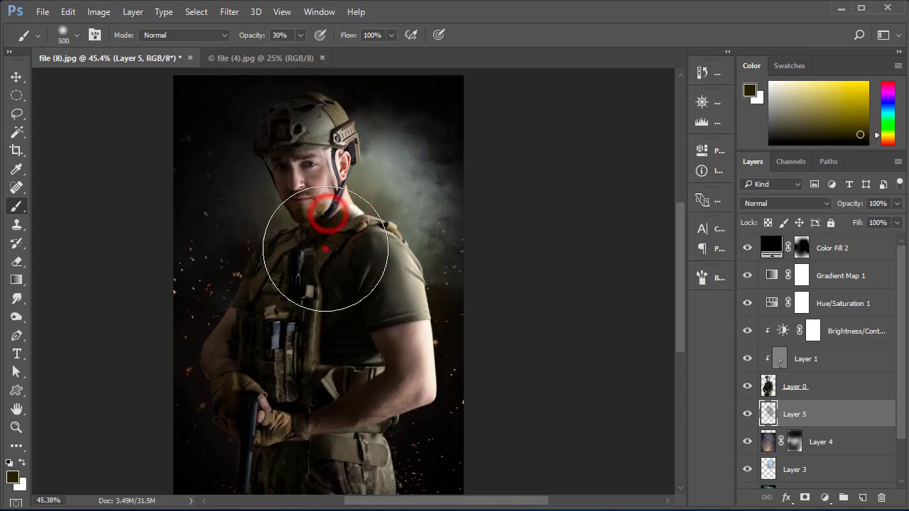
mouse_move(326, 249)
mouse_down()
mouse_move(356, 326)
mouse_move(317, 275)
mouse_up()
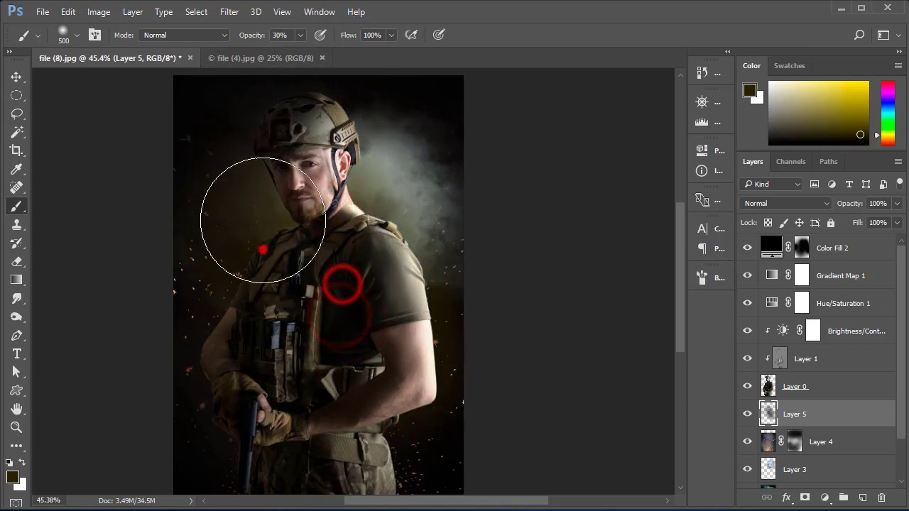
click(767, 203)
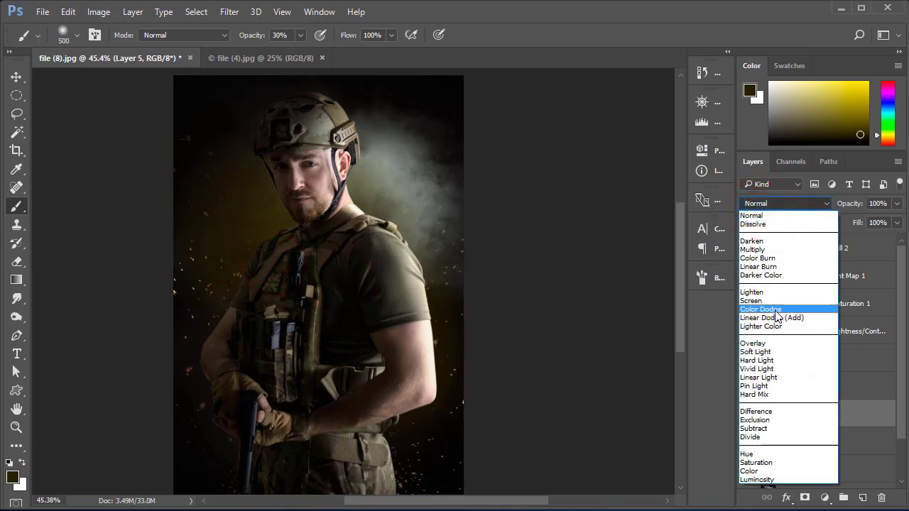
Step: Blend Layer 5 in Linear Dodge (Add) and paint more glow on the shoulder and gloved hand
click(778, 310)
scroll(779, 206, down, 1)
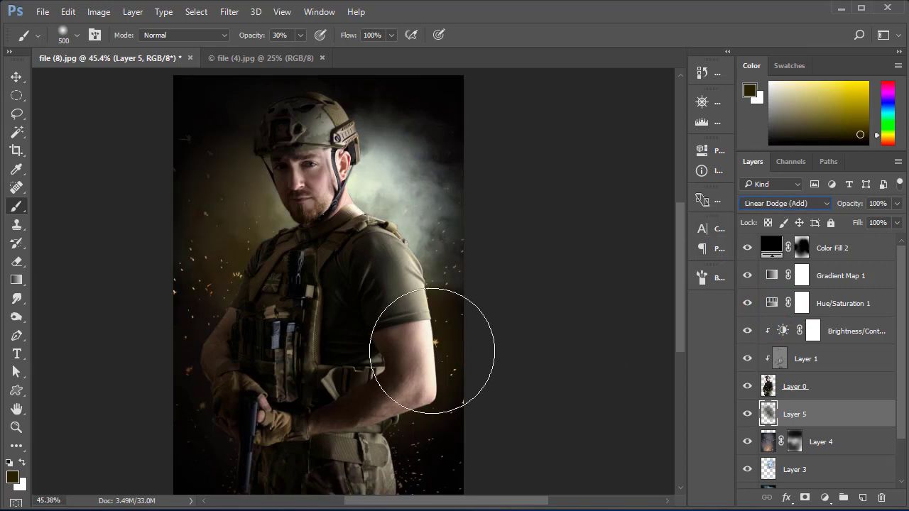
drag(361, 277, 386, 248)
drag(275, 420, 490, 399)
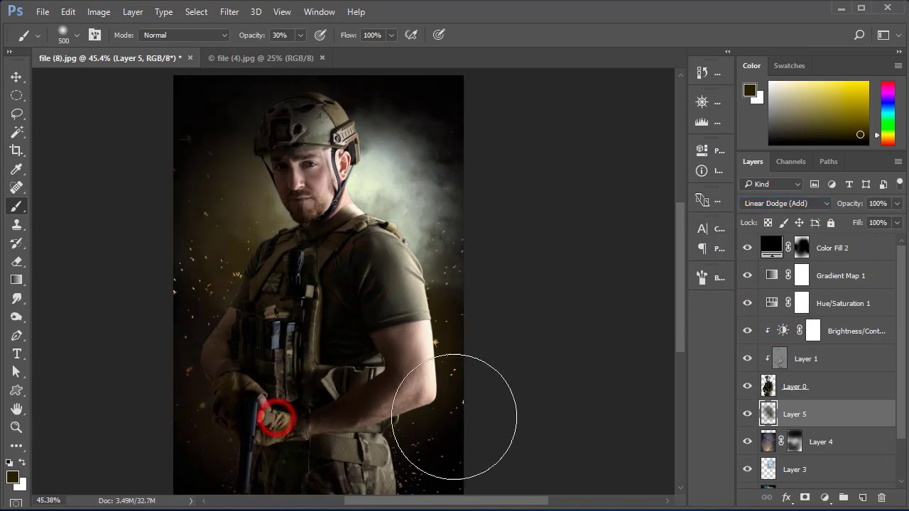
Step: Erase the excess glow to the right of the arm and near the shoulder smoke
click(16, 262)
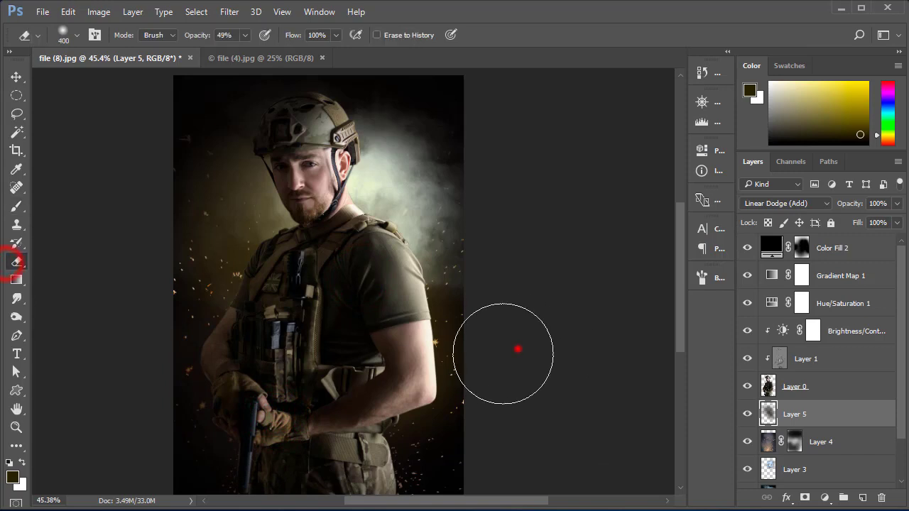
drag(517, 349, 416, 404)
mouse_move(433, 270)
mouse_down()
mouse_move(465, 264)
mouse_move(420, 227)
mouse_up()
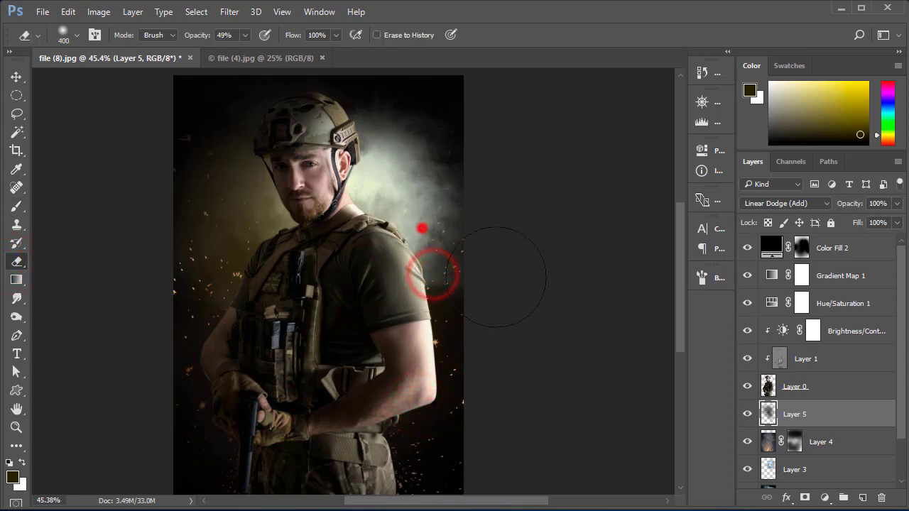
scroll(808, 412, down, 2)
scroll(809, 412, down, 2)
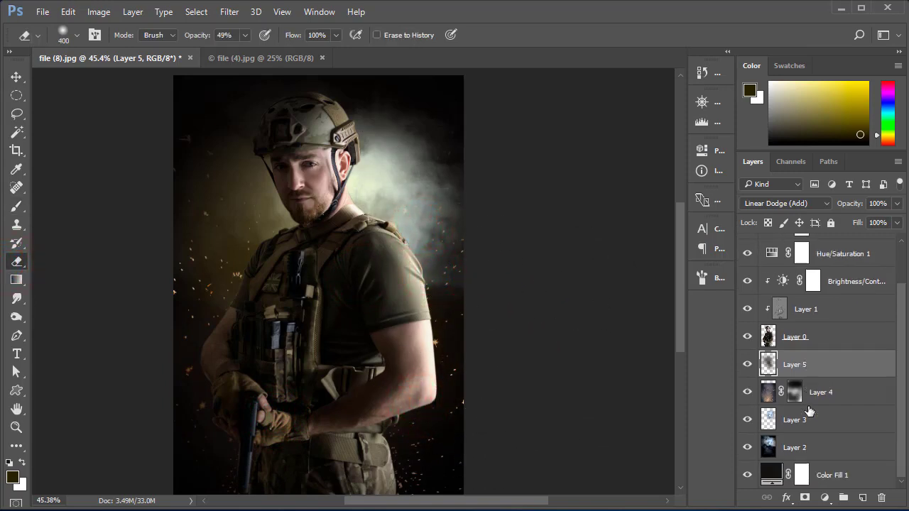
Step: Toggle Layer 3 to compare the smoke, then select Layer 0
click(743, 420)
click(743, 420)
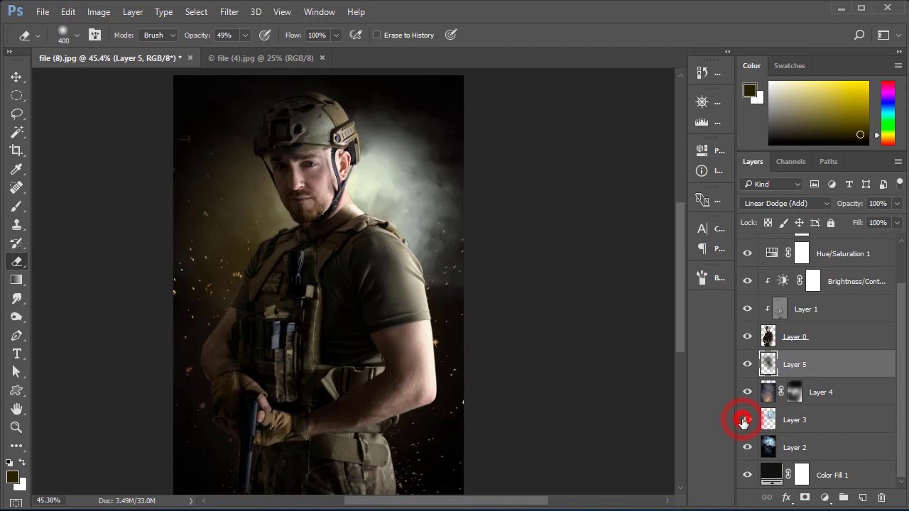
click(824, 393)
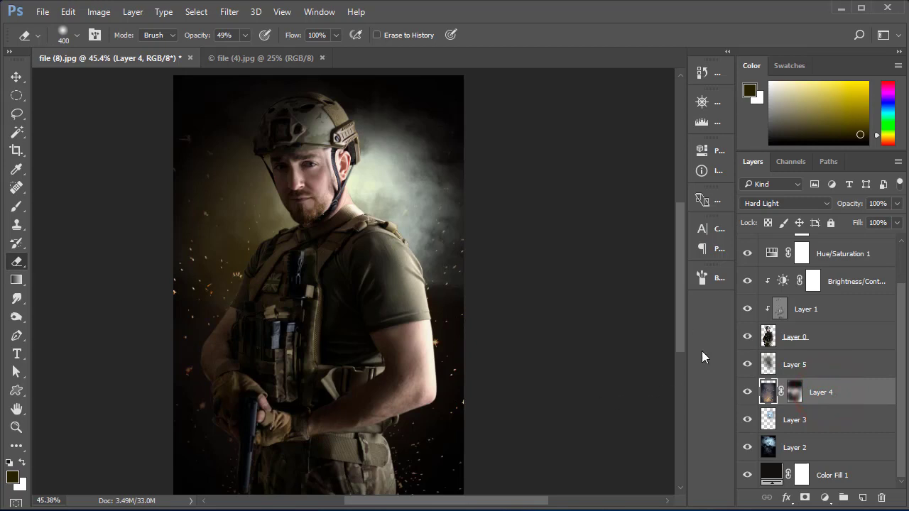
scroll(776, 328, up, 2)
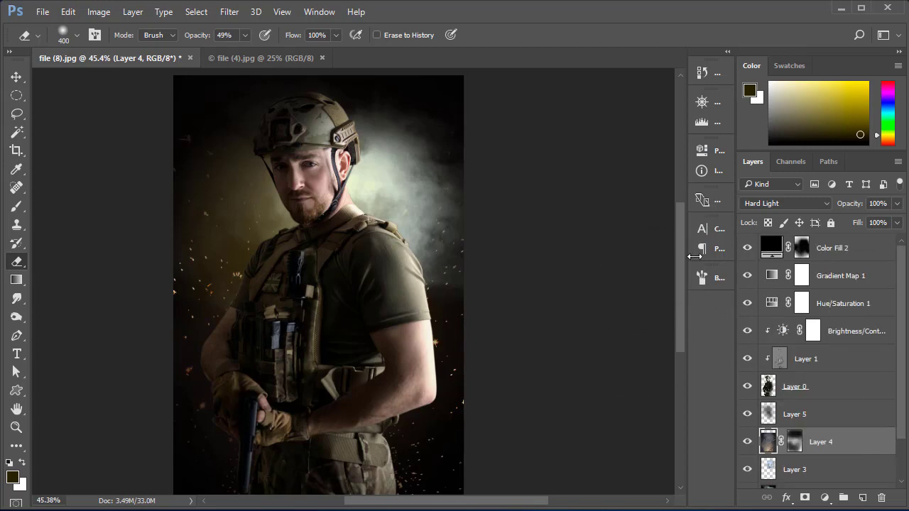
click(815, 387)
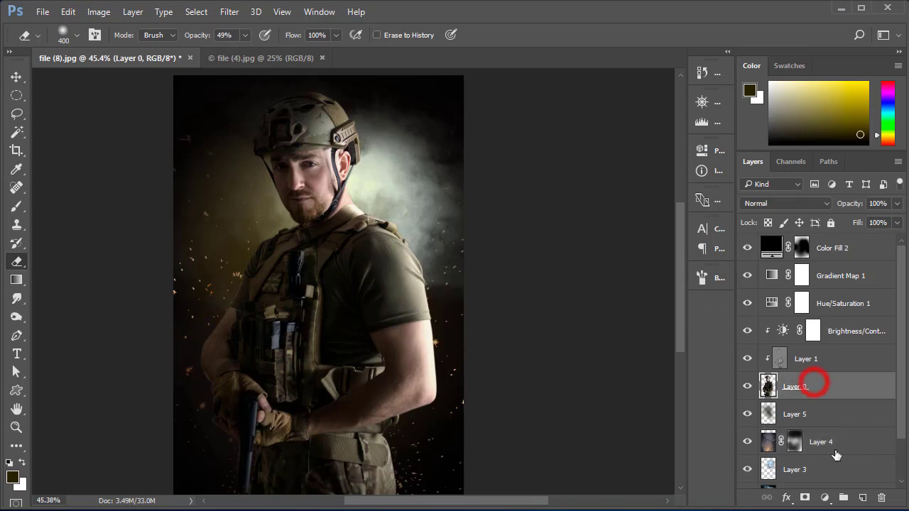
Step: Add a new Layer 6 and set a 25 px white brush
click(863, 498)
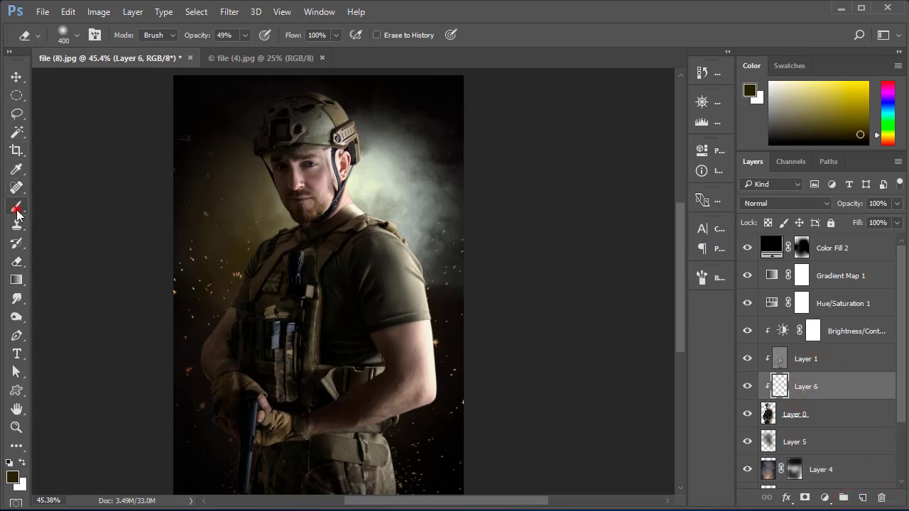
click(17, 207)
right_click(419, 171)
click(487, 184)
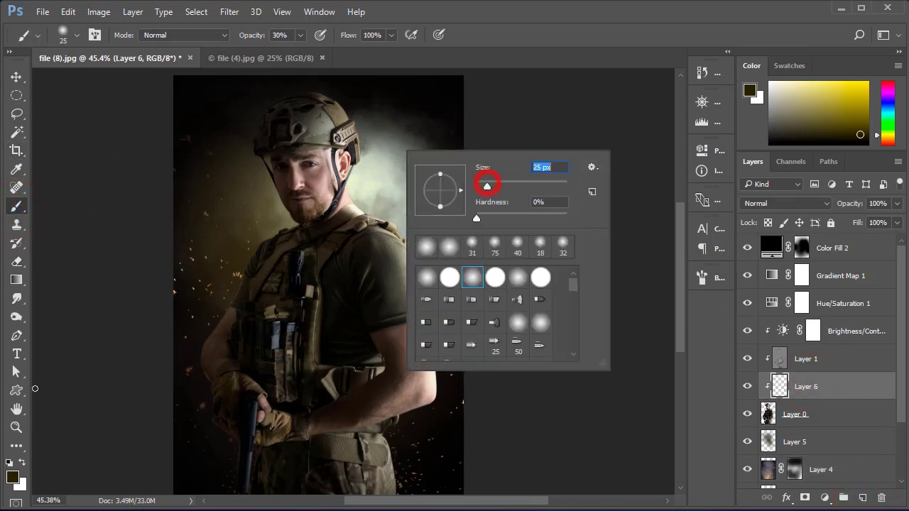
click(20, 466)
Step: Zoom in and paint soft white rim light along the helmet's edge and rim
drag(315, 79, 403, 244)
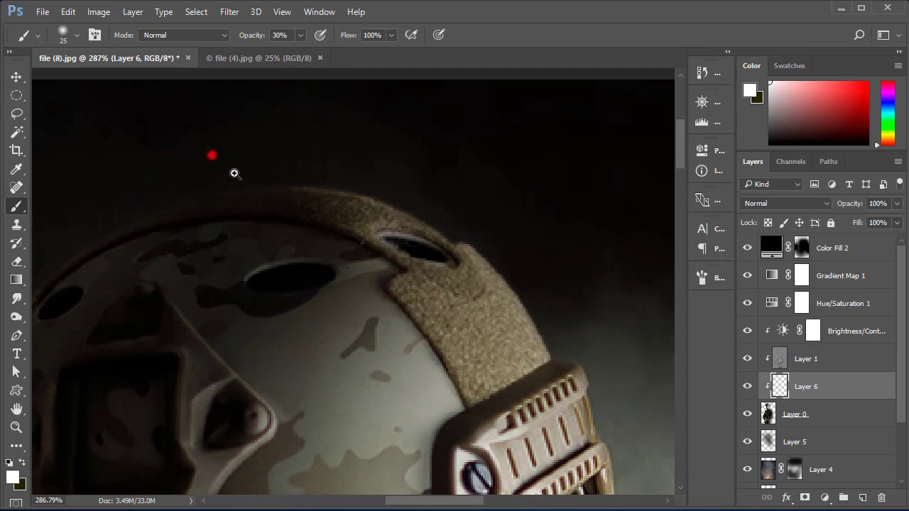
drag(234, 173, 243, 183)
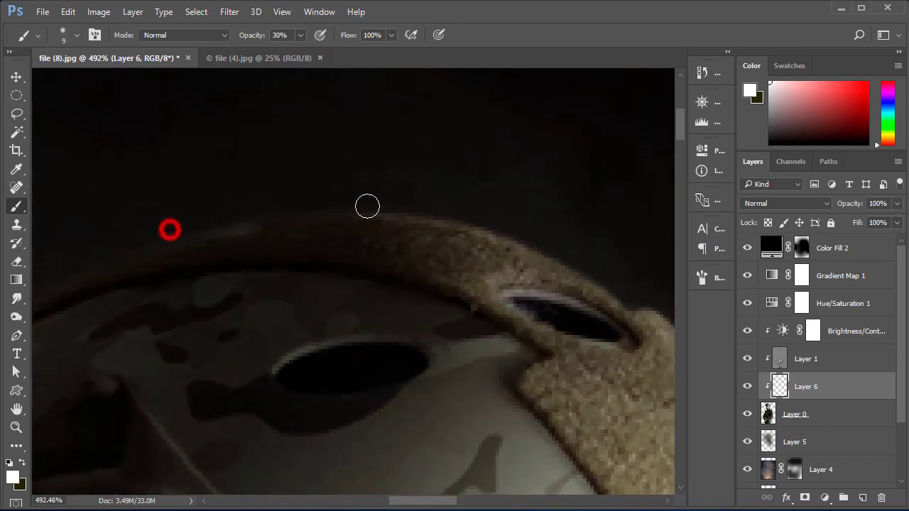
drag(140, 237, 378, 207)
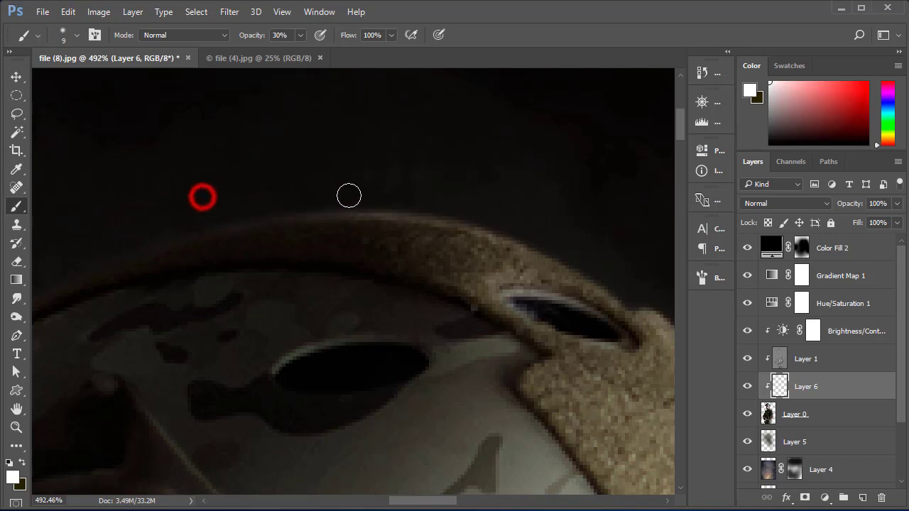
click(197, 213)
drag(161, 209, 197, 217)
drag(487, 223, 282, 203)
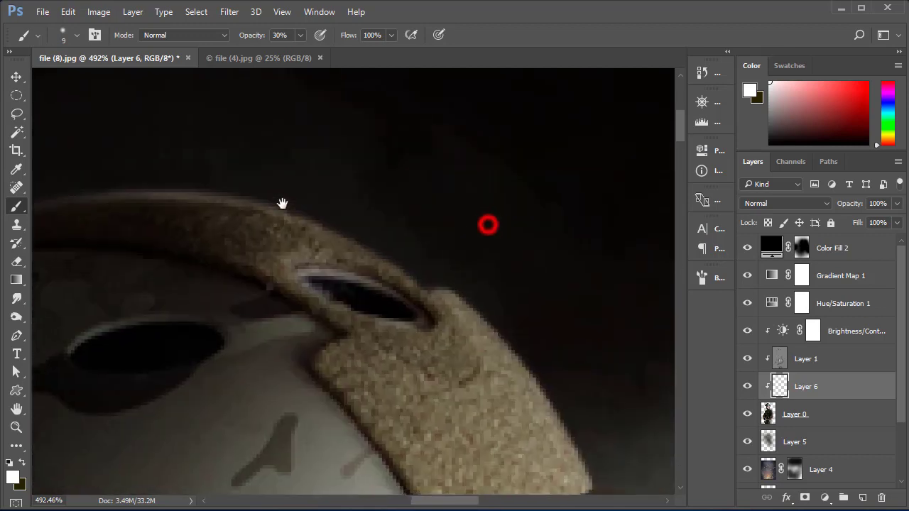
drag(112, 181, 269, 204)
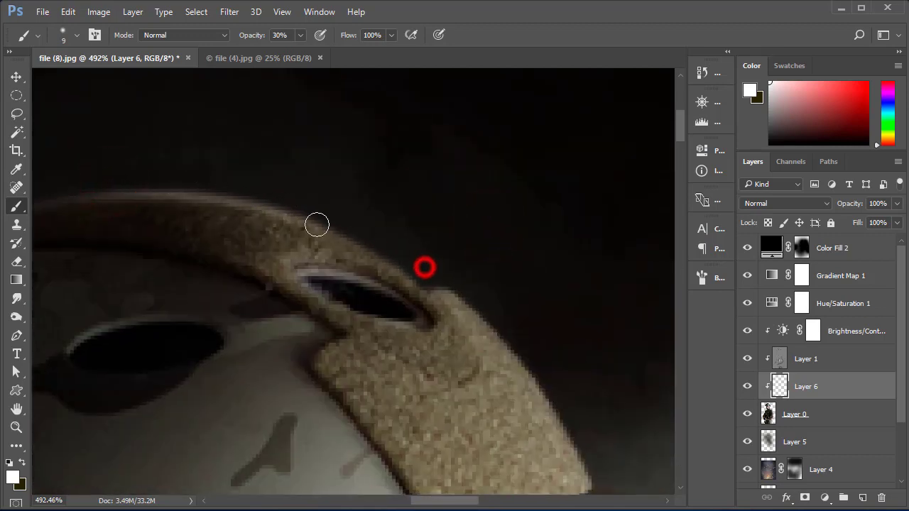
mouse_move(196, 188)
mouse_down()
mouse_move(260, 200)
mouse_move(405, 265)
mouse_move(249, 189)
mouse_up()
drag(320, 217, 327, 209)
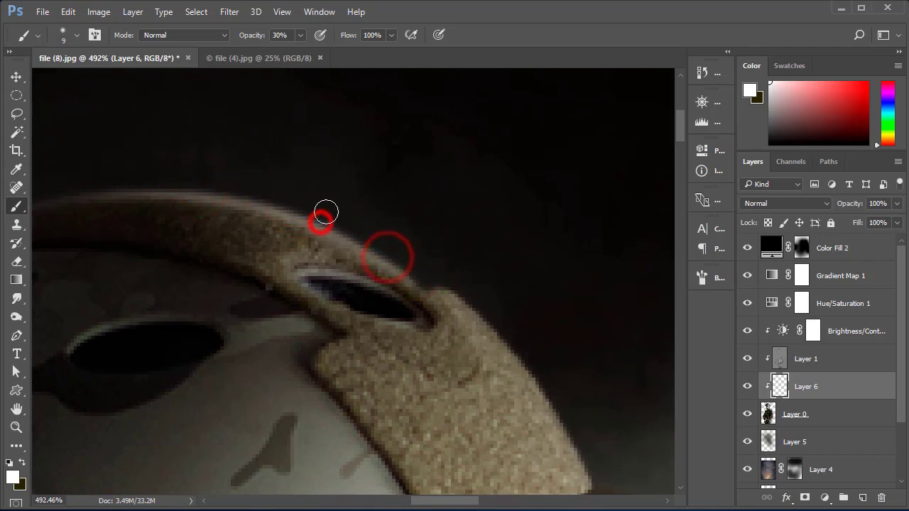
drag(223, 187, 109, 178)
click(93, 178)
Step: Paint white rim light along the upper and right edges of the helmet tab
mouse_move(405, 243)
mouse_down()
mouse_move(335, 199)
mouse_move(500, 363)
mouse_up()
drag(408, 249, 467, 319)
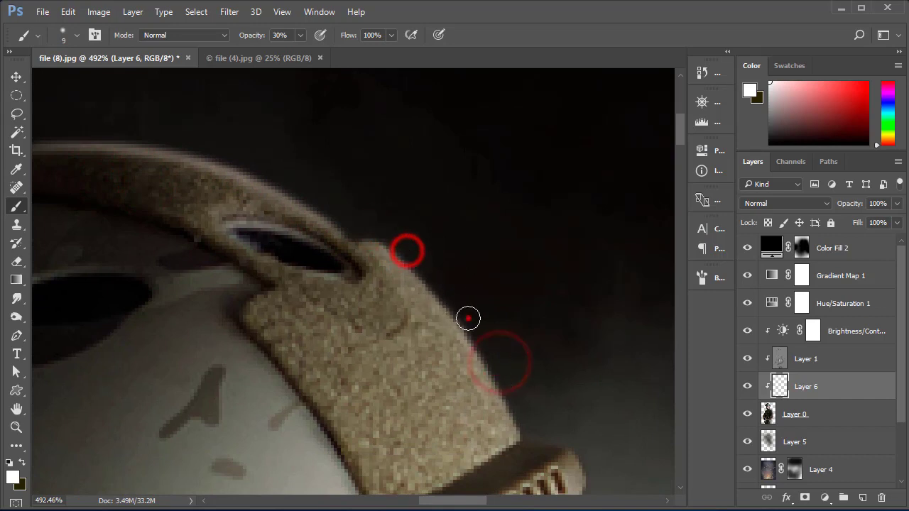
drag(514, 406, 460, 327)
drag(408, 251, 434, 301)
drag(392, 242, 443, 306)
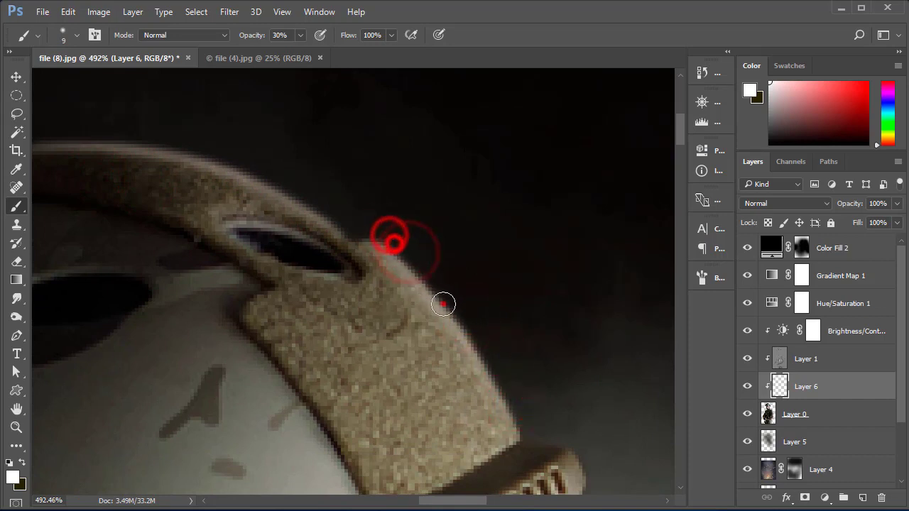
drag(504, 368, 500, 382)
scroll(419, 257, down, 5)
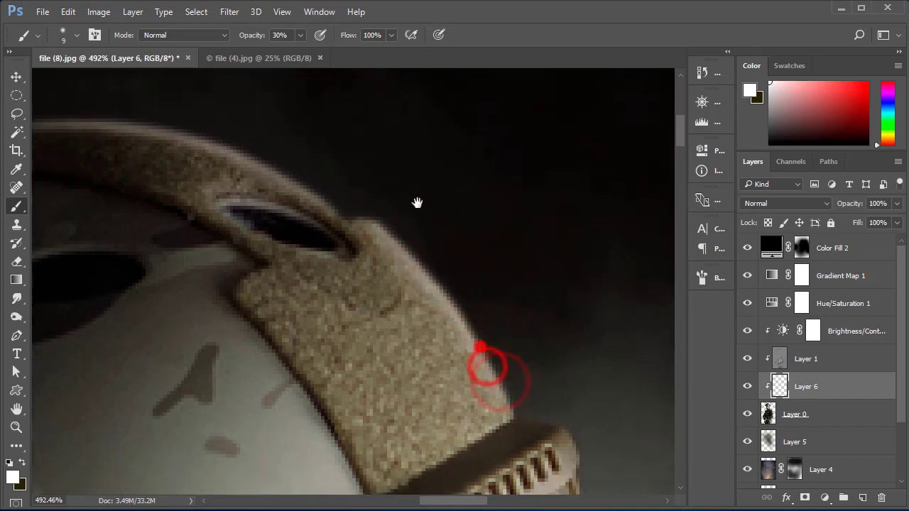
scroll(470, 270, right, 3)
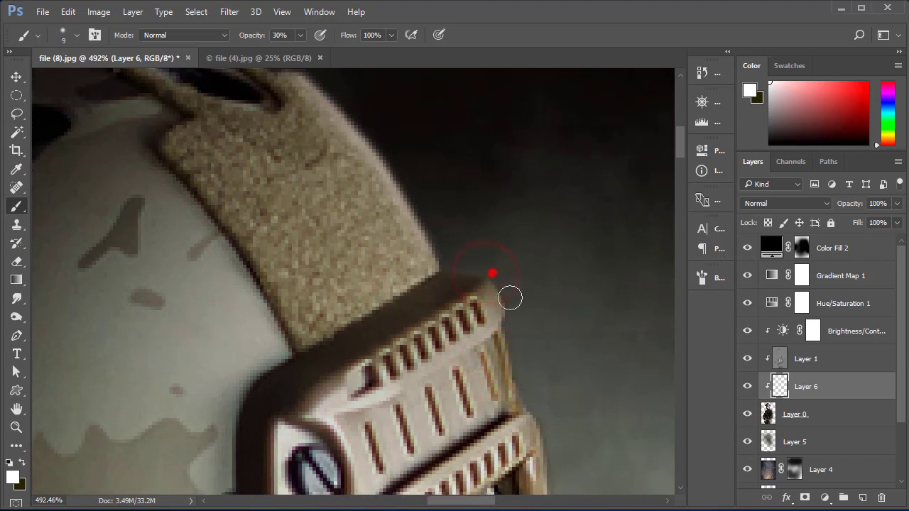
scroll(508, 328, down, 3)
scroll(456, 271, right, 2)
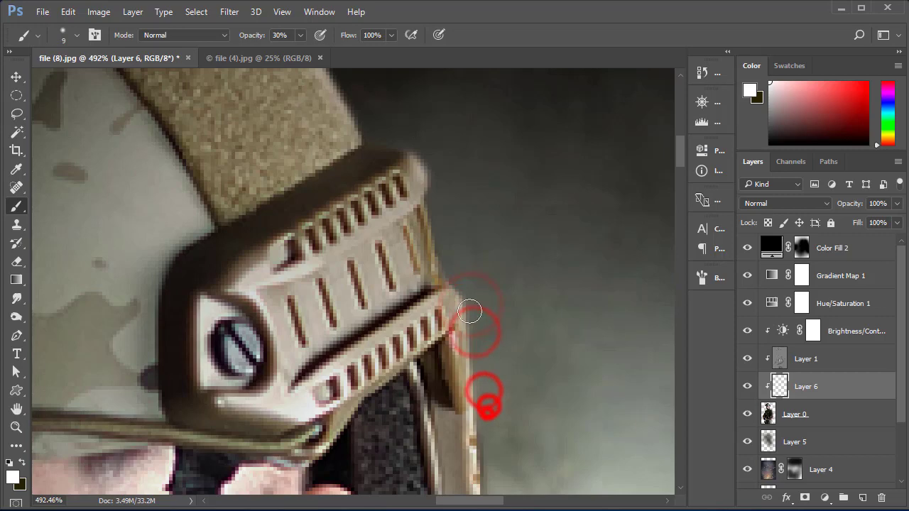
mouse_move(483, 402)
mouse_down()
mouse_move(439, 260)
mouse_move(445, 373)
mouse_up()
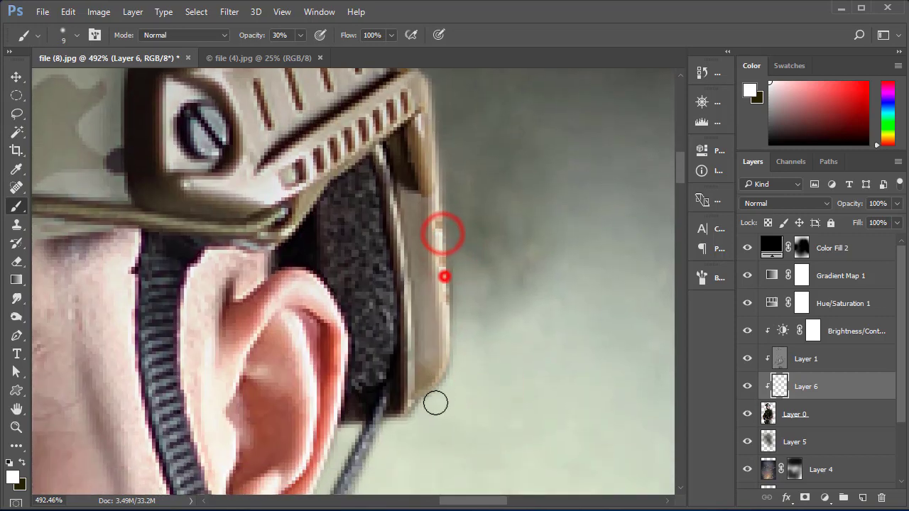
Step: Move down past the ear to the collar and dab rim light along the buckle and collar edges
drag(402, 430, 441, 274)
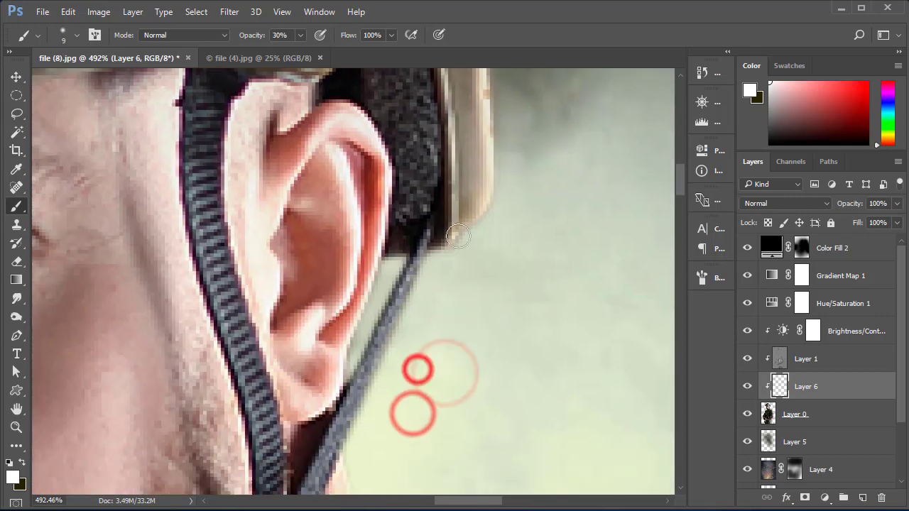
drag(358, 448, 369, 324)
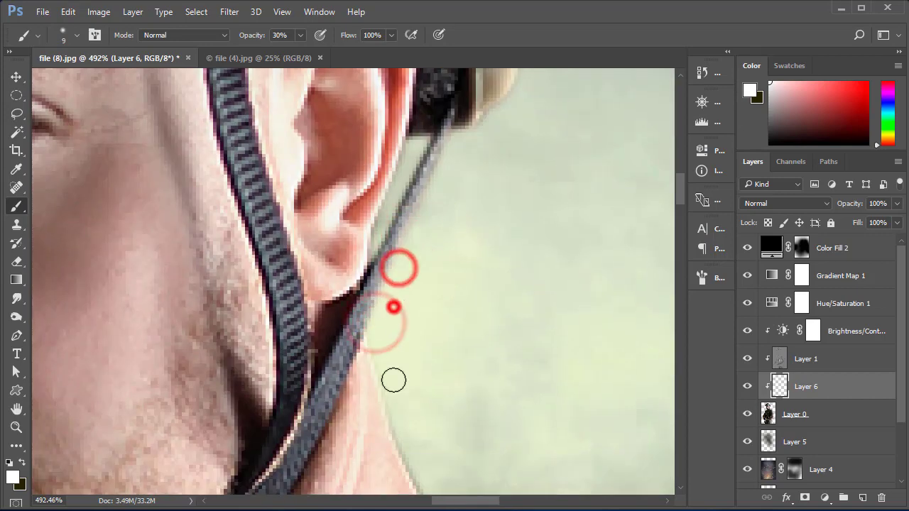
drag(390, 358, 337, 230)
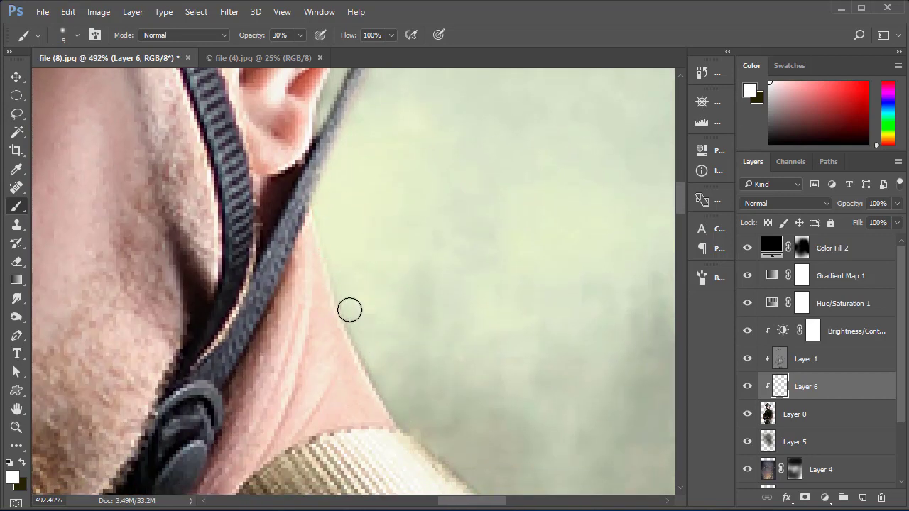
drag(401, 413, 290, 225)
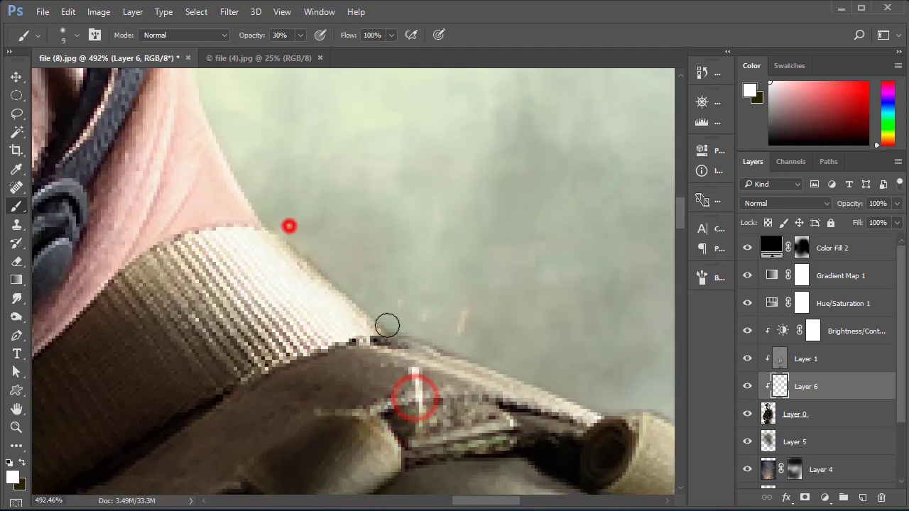
drag(373, 309, 297, 227)
drag(455, 355, 233, 267)
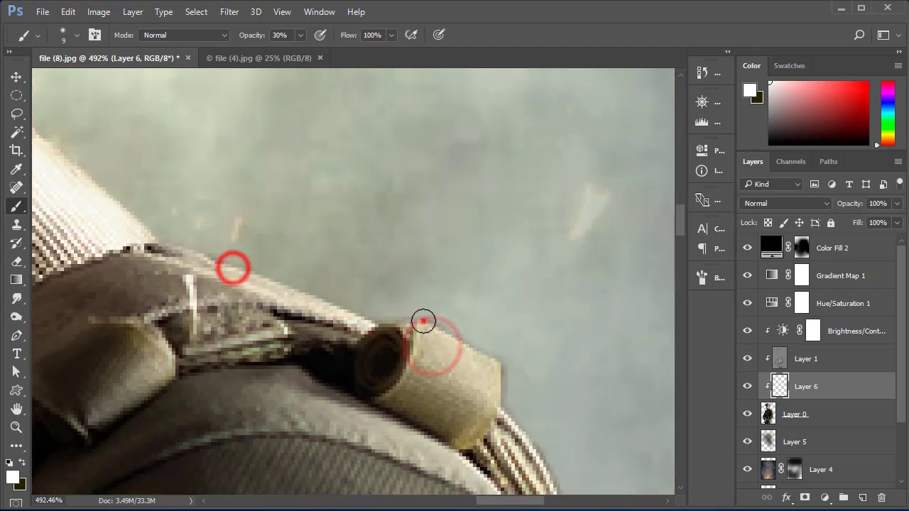
drag(544, 353, 509, 324)
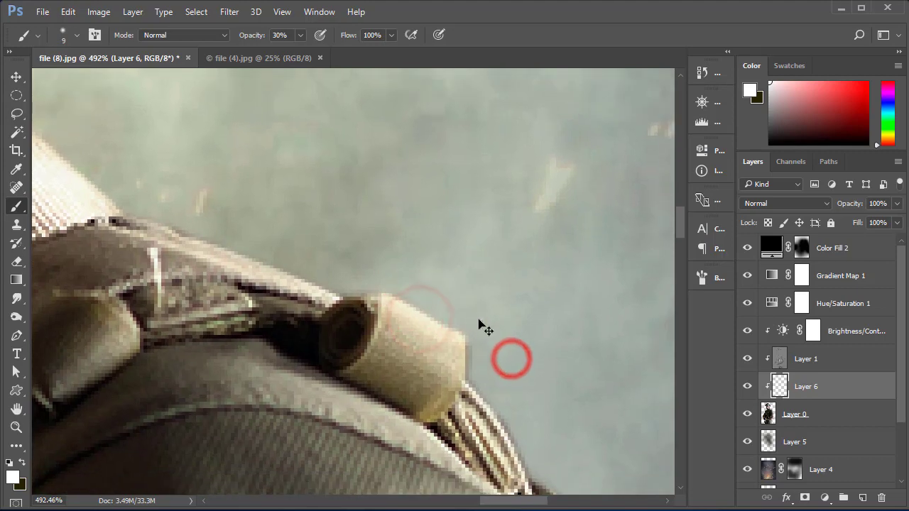
drag(455, 338, 303, 197)
click(297, 211)
click(348, 280)
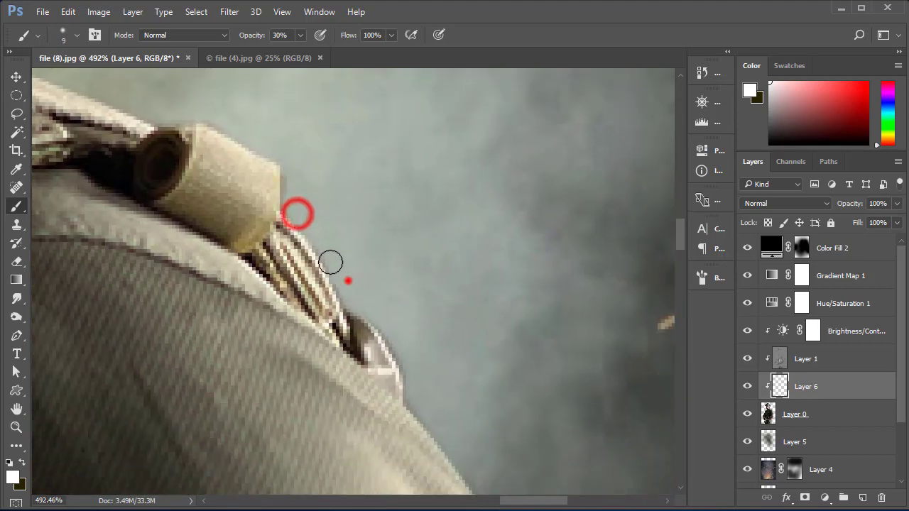
click(322, 251)
drag(394, 325, 253, 197)
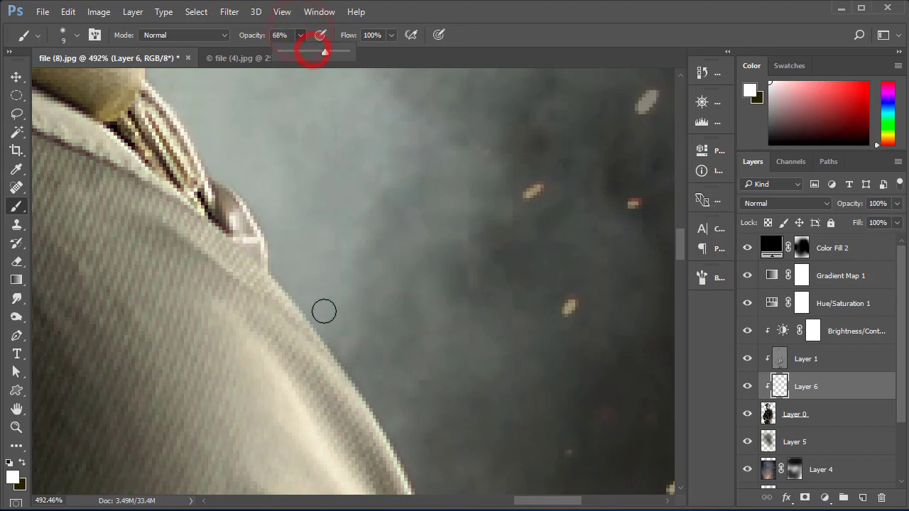
Step: Raise brush opacity to 68% and paint white rim light down the sleeve edge
click(284, 276)
drag(326, 324, 220, 140)
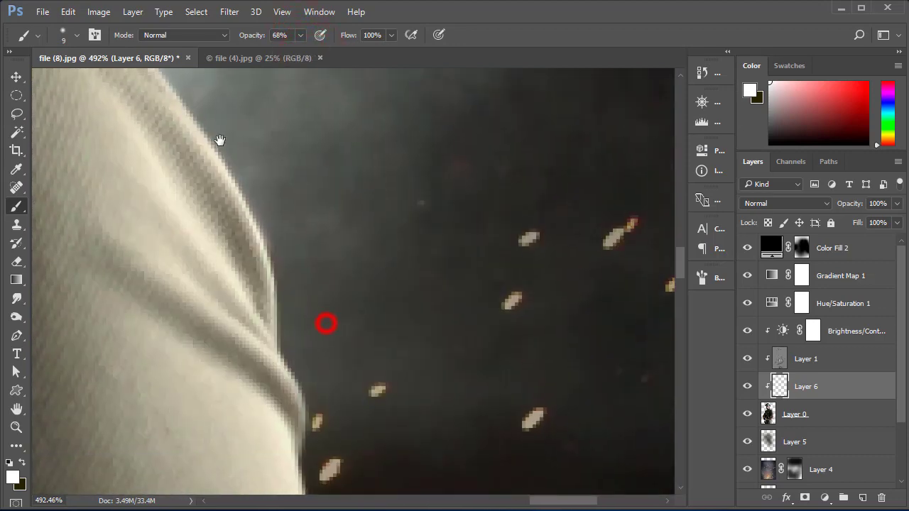
click(234, 177)
mouse_move(327, 375)
mouse_down()
mouse_move(288, 235)
mouse_move(280, 347)
mouse_up()
drag(274, 292, 244, 198)
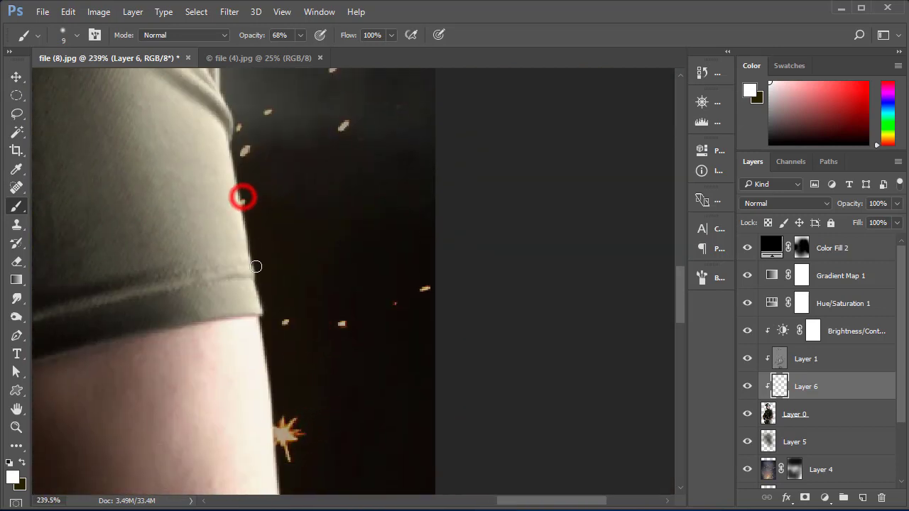
drag(256, 267, 272, 320)
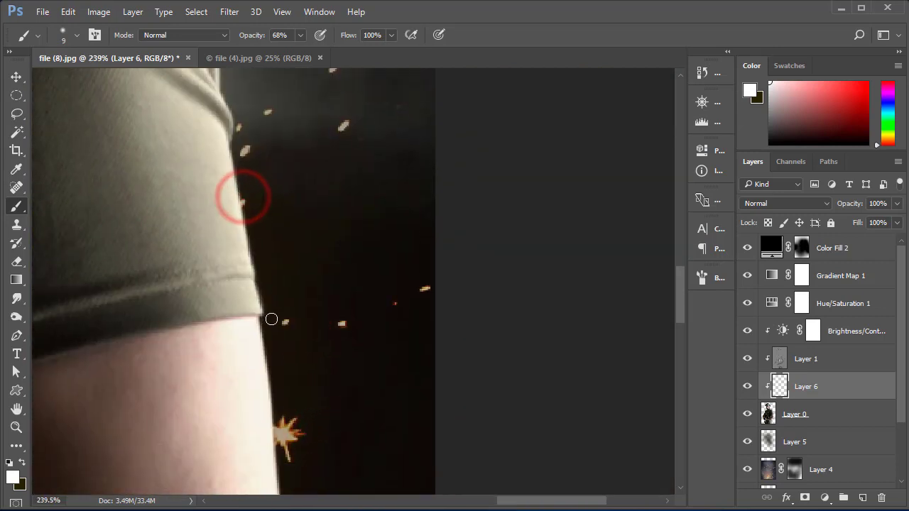
Step: Paint rim light along the chin and collar edges
drag(277, 401, 314, 349)
drag(346, 400, 341, 316)
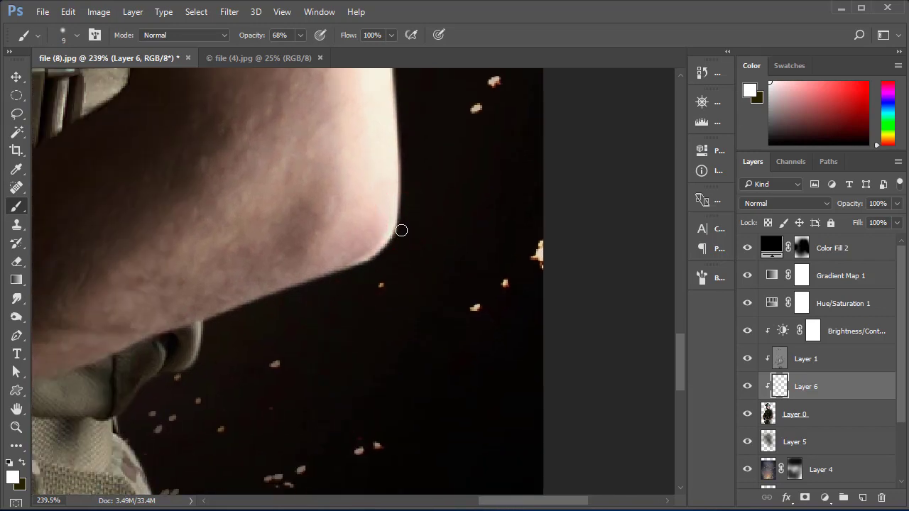
mouse_move(220, 359)
mouse_down()
mouse_move(262, 319)
mouse_move(238, 325)
mouse_up()
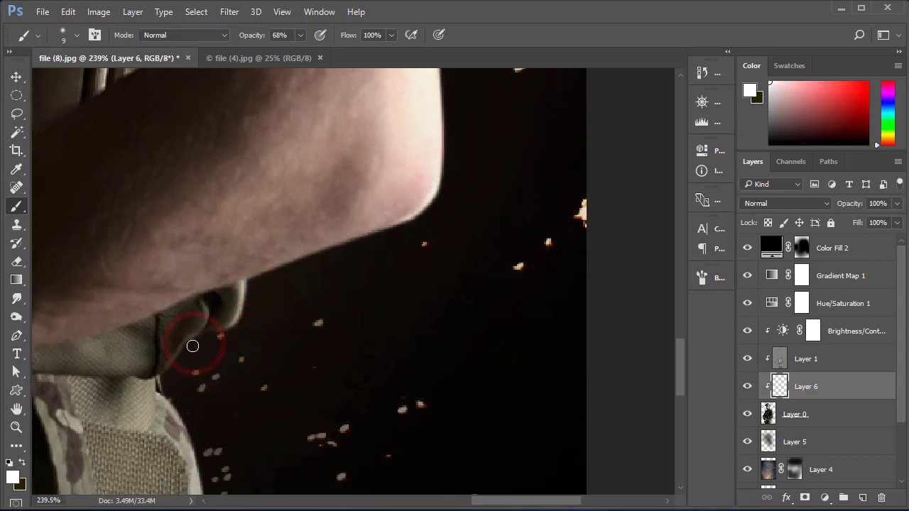
drag(194, 393, 211, 285)
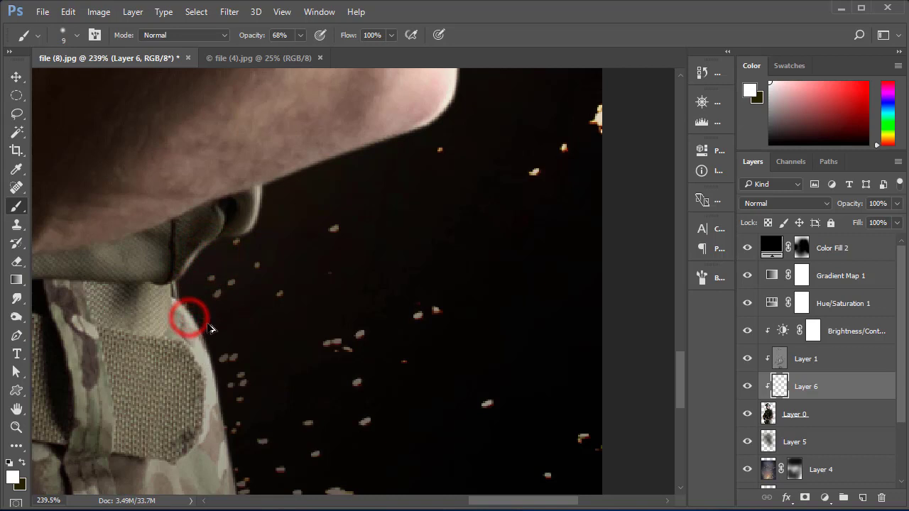
mouse_move(186, 304)
mouse_down()
mouse_move(195, 329)
mouse_move(209, 264)
mouse_up()
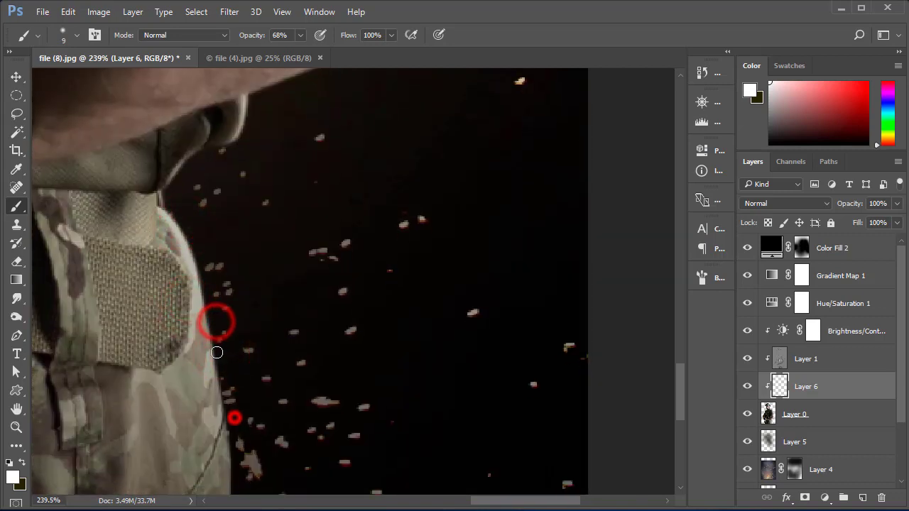
Step: Dab rim light along the vest edge, then zoom out to see the whole soldier
click(203, 320)
click(209, 329)
drag(218, 288, 201, 162)
scroll(247, 278, down, 3)
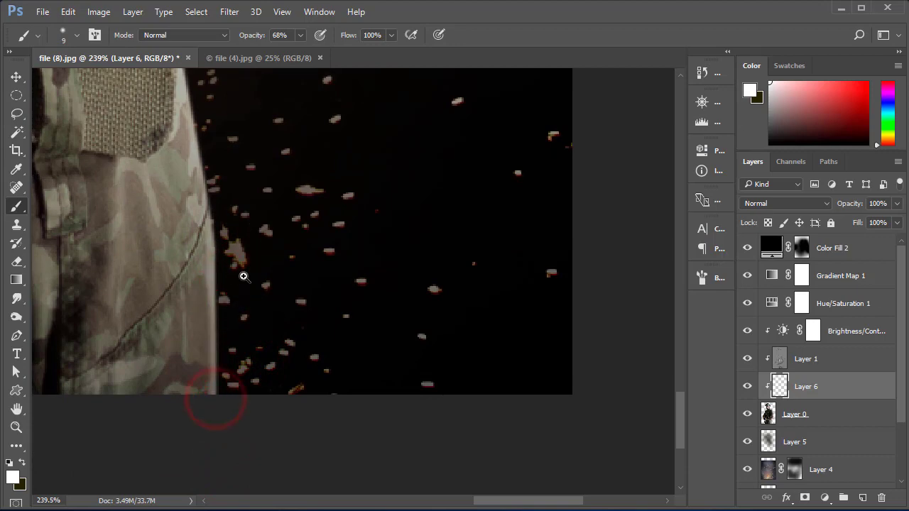
drag(244, 257, 208, 164)
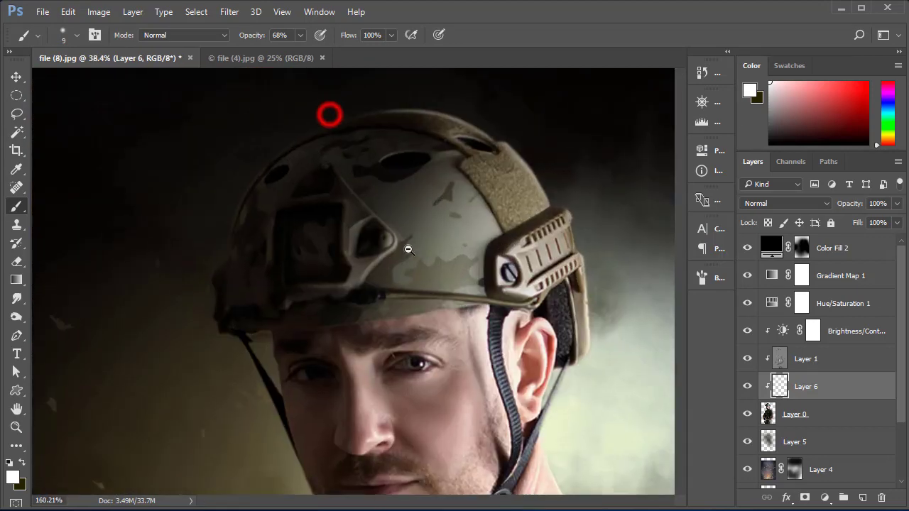
Step: Enlarge the brush to 39 px and dab rim light along the helmet's top and right edge
drag(323, 115, 426, 298)
right_click(384, 142)
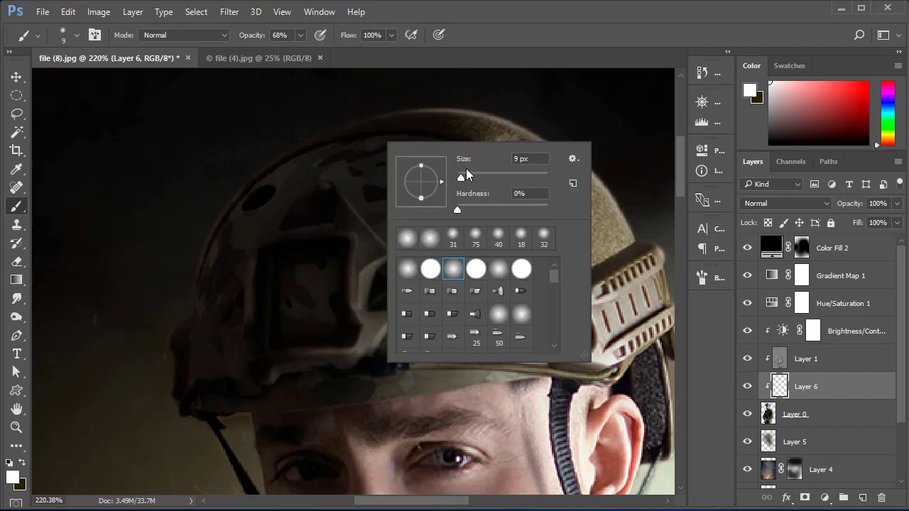
click(388, 92)
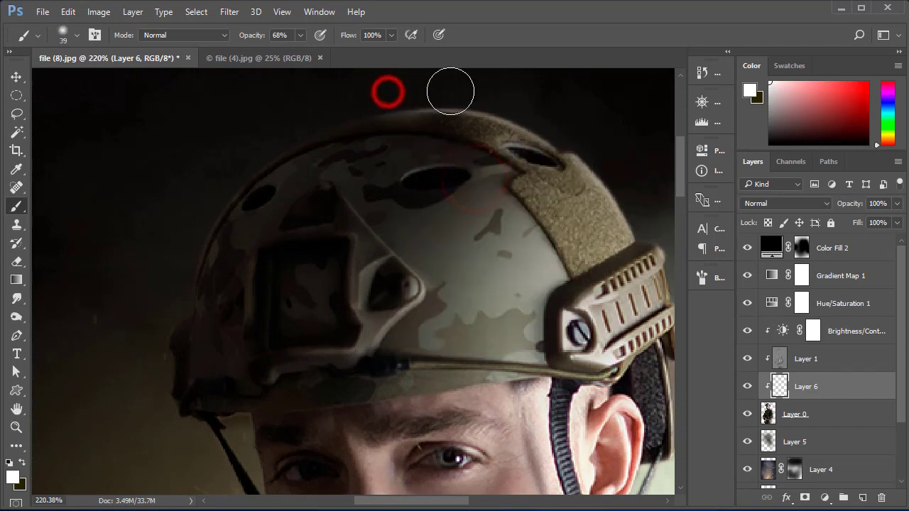
click(560, 112)
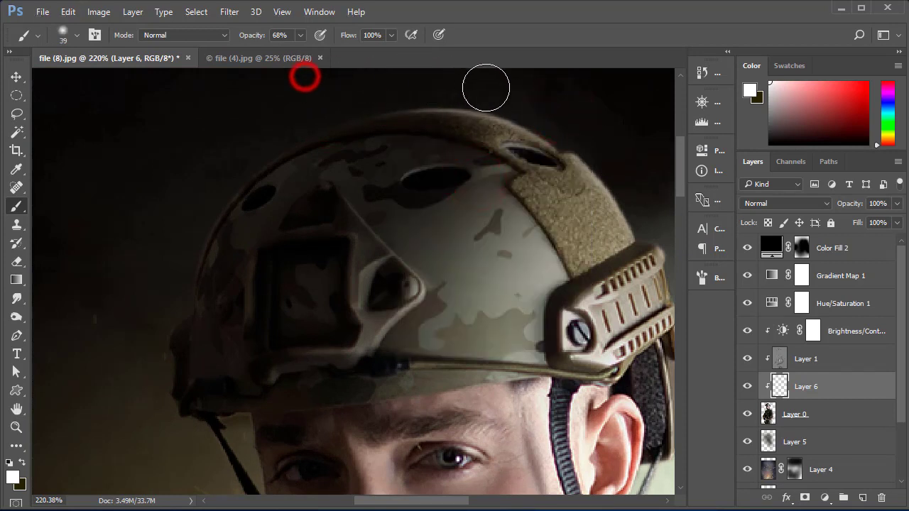
click(538, 110)
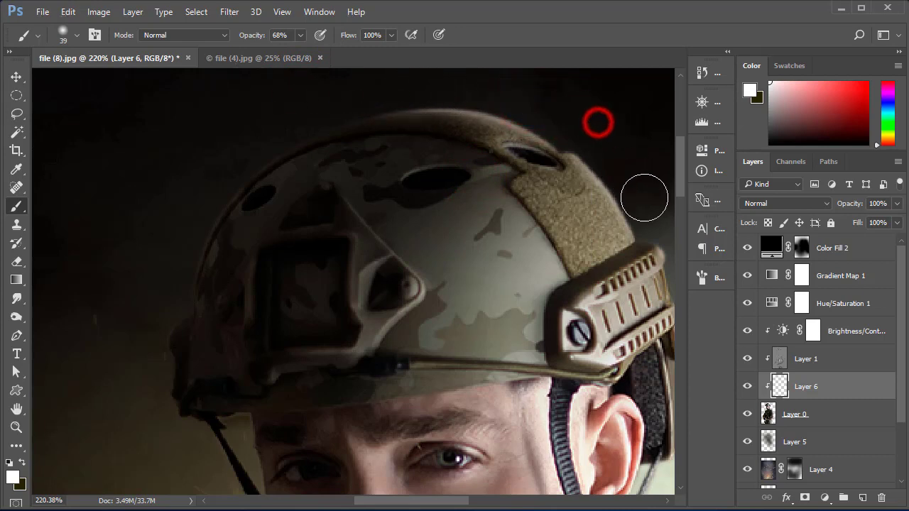
click(621, 173)
click(599, 142)
click(632, 194)
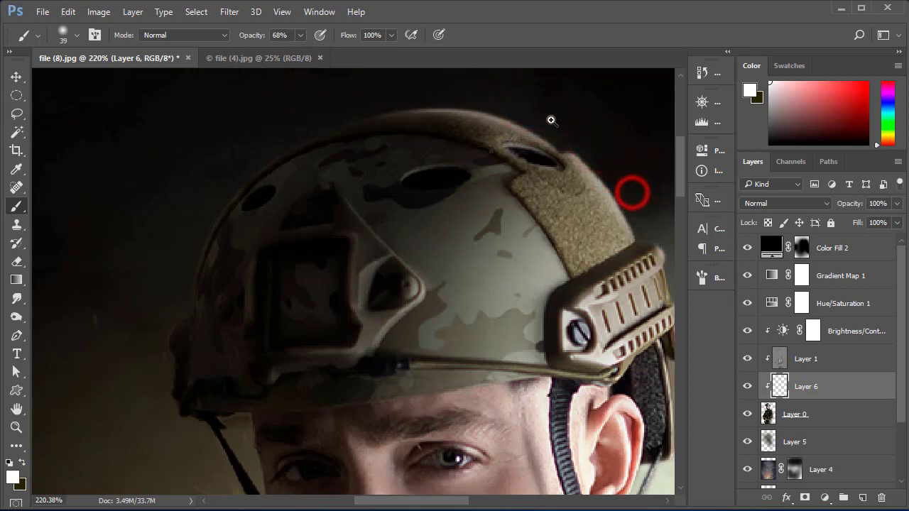
Step: Shrink the brush to 12 px and touch up fine rim light on the helmet's top edge
click(551, 120)
right_click(645, 214)
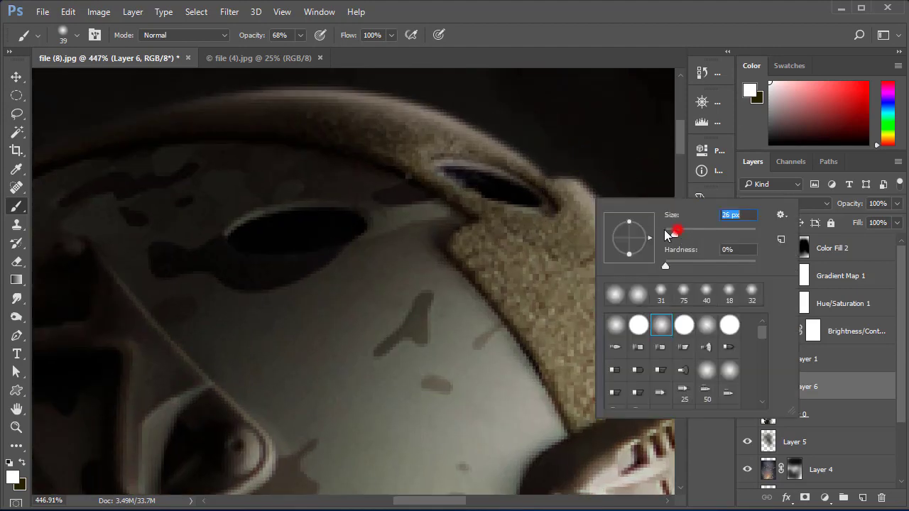
drag(664, 230, 660, 229)
click(566, 166)
drag(582, 193, 430, 152)
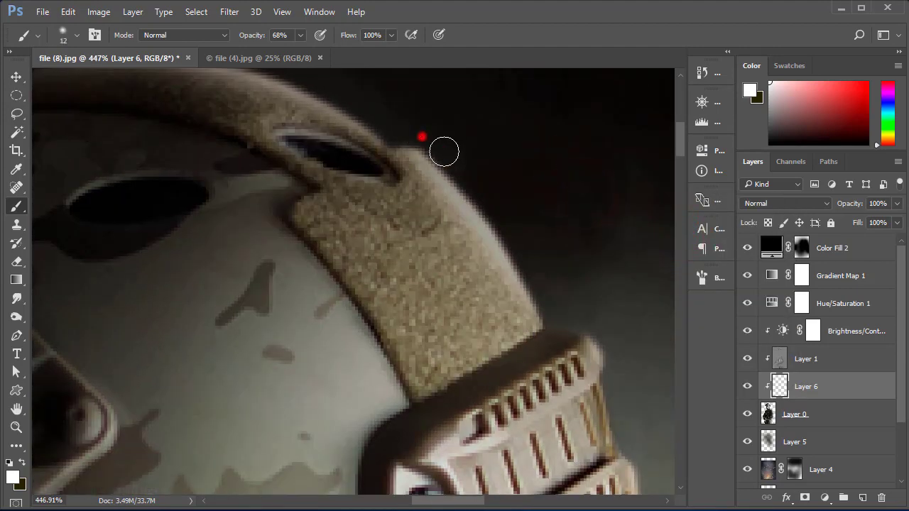
click(531, 301)
click(424, 148)
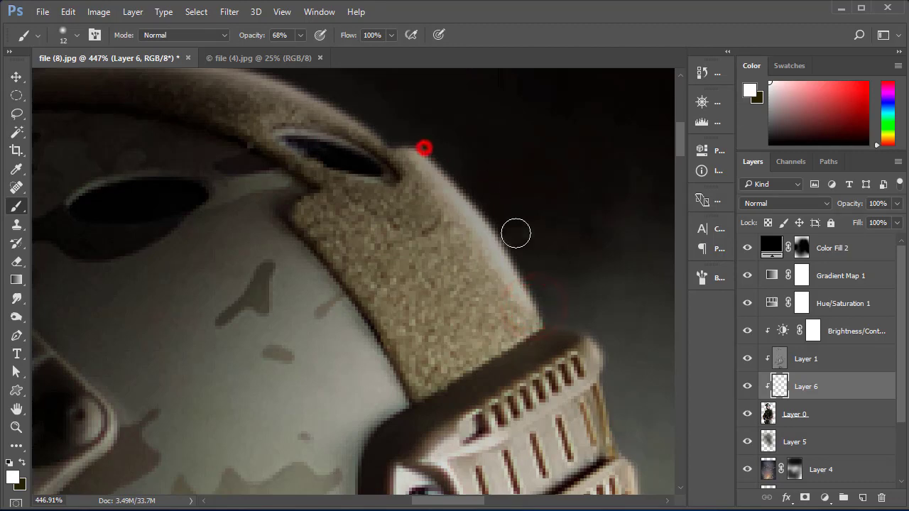
key(h)
click(518, 254)
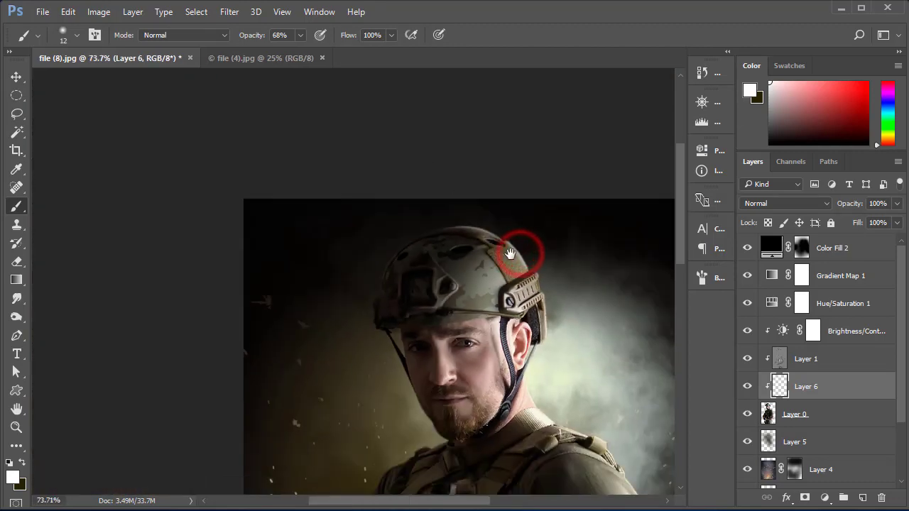
Step: Pan and zoom in to frame the soldier's upper body and inspect the rim light
scroll(570, 317, down, 2)
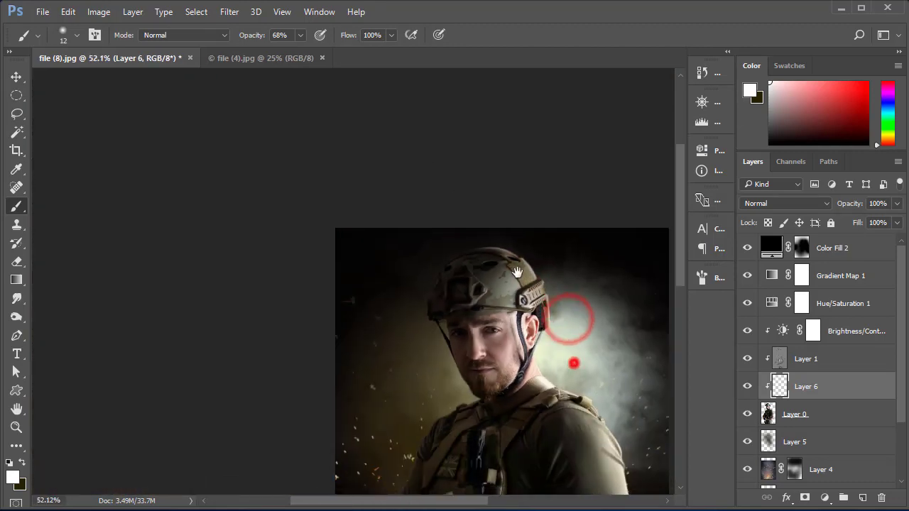
drag(574, 361, 483, 241)
mouse_move(396, 210)
mouse_down()
mouse_move(499, 326)
mouse_move(466, 266)
mouse_move(483, 277)
mouse_up()
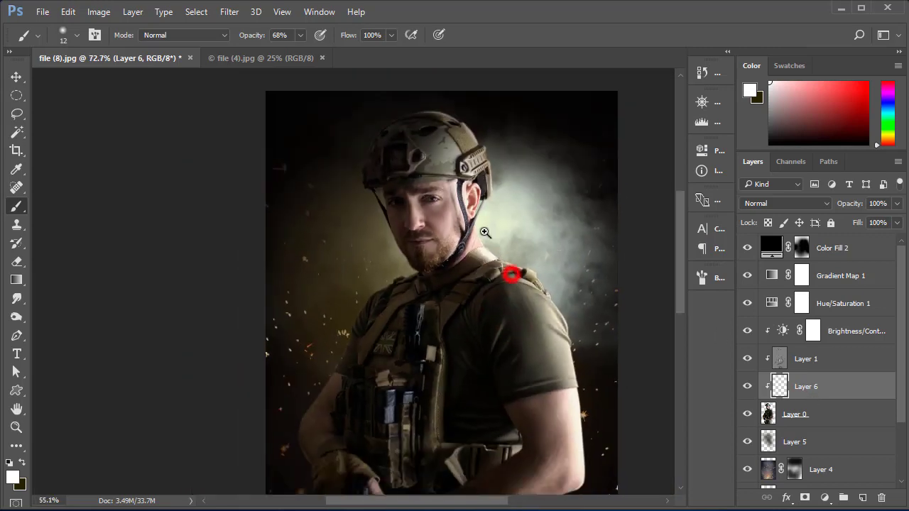
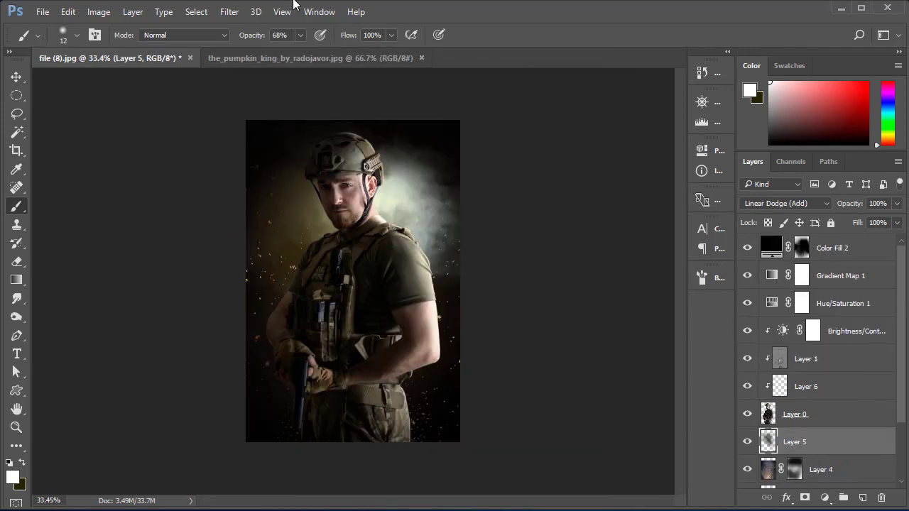
Step: Copy the pumpkin king forest image into the soldier poster file (8)
click(334, 60)
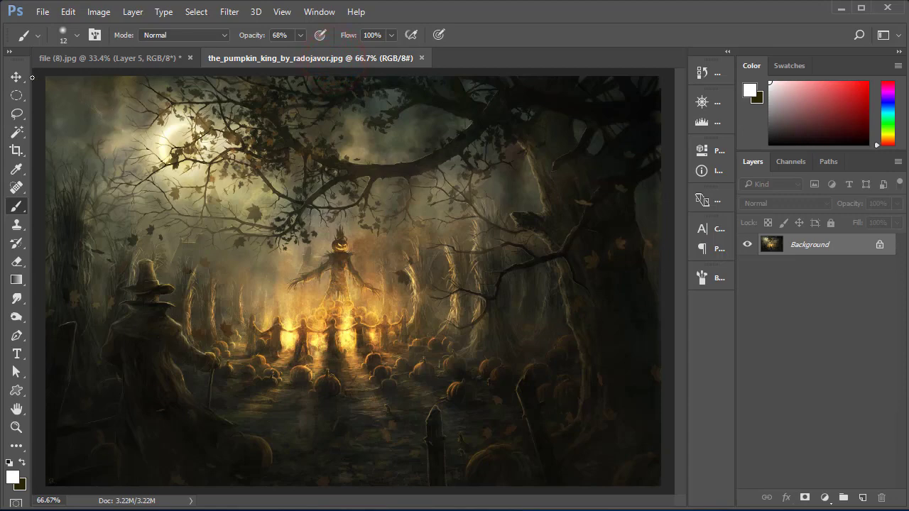
click(16, 77)
mouse_move(281, 236)
mouse_down()
mouse_move(155, 62)
mouse_move(278, 260)
mouse_up()
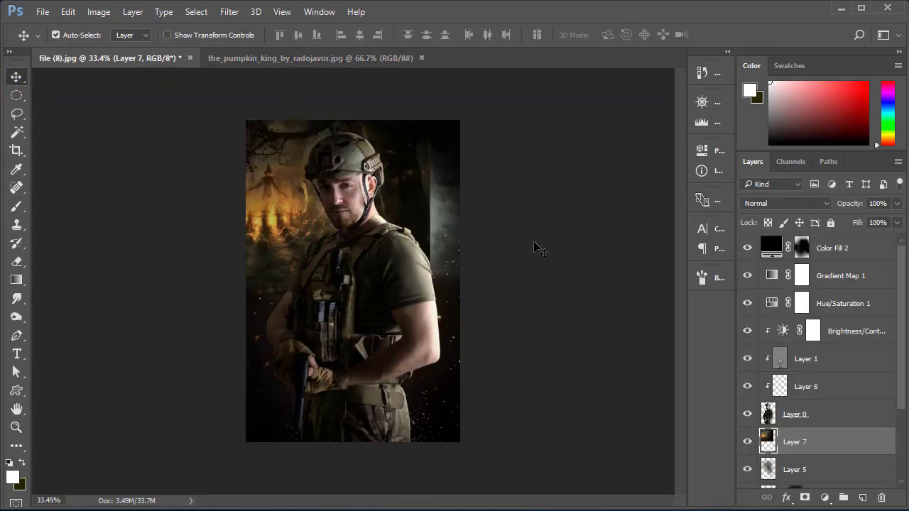
Step: Stretch the forest layer to about 117% height, widen it, and flip it horizontally
key(ctrl+t)
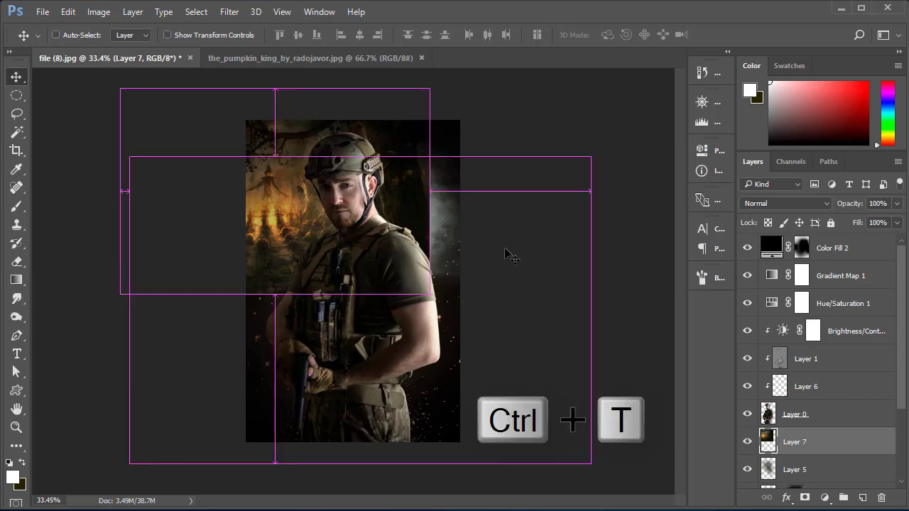
mouse_move(387, 228)
mouse_down()
mouse_move(447, 315)
mouse_move(469, 281)
mouse_up()
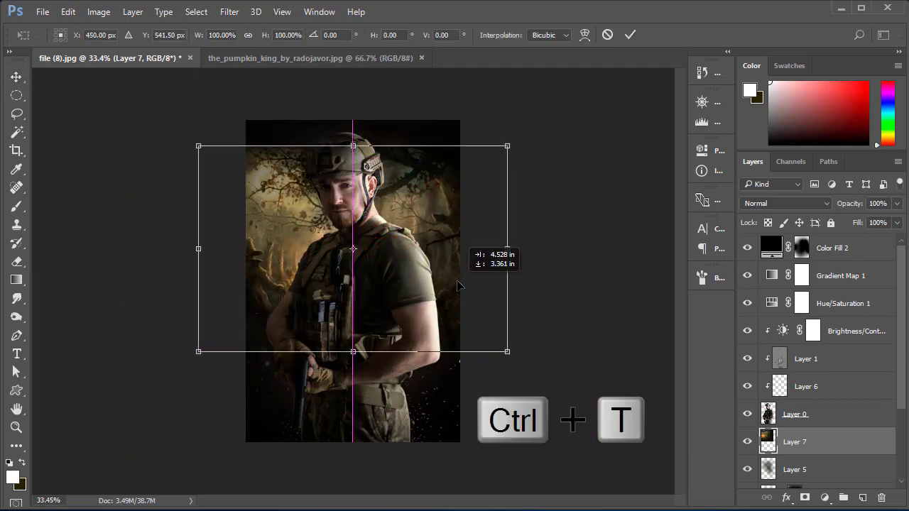
drag(354, 348, 365, 367)
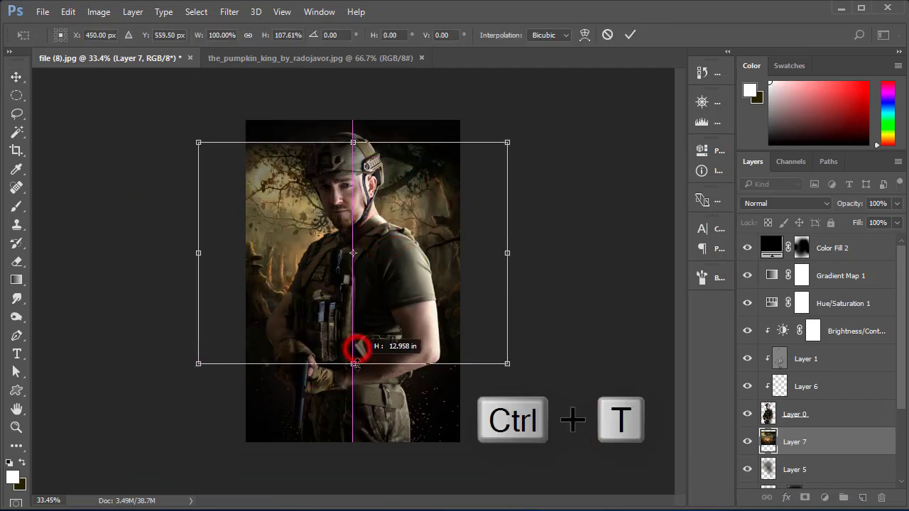
drag(371, 301, 380, 281)
drag(361, 347, 362, 362)
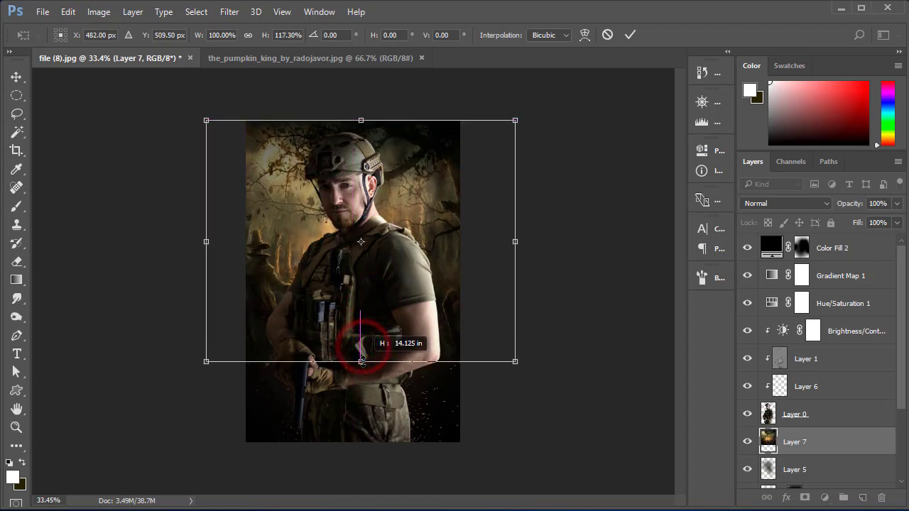
drag(208, 242, 151, 235)
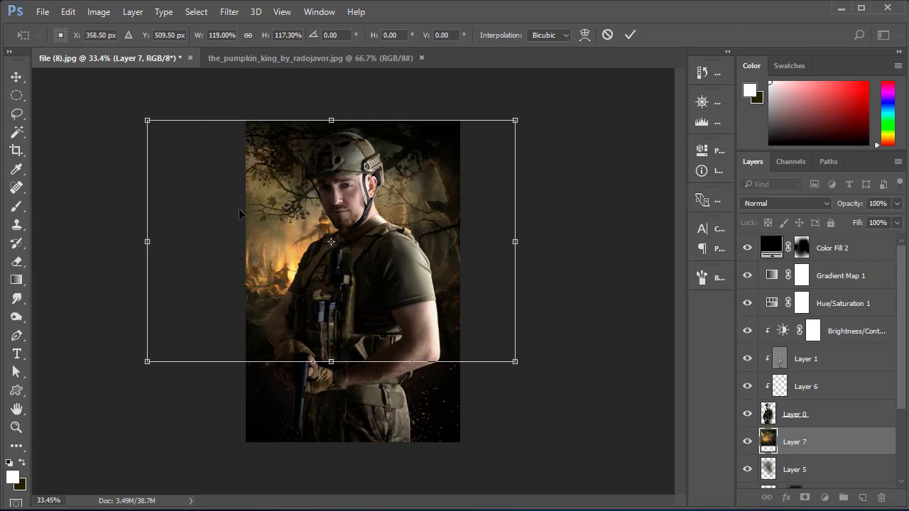
right_click(300, 229)
click(359, 434)
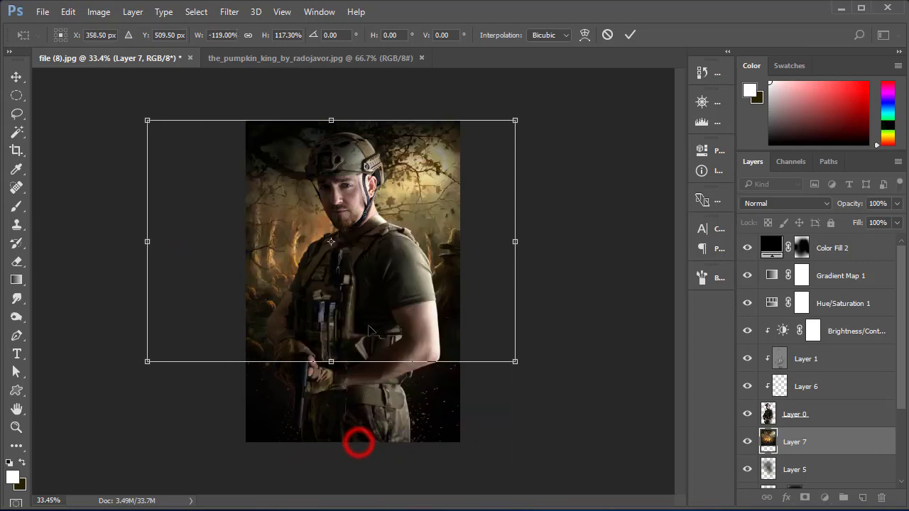
mouse_move(371, 327)
mouse_down()
mouse_move(393, 327)
mouse_move(372, 316)
mouse_up()
Step: Commit the forest transform and apply a light Gaussian Blur to Layer 7
click(630, 35)
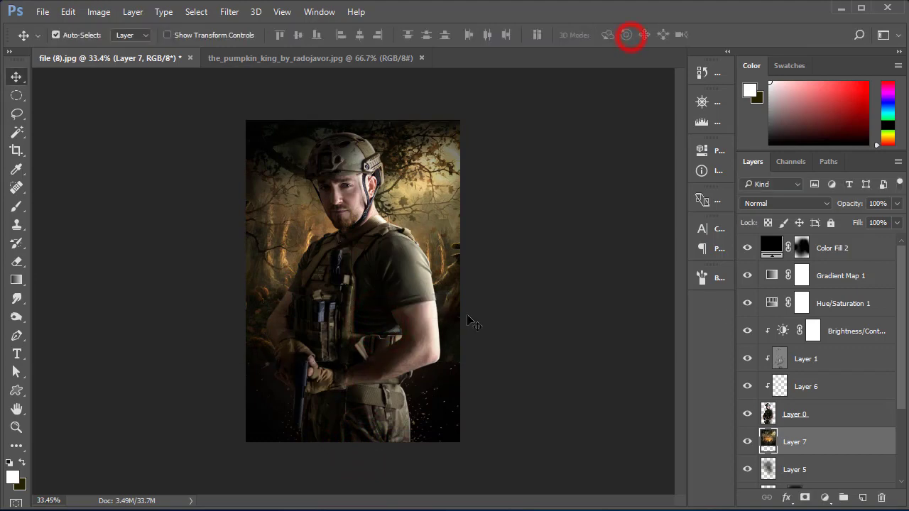
click(235, 11)
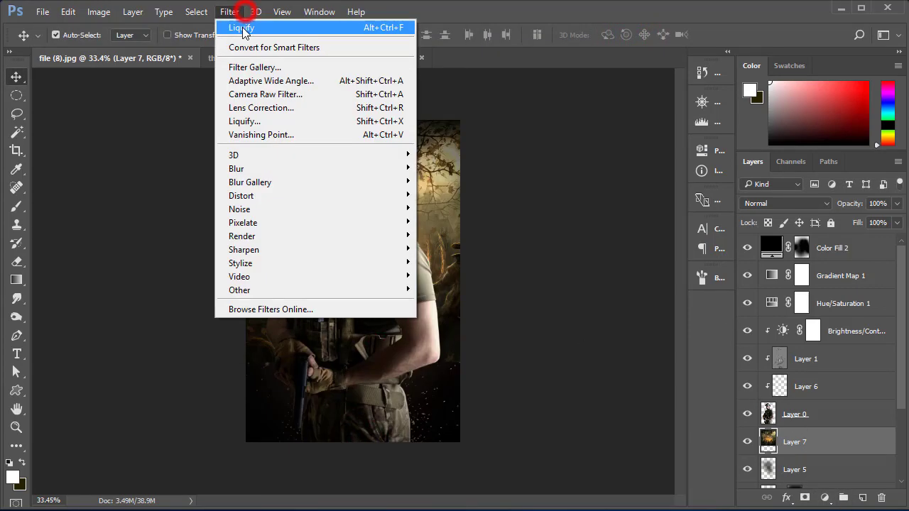
click(265, 166)
click(477, 218)
drag(566, 293, 542, 299)
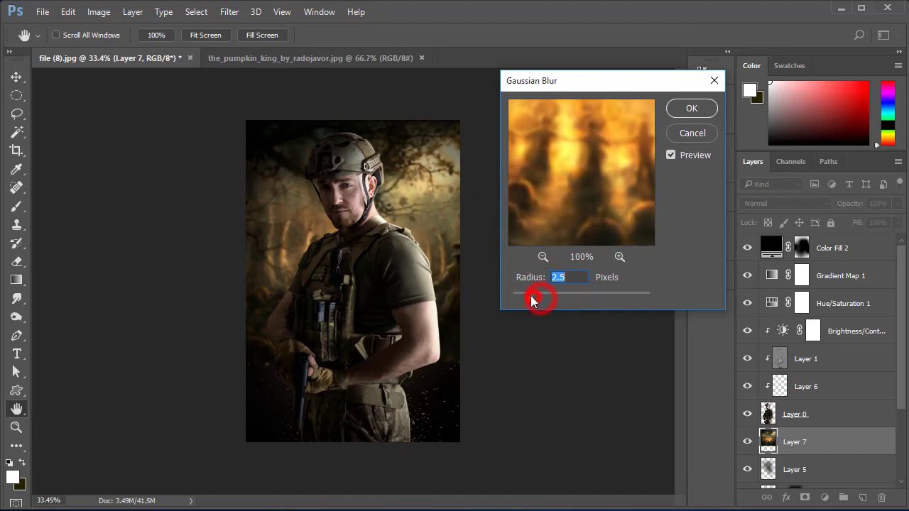
click(674, 105)
Step: Stretch the forest backdrop further downward and move Layer 7 below Layer 4
key(ctrl+t)
drag(343, 368, 339, 420)
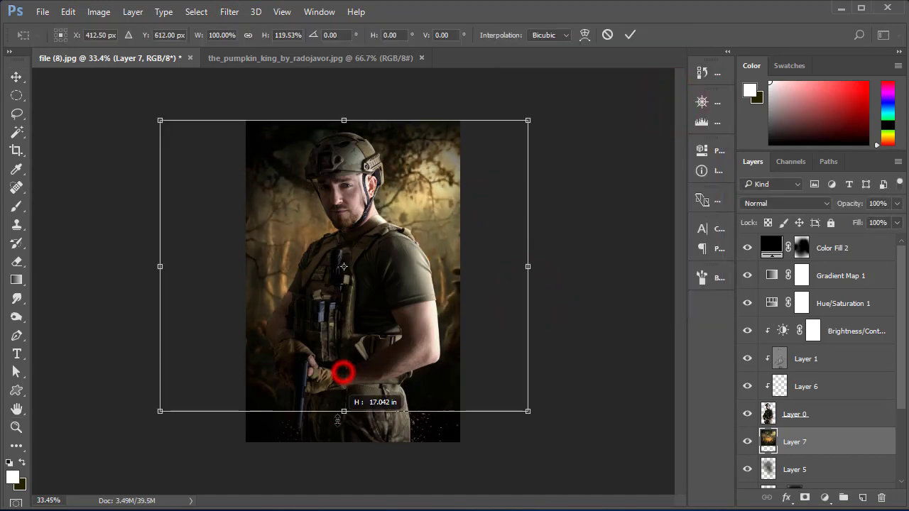
click(630, 34)
scroll(796, 412, down, 2)
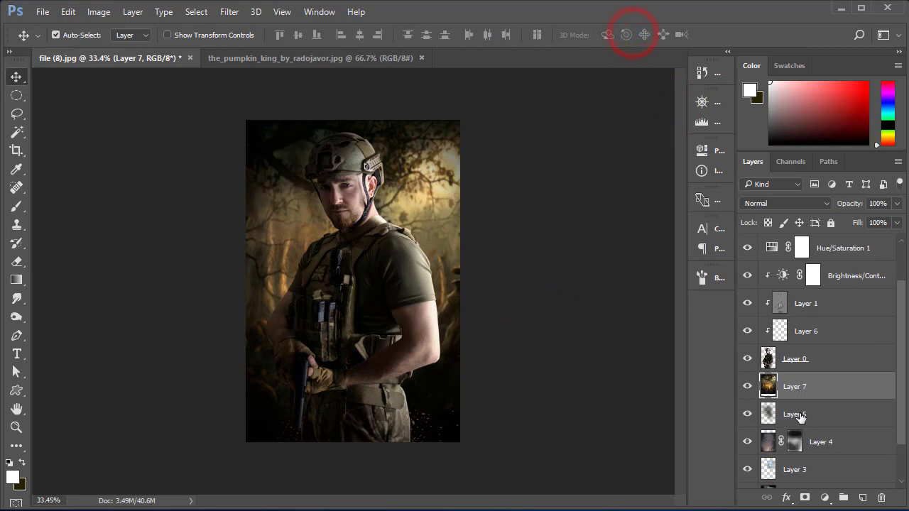
scroll(813, 362, down, 1)
drag(813, 362, 807, 424)
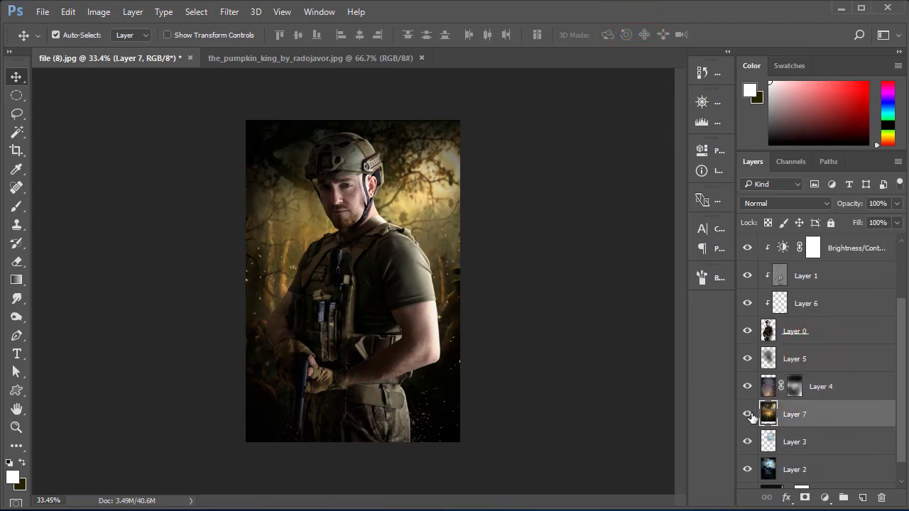
Step: Shift Layer 5's texture right and shrink it with a free transform
key(ctrl)
click(828, 387)
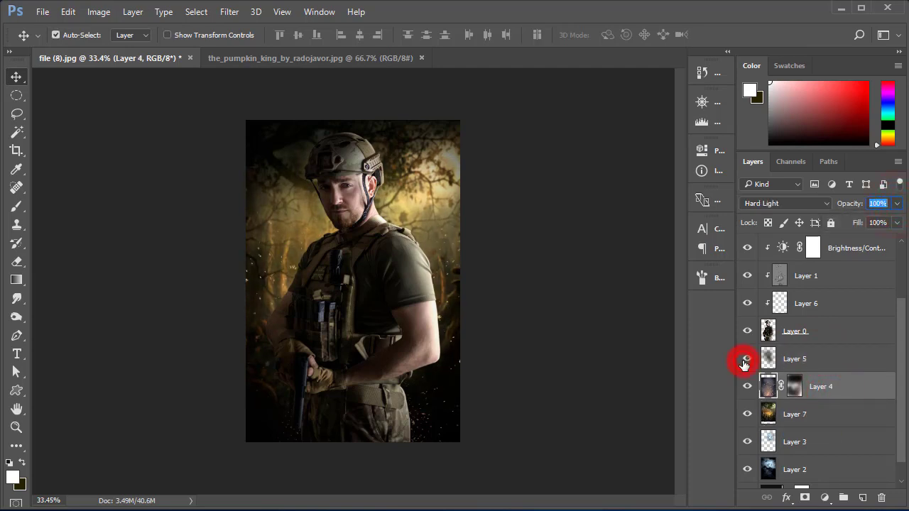
click(791, 358)
key(ctrl+t)
drag(341, 277, 386, 278)
drag(505, 439, 480, 330)
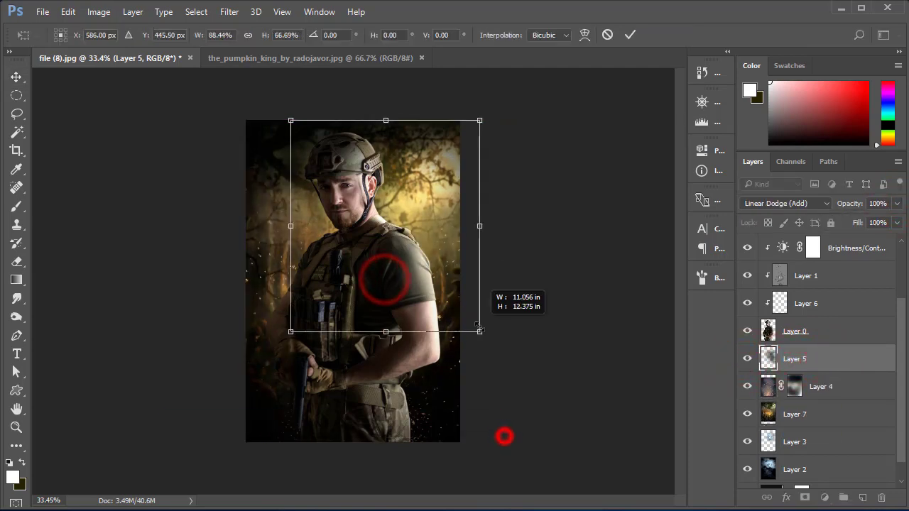
drag(447, 284, 497, 405)
click(629, 34)
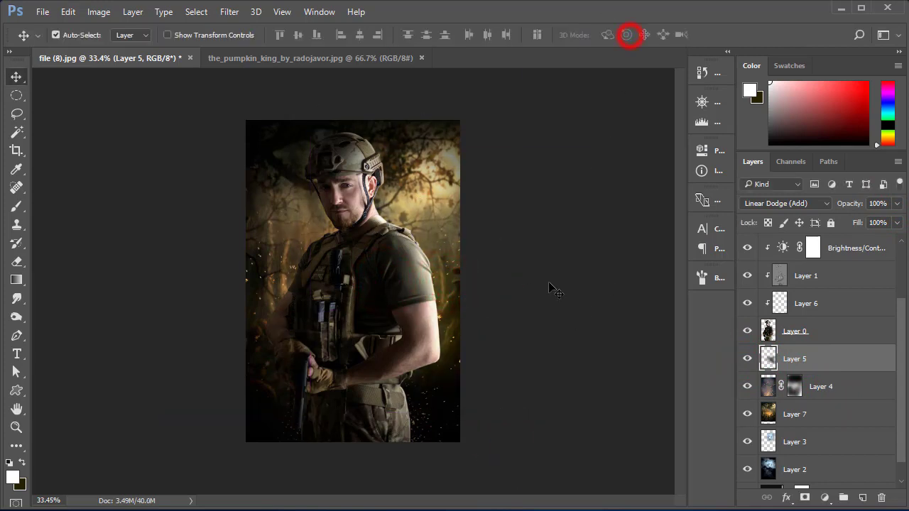
Step: Merge Layer 5 down into Layer 4 and reselect the forest backdrop Layer 7
click(792, 359)
key(ctrl+e)
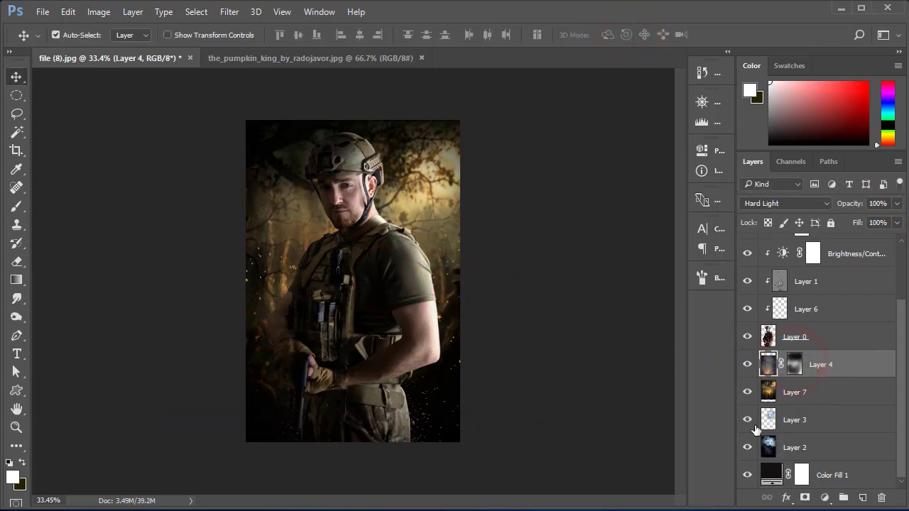
click(796, 392)
click(825, 498)
Step: Add a Hue/Saturation adjustment above Layer 7 with saturation -13
click(803, 331)
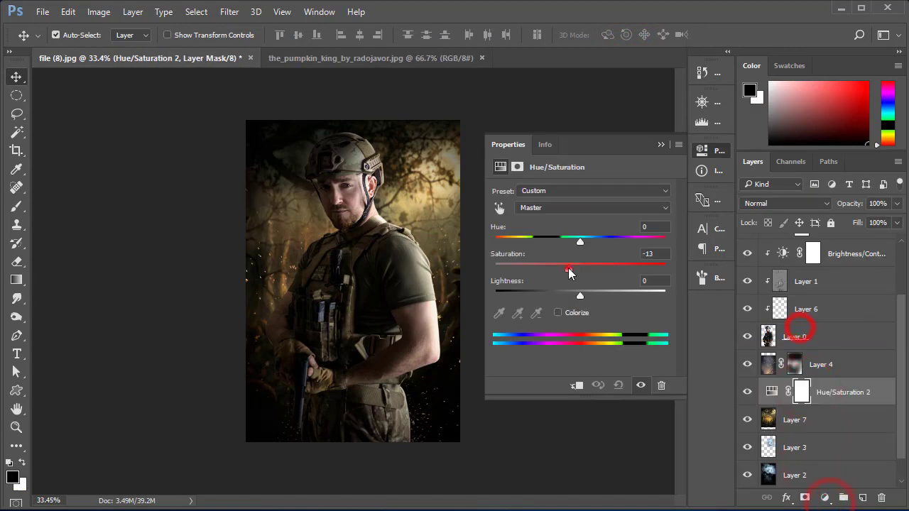
drag(579, 264, 524, 270)
click(661, 144)
Step: Paint black on the Hue/Saturation mask with a size-500 brush to restore backdrop colour
click(17, 206)
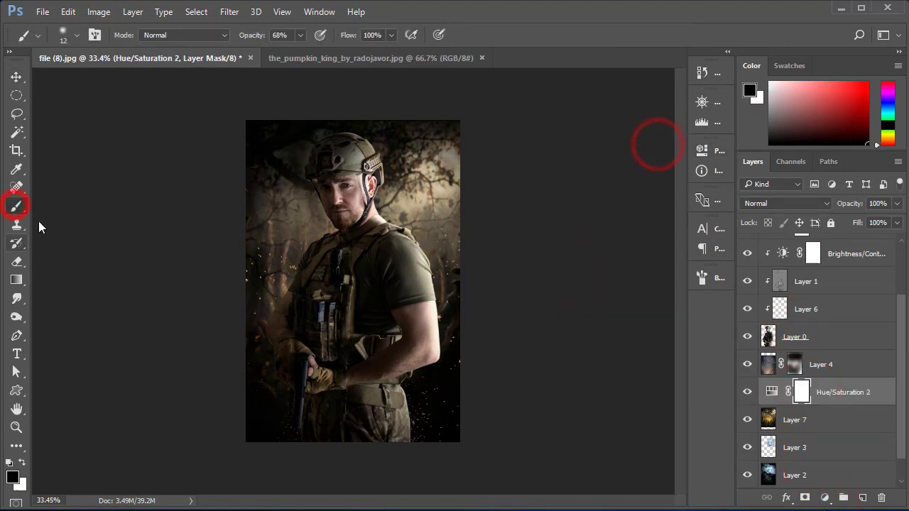
right_click(449, 246)
click(499, 142)
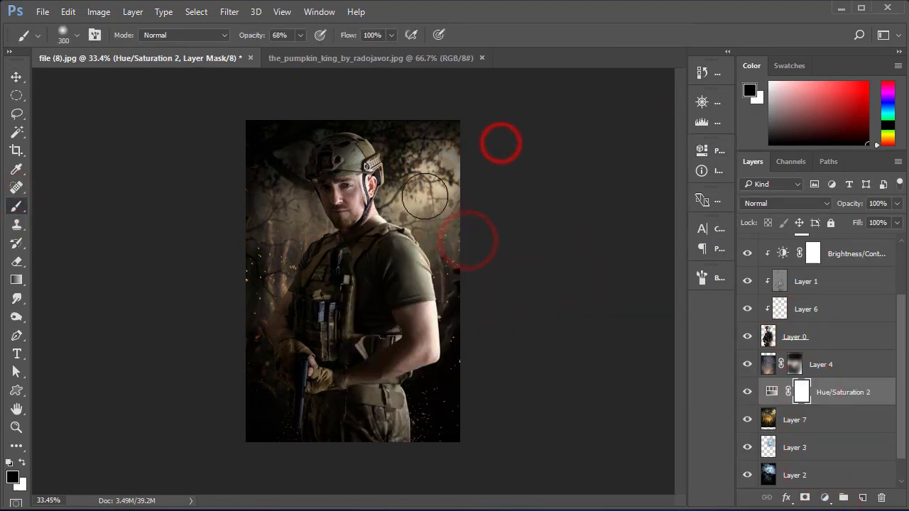
key(bracketright)
key(bracketright)
key(bracketright)
drag(439, 149, 445, 267)
drag(362, 258, 457, 325)
drag(348, 213, 457, 268)
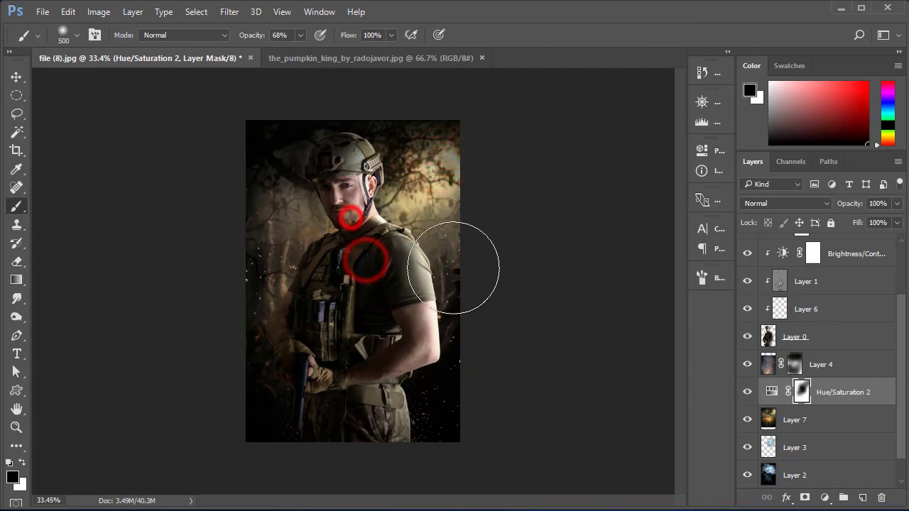
drag(431, 197, 440, 206)
mouse_move(320, 361)
mouse_down()
mouse_move(371, 376)
mouse_move(443, 371)
mouse_up()
drag(339, 280, 334, 276)
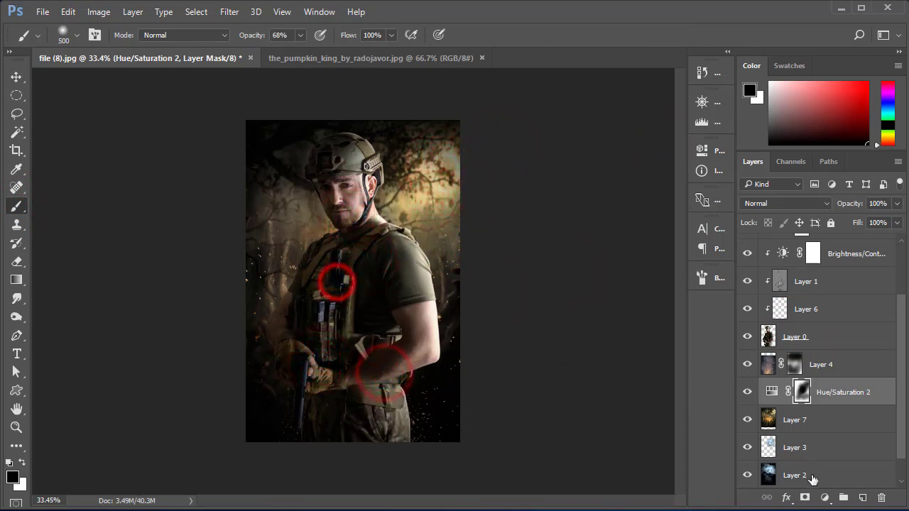
Step: Paint dark shading over the soldier's chest and shoulder on new Layer 8
click(862, 497)
key(x)
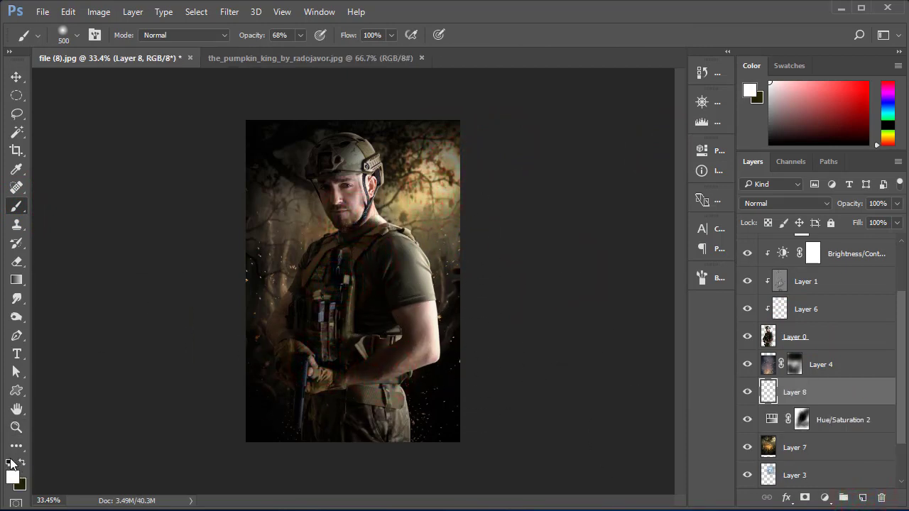
click(9, 464)
drag(355, 193, 314, 334)
drag(339, 218, 334, 361)
mouse_move(324, 272)
mouse_down()
mouse_move(323, 291)
mouse_move(305, 284)
mouse_move(408, 390)
mouse_up()
click(300, 219)
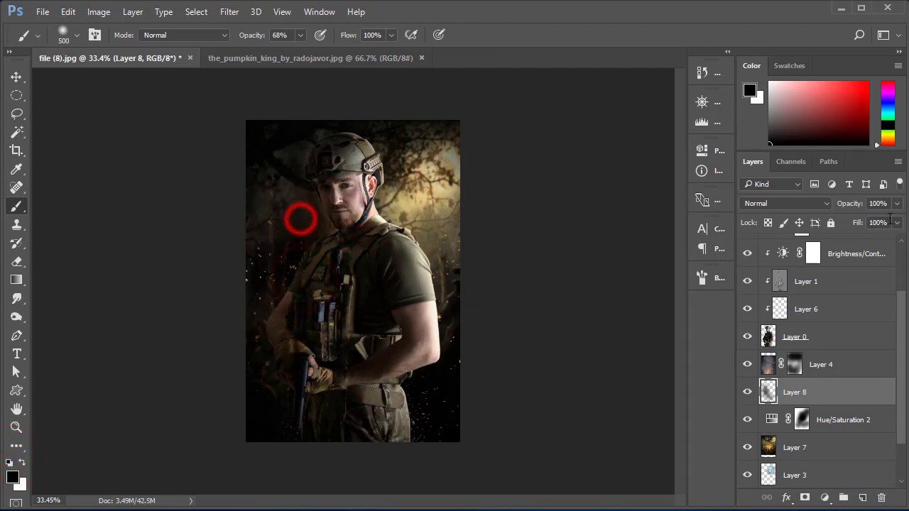
Step: Lower Layer 8's opacity so the dark shading is semi-transparent
drag(864, 224, 873, 224)
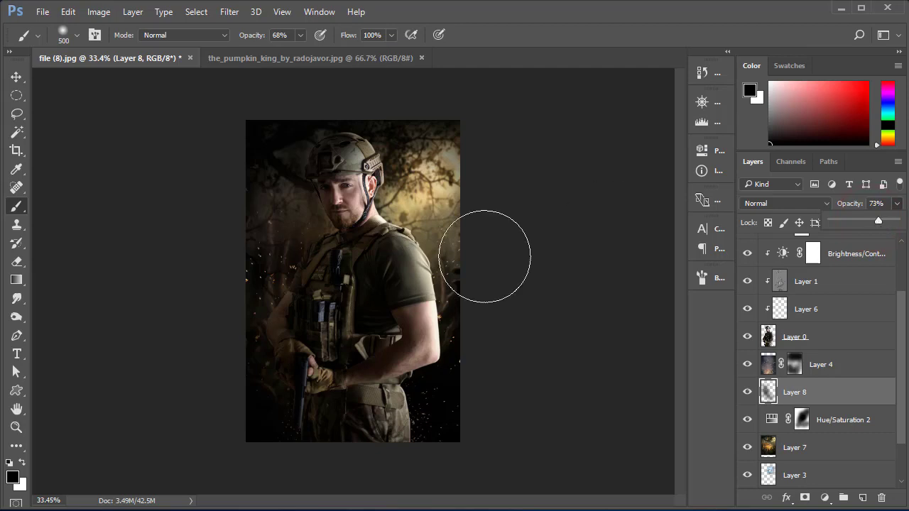
click(276, 178)
click(258, 186)
click(244, 125)
click(895, 204)
drag(878, 220, 880, 220)
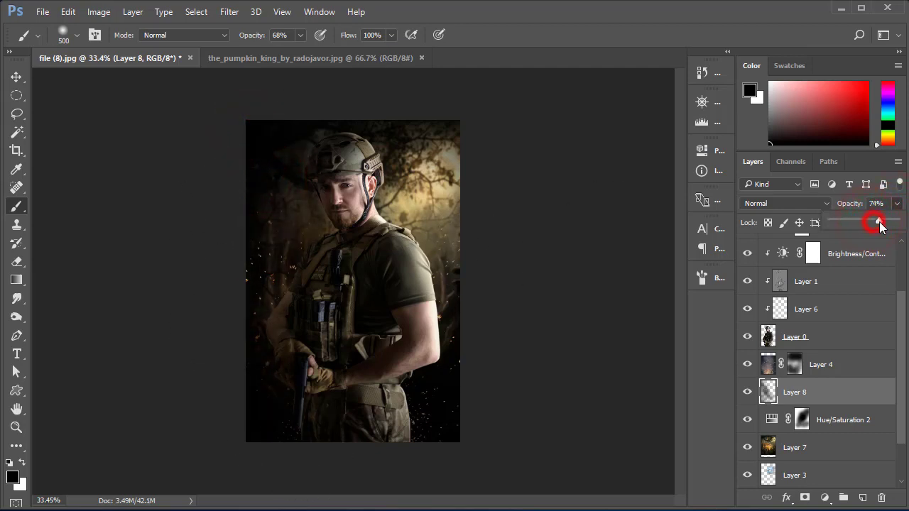
click(795, 449)
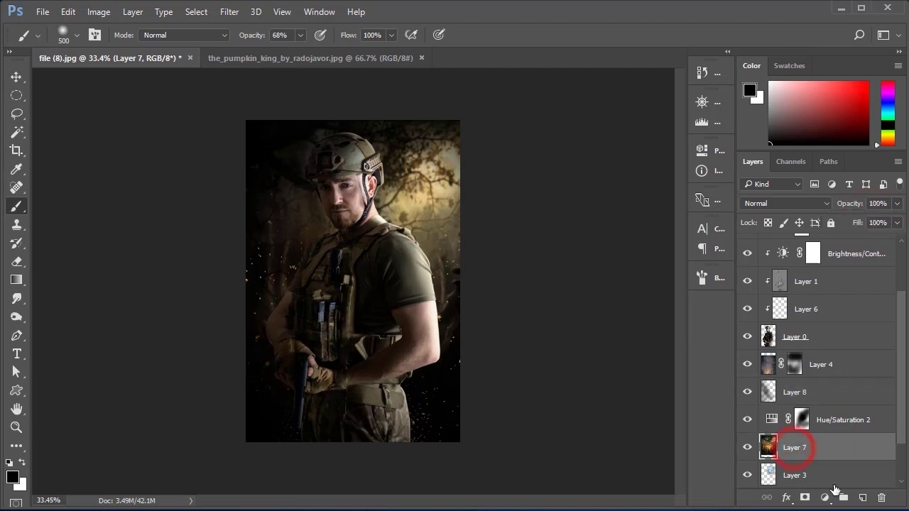
Step: Paint a dark brown dab near the shoulder on new Layer 9
click(863, 498)
click(13, 478)
click(722, 277)
click(688, 239)
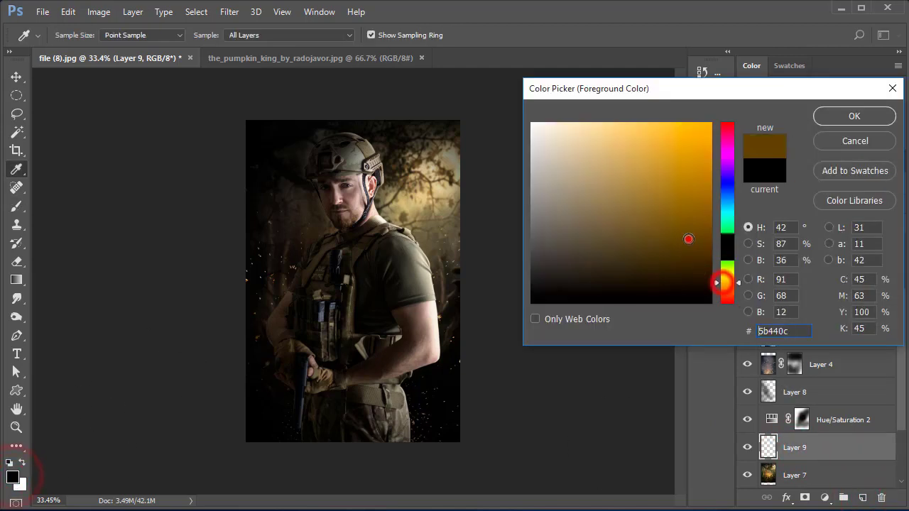
click(855, 119)
click(417, 215)
Step: Set Layer 9 to Color Dodge and reposition the shoulder glow
click(785, 203)
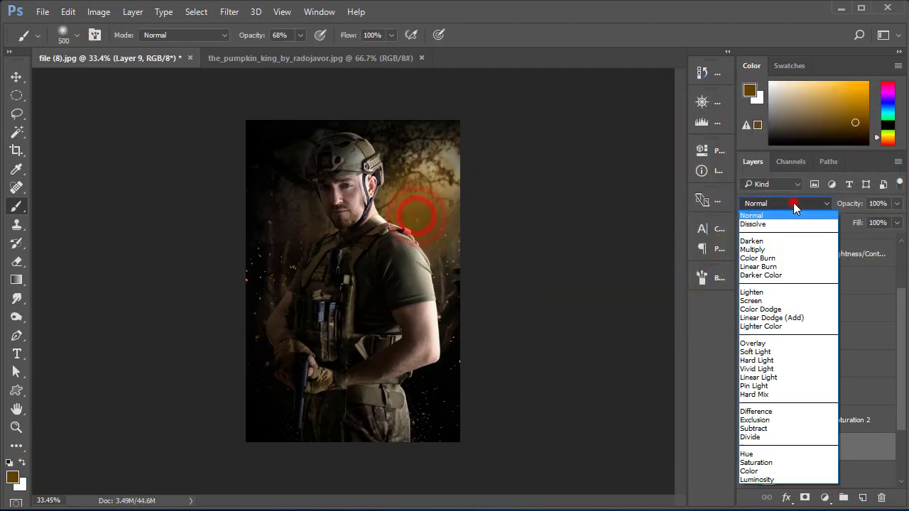
click(780, 307)
key(ctrl+t)
click(406, 263)
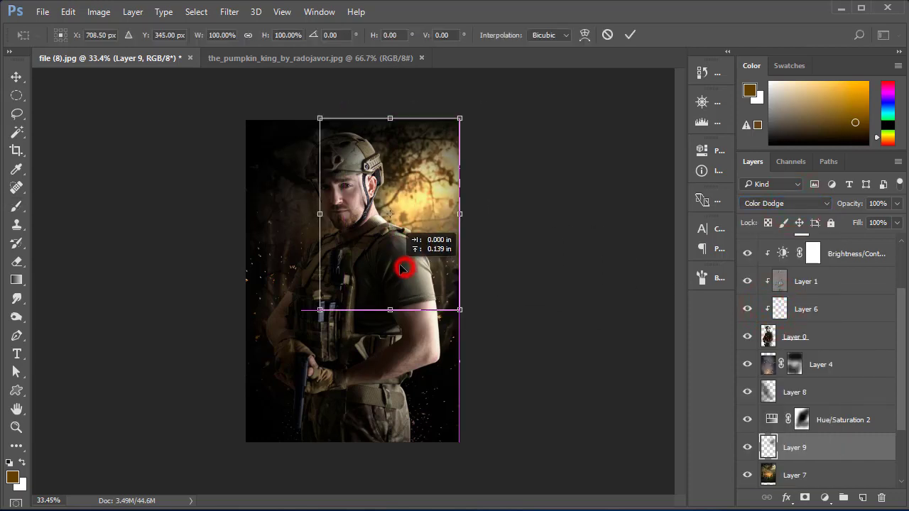
click(630, 35)
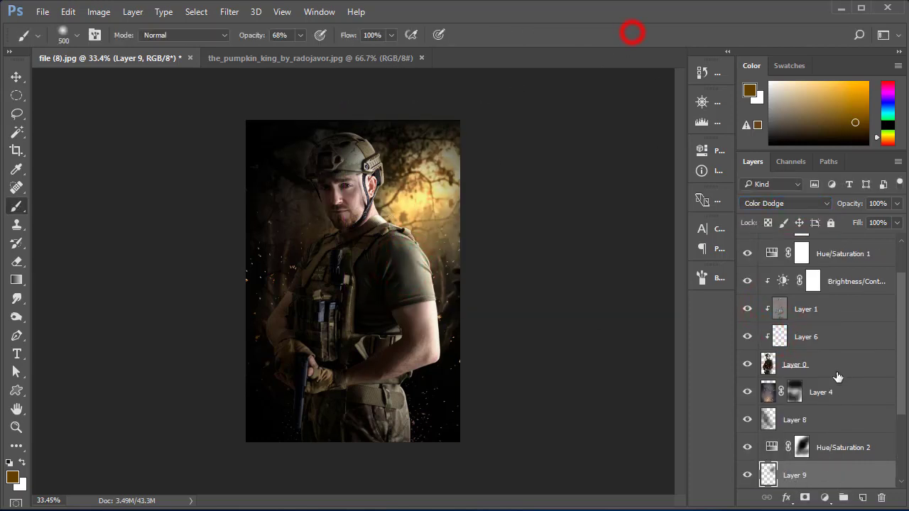
Step: Lower the Brightness/Contrast adjustment's brightness to -62
click(833, 366)
click(825, 498)
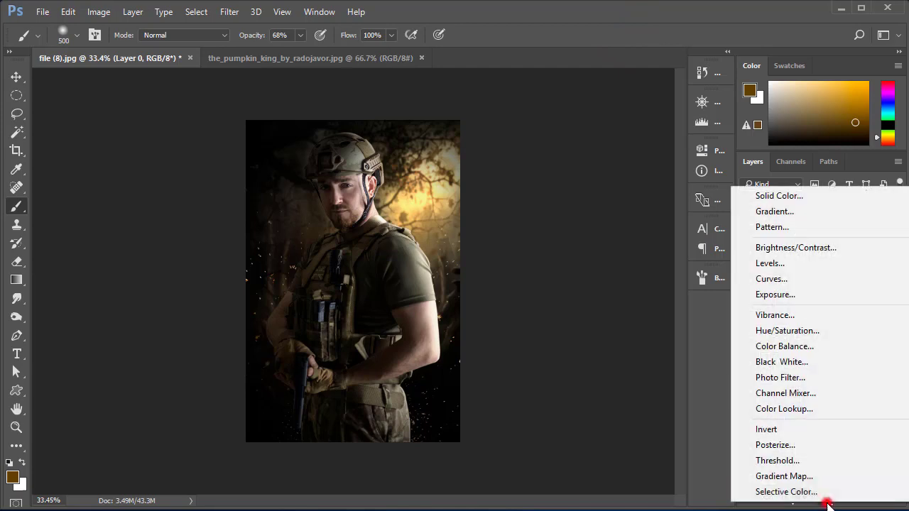
click(623, 456)
scroll(815, 353, up, 1)
double_click(783, 310)
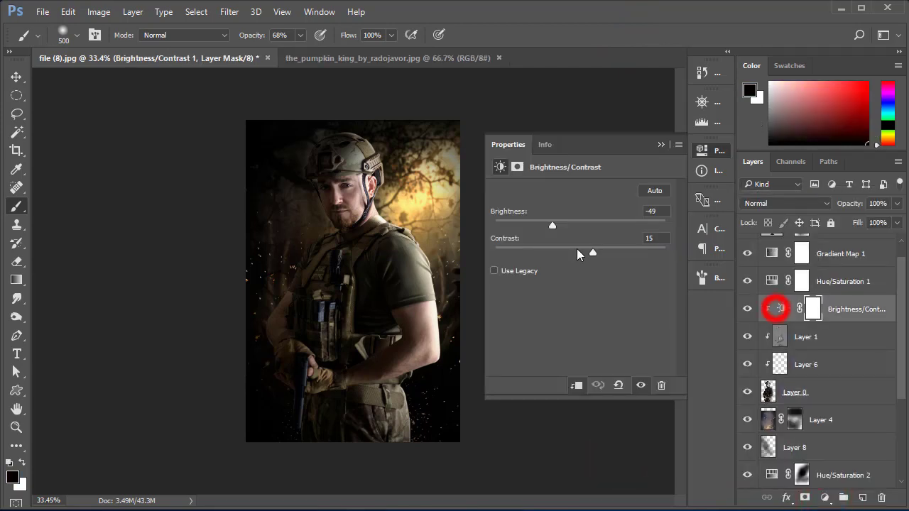
mouse_move(554, 226)
mouse_down()
mouse_move(538, 226)
mouse_move(551, 226)
mouse_up()
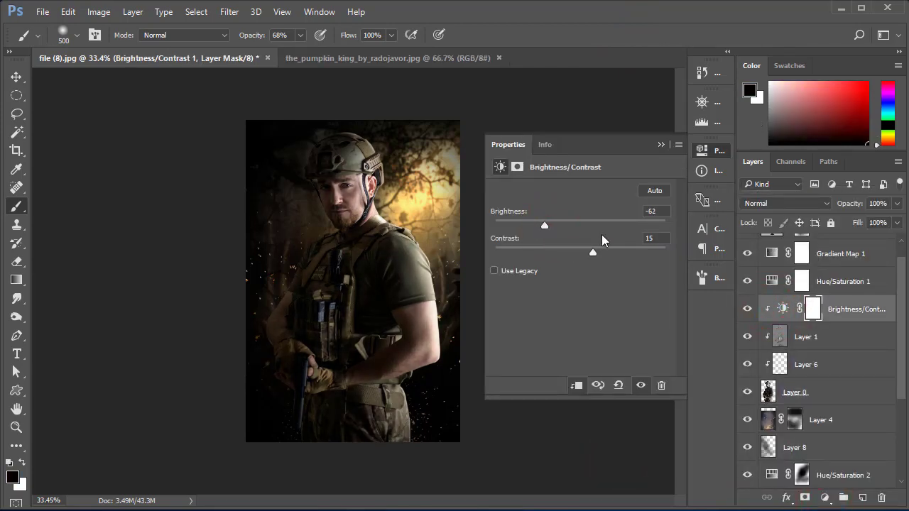
click(658, 143)
Step: Reduce Hue/Saturation 1 saturation to -37 and select Gradient Map 1
double_click(771, 281)
click(551, 265)
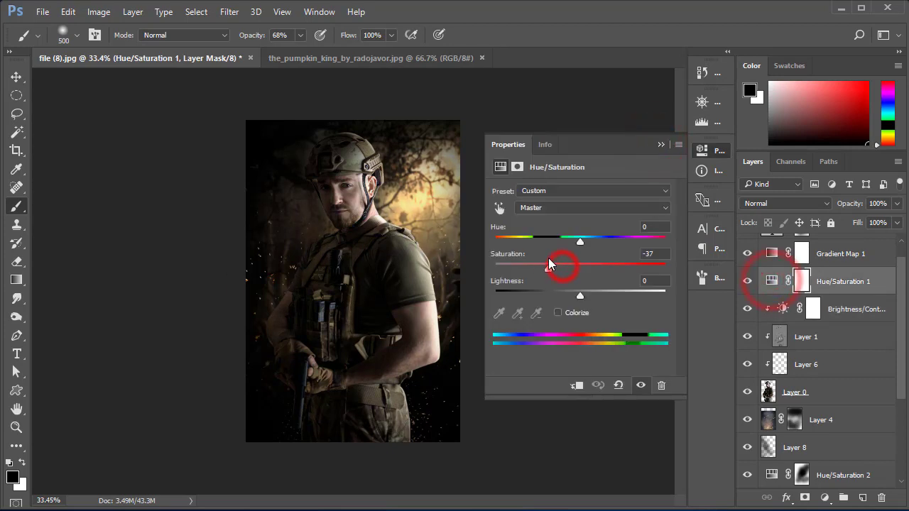
click(660, 146)
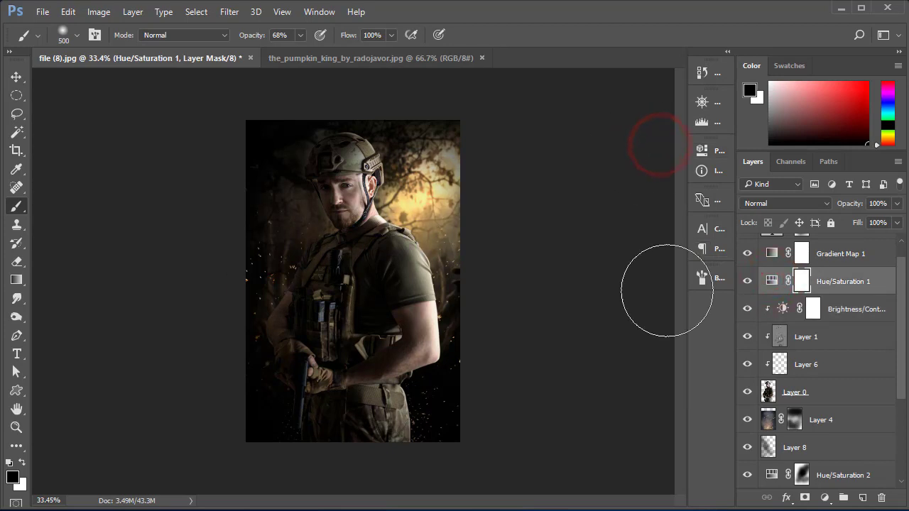
scroll(843, 335, up, 1)
click(847, 274)
Step: Paint a brown glow down the soldier's right side on new Layer 10, clipped below
click(863, 498)
alt+click(412, 266)
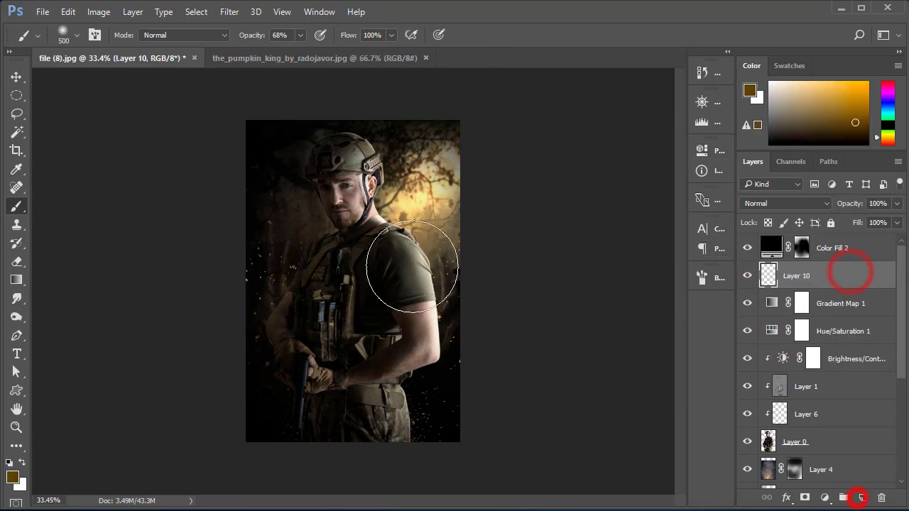
drag(395, 180, 457, 395)
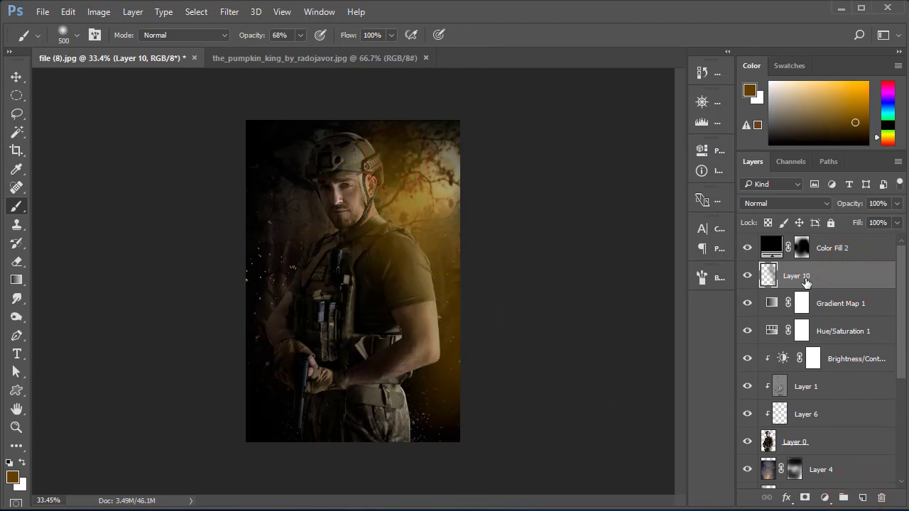
drag(808, 270, 810, 335)
right_click(818, 331)
click(597, 325)
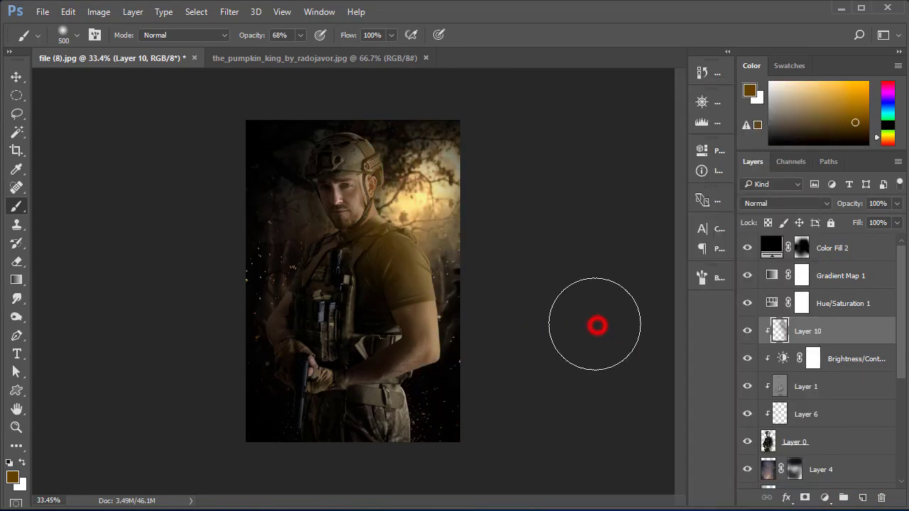
Step: Set Layer 10 to Color Dodge at 46% opacity and extend the glow to the chest
click(404, 106)
click(765, 203)
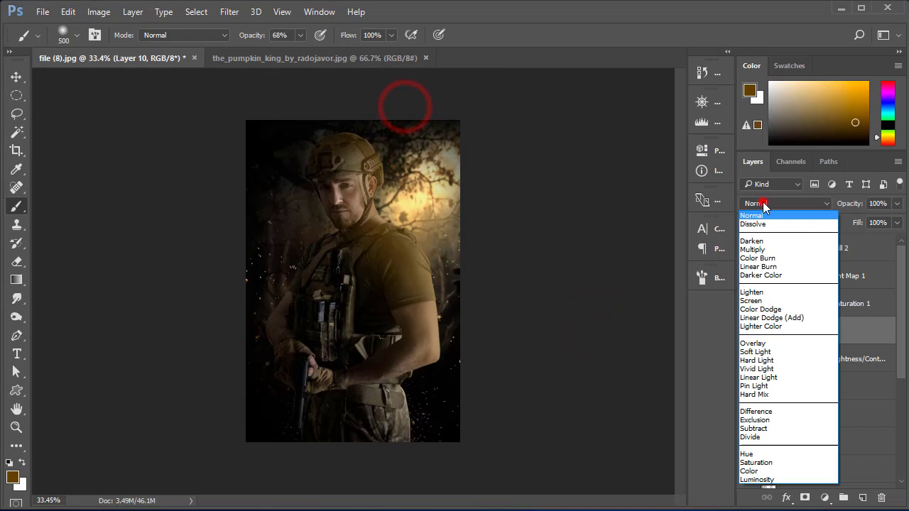
click(774, 306)
drag(871, 221, 861, 220)
drag(347, 280, 347, 338)
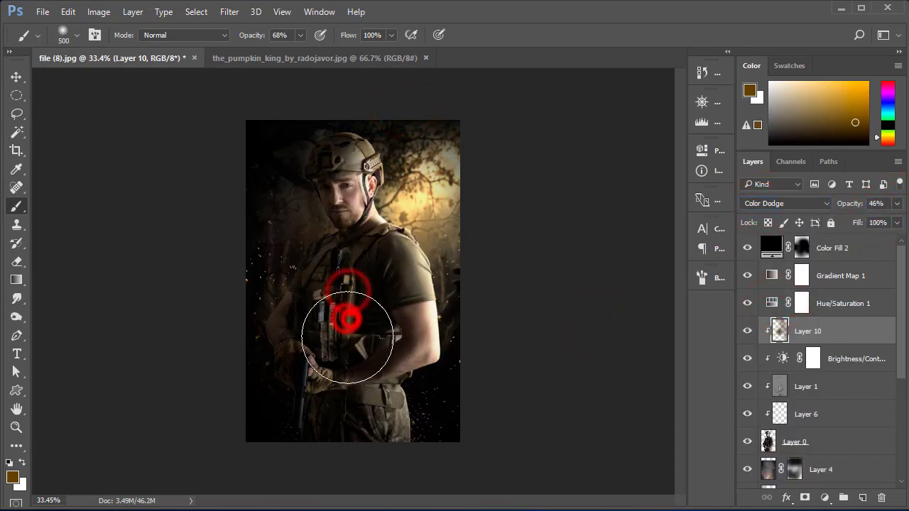
Step: Dab a Color Dodge glow near the helmet on new Layer 11
drag(387, 149, 503, 284)
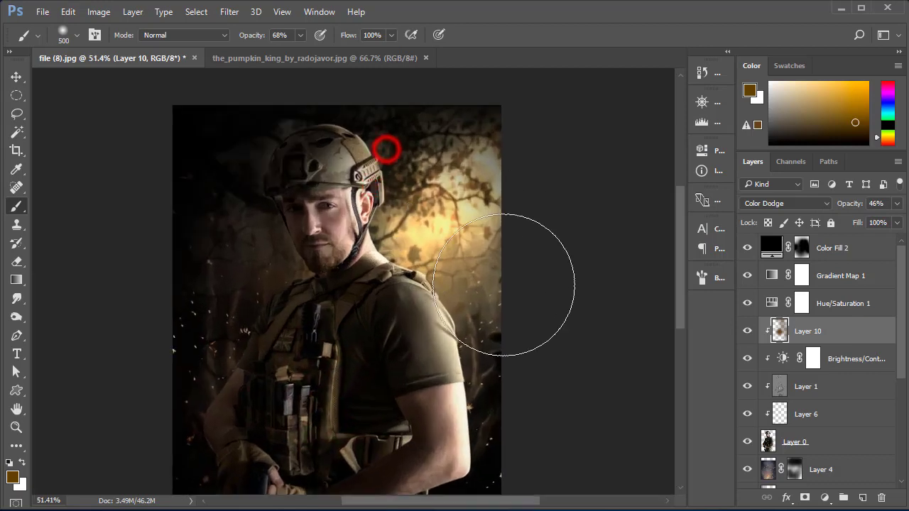
click(863, 498)
click(466, 230)
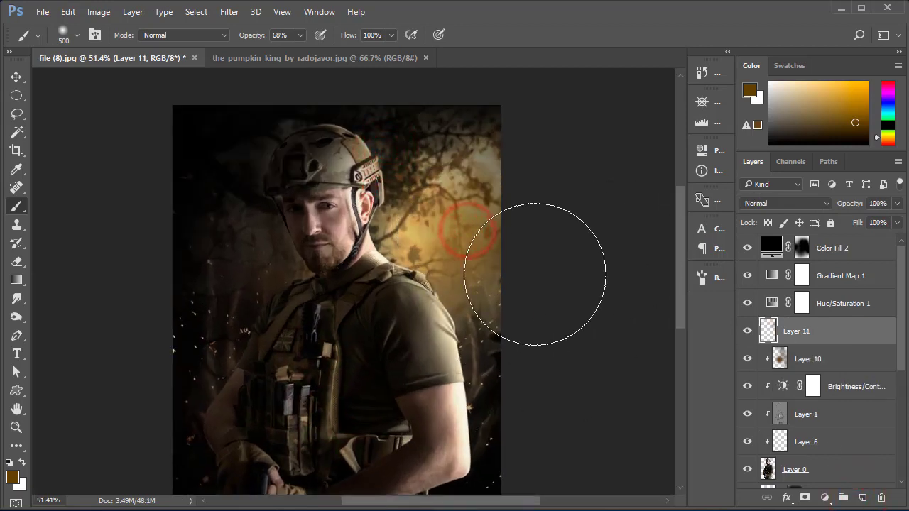
click(779, 204)
click(768, 298)
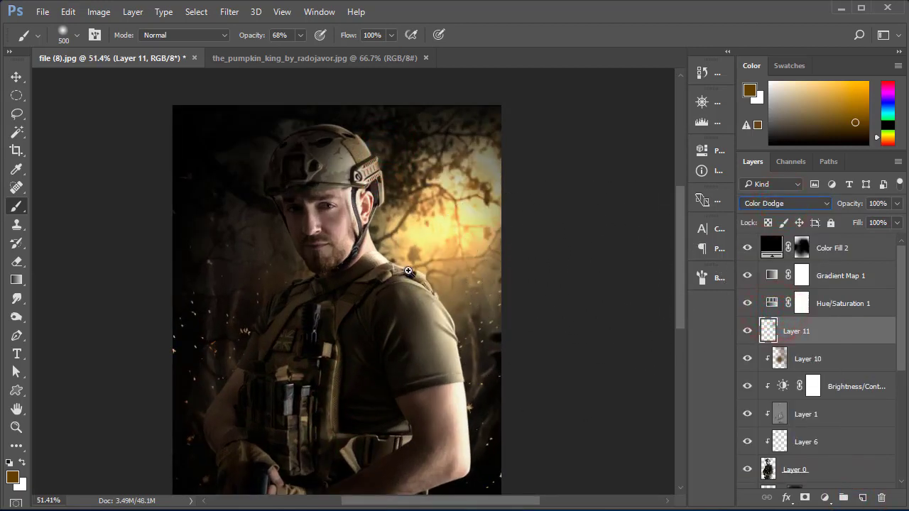
Step: Add a Threshold adjustment layer above Color Fill 2
drag(408, 271, 396, 243)
click(822, 248)
click(824, 498)
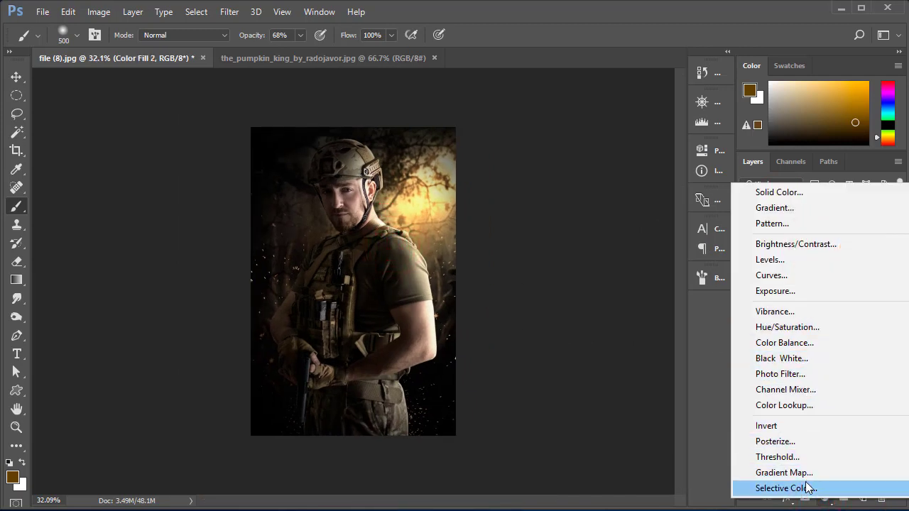
click(806, 456)
Step: Try a Threshold level of 102, then remove the Threshold adjustment
drag(581, 270, 525, 270)
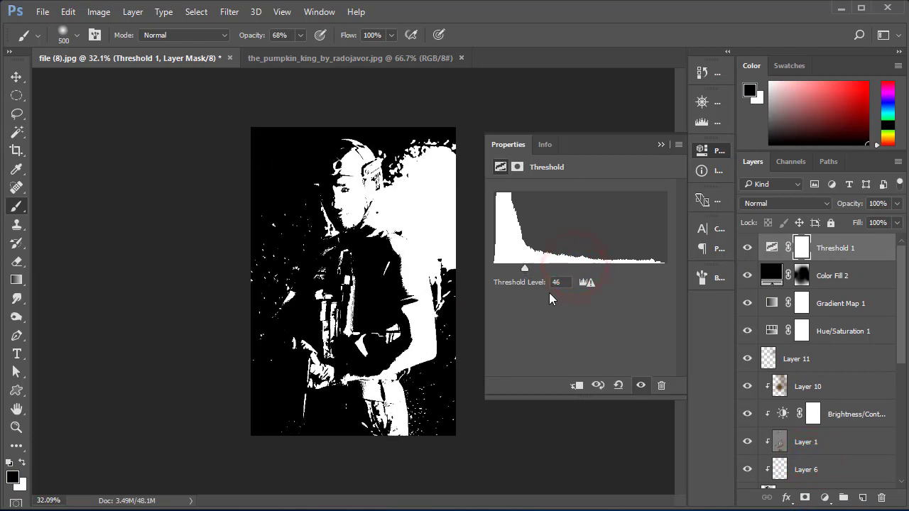
click(619, 385)
click(661, 145)
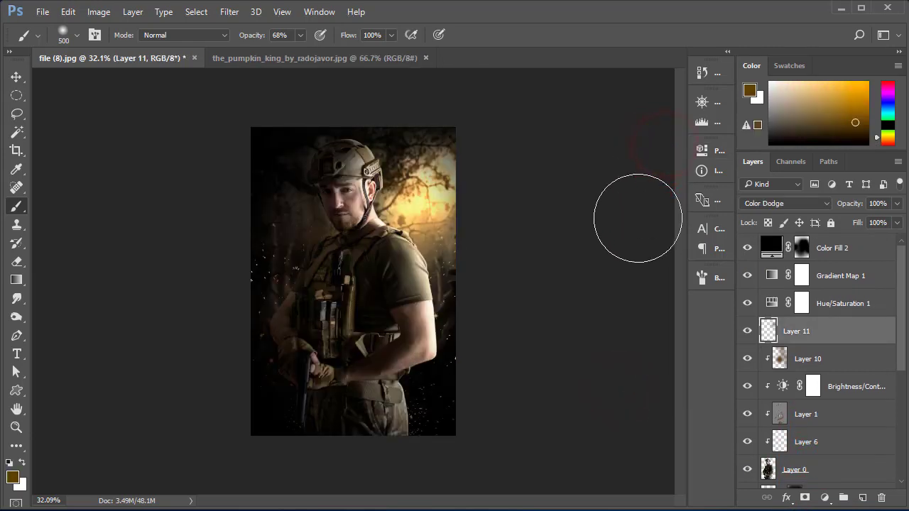
Step: Delete Layers 2 and 3 from the stack
scroll(776, 451, down, 5)
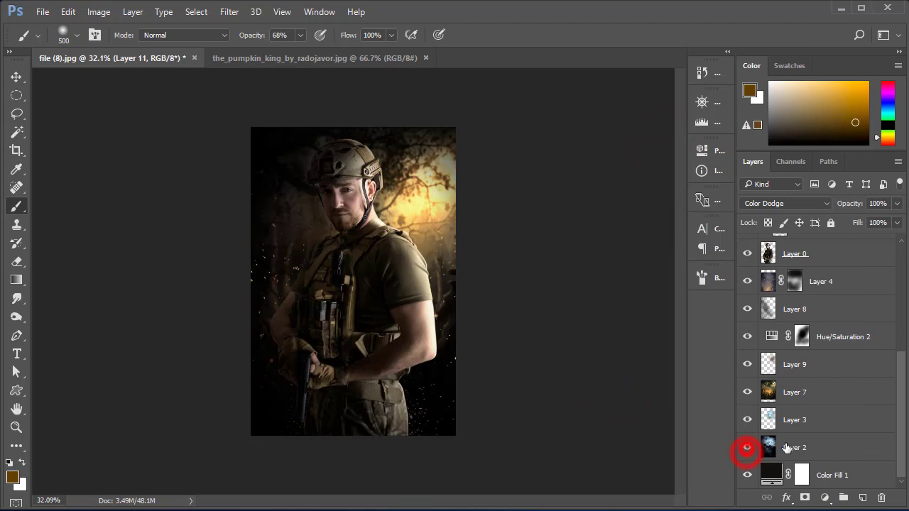
click(788, 448)
click(796, 417)
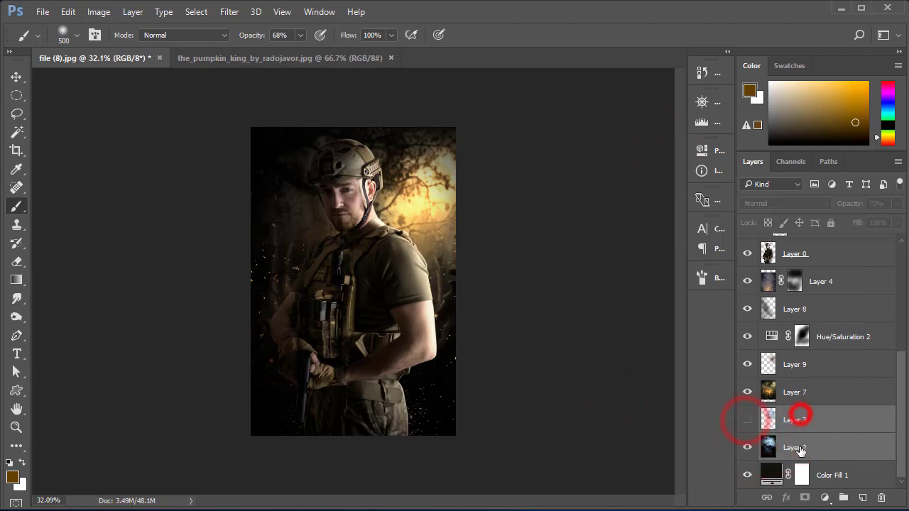
shift+click(796, 444)
key(Delete)
Step: Change Color Fill 1 to the lighter dark grey 4b4848
double_click(773, 476)
drag(544, 263, 541, 267)
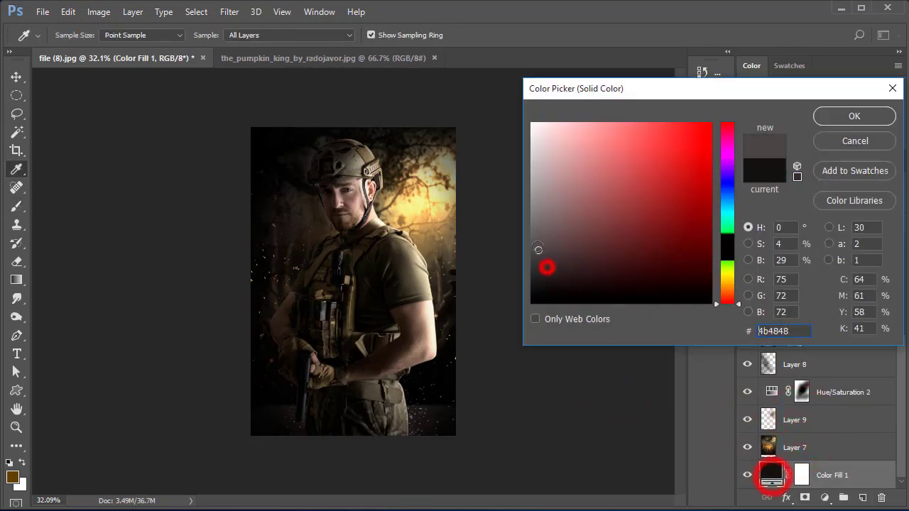
click(837, 116)
Step: Set Layer 7's opacity to 61%
click(832, 446)
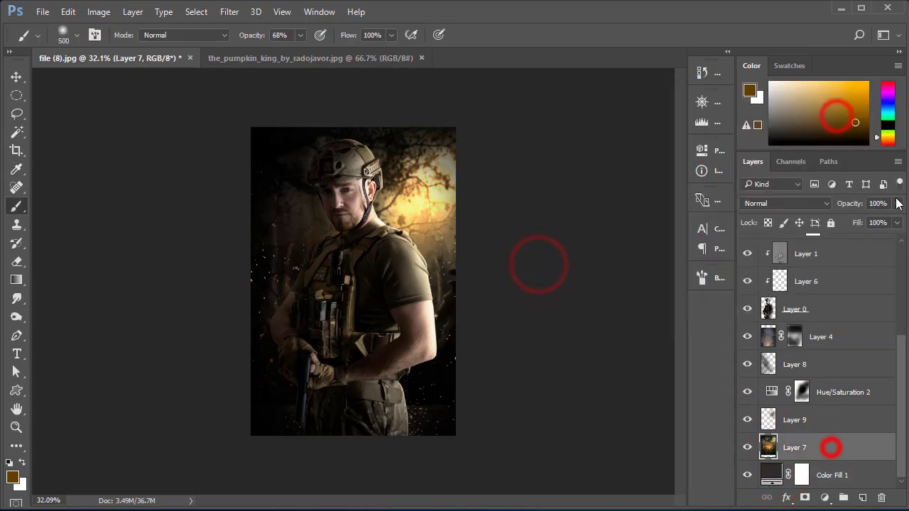
drag(897, 203, 872, 221)
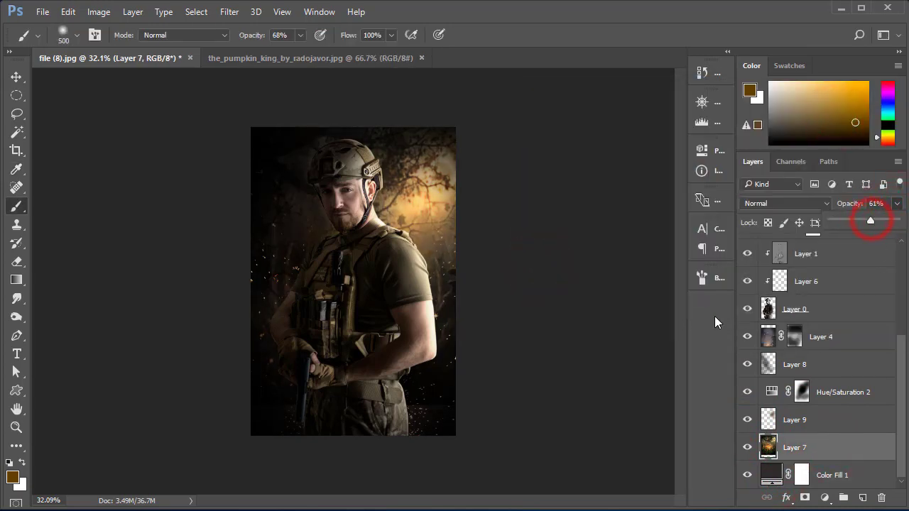
key(ctrl+plus)
scroll(817, 319, up, 3)
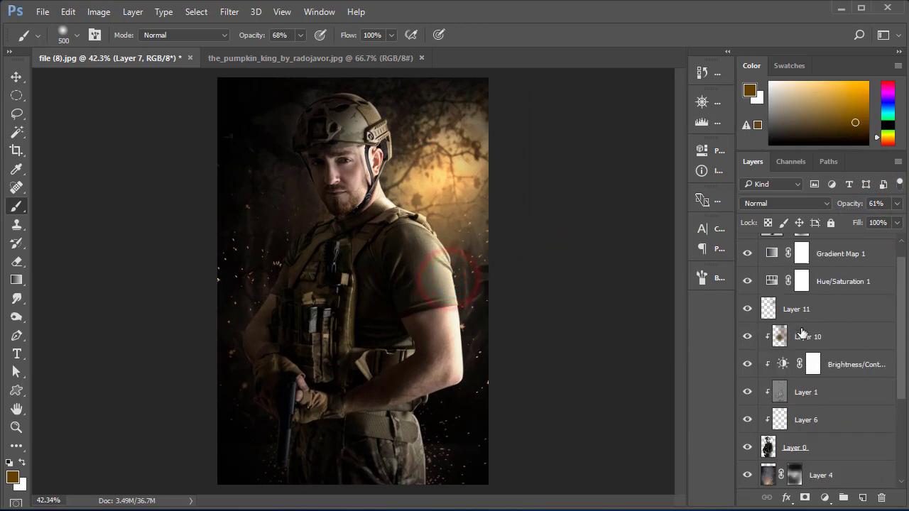
Step: Add Color Dodge Layer 12 above Layer 11, enlarging its head glow to about 222%
click(837, 279)
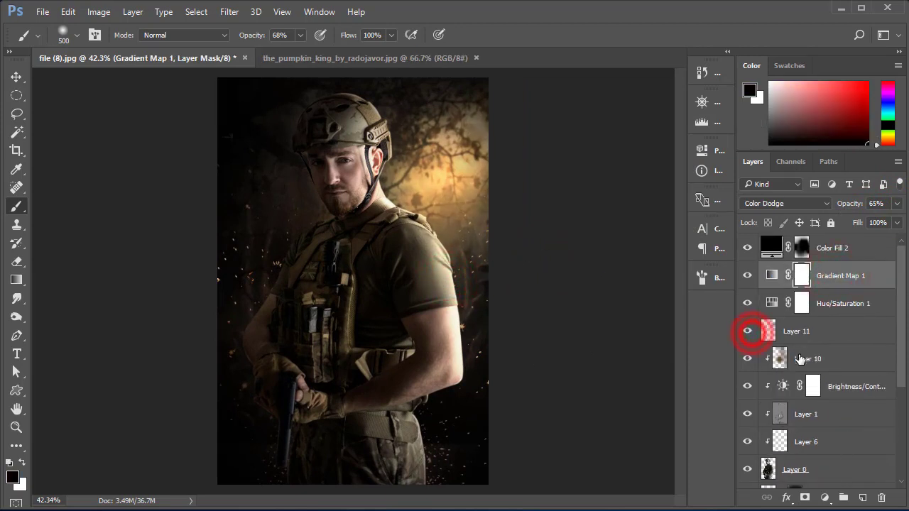
click(796, 331)
right_click(563, 203)
click(446, 163)
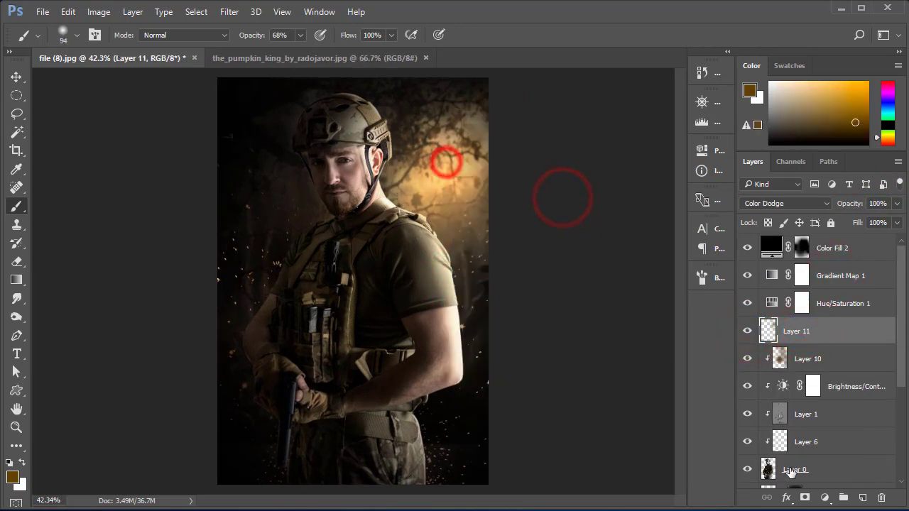
click(862, 498)
click(450, 176)
click(757, 203)
click(761, 309)
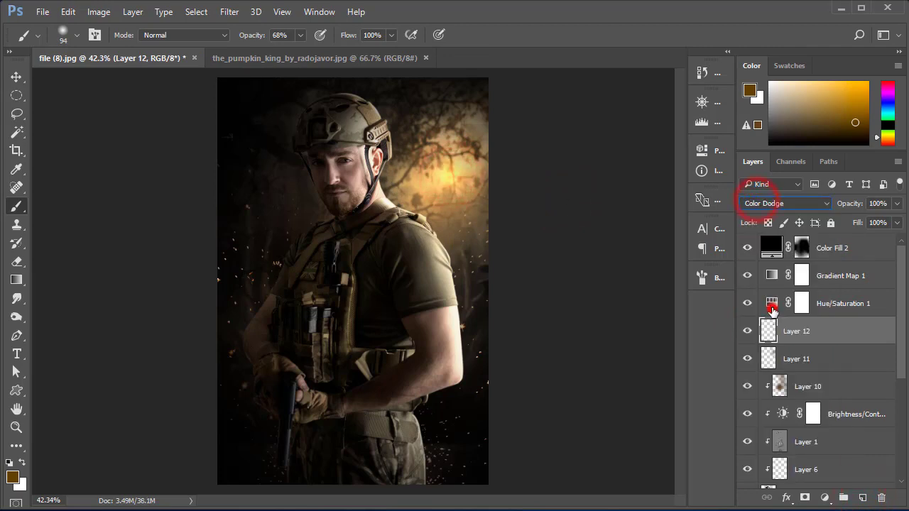
key(ctrl+t)
mouse_move(471, 193)
mouse_down()
mouse_move(468, 237)
mouse_move(419, 214)
mouse_up()
Step: Drag the cloudy sky photo into the poster as Layer 13 and resize it
key(Return)
key(b)
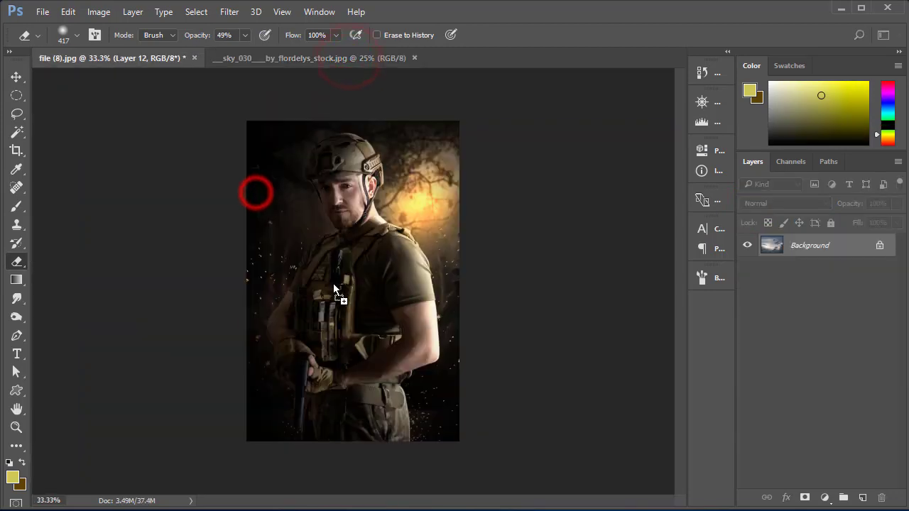
drag(255, 197, 334, 283)
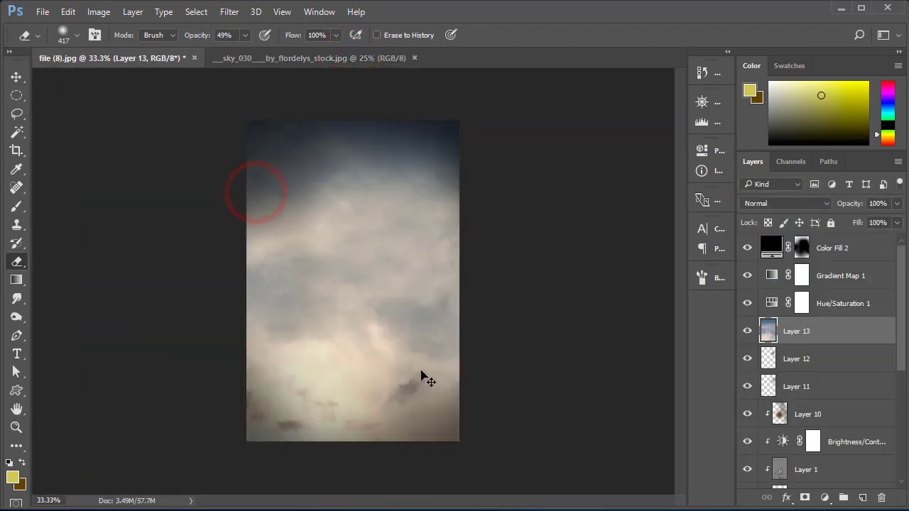
key(ctrl+t)
mouse_move(83, 112)
mouse_down()
mouse_move(355, 324)
mouse_move(260, 258)
mouse_move(186, 223)
mouse_up()
click(630, 34)
Step: Set Layer 13 to Vivid Light and enlarge it past the canvas edges over the soldier
click(768, 203)
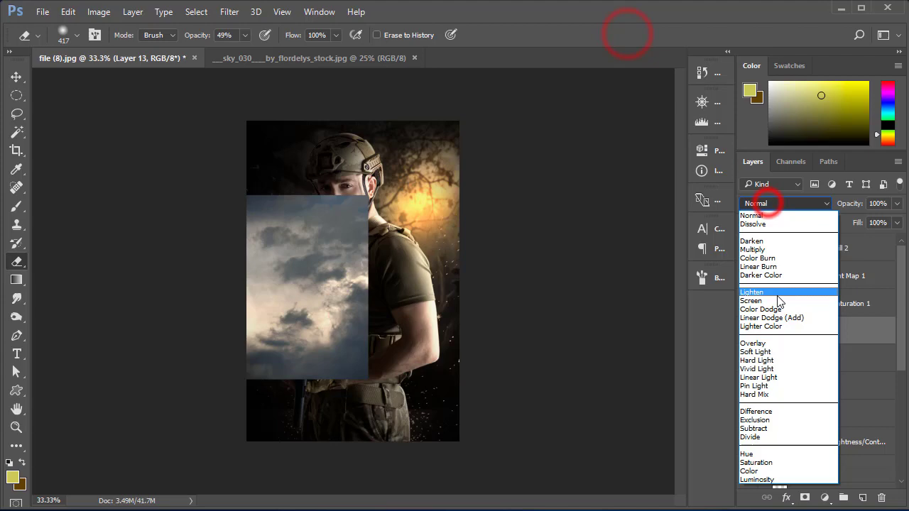
click(793, 368)
drag(300, 317, 398, 298)
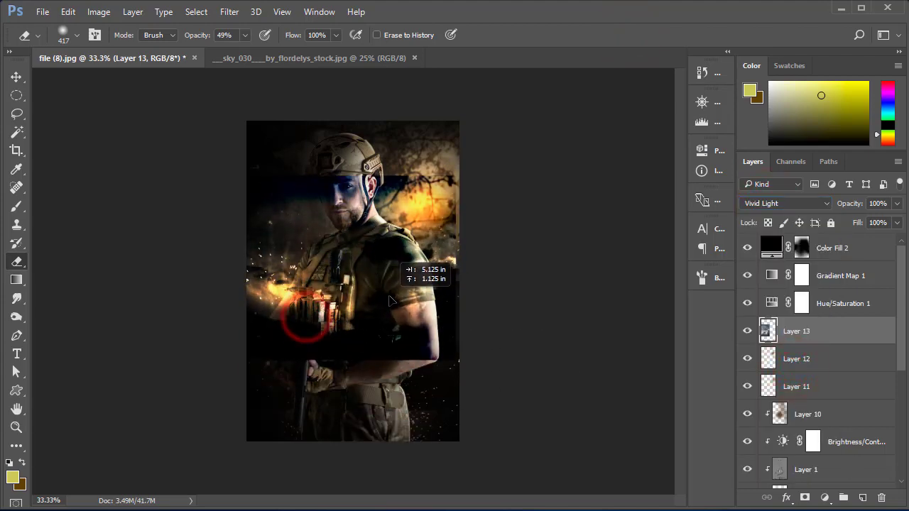
key(ctrl+t)
drag(516, 361, 467, 426)
drag(405, 314, 417, 275)
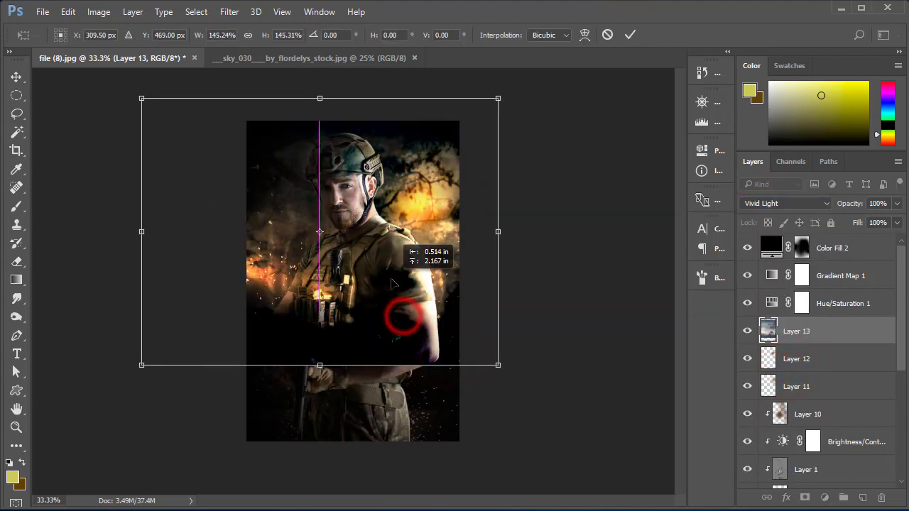
click(632, 36)
Step: Erase the Layer 13 sky off the soldier's arm, shoulder, chest and lower body
click(400, 138)
click(462, 226)
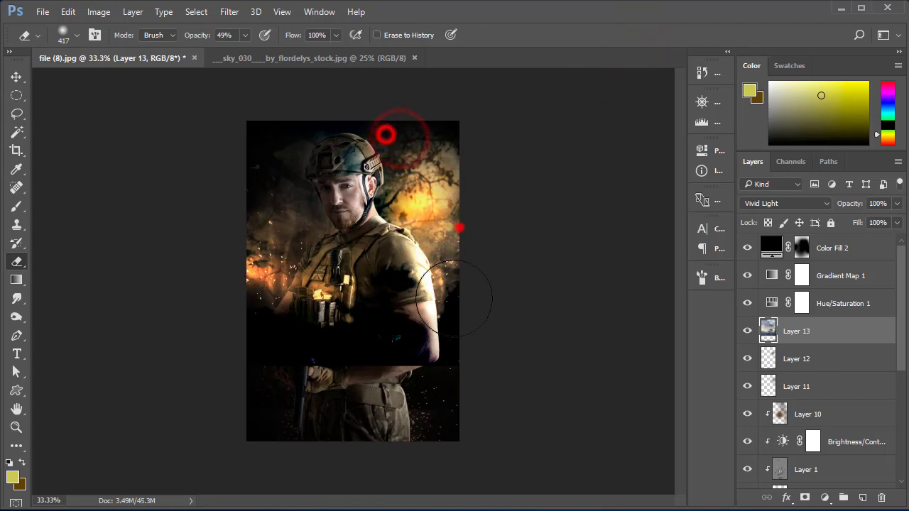
drag(476, 302, 426, 334)
click(277, 352)
click(341, 375)
click(369, 276)
drag(357, 284, 362, 349)
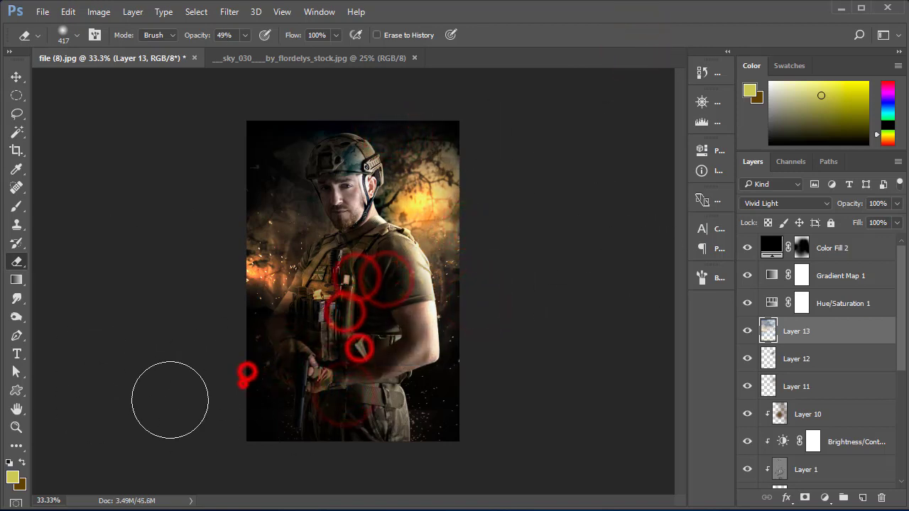
click(288, 379)
click(334, 397)
click(438, 348)
click(469, 183)
Step: Bring the cloudy sky image in again as a new layer in Linear Dodge (Add) mode
click(313, 58)
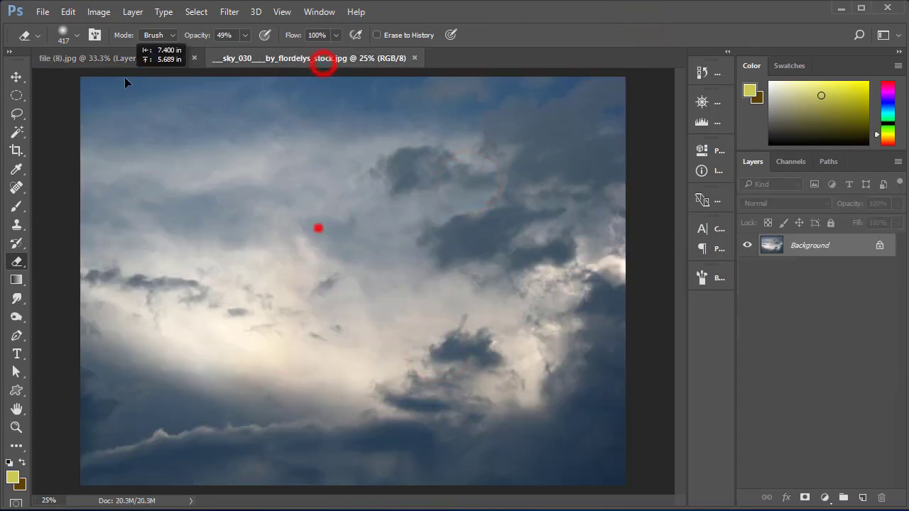
drag(315, 227, 318, 228)
click(767, 204)
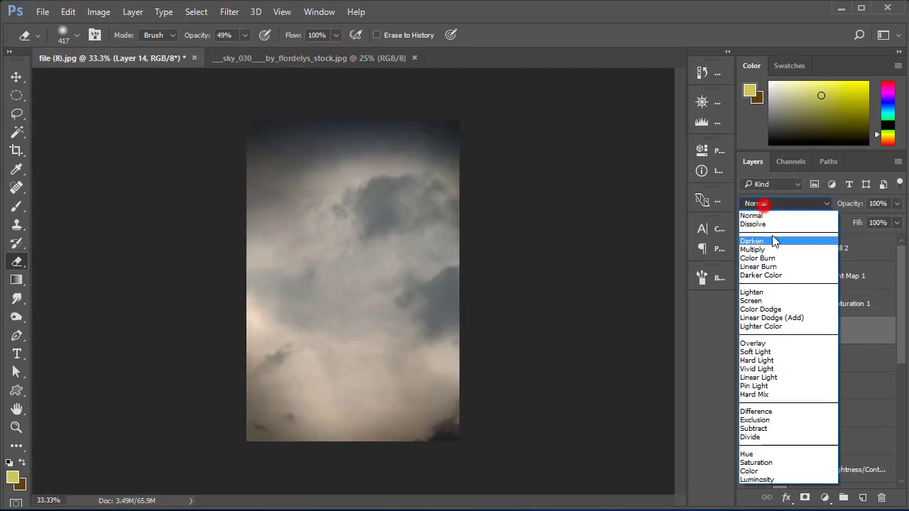
click(794, 308)
Step: Shrink, flip horizontally and reposition the new sky layer over the soldier
key(ctrl+t)
drag(192, 127, 166, 107)
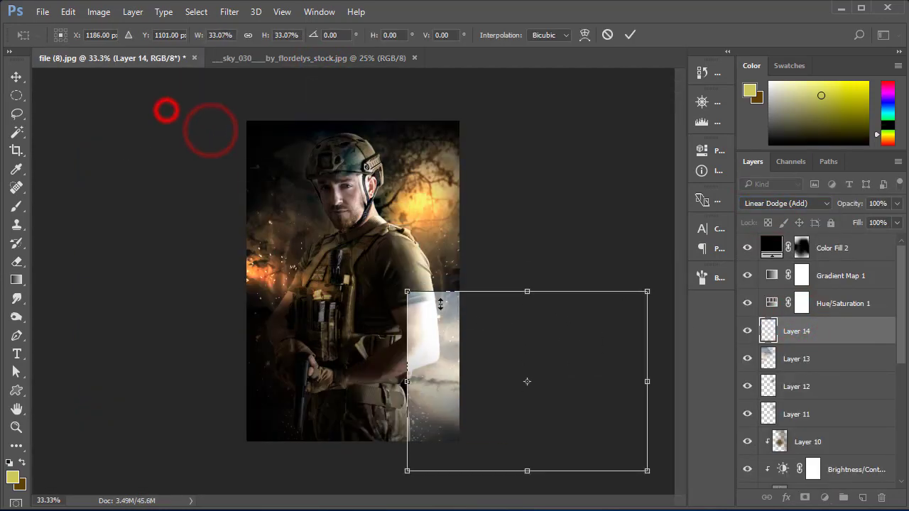
mouse_move(604, 402)
mouse_down()
mouse_move(361, 375)
mouse_move(380, 363)
mouse_up()
right_click(321, 384)
click(378, 313)
mouse_move(469, 260)
mouse_down()
mouse_move(493, 230)
mouse_move(244, 243)
mouse_up()
click(629, 34)
Step: Erase the new sky layer off the soldier's torso, arms, hands, shoulder and face
key(e)
drag(289, 213, 319, 356)
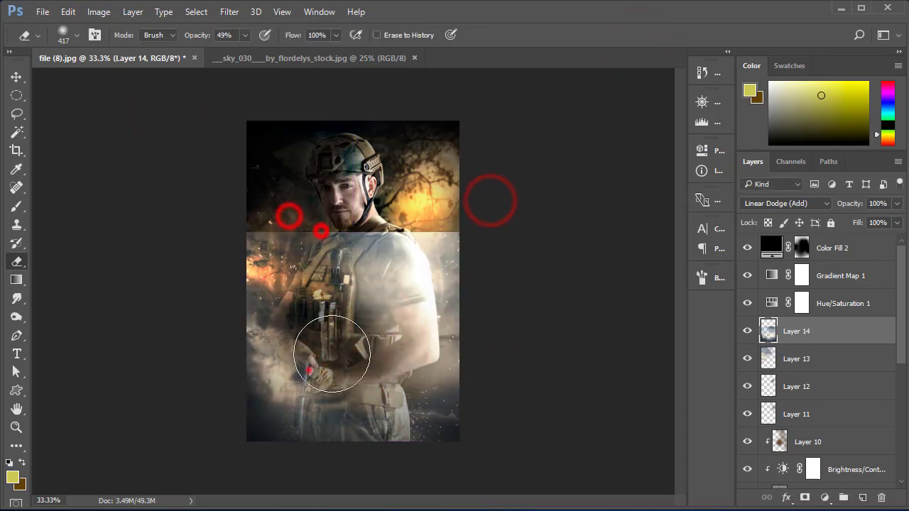
drag(250, 355, 306, 372)
drag(416, 237, 410, 288)
mouse_move(445, 346)
mouse_down()
mouse_move(274, 277)
mouse_move(345, 300)
mouse_up()
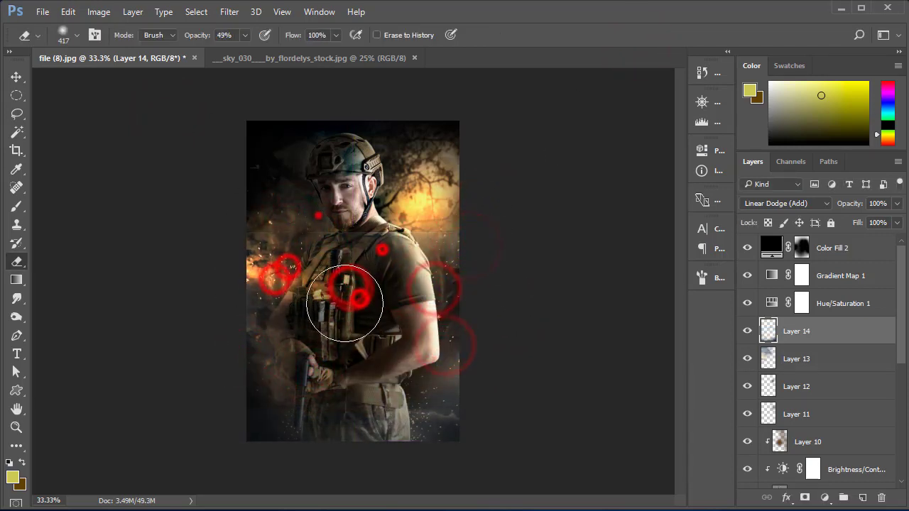
drag(349, 252, 471, 307)
drag(426, 248, 390, 294)
drag(304, 334, 285, 240)
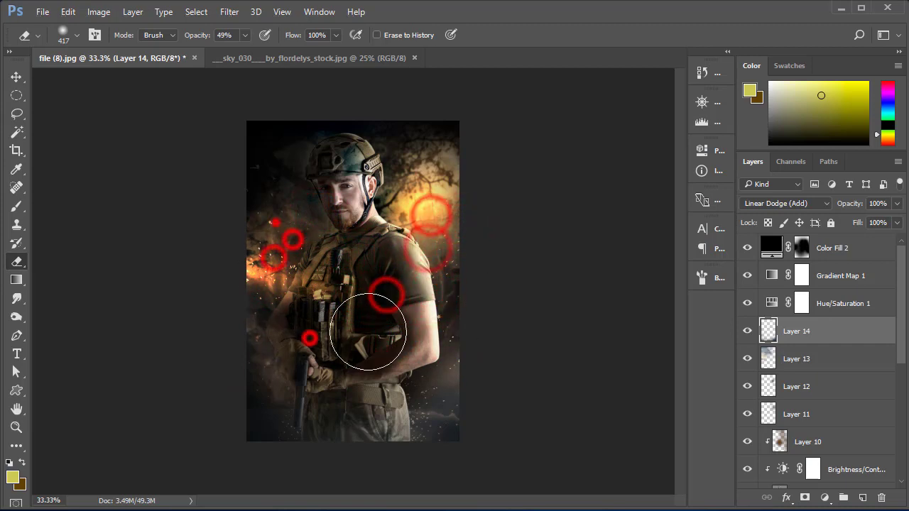
drag(274, 205, 356, 227)
scroll(782, 398, down, 3)
Step: Select Layer 7 and erase along the image's bottom and lower-right edges
scroll(797, 422, down, 2)
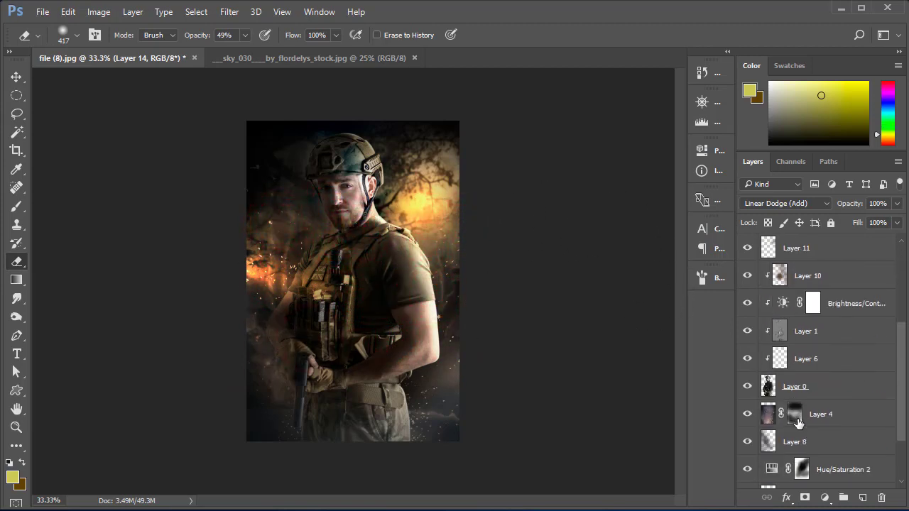
scroll(837, 429, down, 2)
click(832, 450)
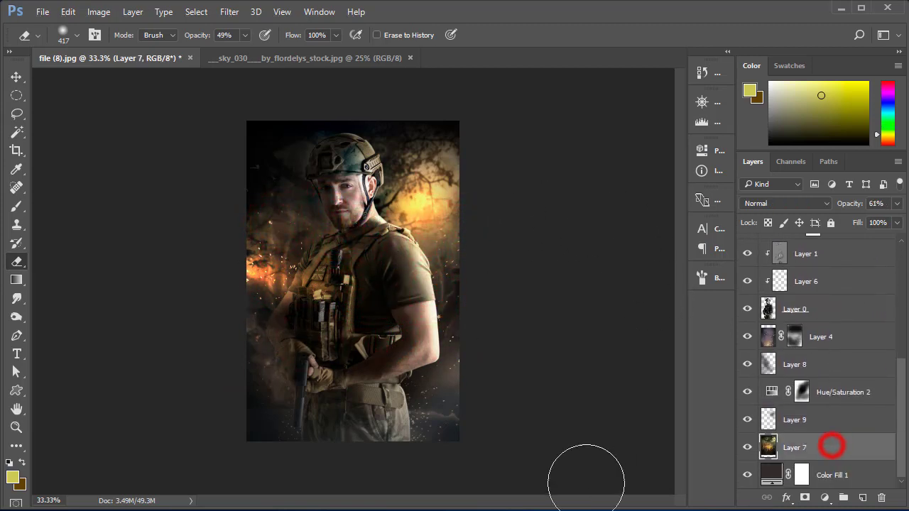
click(493, 417)
click(304, 432)
click(233, 426)
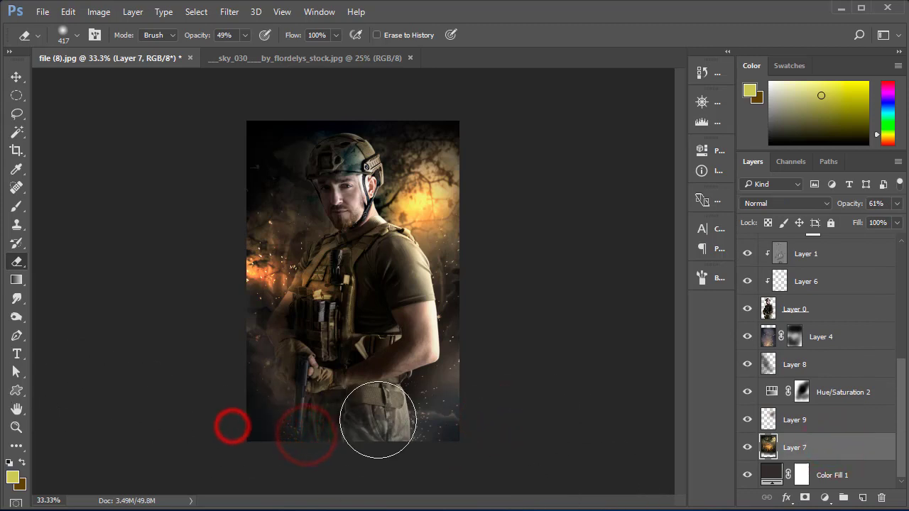
click(545, 347)
click(515, 412)
click(424, 420)
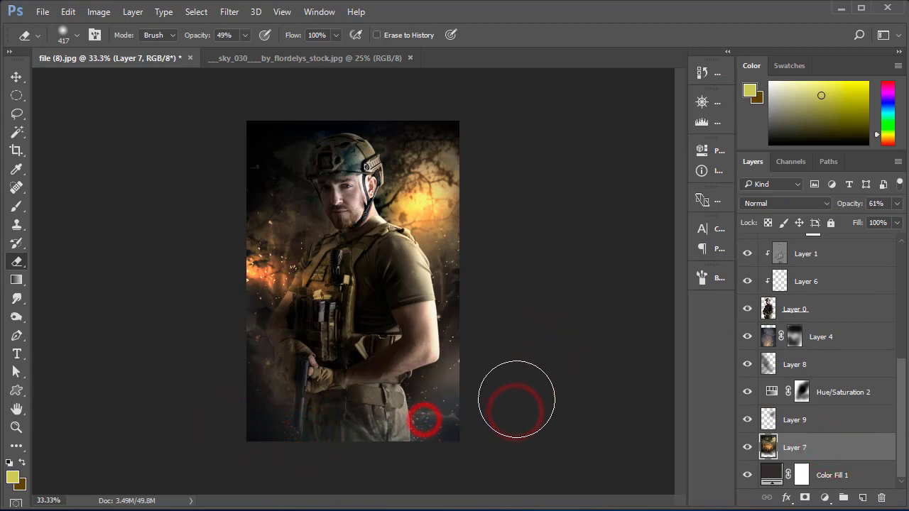
Step: Select Layers 0 and 1 and merge the visible layers with Ctrl+Shift+E
scroll(810, 384, up, 1)
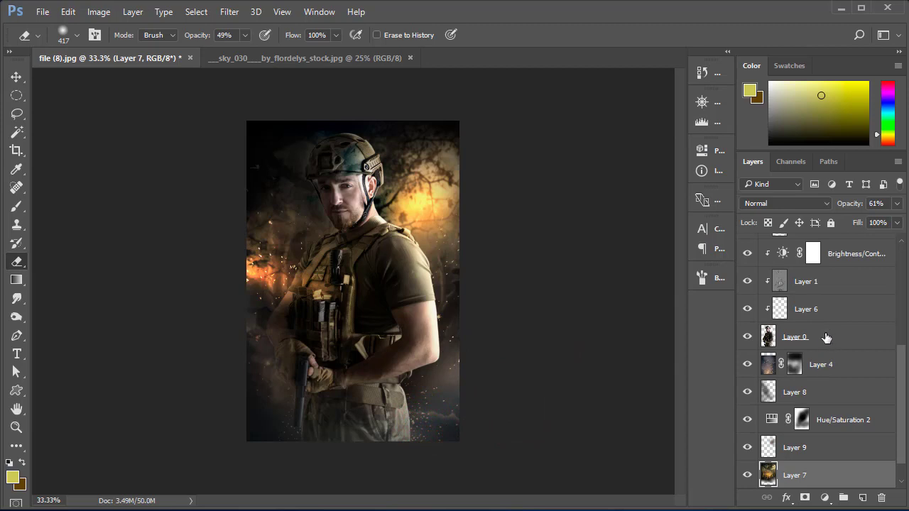
click(835, 339)
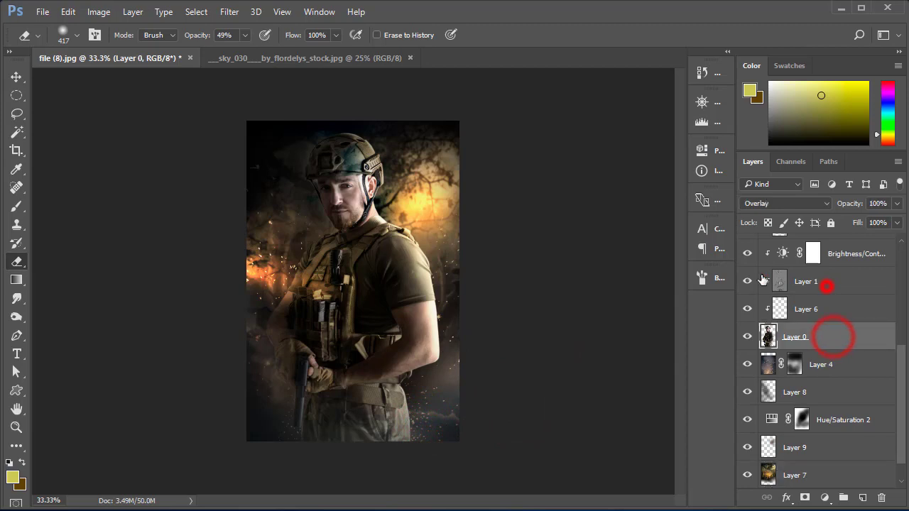
click(827, 283)
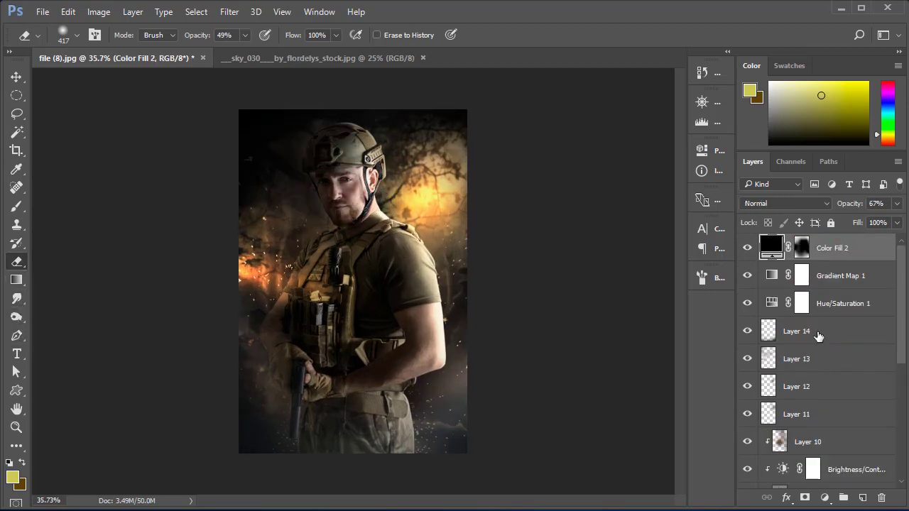
key(ctrl+shift+e)
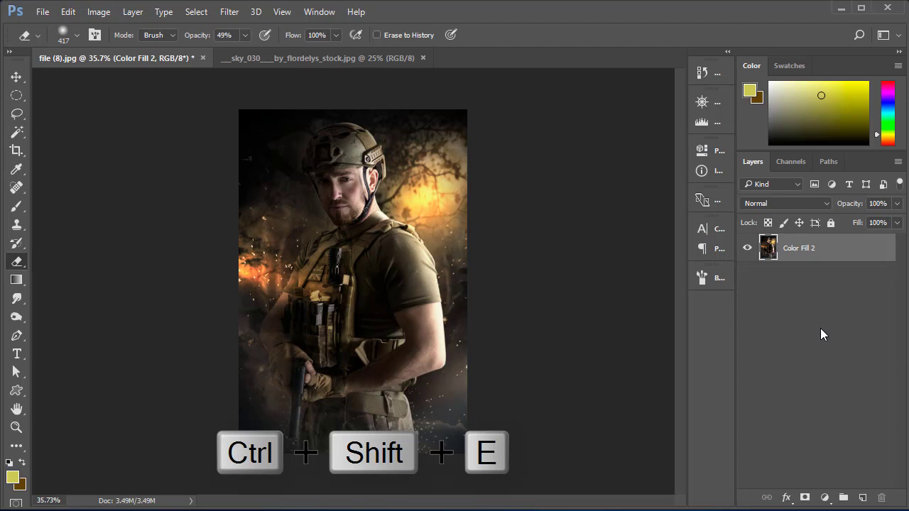
Step: Apply a Camera Raw Filter with added Clarity, Yellows saturation -34 and Greens -2
click(230, 12)
click(264, 94)
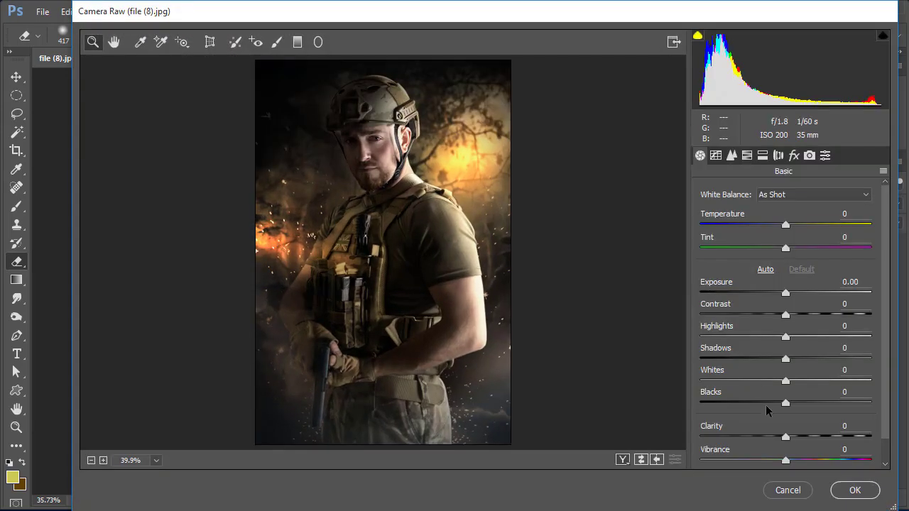
drag(787, 437, 802, 437)
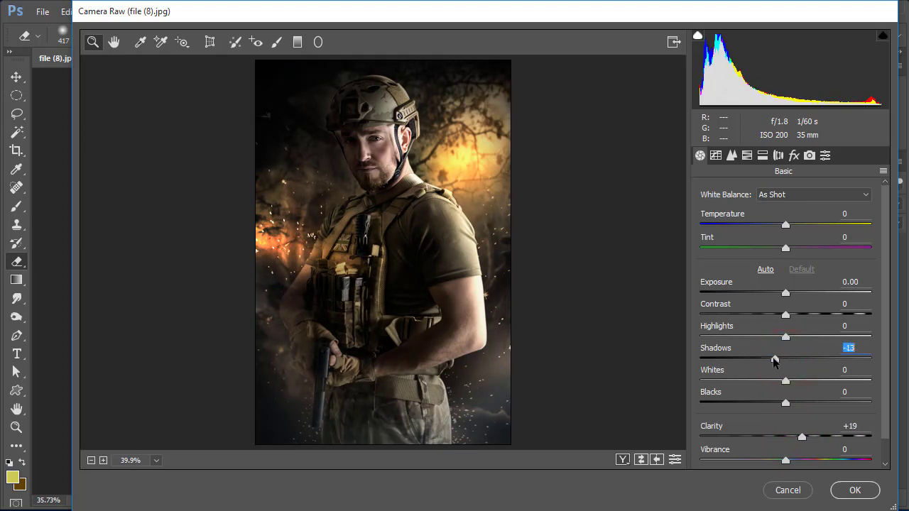
click(747, 155)
click(711, 216)
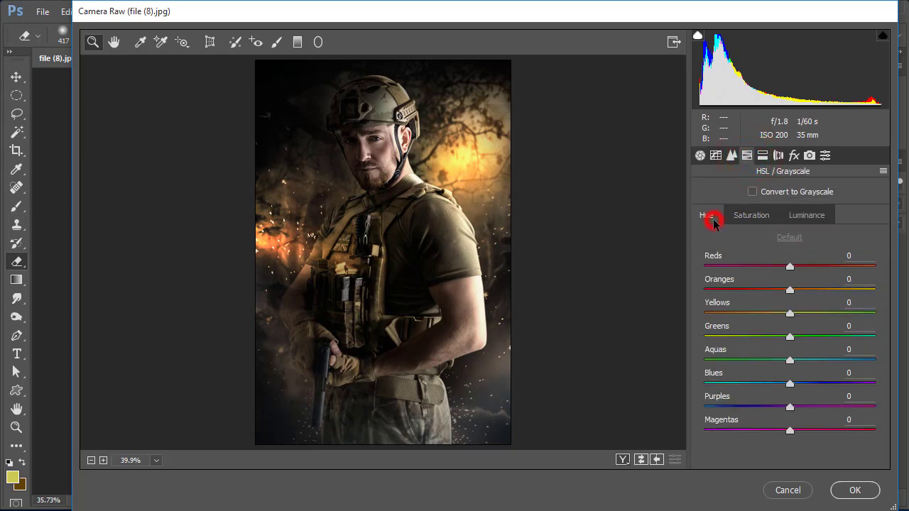
click(738, 220)
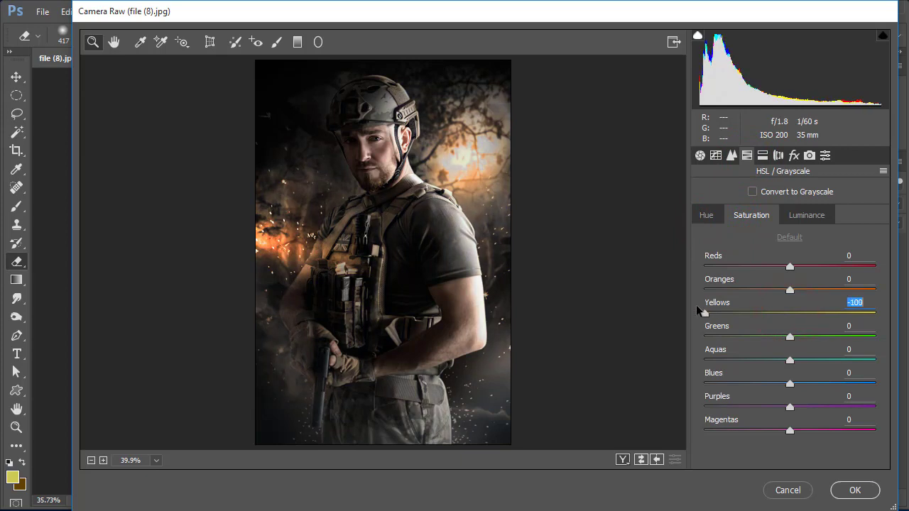
drag(697, 306, 757, 312)
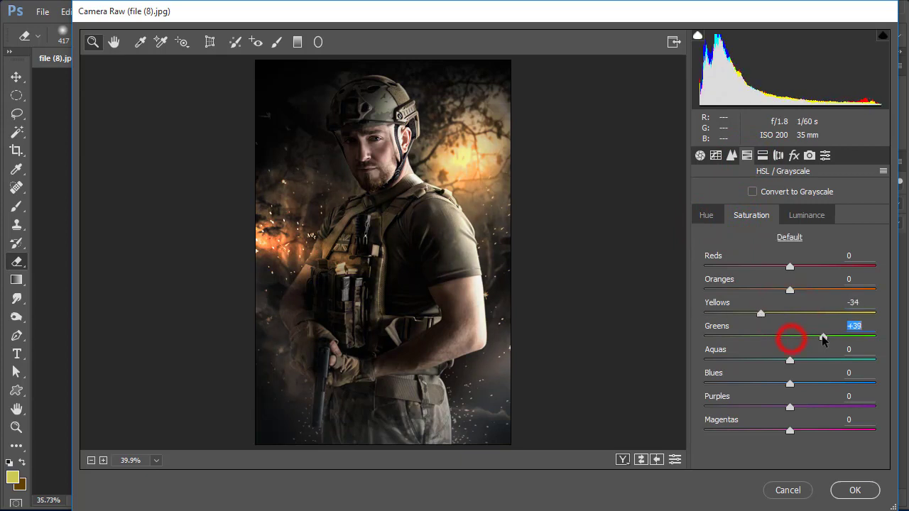
drag(834, 340, 788, 345)
click(853, 491)
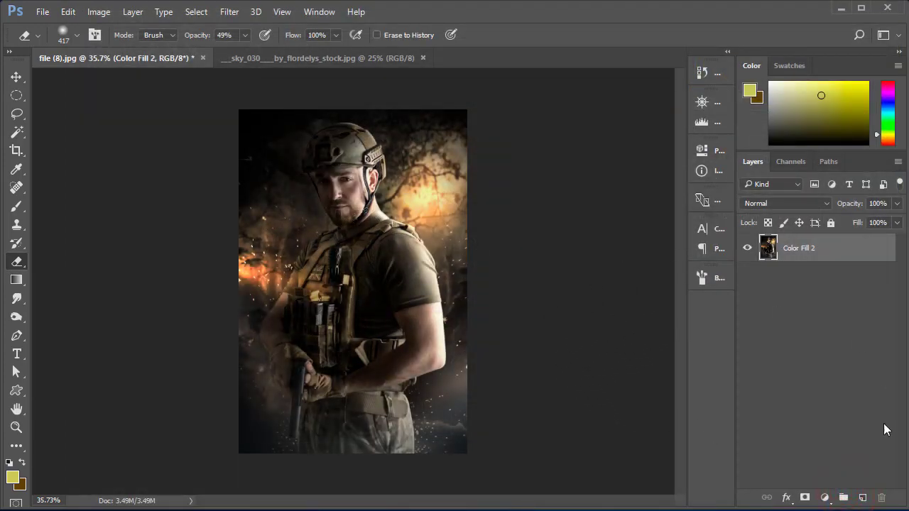
Step: Add a near-black grey Solid Color fill layer beneath the poster layer
click(826, 498)
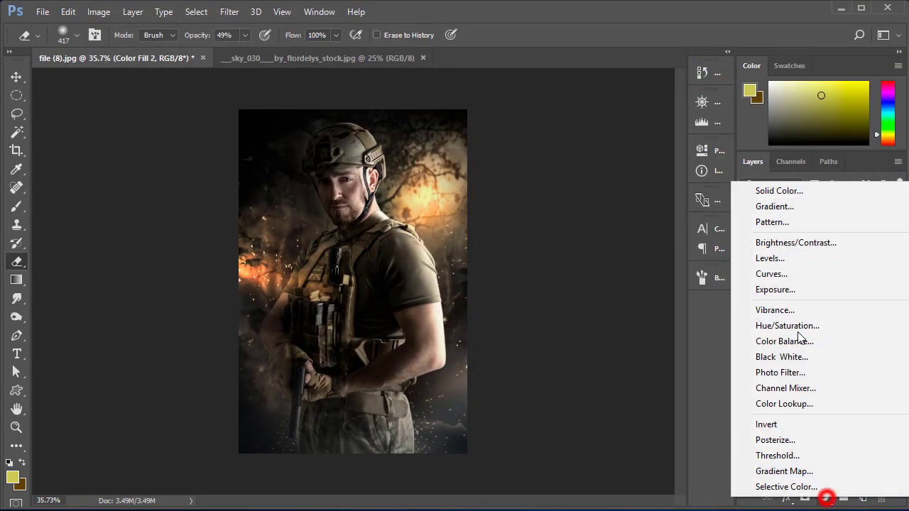
click(780, 191)
drag(545, 270, 527, 273)
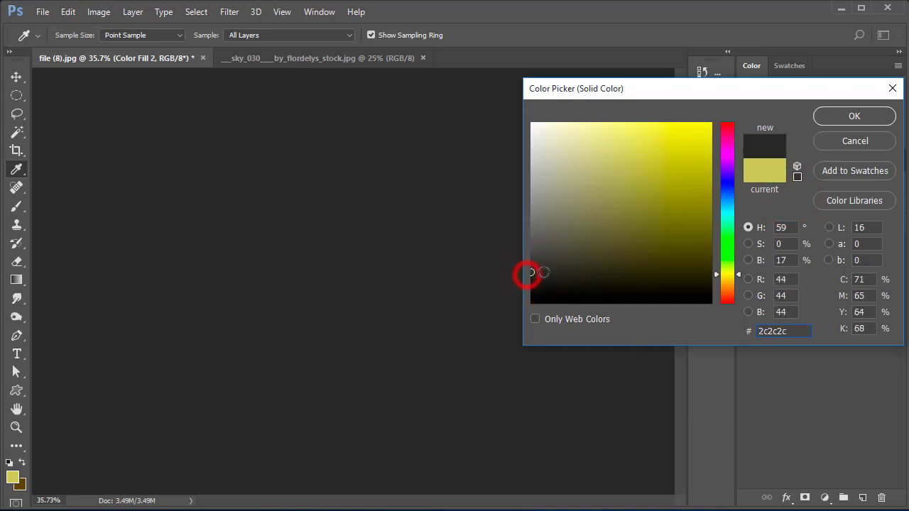
click(538, 276)
click(831, 122)
key(e)
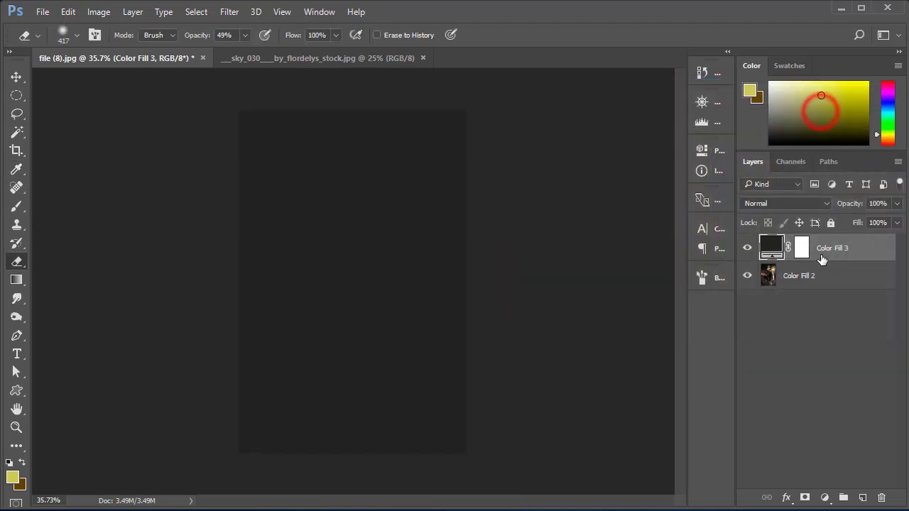
mouse_move(802, 248)
mouse_down()
mouse_move(832, 261)
mouse_move(818, 308)
mouse_up()
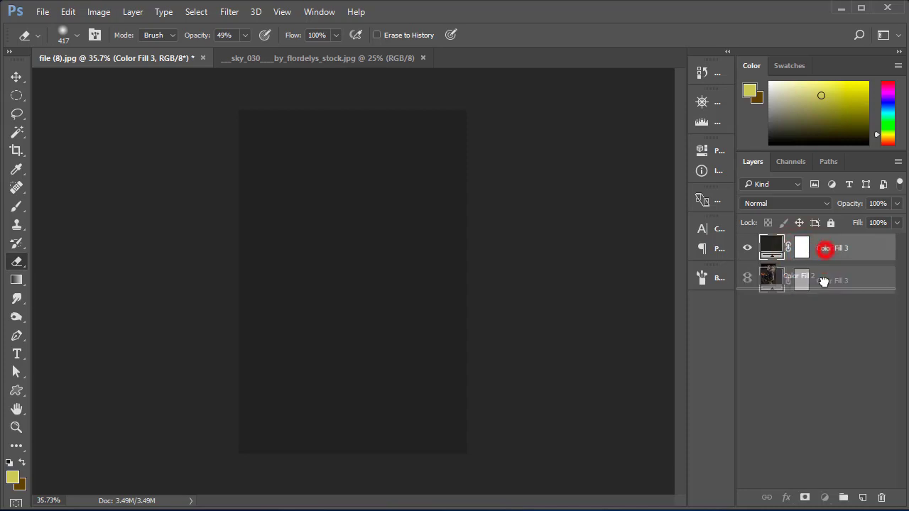
Step: Add a layer mask to Color Fill 2 and set up a soft black brush at 68% opacity
click(790, 257)
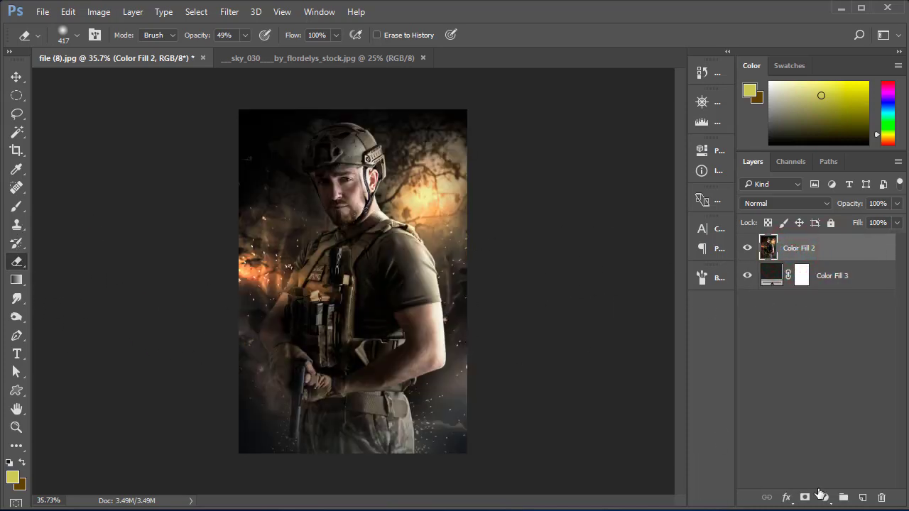
click(806, 498)
click(17, 207)
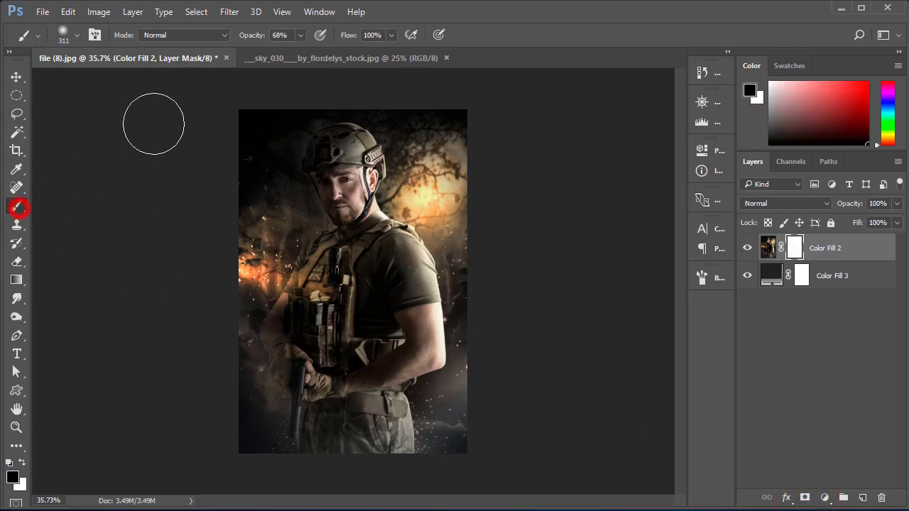
right_click(311, 99)
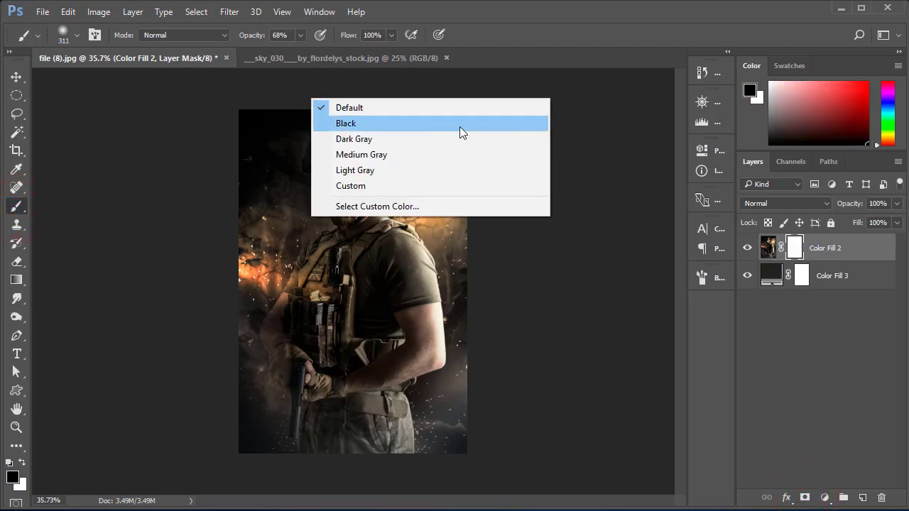
right_click(246, 159)
click(280, 95)
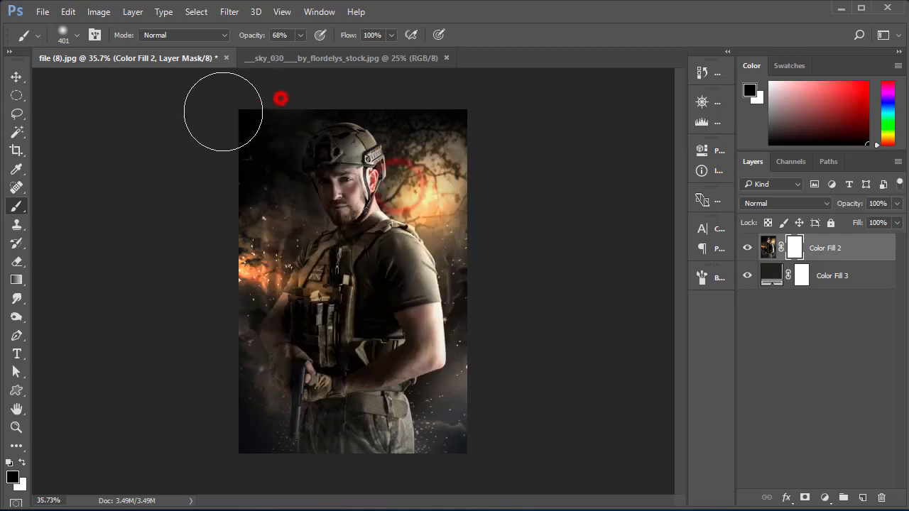
Step: Paint the mask to fade the background right of the soldier and above his helmet
drag(474, 330, 362, 96)
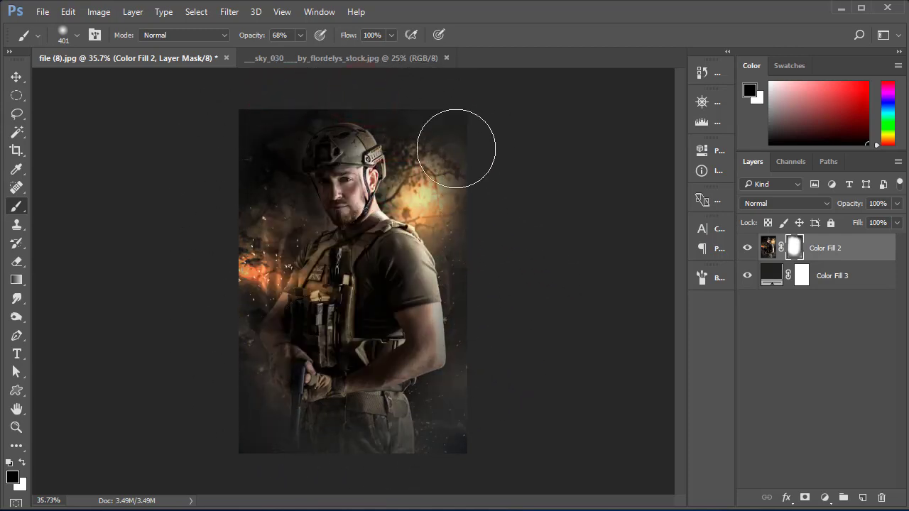
click(488, 123)
click(526, 271)
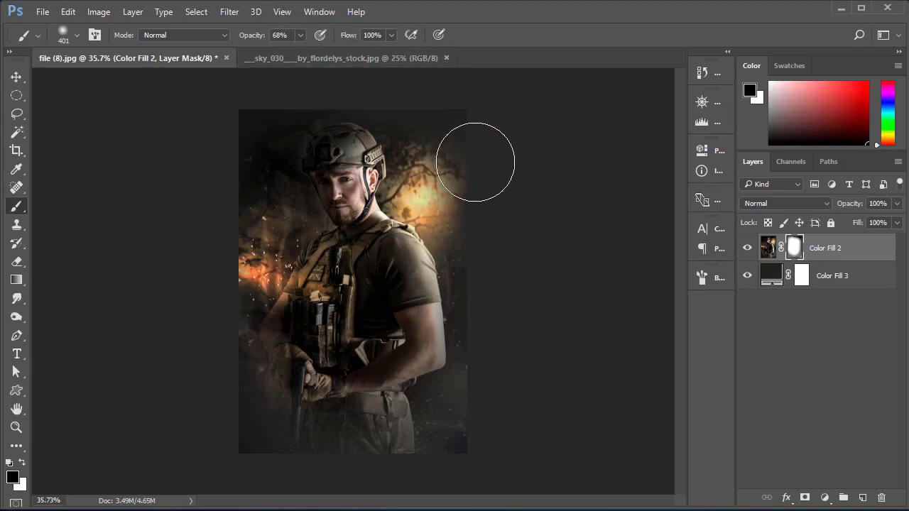
click(474, 209)
click(517, 250)
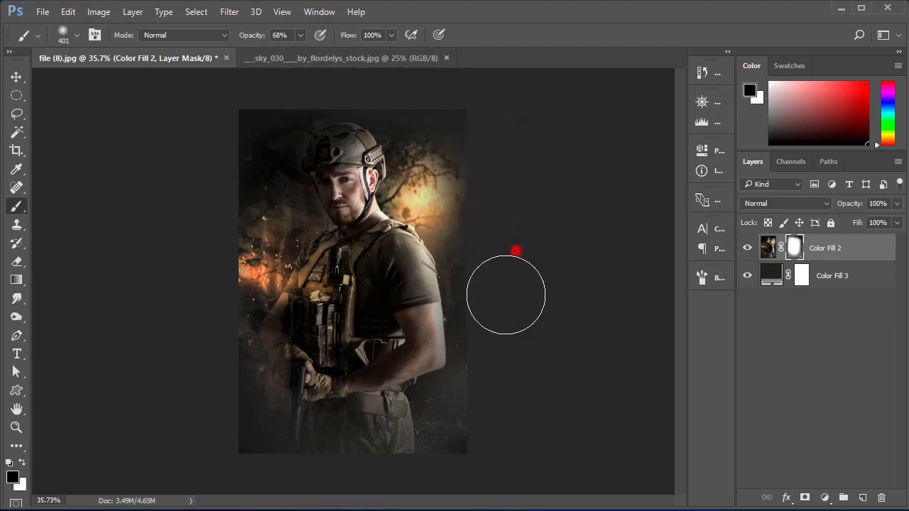
click(491, 342)
click(508, 334)
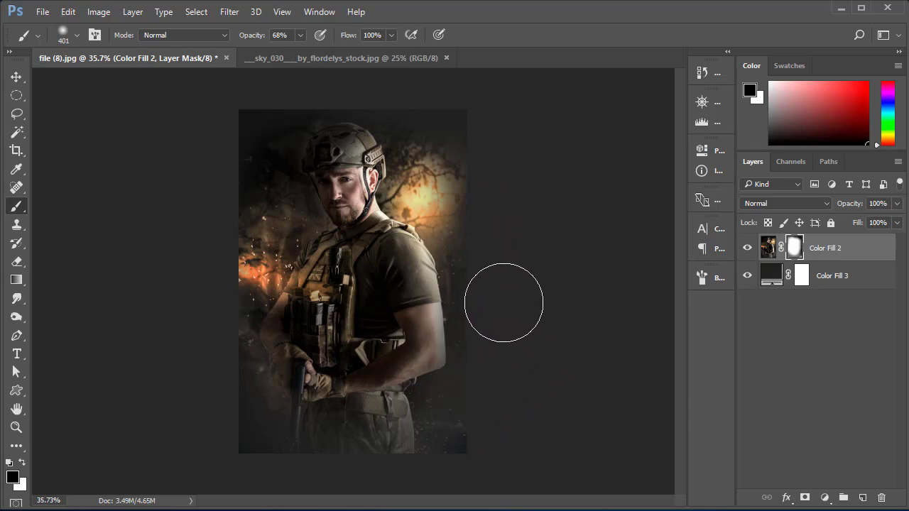
Step: Recolour the Color Fill 3 background to near-black #131312, then select Color Fill 2
double_click(773, 274)
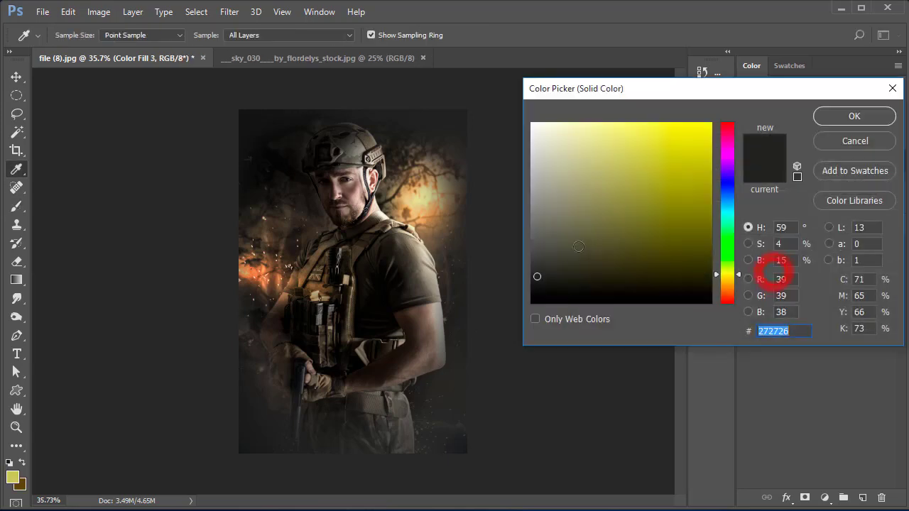
drag(544, 283, 533, 297)
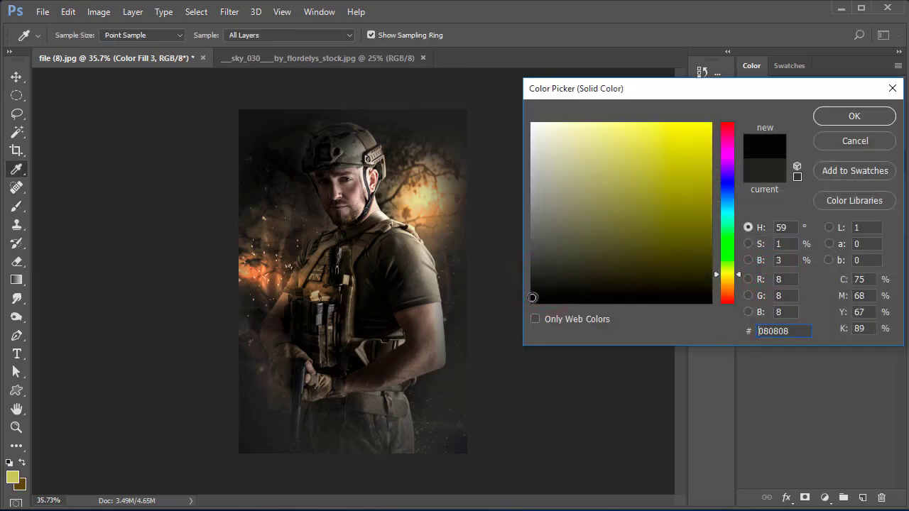
click(537, 291)
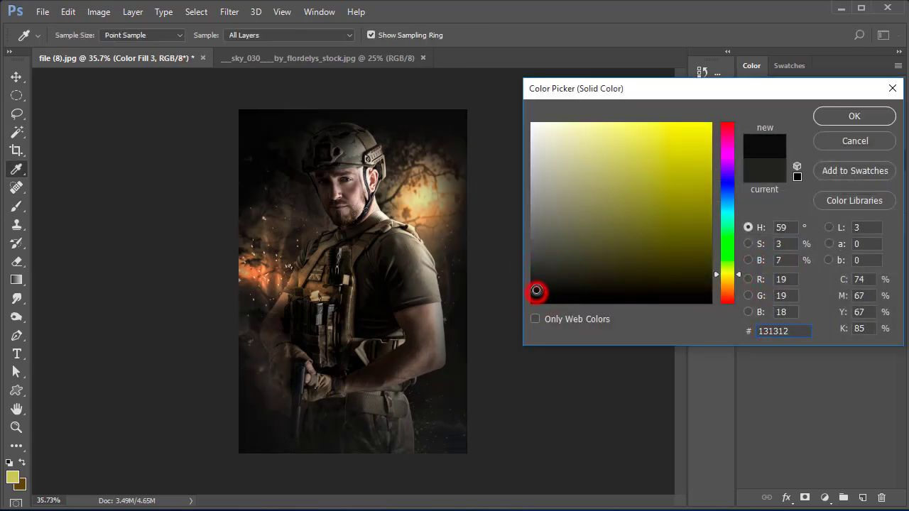
click(818, 119)
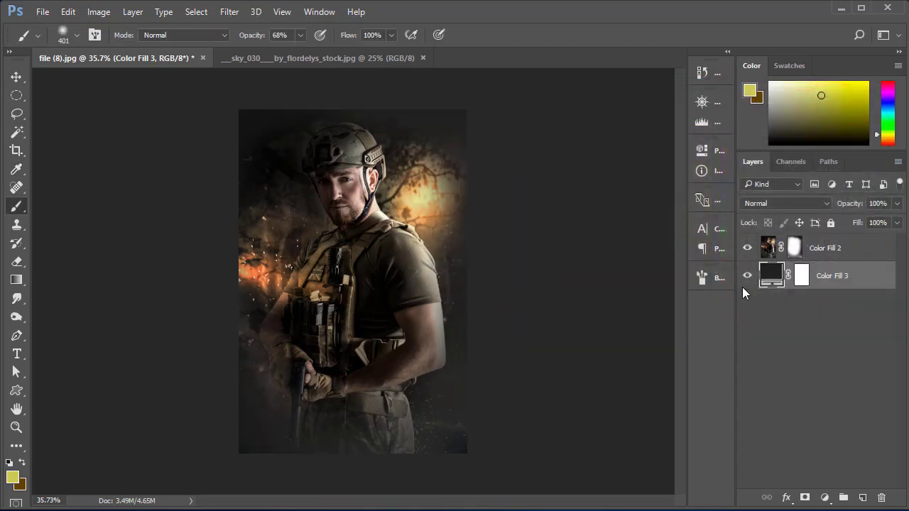
click(824, 249)
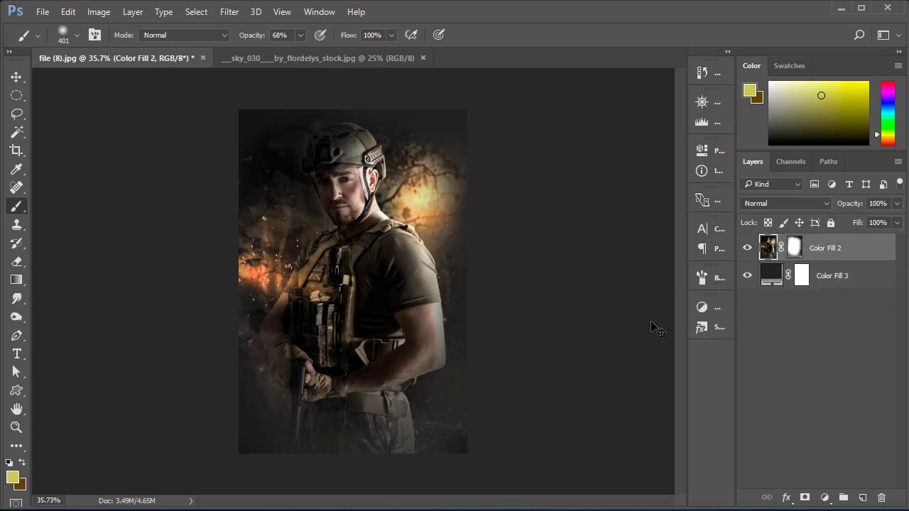
key(ctrl+t)
Step: Scale the soldier photo to about 88%, undo a stray stroke, and target its mask
drag(466, 453, 453, 432)
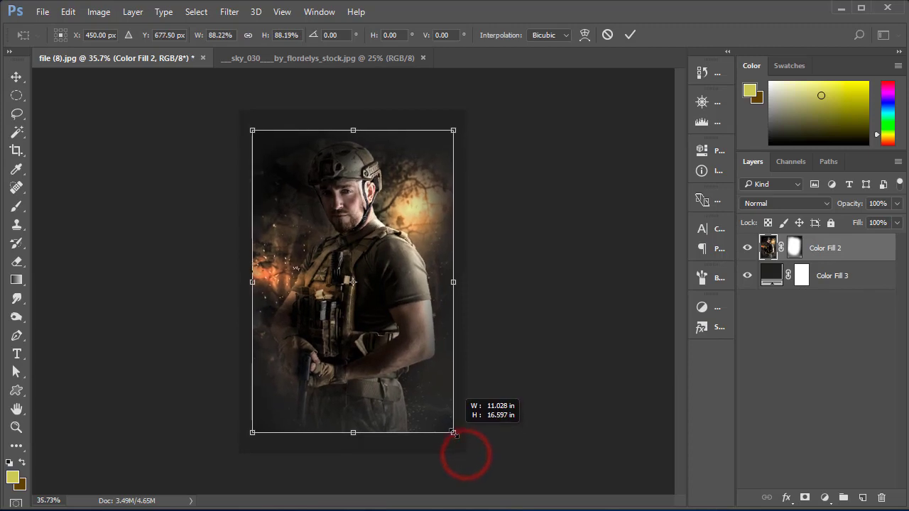
click(632, 35)
key(b)
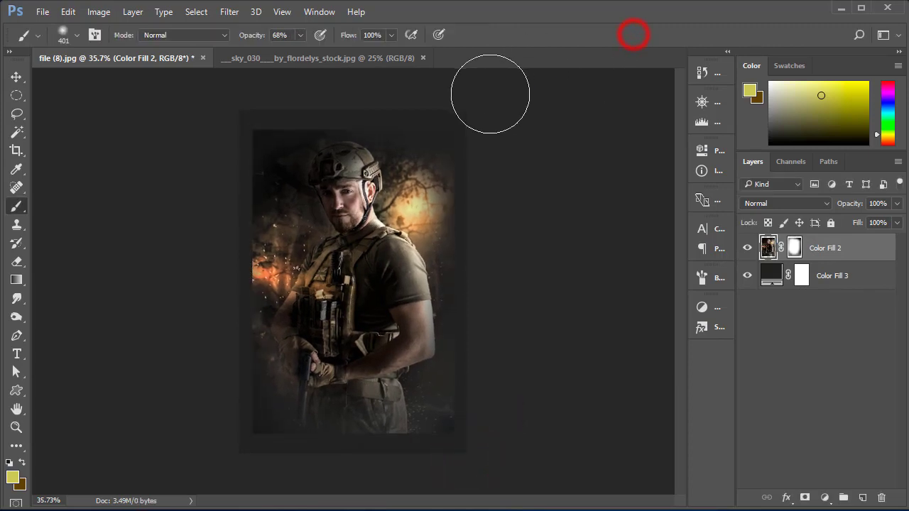
drag(457, 101, 400, 81)
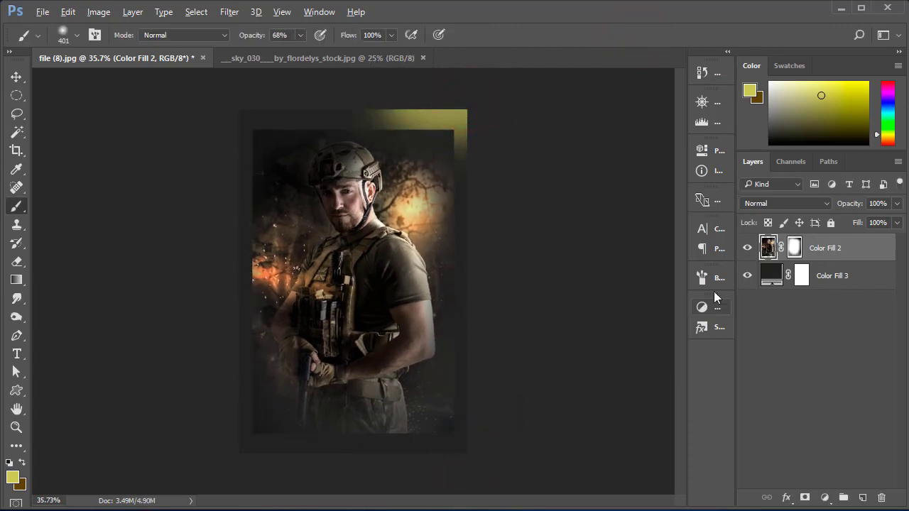
key(ctrl+z)
click(794, 248)
Step: Paint the mask black to fade the photo's top, right and bottom edges
drag(460, 107, 409, 96)
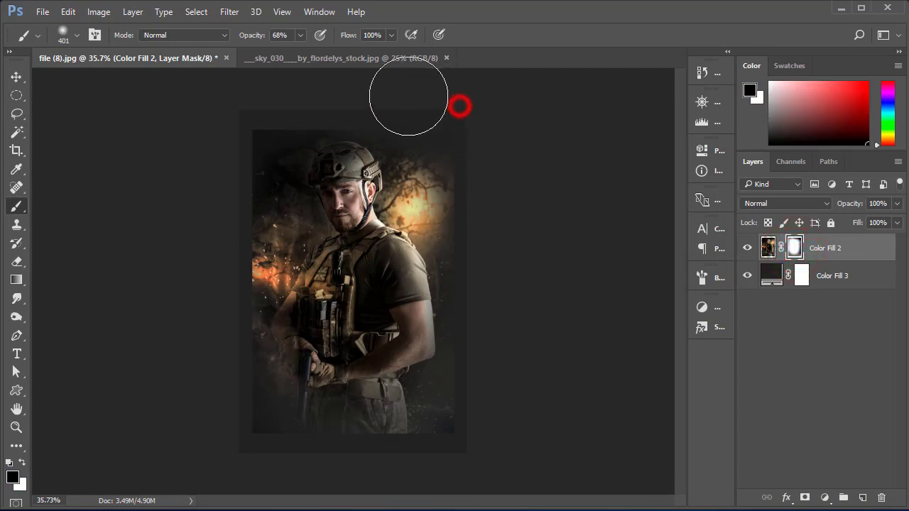
click(495, 179)
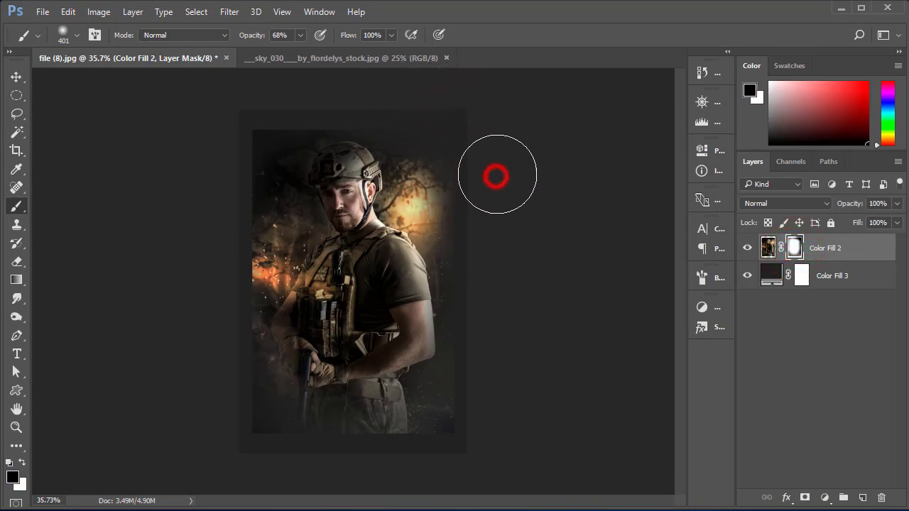
click(504, 197)
click(505, 383)
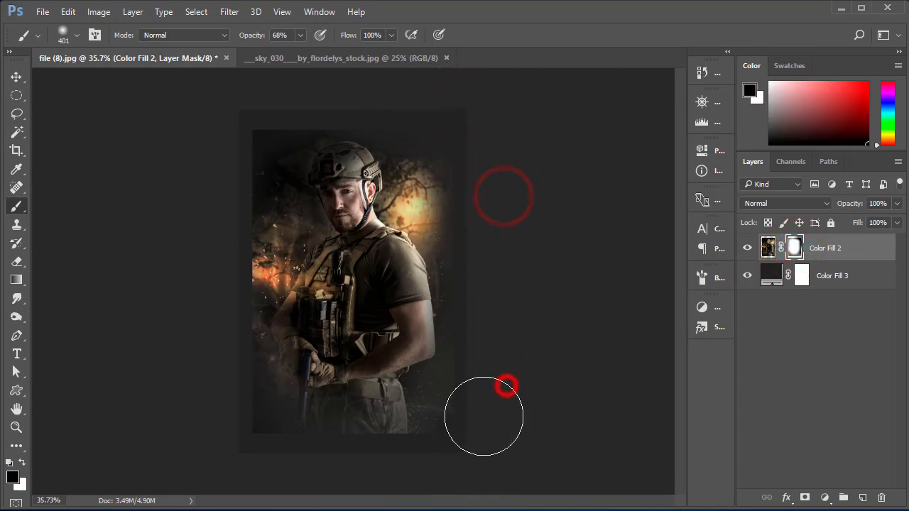
click(485, 348)
click(489, 420)
click(427, 477)
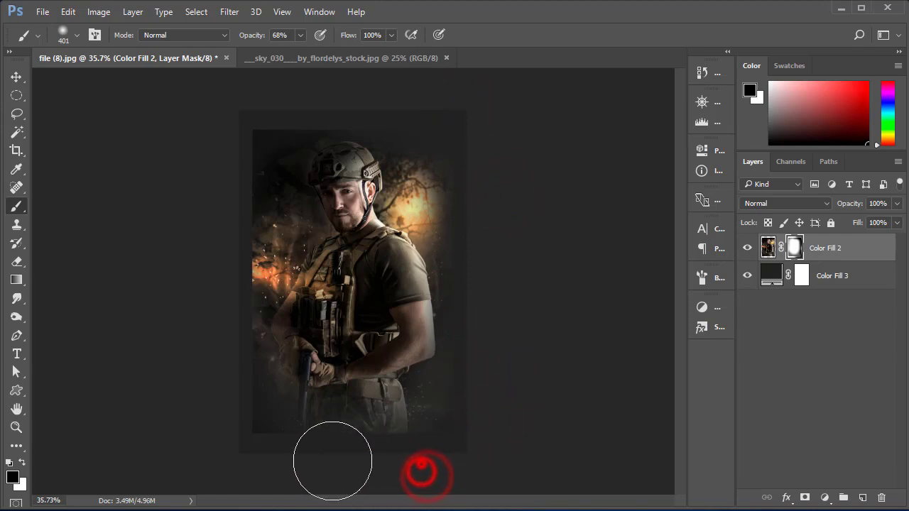
click(331, 463)
click(265, 455)
click(247, 457)
click(237, 434)
Step: Paint the mask black along the left edge and upper-left corner of the photo
click(219, 394)
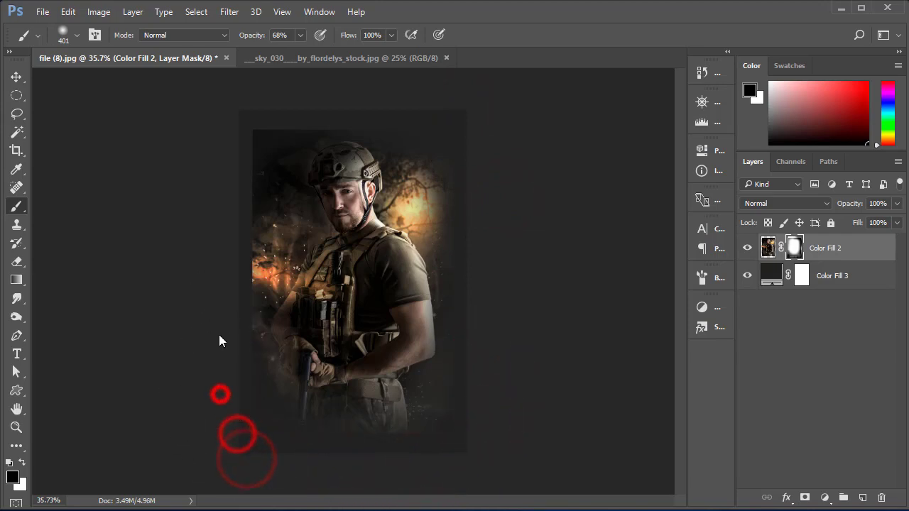
click(220, 359)
click(220, 315)
click(223, 326)
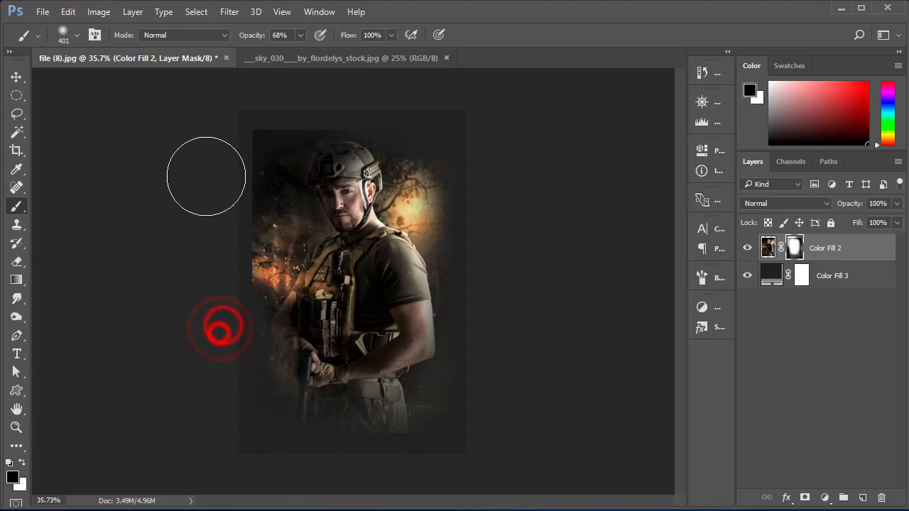
click(226, 193)
click(233, 205)
click(227, 137)
click(338, 93)
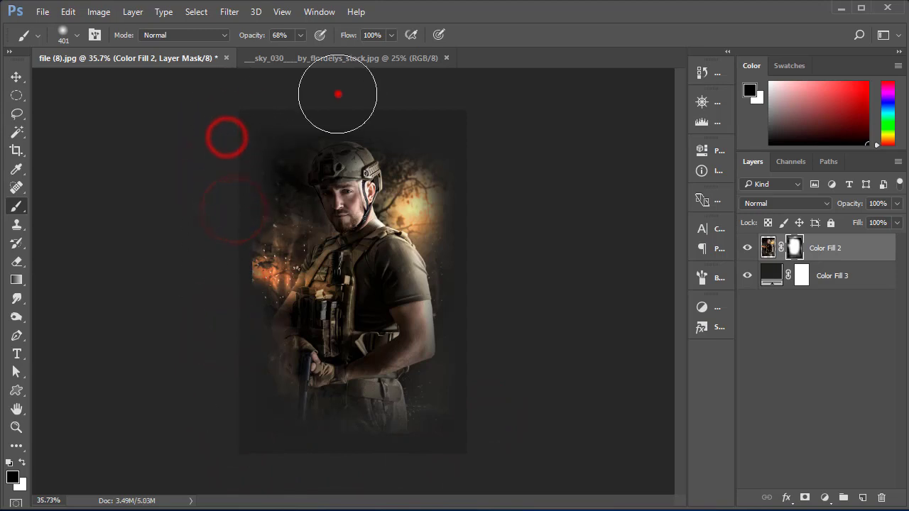
click(267, 96)
click(217, 163)
click(245, 126)
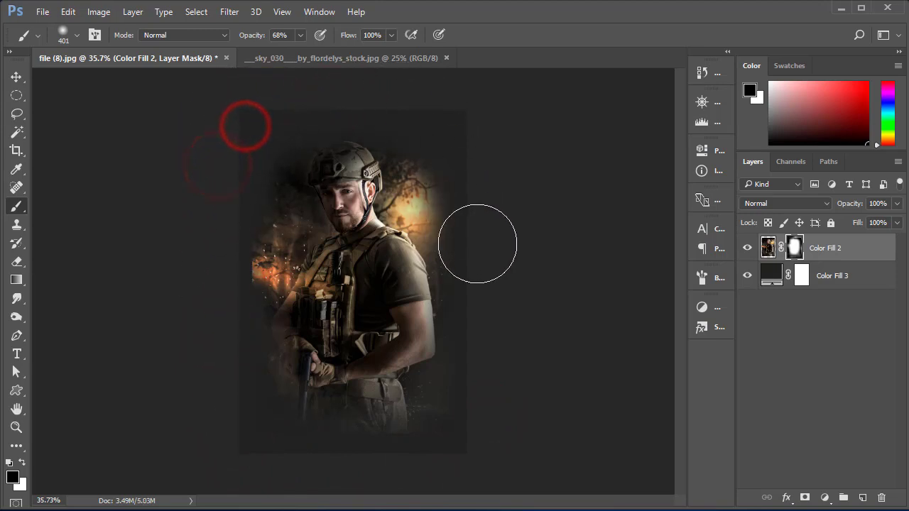
Step: Enlarge the brush, use the fill and adjustment layer menu, then show the blue_splatters document
drag(390, 264, 382, 250)
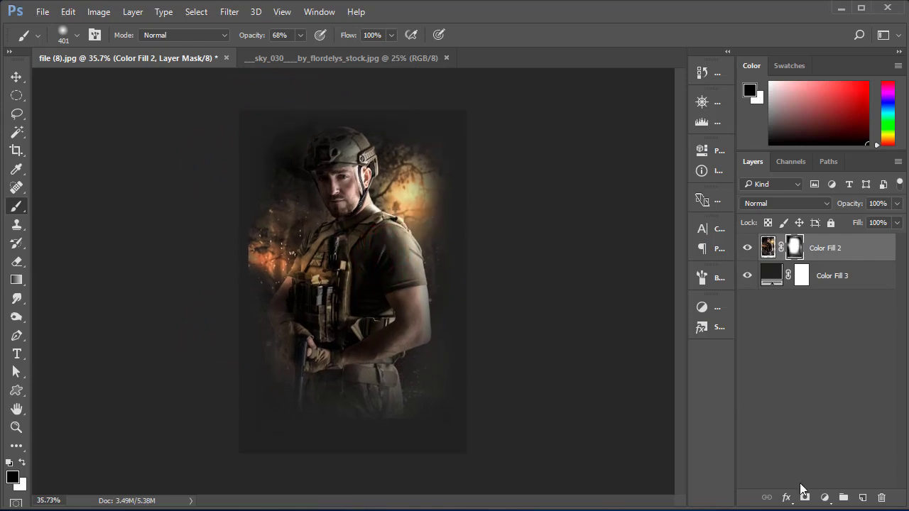
click(824, 500)
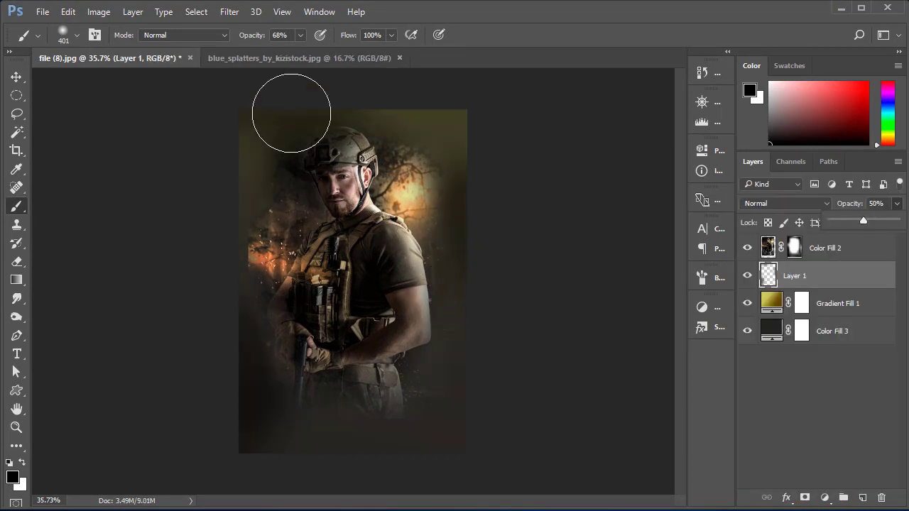
click(304, 60)
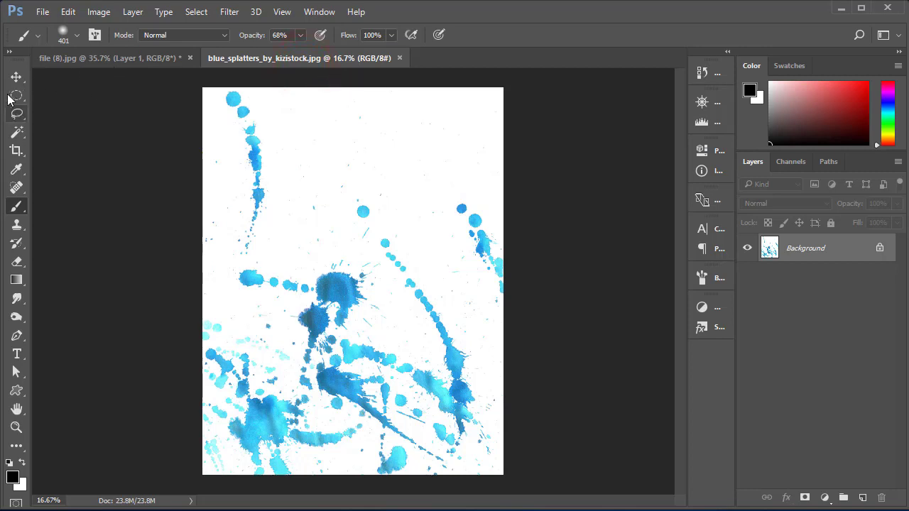
Step: Drag the blue splatters into the poster above the soldier photo and set it to Divide
click(17, 78)
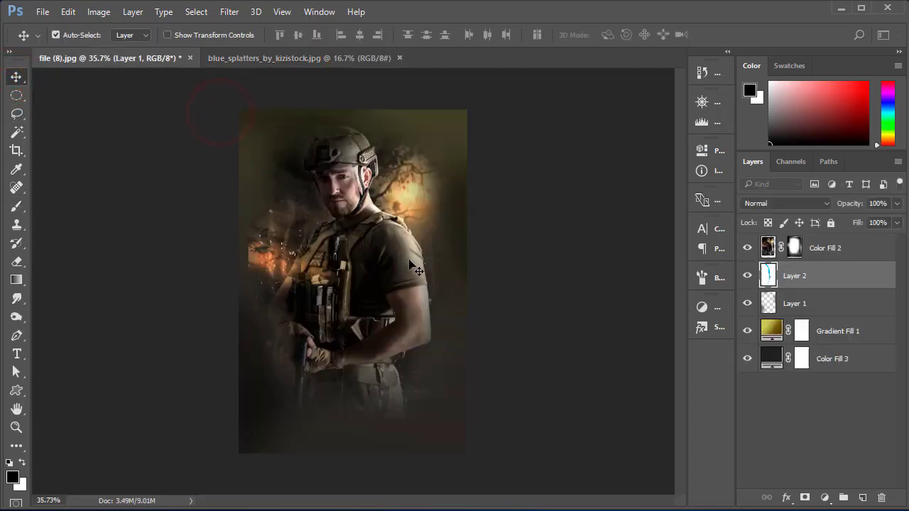
drag(219, 110, 446, 284)
drag(807, 279, 809, 264)
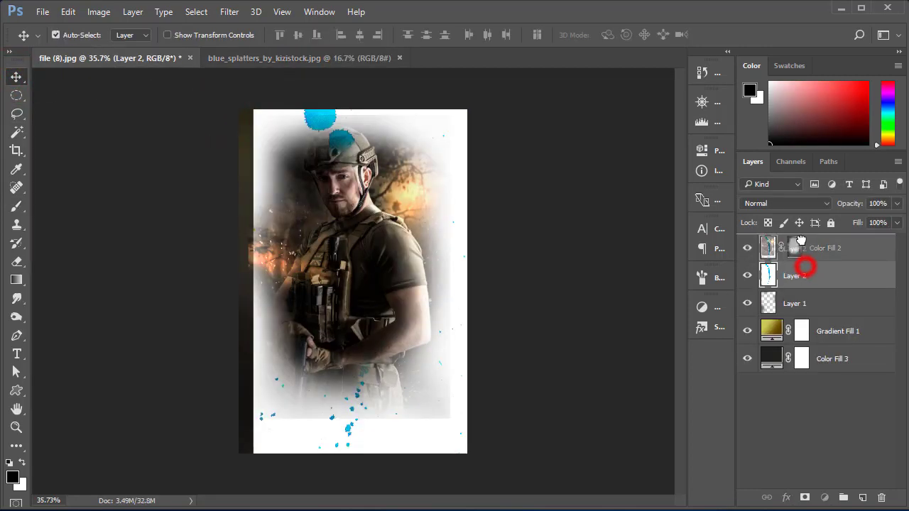
click(800, 204)
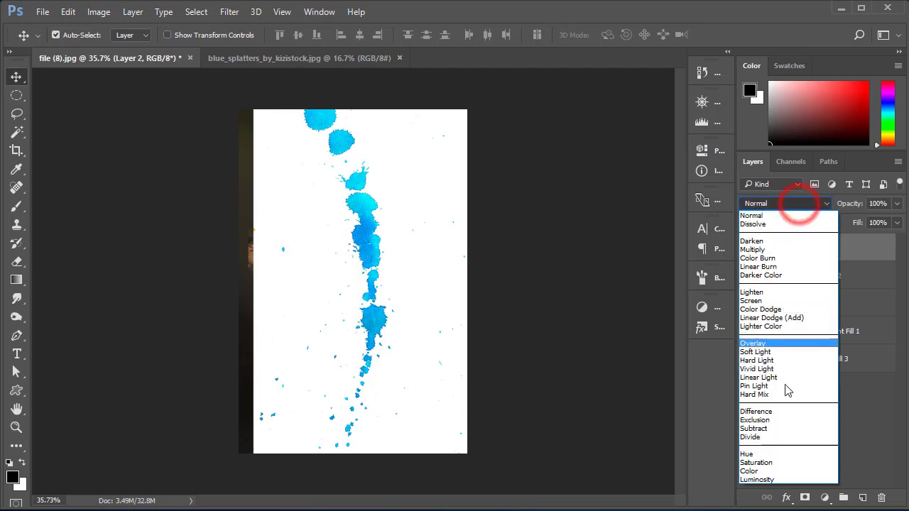
click(758, 438)
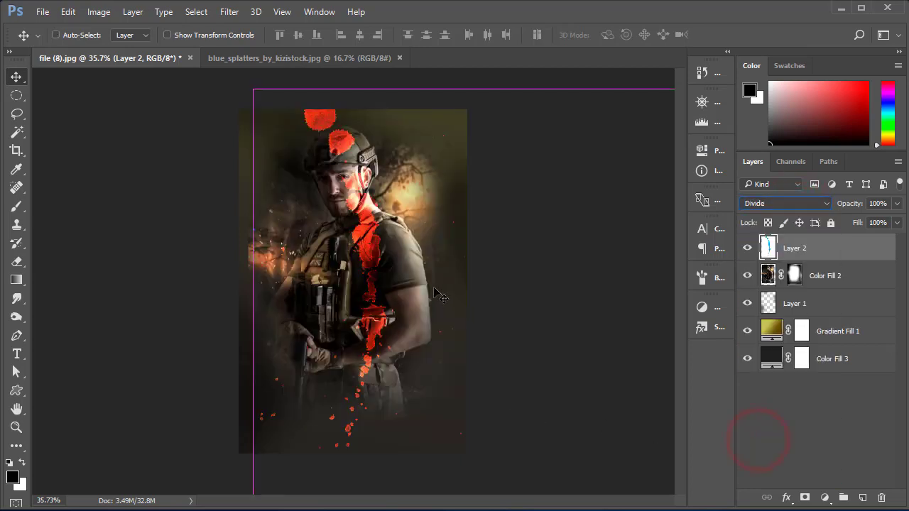
Step: Scale the splatter down, flip it horizontally, and place it over the soldier's head and chest
key(ctrl+t)
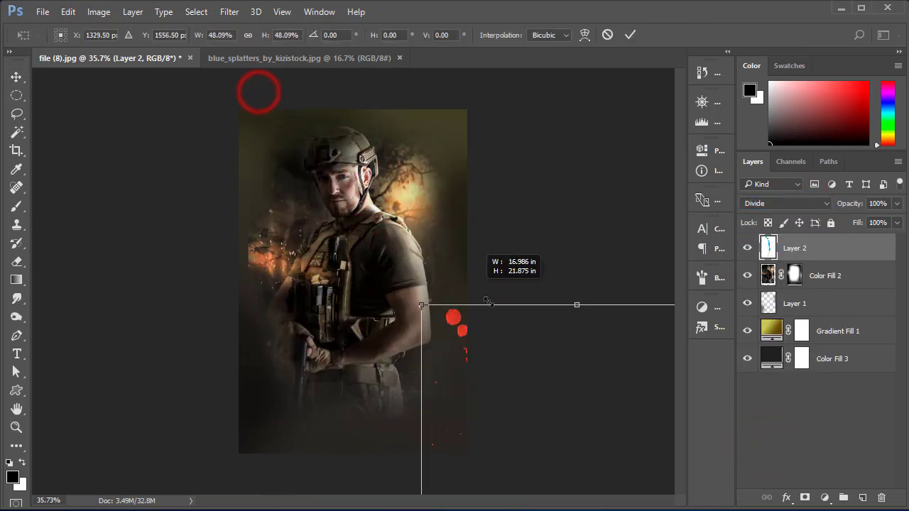
drag(254, 90, 525, 366)
mouse_move(582, 398)
mouse_down()
mouse_move(360, 176)
mouse_move(448, 116)
mouse_up()
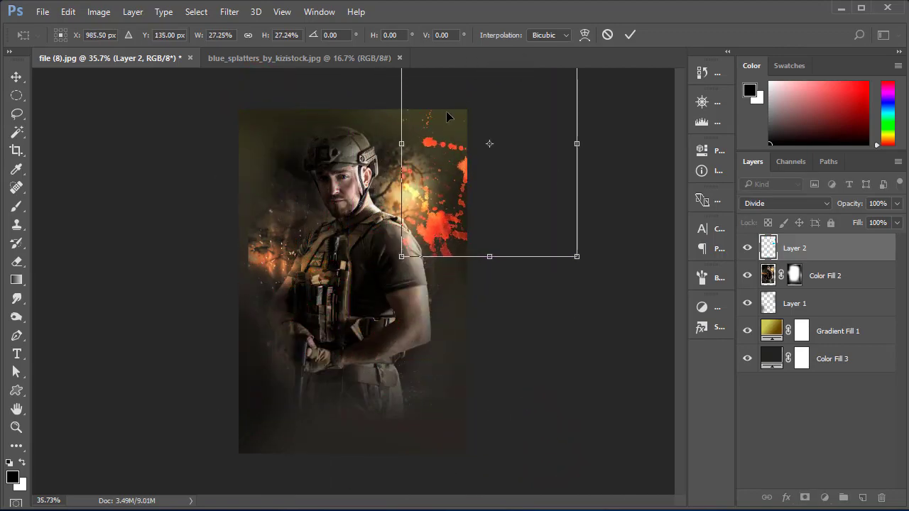
right_click(453, 193)
click(556, 368)
mouse_move(474, 198)
mouse_down()
mouse_move(470, 226)
mouse_move(353, 237)
mouse_up()
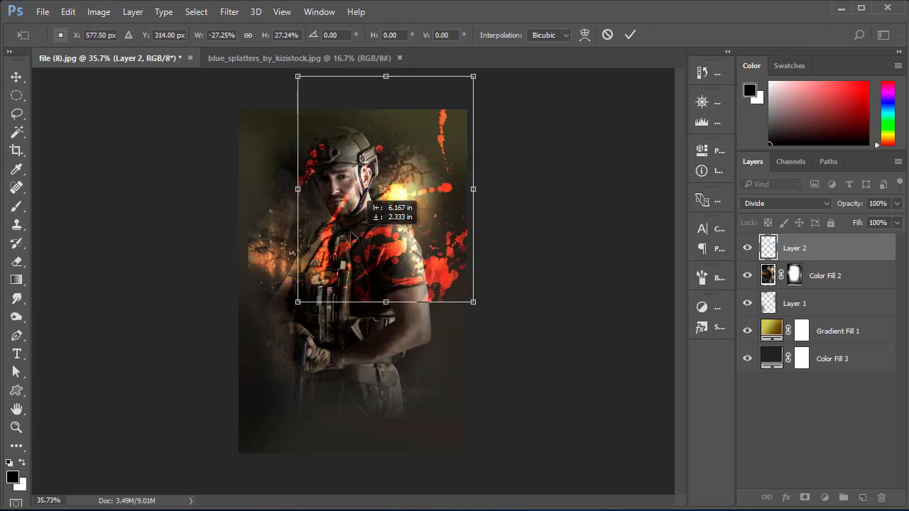
drag(353, 237, 361, 229)
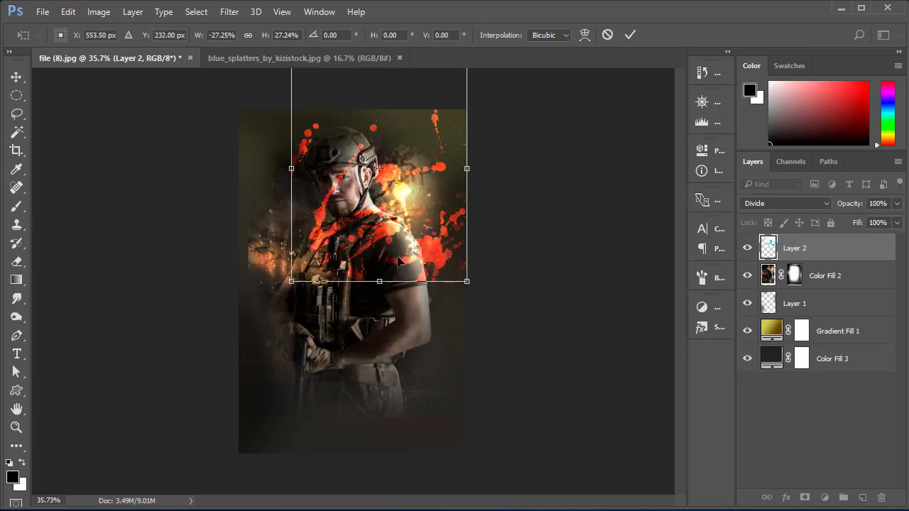
click(631, 34)
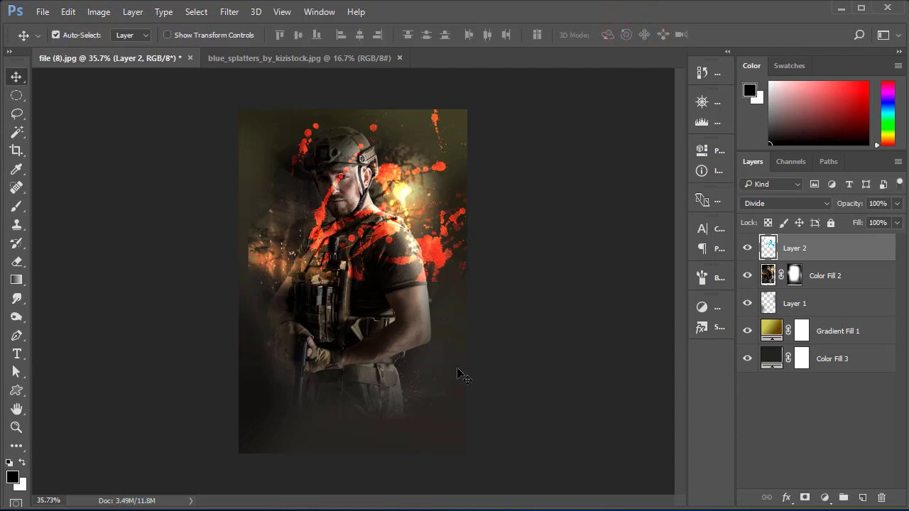
Step: Duplicate the red splatter as Layer 2 copy and rotate it about -37° at the soldier's lower left
key(ctrl+j)
key(ctrl+t)
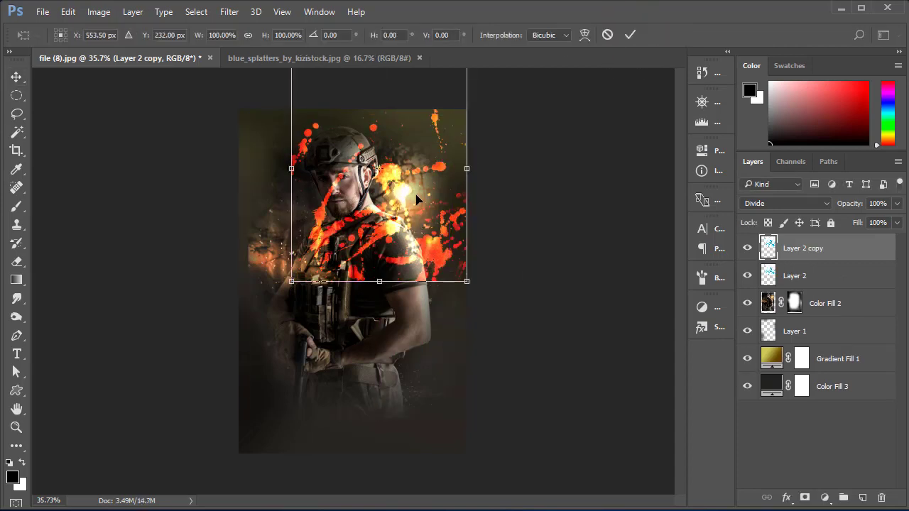
right_click(405, 196)
key(Escape)
drag(427, 165, 341, 266)
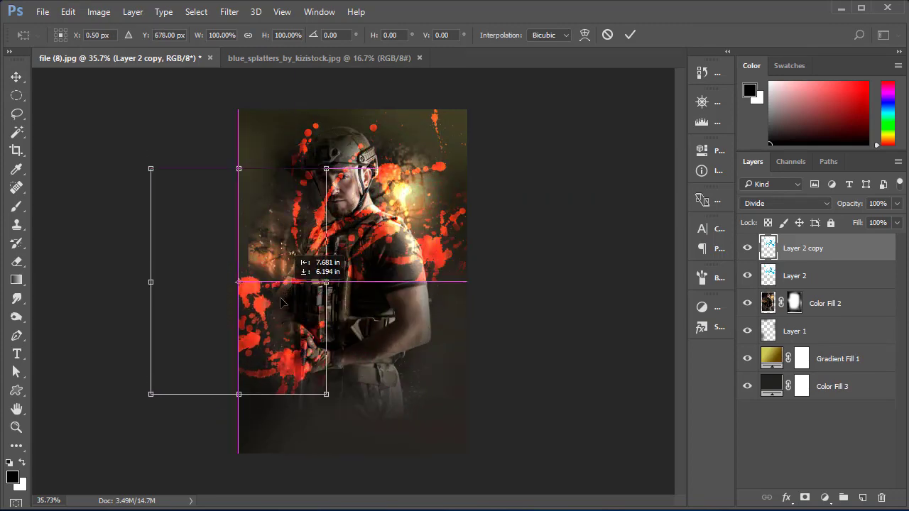
drag(301, 265, 241, 303)
right_click(288, 243)
drag(246, 369, 253, 369)
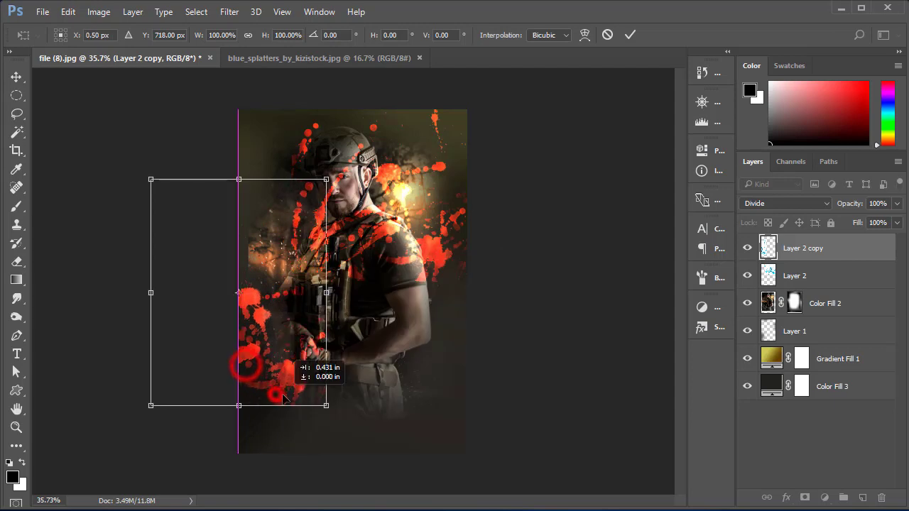
drag(260, 460, 381, 392)
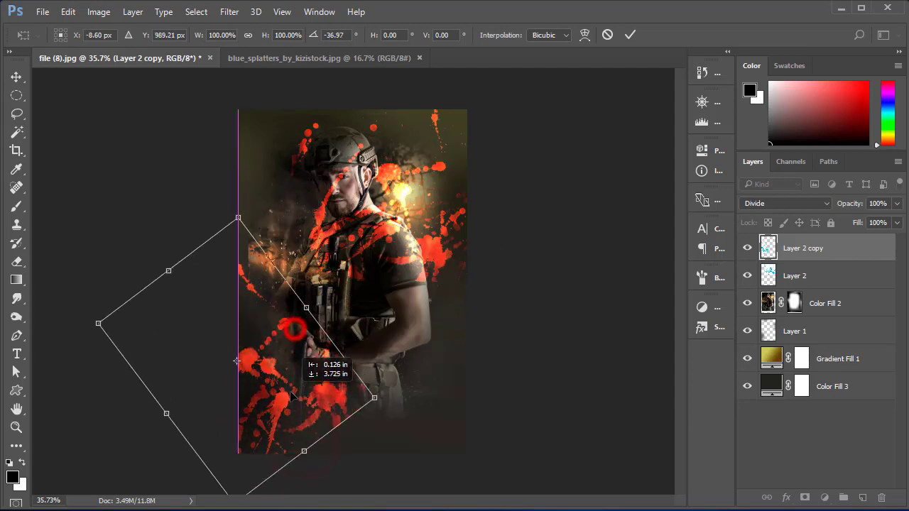
drag(295, 327, 297, 373)
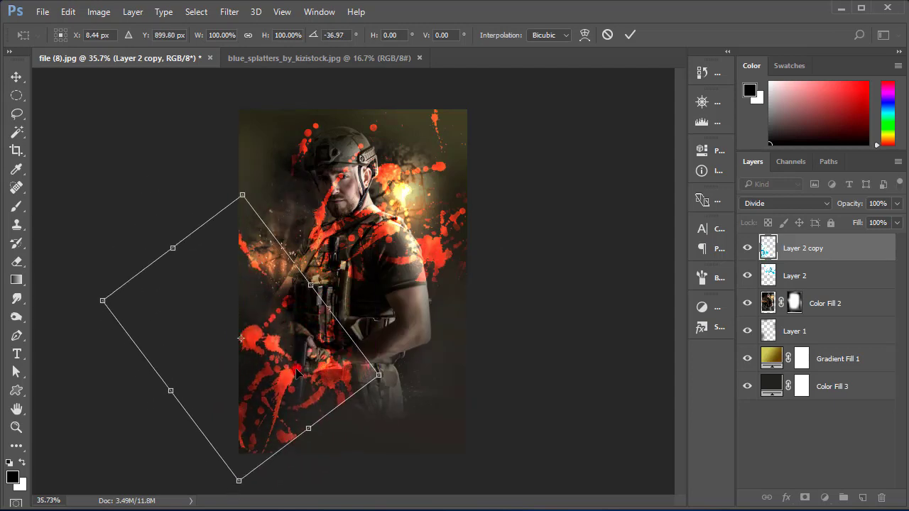
key(Return)
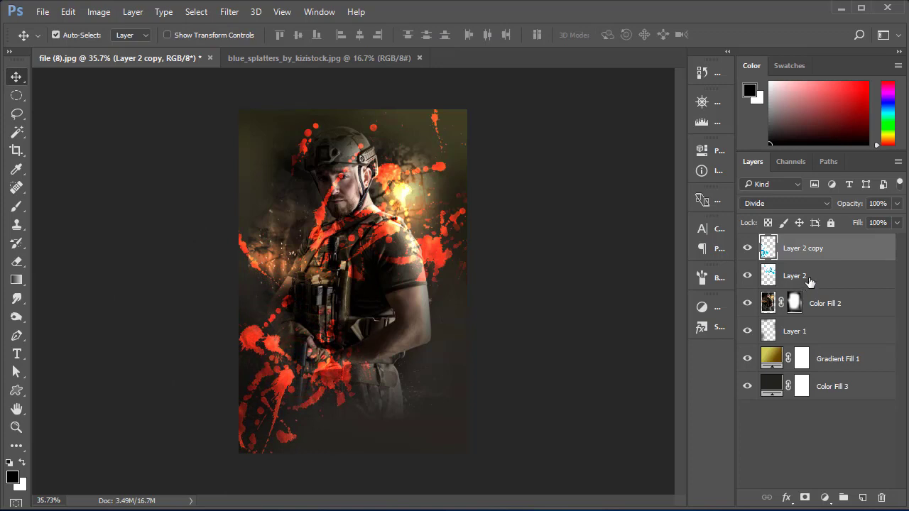
click(827, 277)
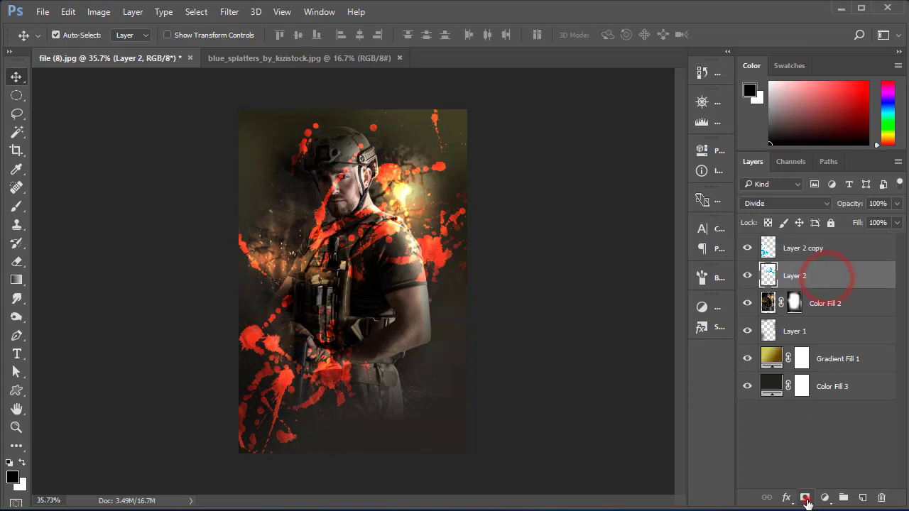
Step: Mask Layer 2's splatter off the face, helmet and arm, and lower its opacity to 70%
click(806, 499)
click(16, 208)
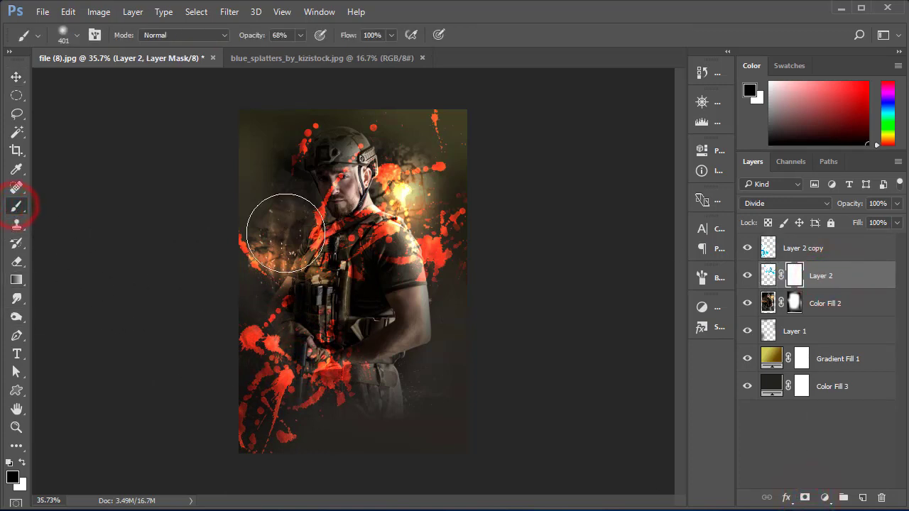
mouse_move(290, 219)
mouse_down()
mouse_move(362, 203)
mouse_move(335, 173)
mouse_up()
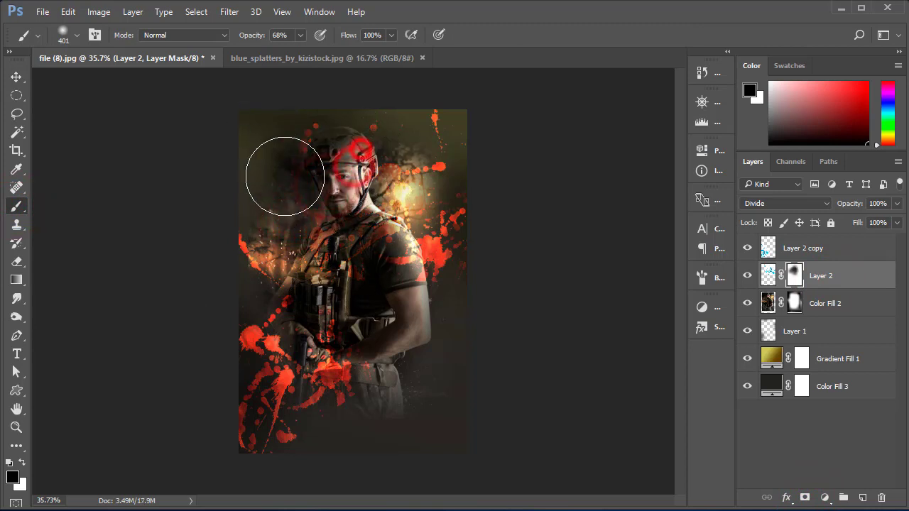
mouse_move(291, 197)
mouse_down()
mouse_move(464, 315)
mouse_move(366, 253)
mouse_up()
click(442, 173)
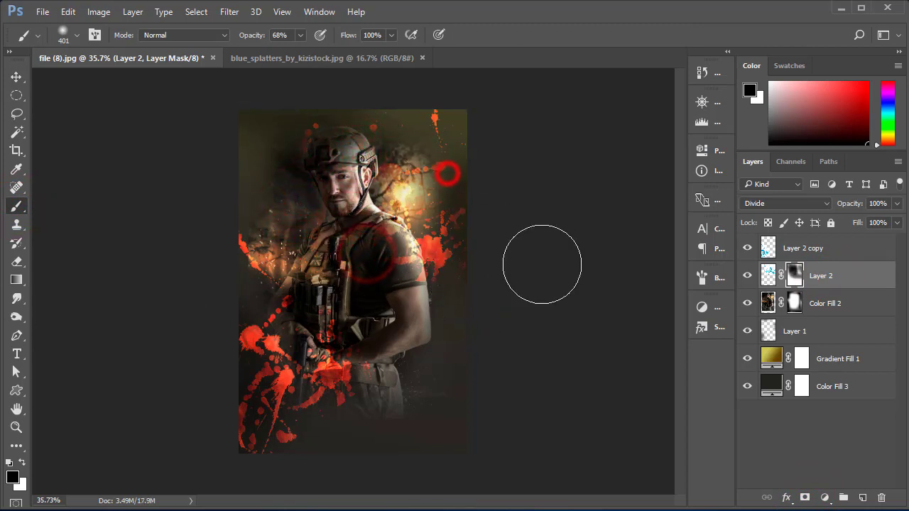
click(284, 210)
click(372, 250)
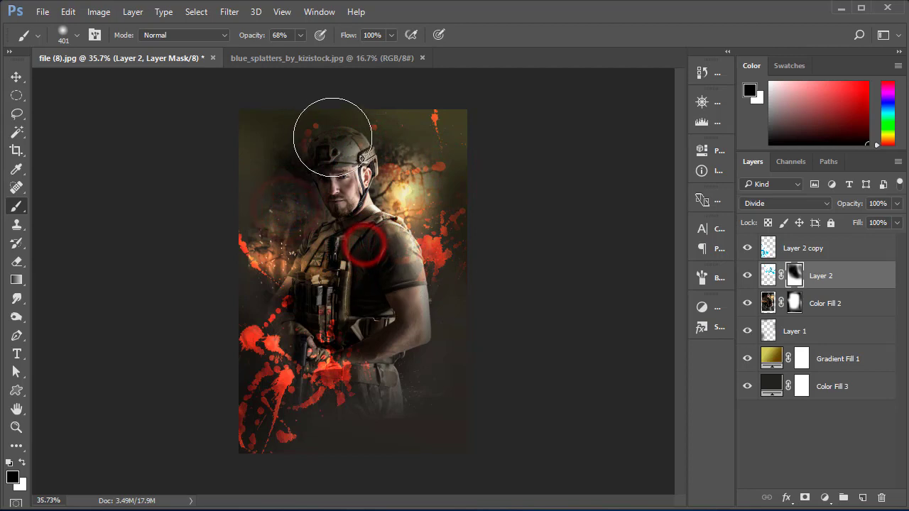
click(330, 145)
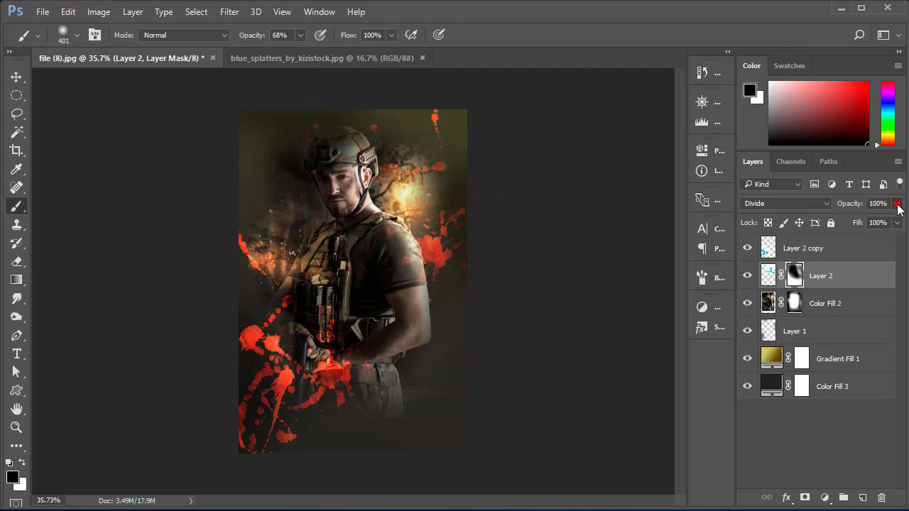
click(880, 224)
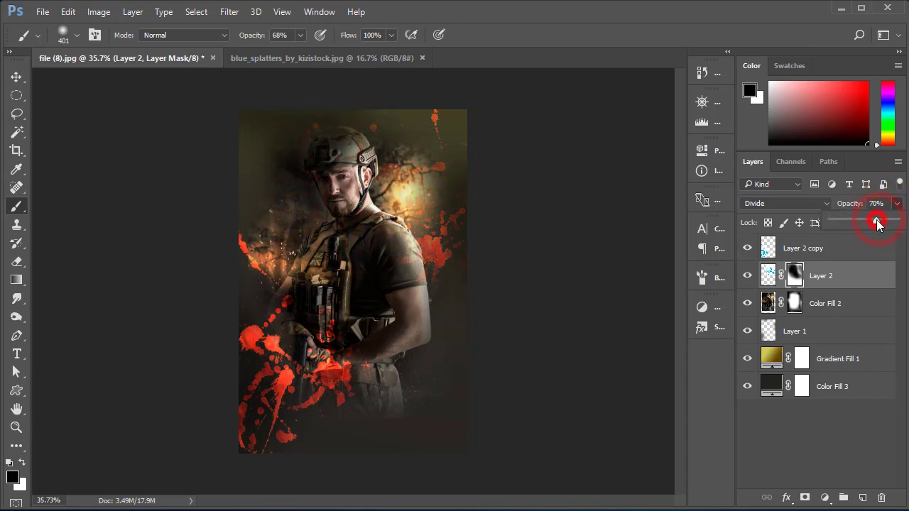
Step: Set Layer 2 copy to 50% opacity and mask its splatter off the vest and hands
click(830, 250)
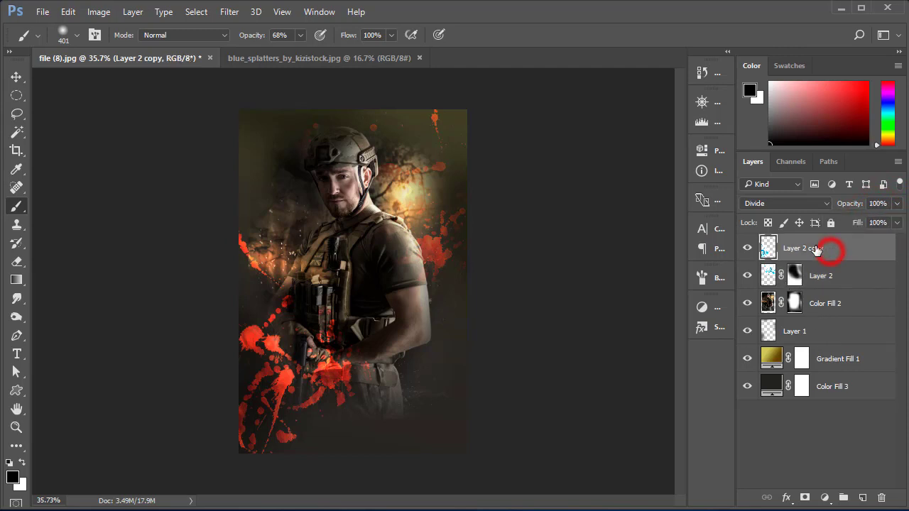
click(875, 222)
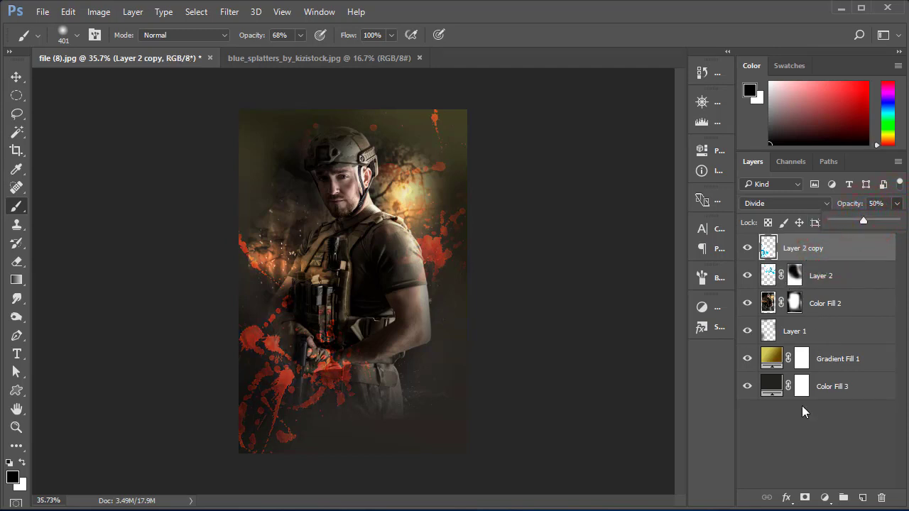
click(805, 498)
drag(332, 301, 365, 365)
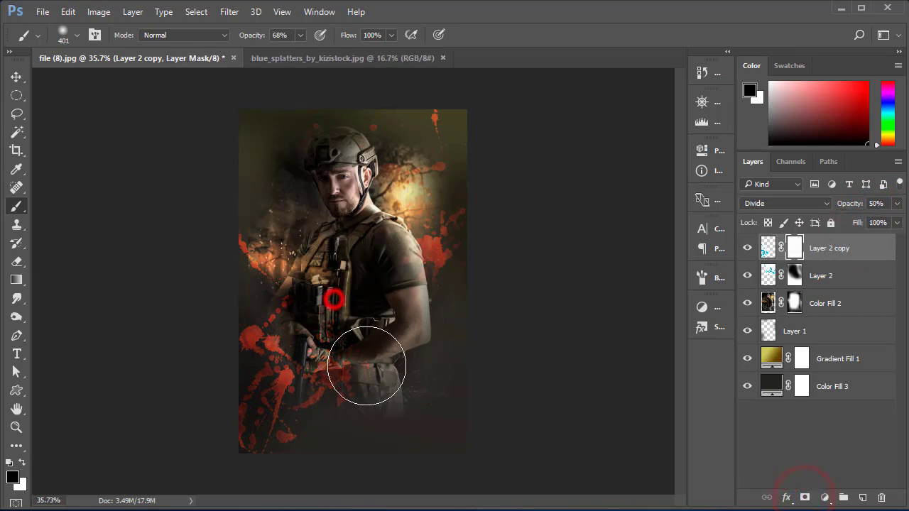
mouse_move(316, 330)
mouse_down()
mouse_move(258, 258)
mouse_move(297, 328)
mouse_move(356, 376)
mouse_move(268, 322)
mouse_move(315, 345)
mouse_move(390, 422)
mouse_up()
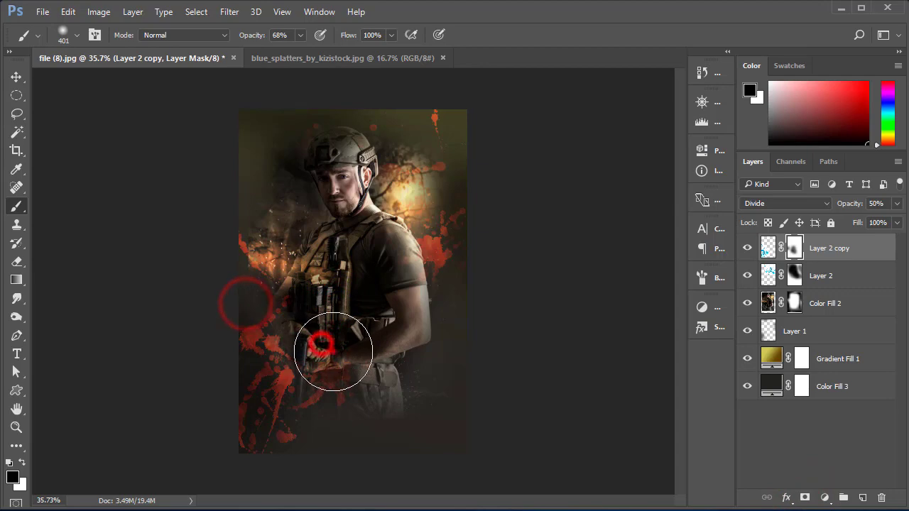
click(390, 424)
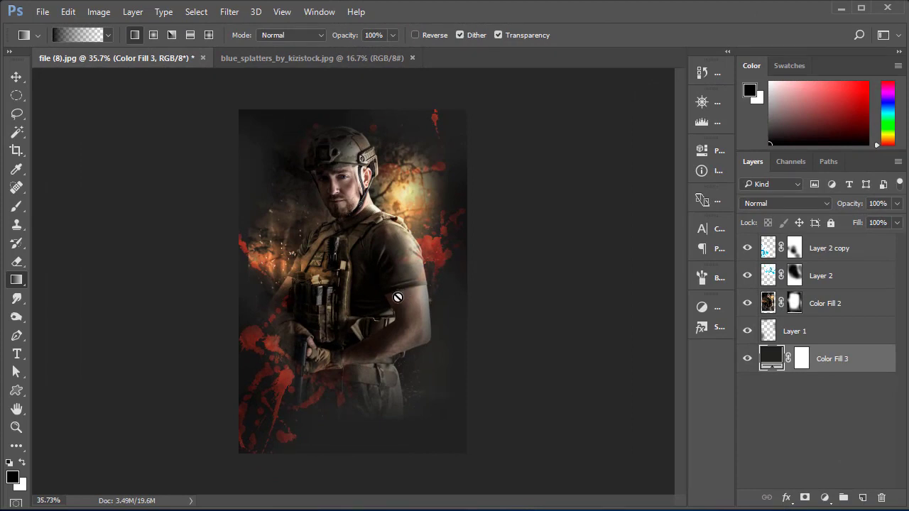
Step: Drag the Shanghai city photo into the poster as a new layer
key(b)
right_click(388, 289)
click(529, 228)
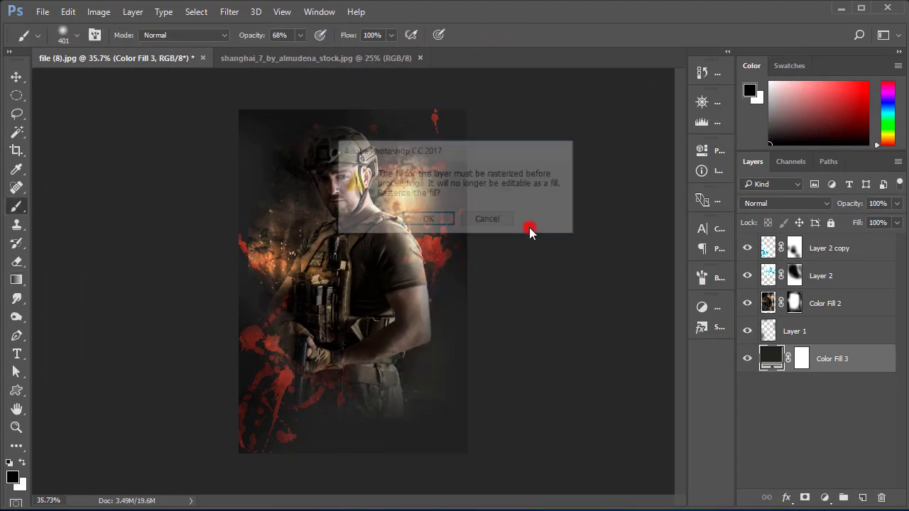
click(487, 218)
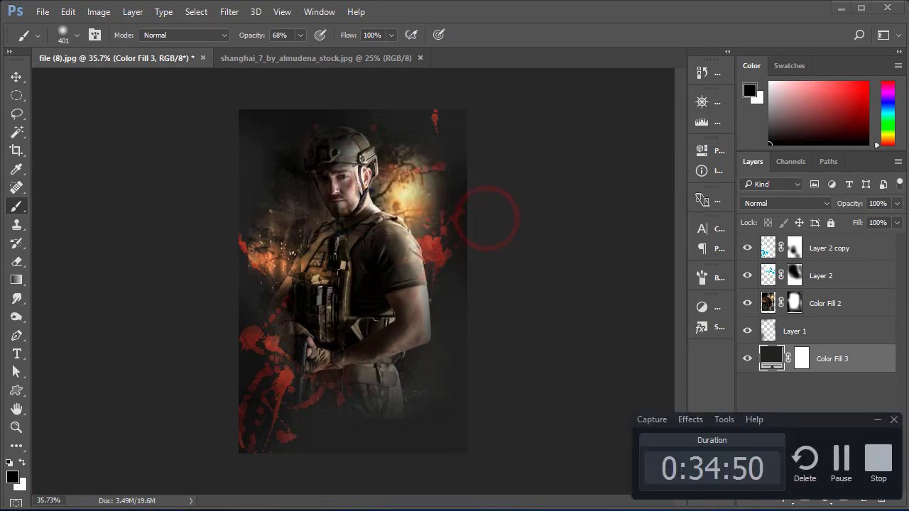
click(353, 58)
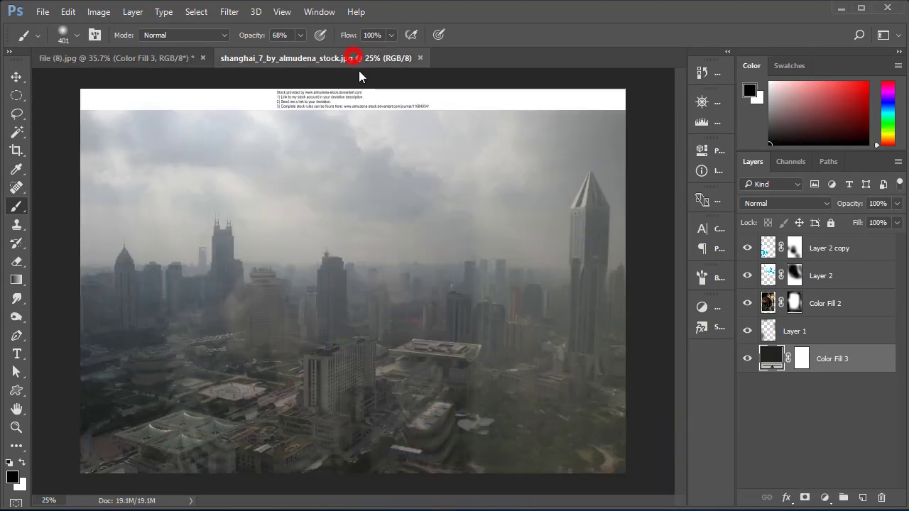
click(17, 76)
drag(170, 136, 540, 326)
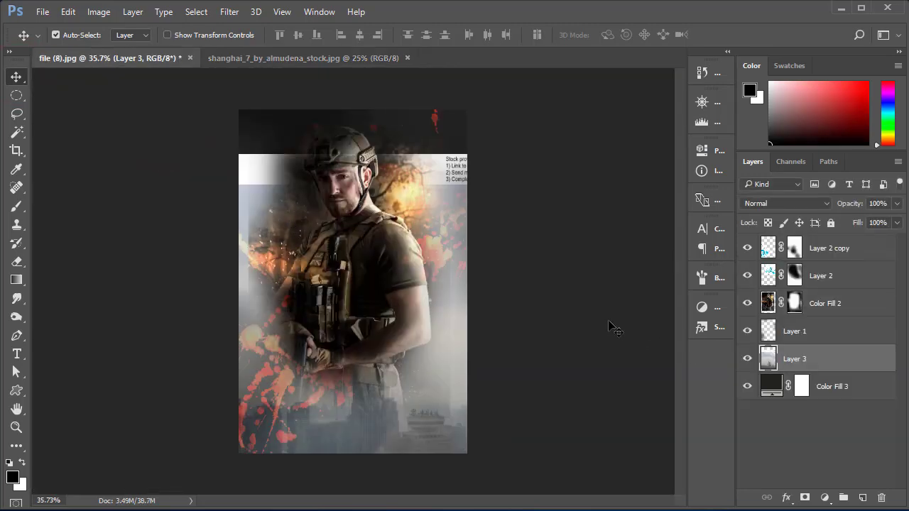
Step: Flip the city photo horizontally, then shrink it and move it up over the soldier
key(ctrl+t)
right_click(379, 189)
click(455, 402)
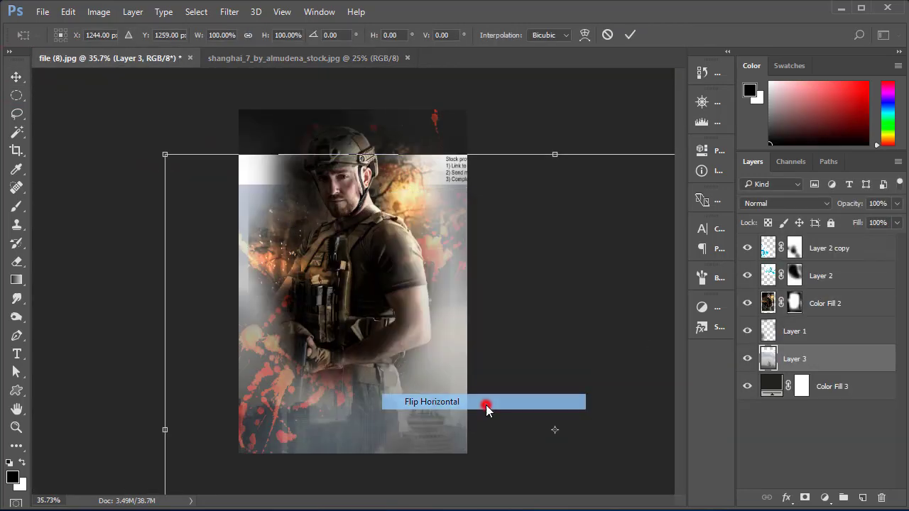
drag(416, 284, 135, 223)
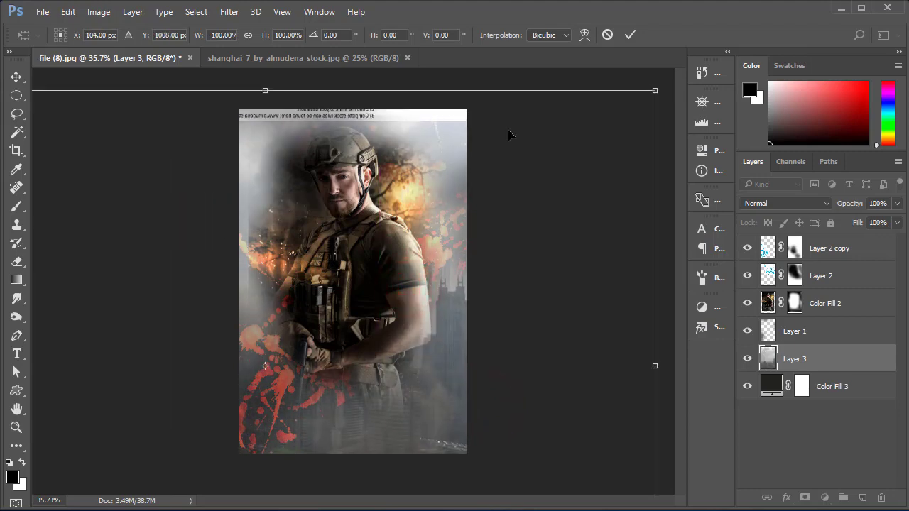
drag(547, 137, 424, 202)
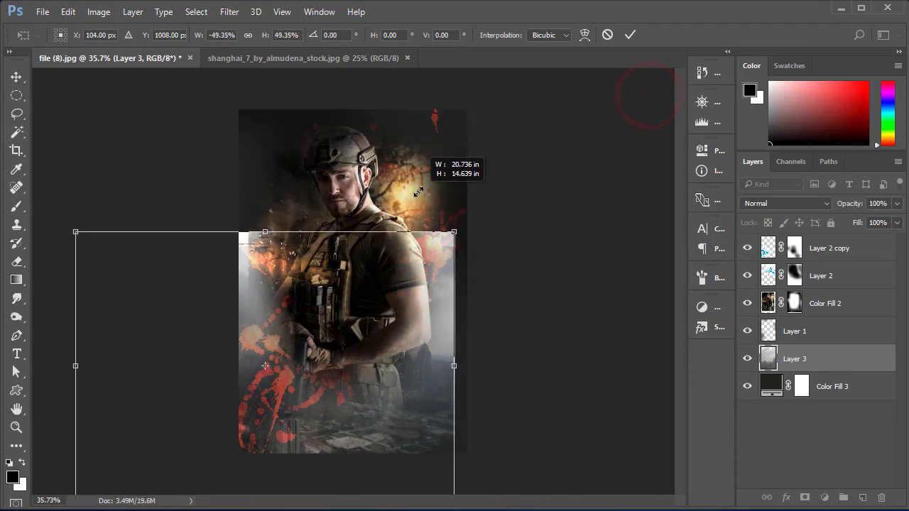
mouse_move(379, 304)
mouse_down()
mouse_move(506, 202)
mouse_move(426, 208)
mouse_up()
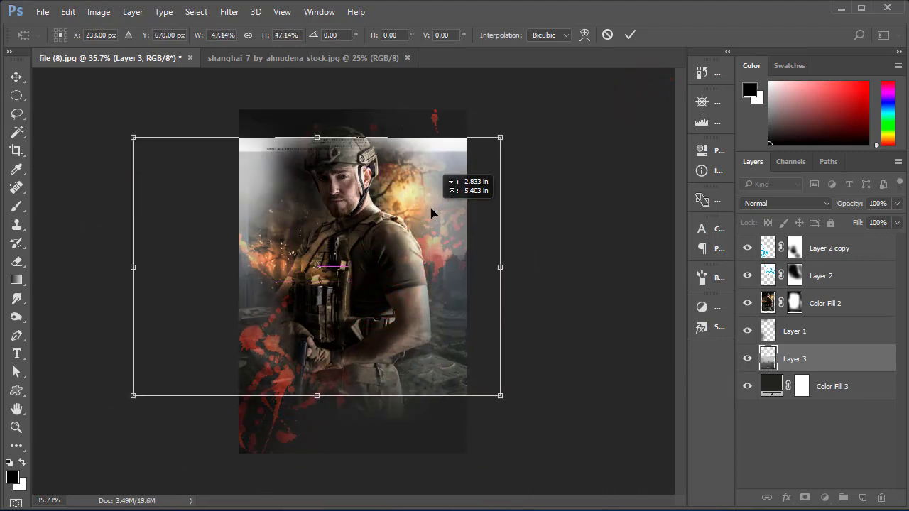
click(632, 35)
Step: Set Layer 3's blend mode to Color Dodge, shift it right and stretch its top taller
click(771, 203)
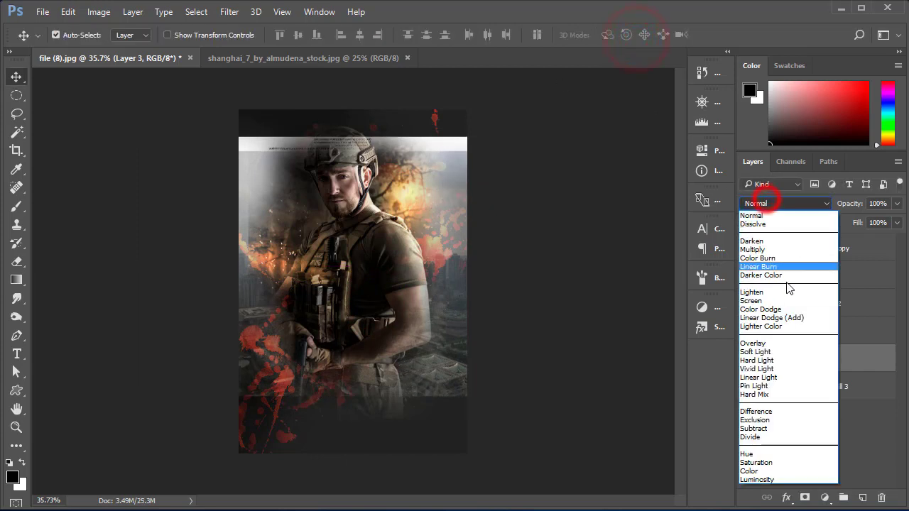
click(787, 309)
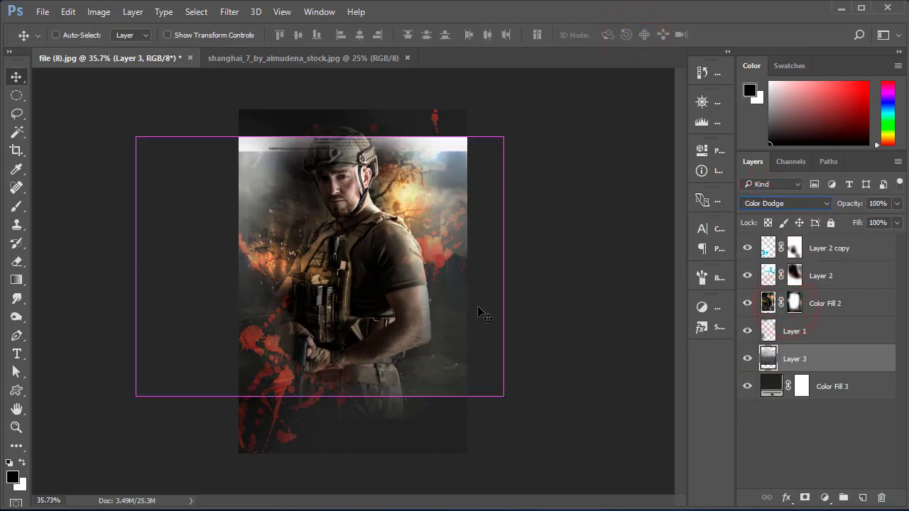
key(ctrl+t)
drag(423, 287, 471, 274)
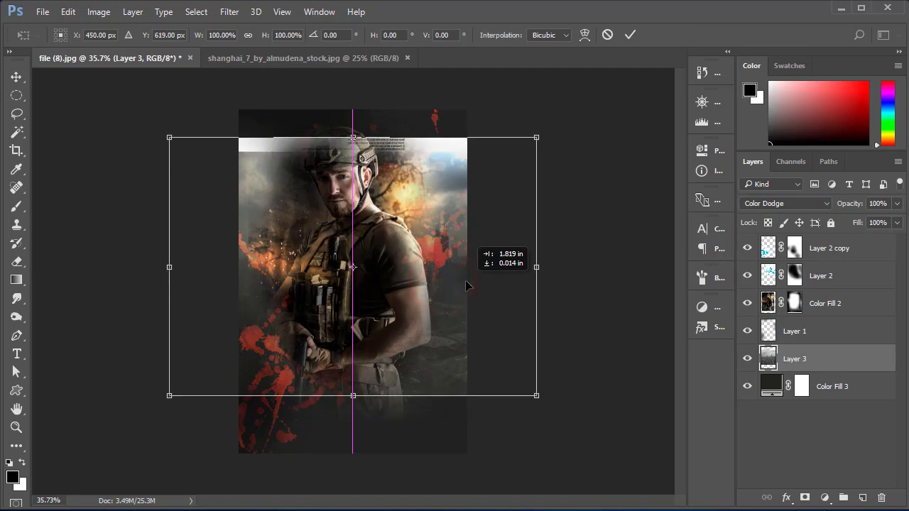
drag(360, 137, 361, 128)
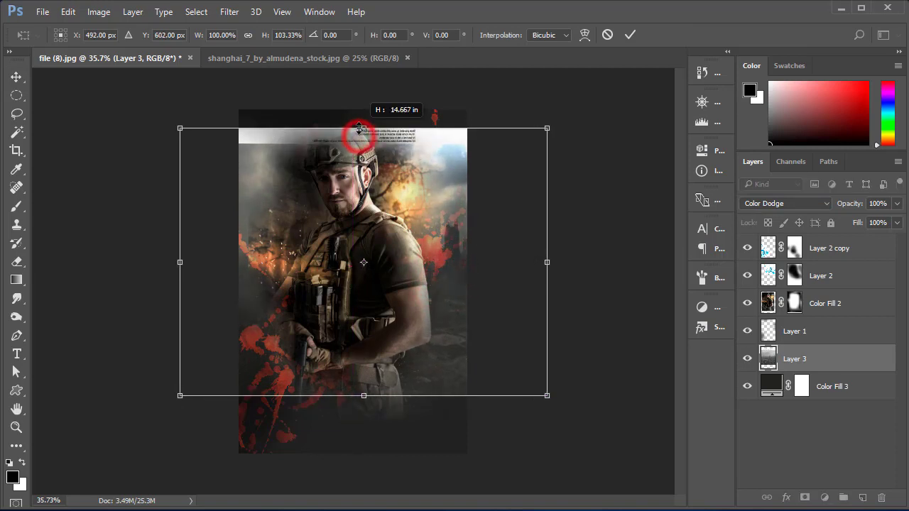
click(626, 35)
Step: Add a mask to Layer 3 and paint away its lower part and top edge in black
click(805, 497)
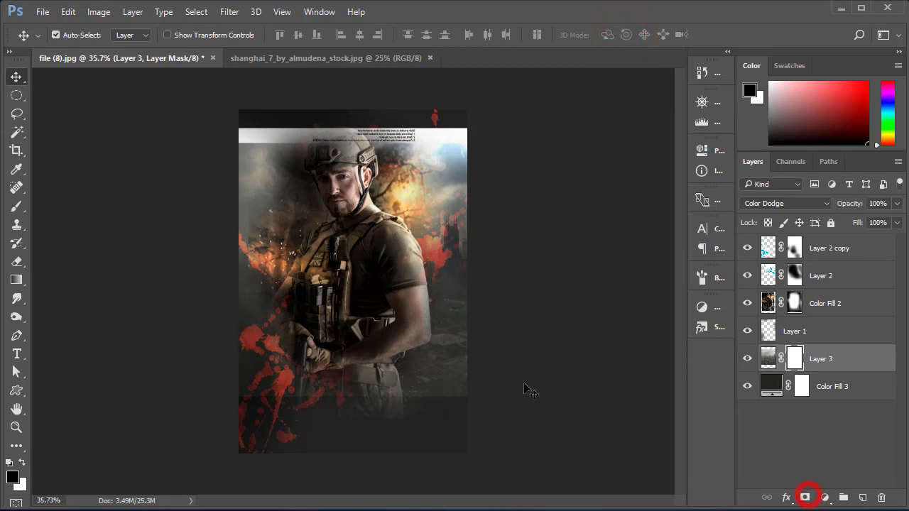
click(17, 206)
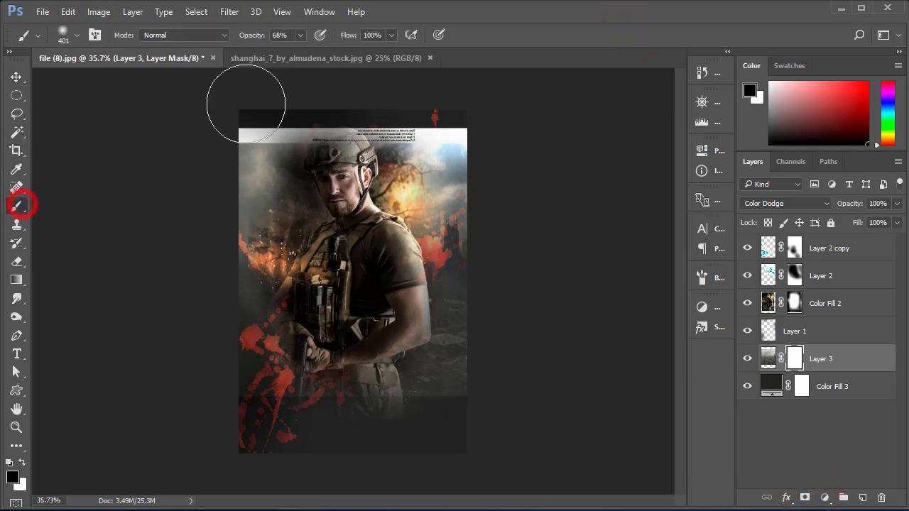
click(183, 378)
click(263, 402)
click(524, 332)
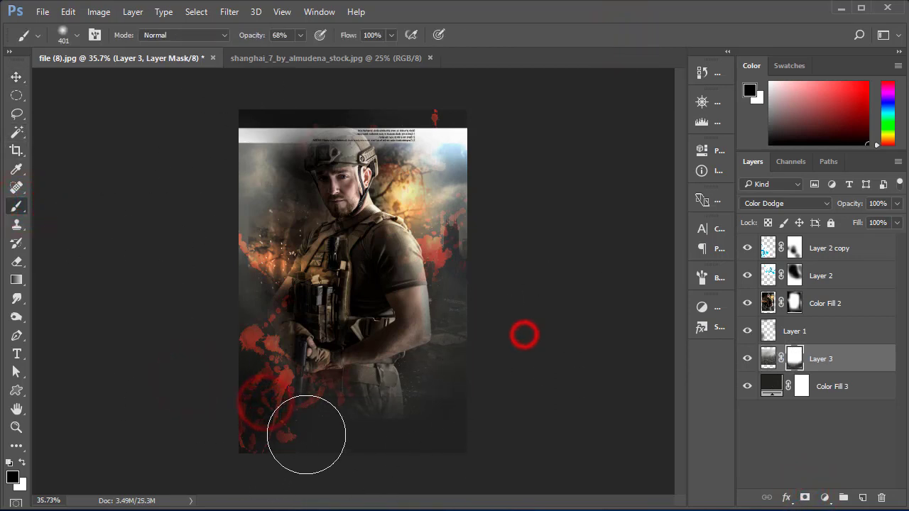
click(344, 441)
click(558, 184)
click(434, 108)
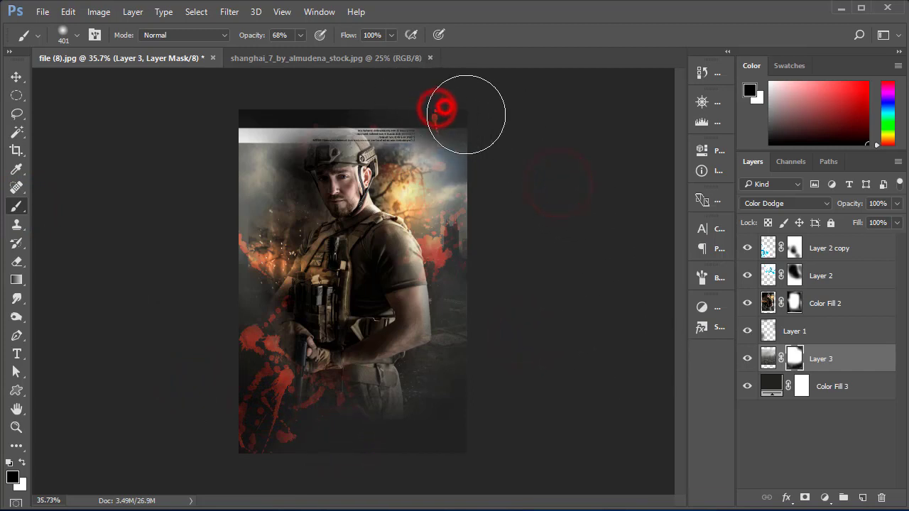
click(402, 108)
click(473, 111)
Step: Paint out the remaining white strip along the top and Layer 3's top-left corner
click(365, 107)
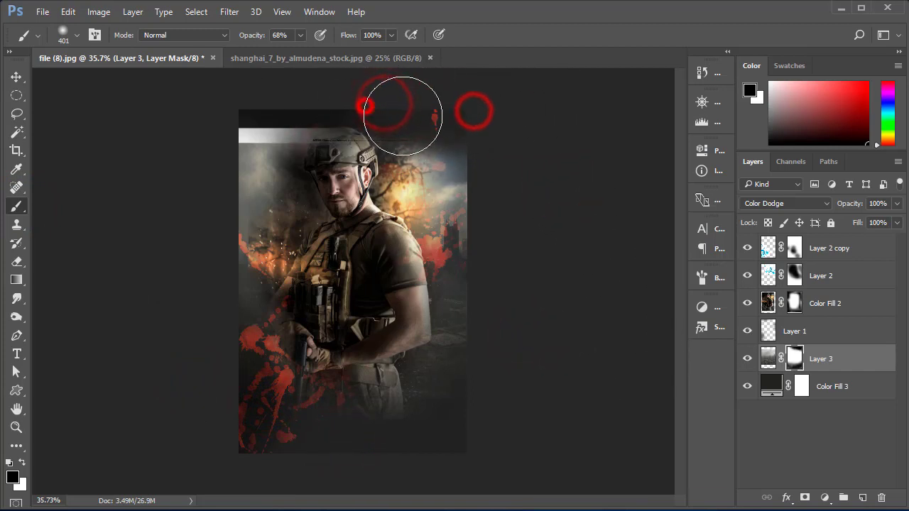
click(316, 110)
click(282, 112)
click(239, 155)
click(266, 148)
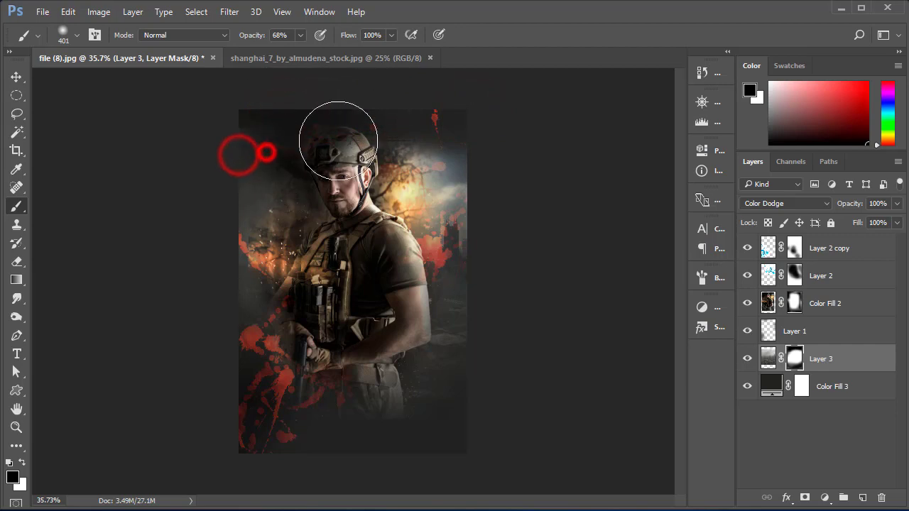
click(343, 114)
click(370, 143)
click(395, 122)
click(239, 106)
click(257, 126)
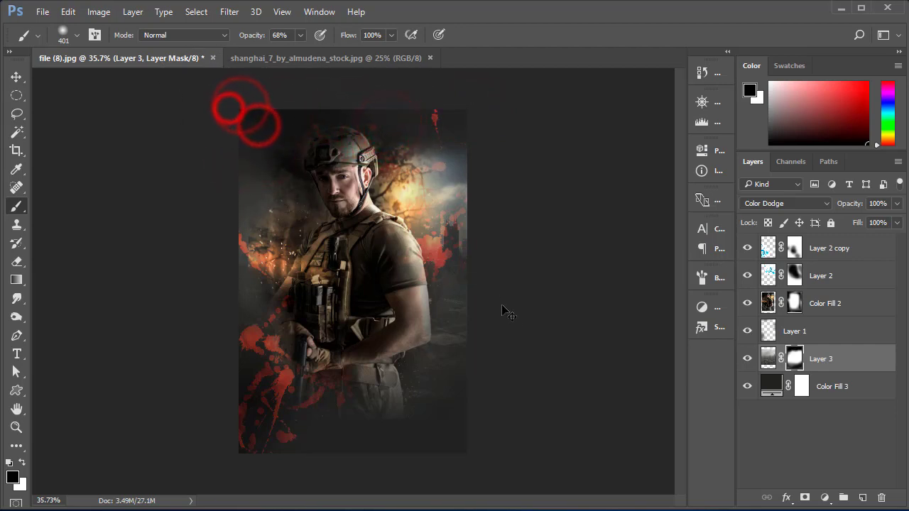
Step: Stretch Layer 3 to about 116% height, then mask its left edge and lower corners
key(ctrl+t)
drag(370, 396, 365, 418)
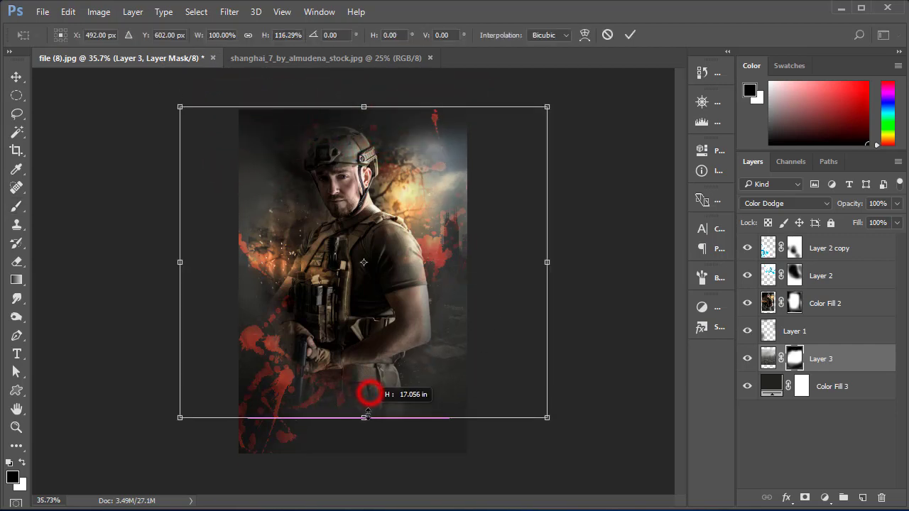
click(396, 347)
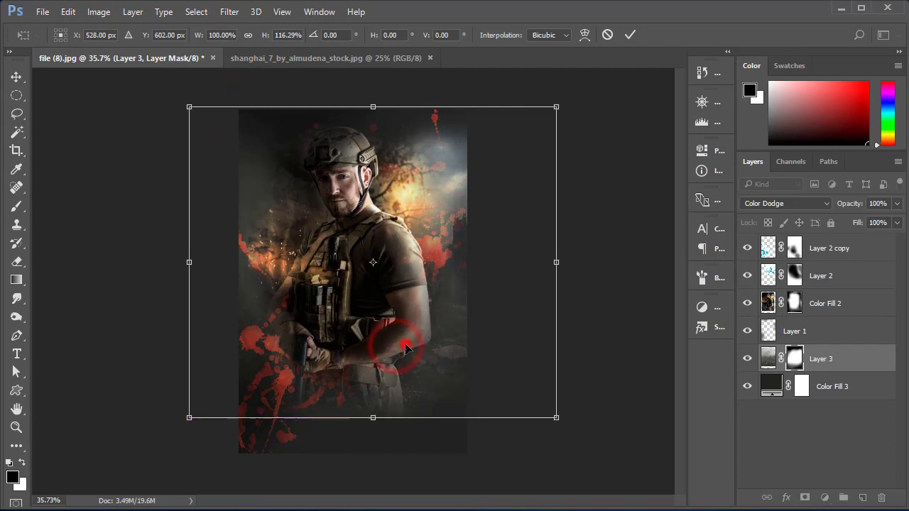
key(b)
click(219, 227)
click(229, 214)
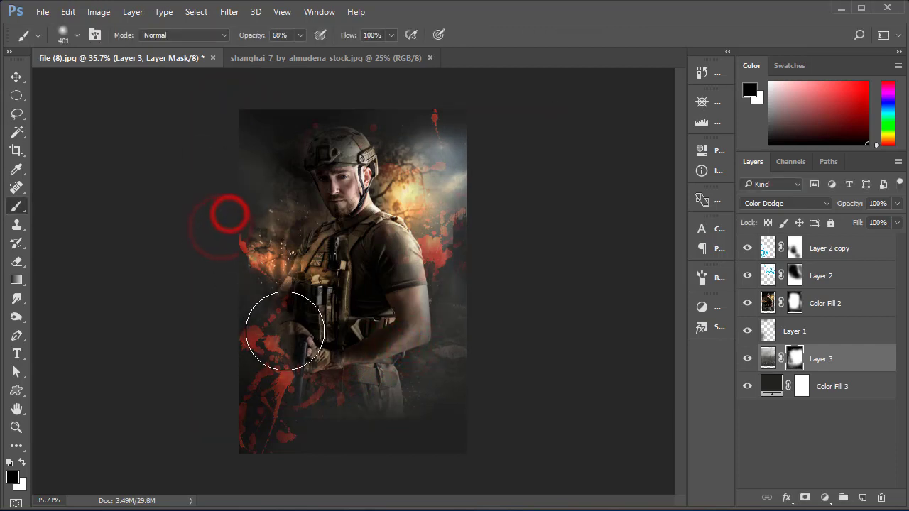
click(249, 292)
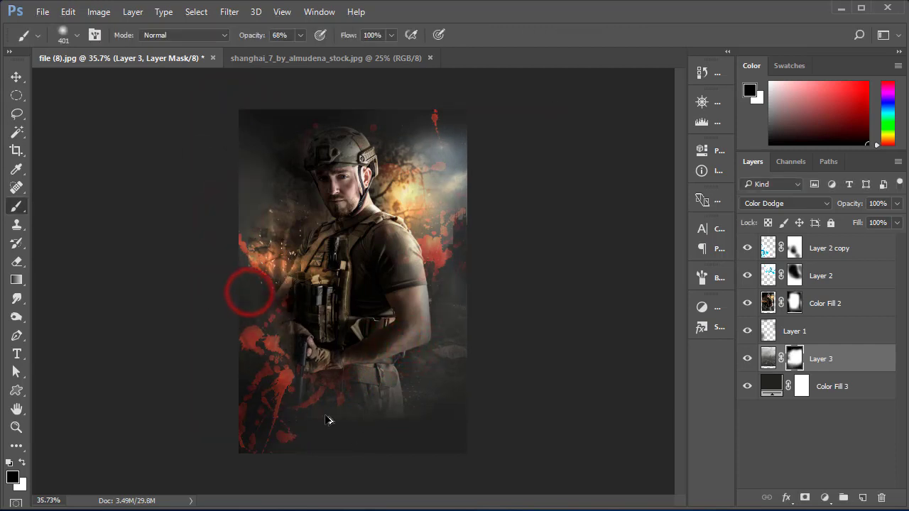
click(240, 332)
click(272, 402)
click(487, 403)
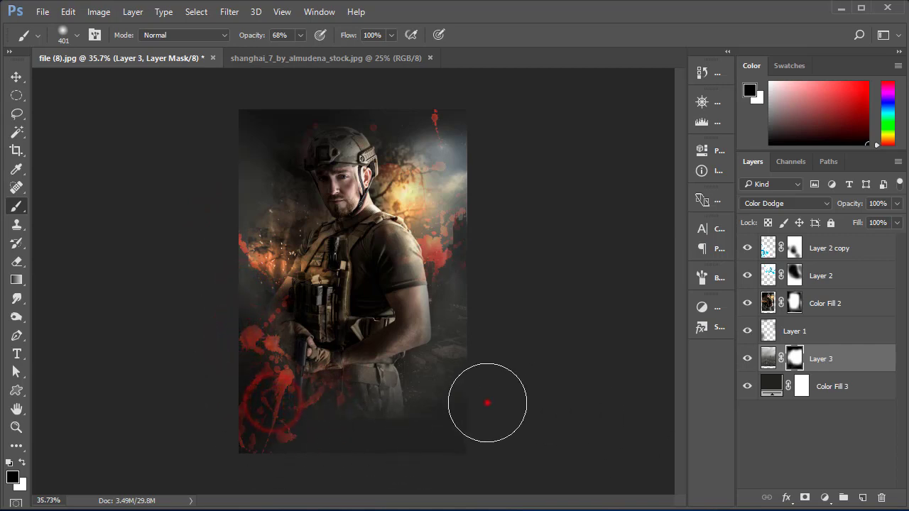
click(253, 181)
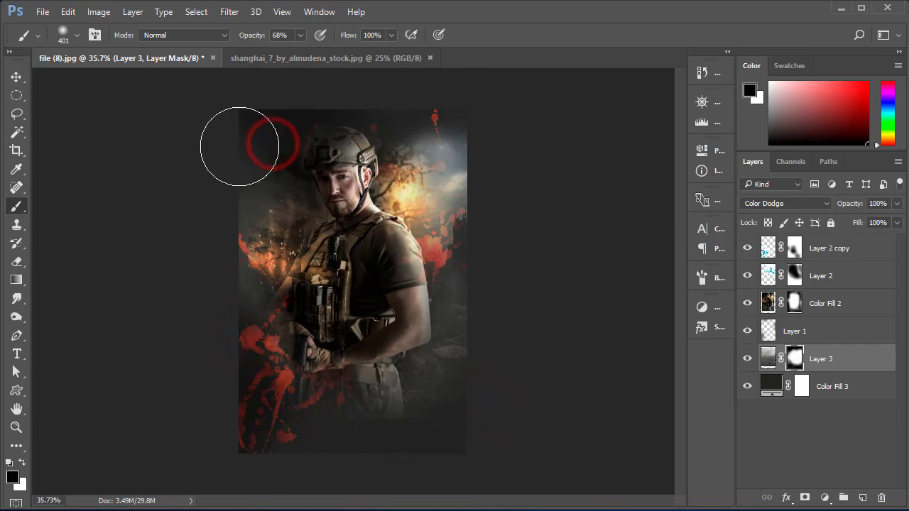
ctrl+click(262, 188)
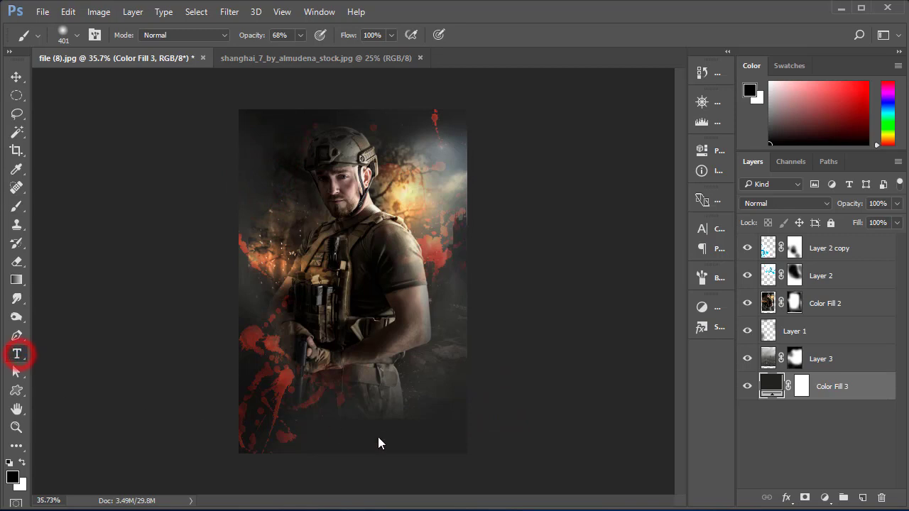
Step: Add a cyan Palatino Linotype Bold 'Knight' title above Layer 2 copy, scaled to about 700% and centred
click(830, 248)
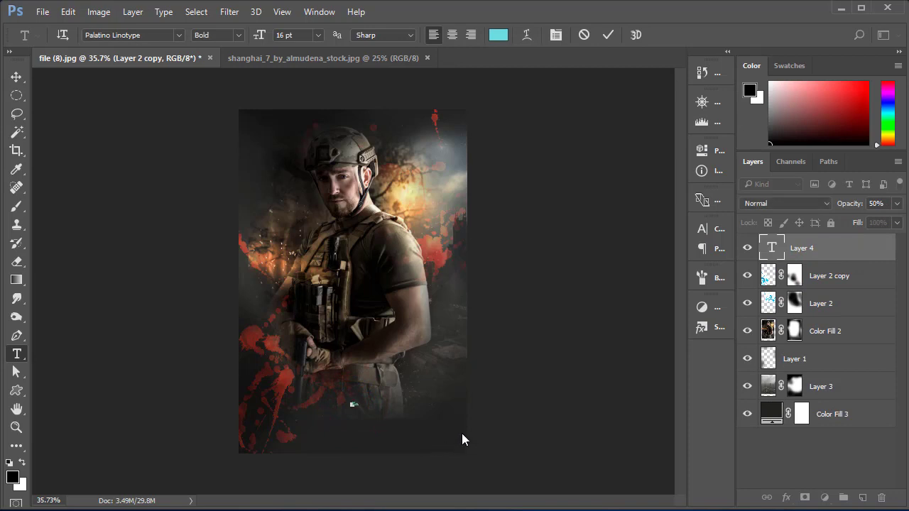
text(e)
click(608, 35)
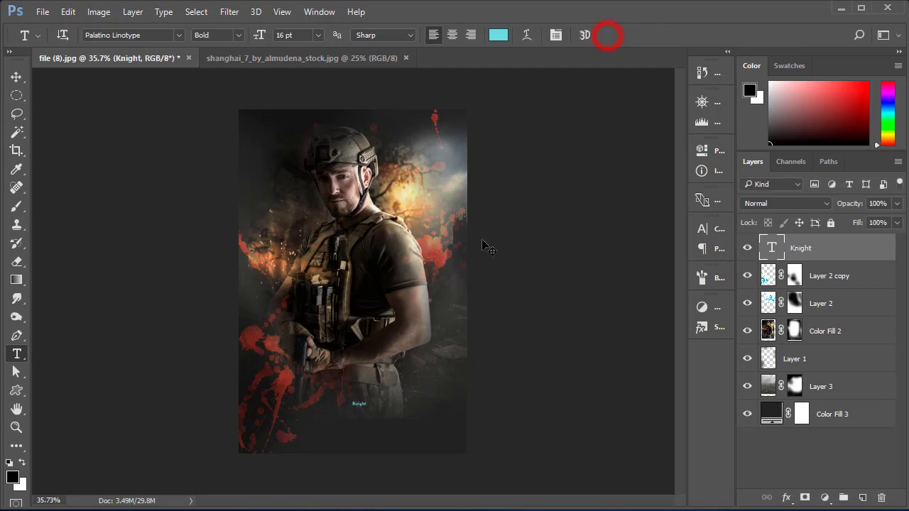
key(ctrl+t)
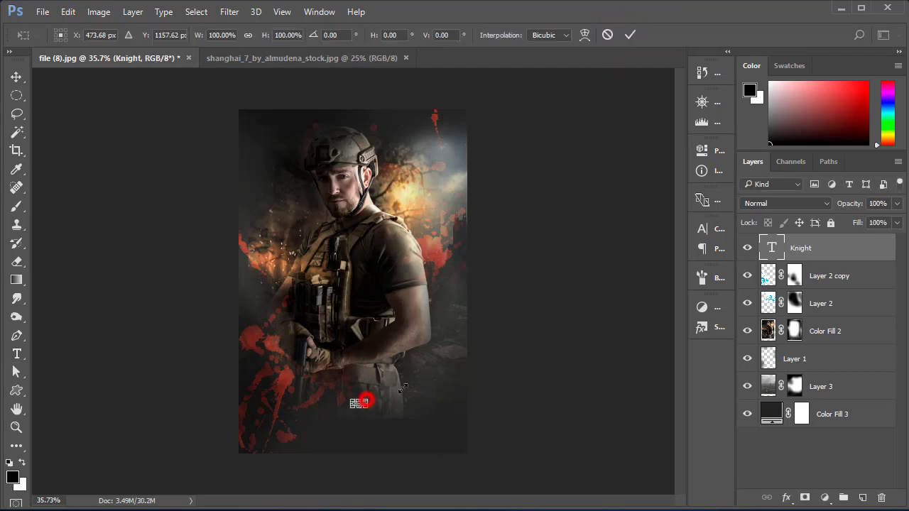
mouse_move(403, 388)
mouse_down()
mouse_move(449, 408)
mouse_move(432, 419)
mouse_up()
drag(448, 382, 443, 384)
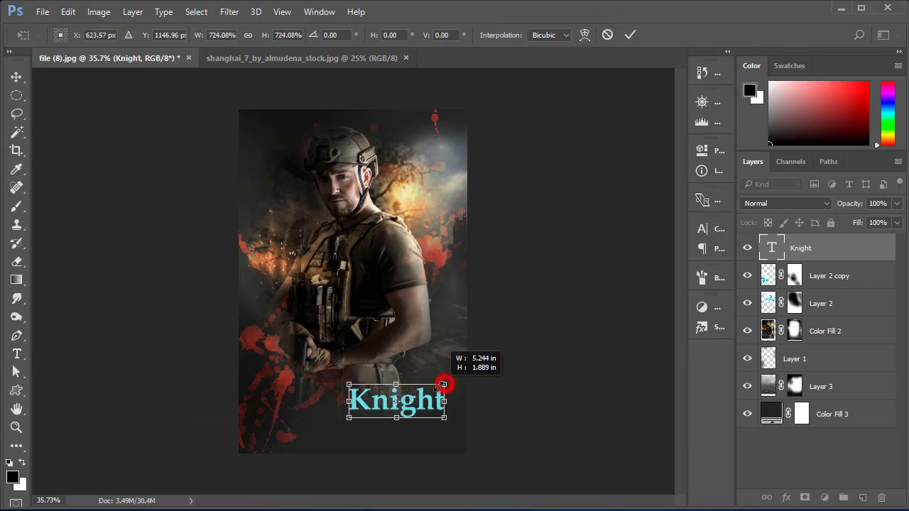
click(629, 35)
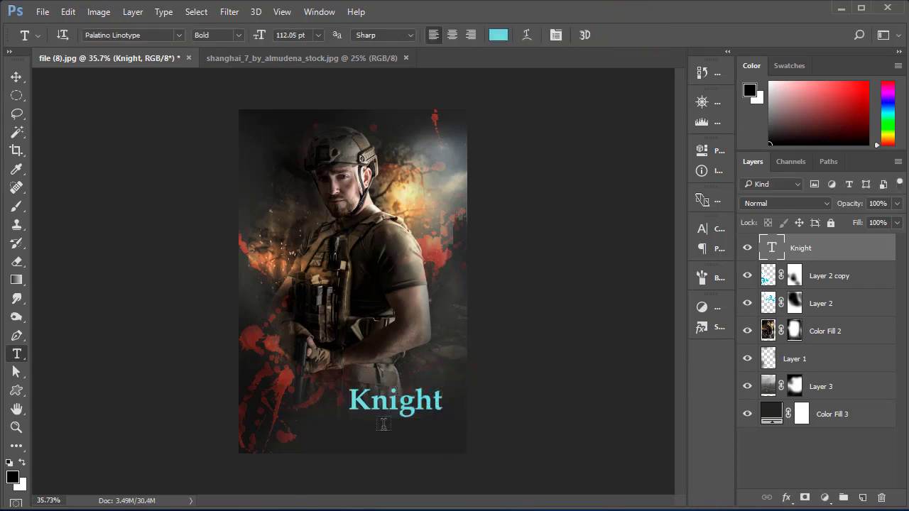
mouse_move(352, 369)
mouse_down()
mouse_move(421, 451)
mouse_move(402, 376)
mouse_move(378, 392)
mouse_up()
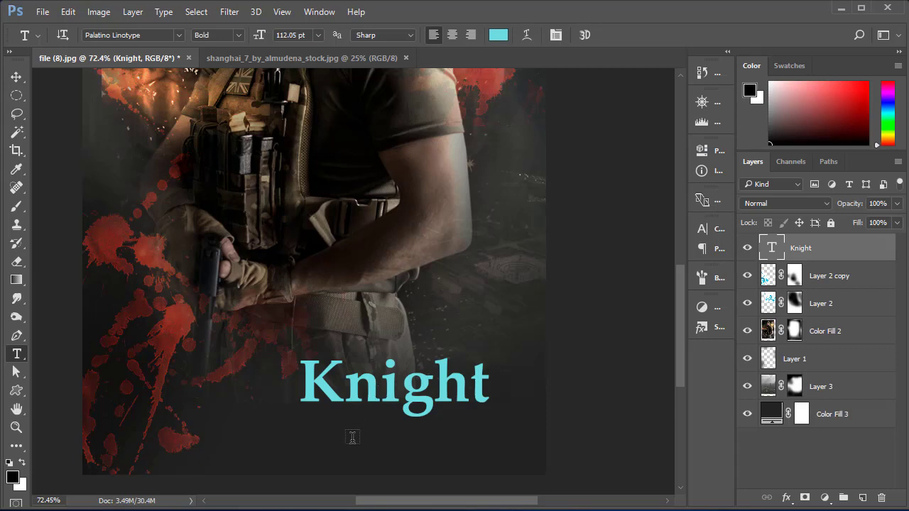
Step: Type the credit line 'Design By Vision Art Channel' below Knight
click(339, 450)
text(De)
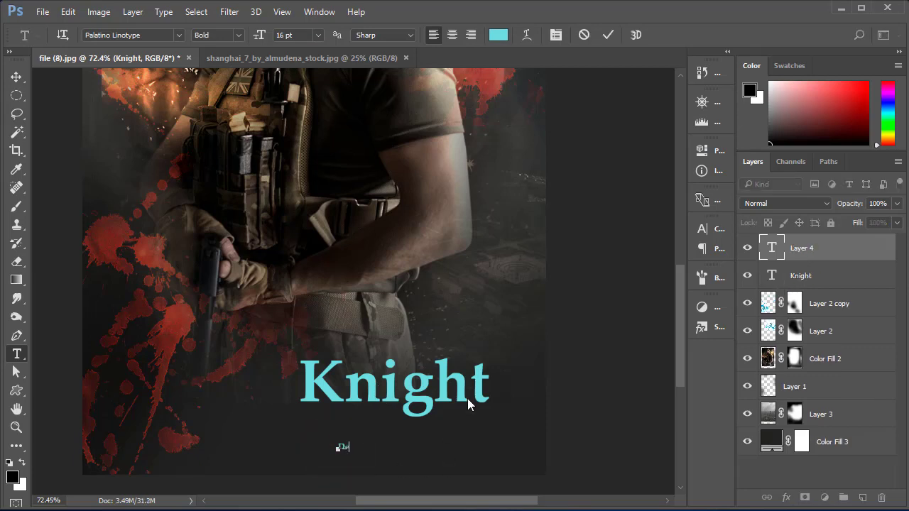
text(x)
text(ig)
text(n)
text( b)
key(BackSpace)
text(By)
text( V)
text(isinn)
text( RT)
key(BackSpace)
key(BackSpace)
text(Art)
text( C)
text(hanne)
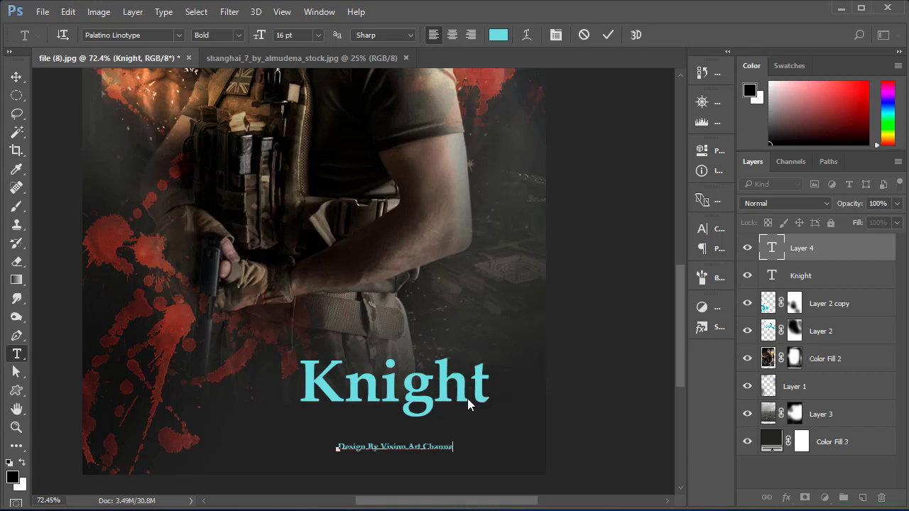
text(l)
click(609, 34)
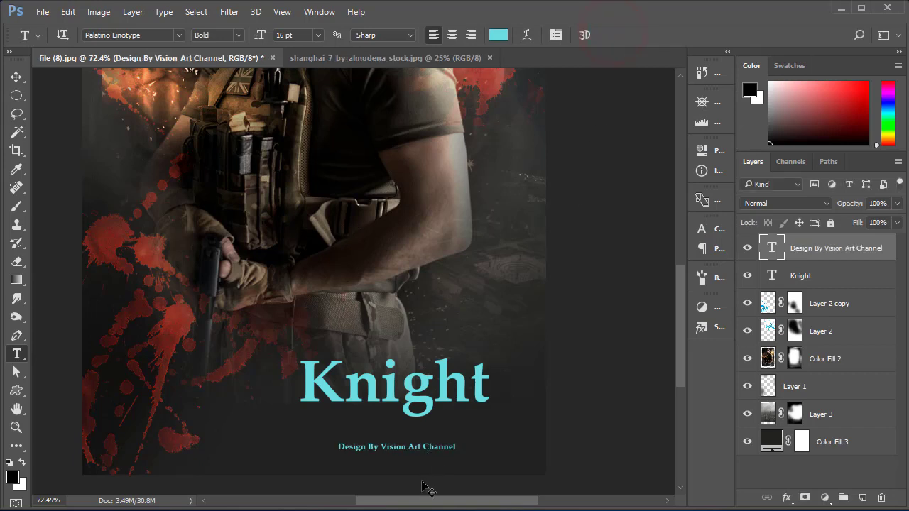
Step: Enlarge the credit line and place it just under the Knight title
key(ctrl+t)
mouse_move(457, 444)
mouse_down()
mouse_move(491, 455)
mouse_move(471, 424)
mouse_up()
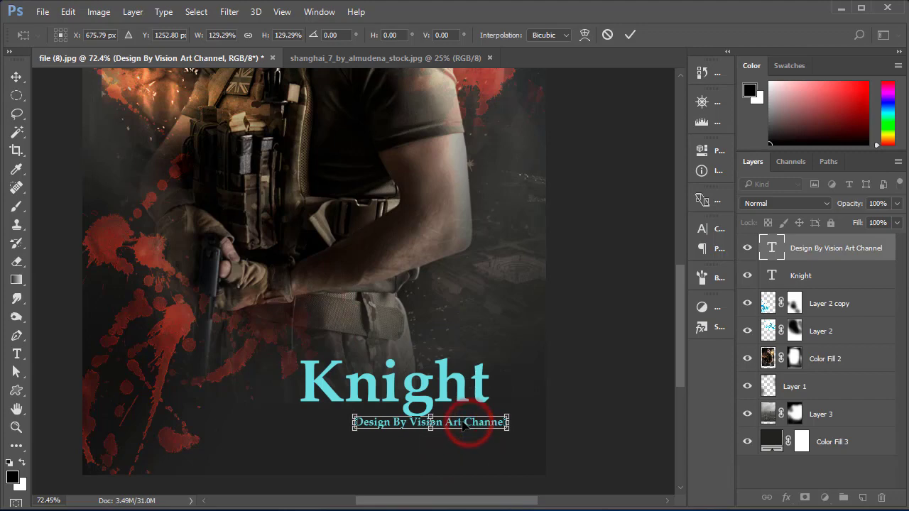
scroll(465, 424, up, 2)
scroll(468, 430, up, 2)
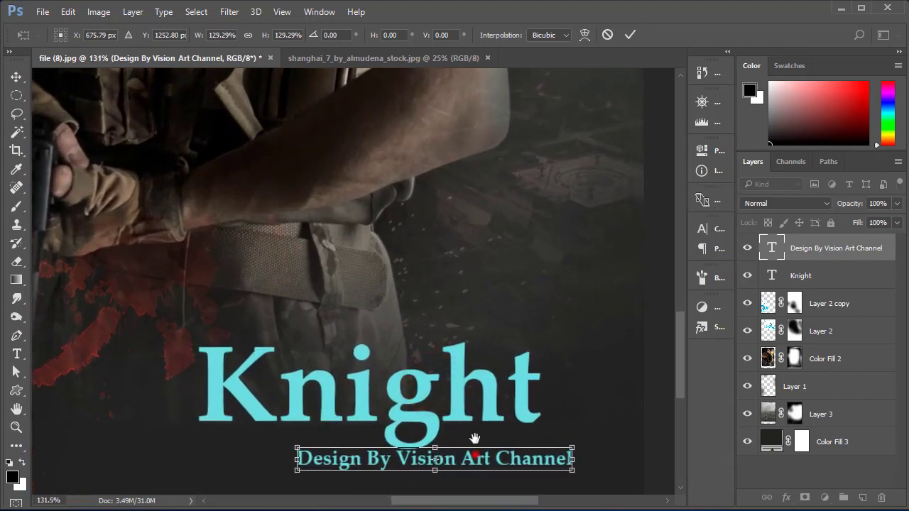
scroll(475, 439, down, 2)
drag(485, 397, 464, 414)
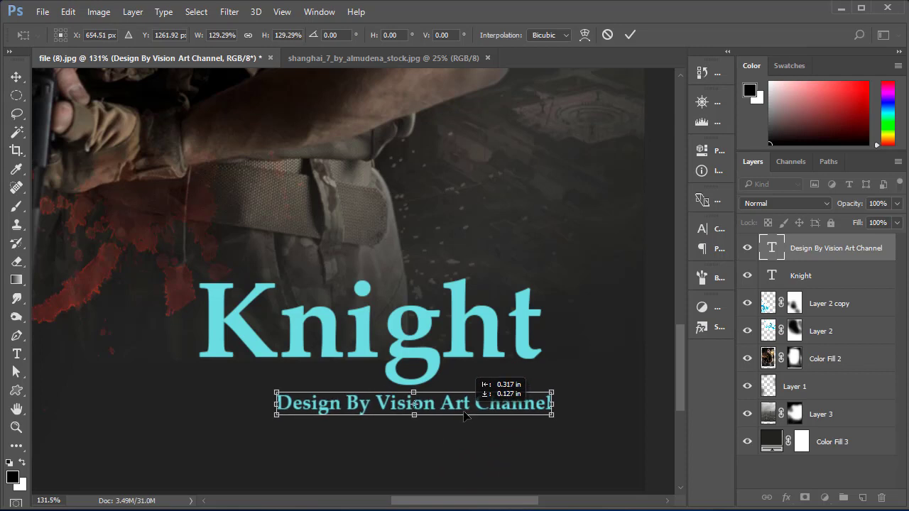
click(631, 36)
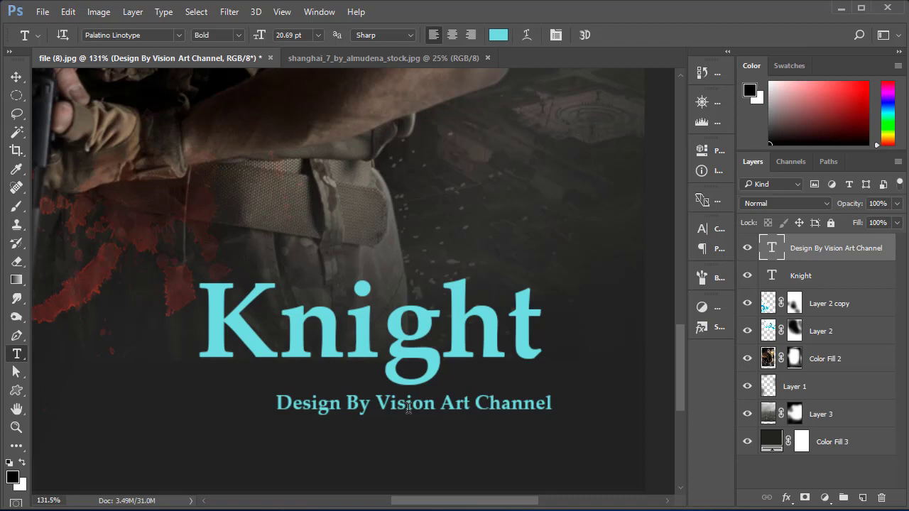
Step: Give the credit line a 2 pt baseline shift and stretch it to 113%/126% scale
click(408, 407)
double_click(408, 407)
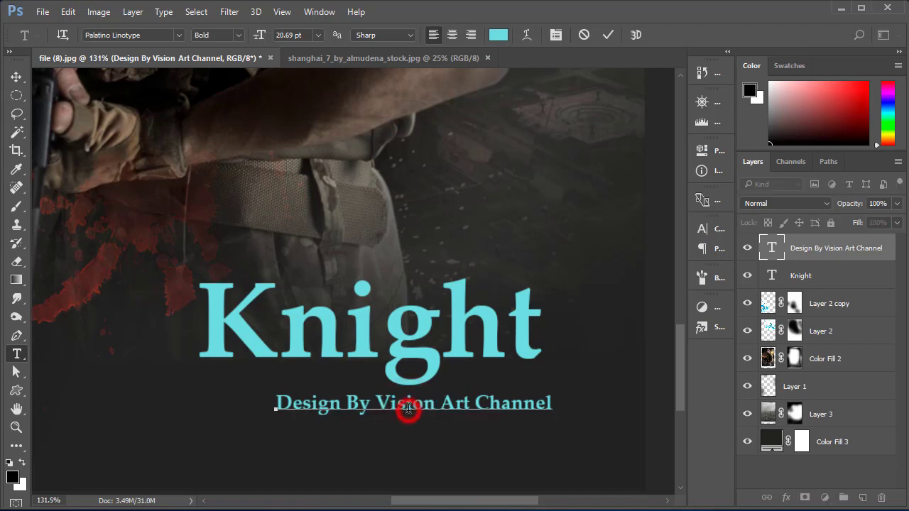
triple_click(408, 407)
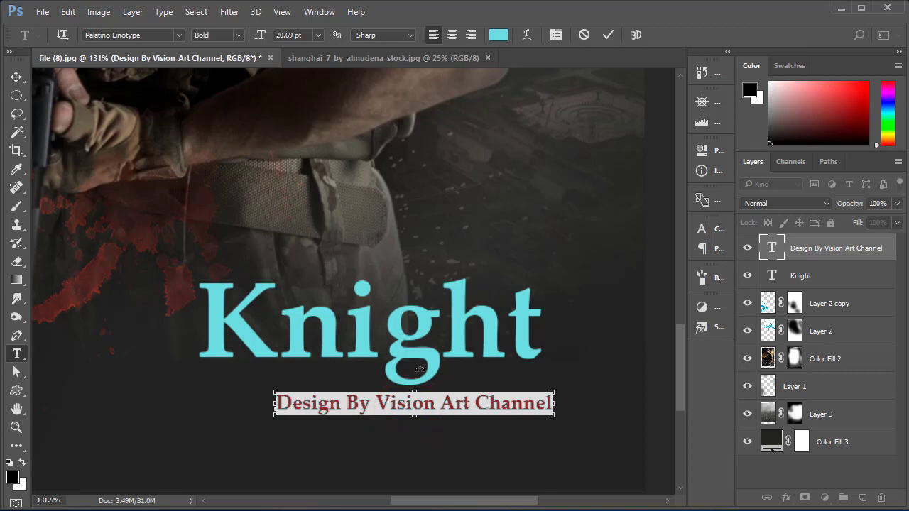
key(ctrl+t)
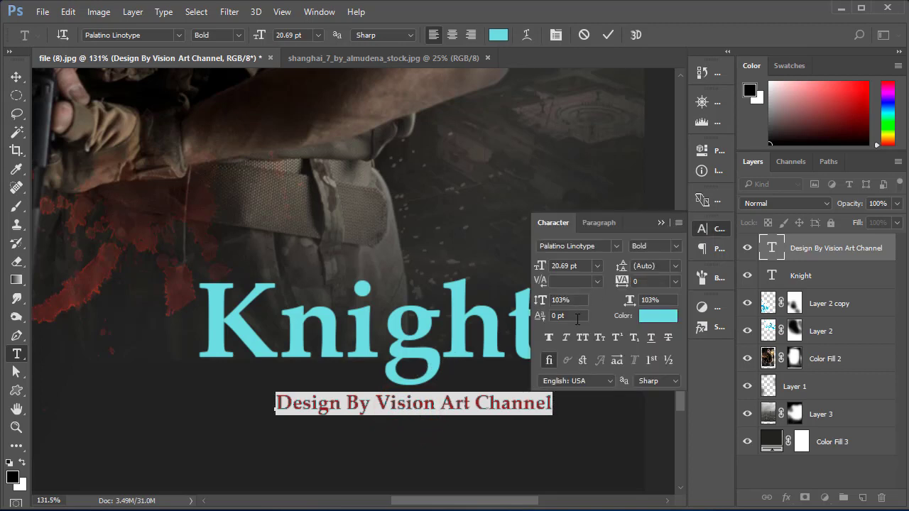
text(3)
key(Return)
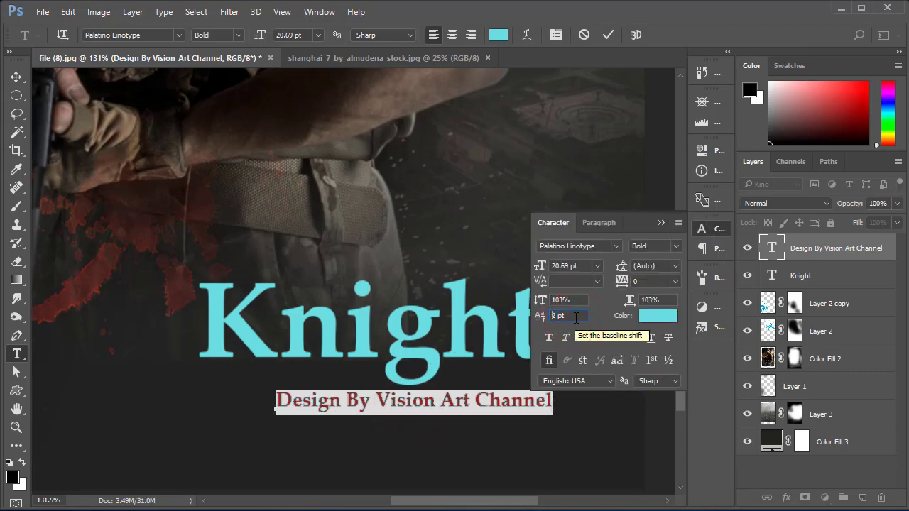
key(Return)
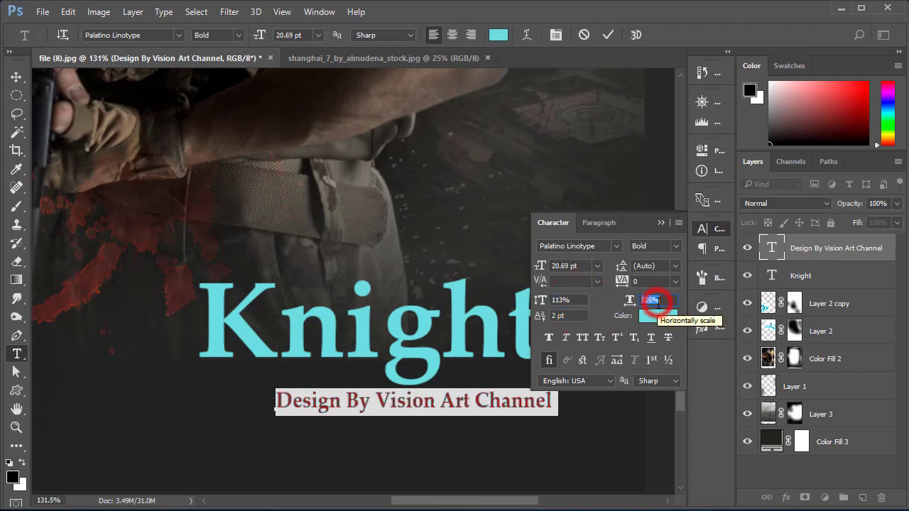
key(Up)
key(Up)
key(Up)
key(Up)
key(Up)
key(Up)
key(Up)
key(Up)
key(Up)
key(Up)
key(Up)
key(Up)
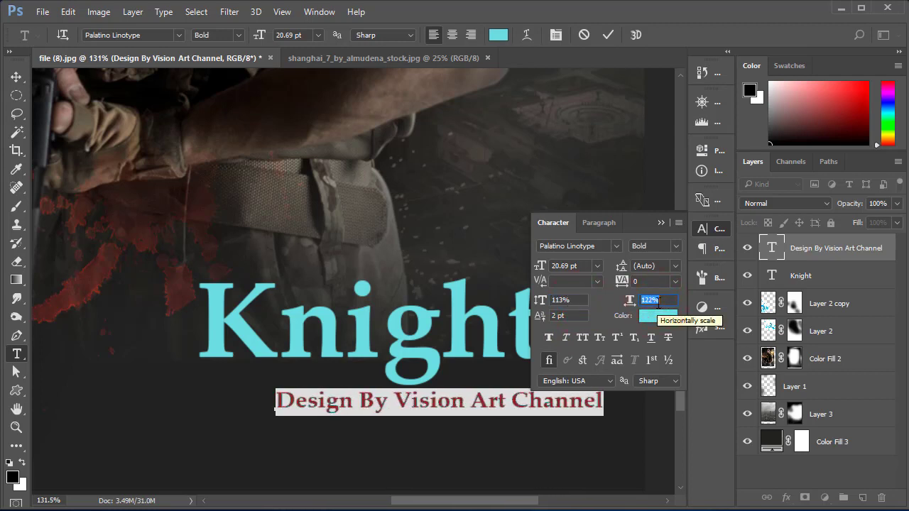
key(Up)
key(Up)
key(Up)
key(Up)
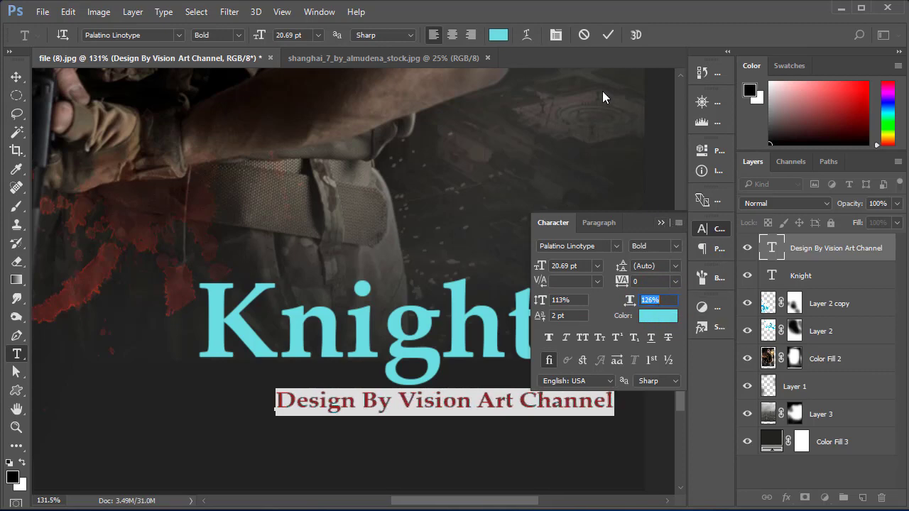
click(607, 36)
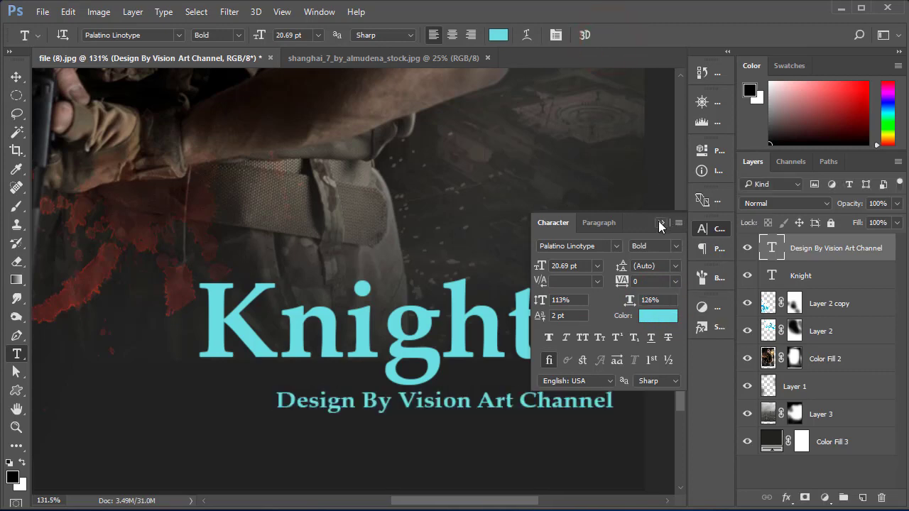
Step: Colour the credit line black (000000) and move it left beneath Knight
click(662, 317)
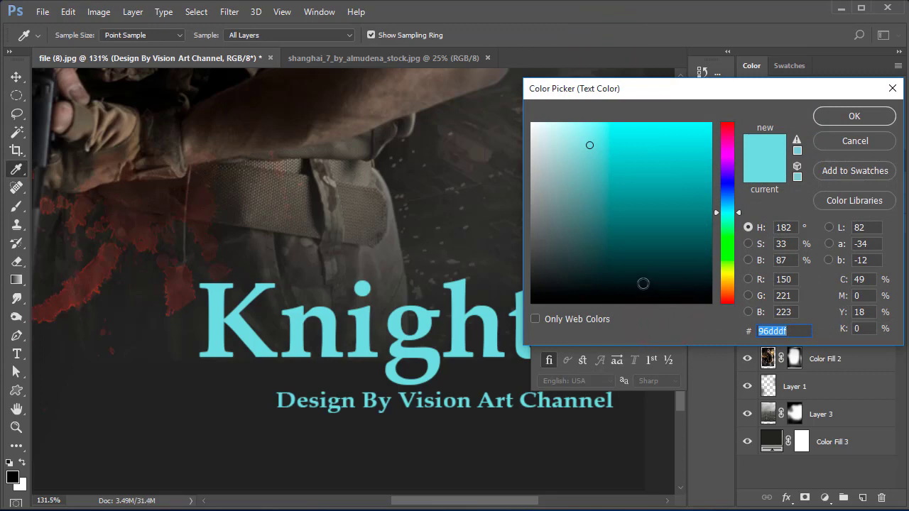
text(000000)
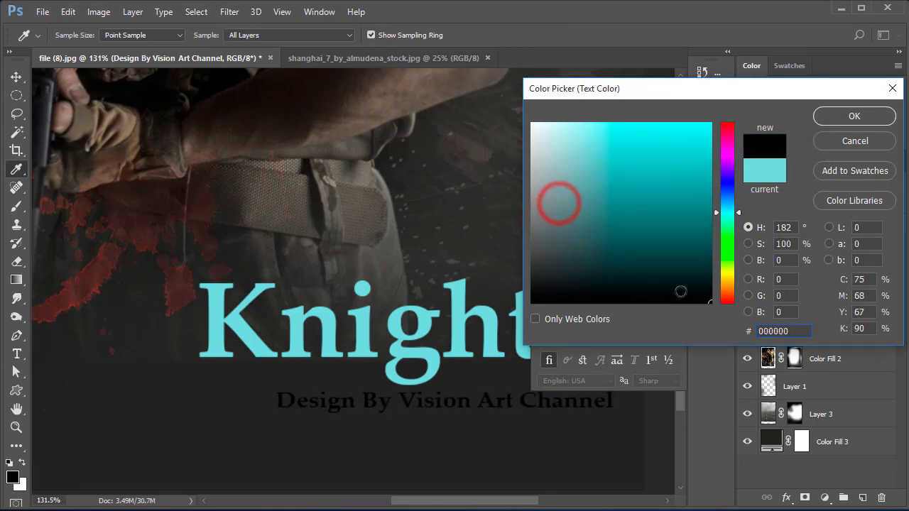
click(844, 116)
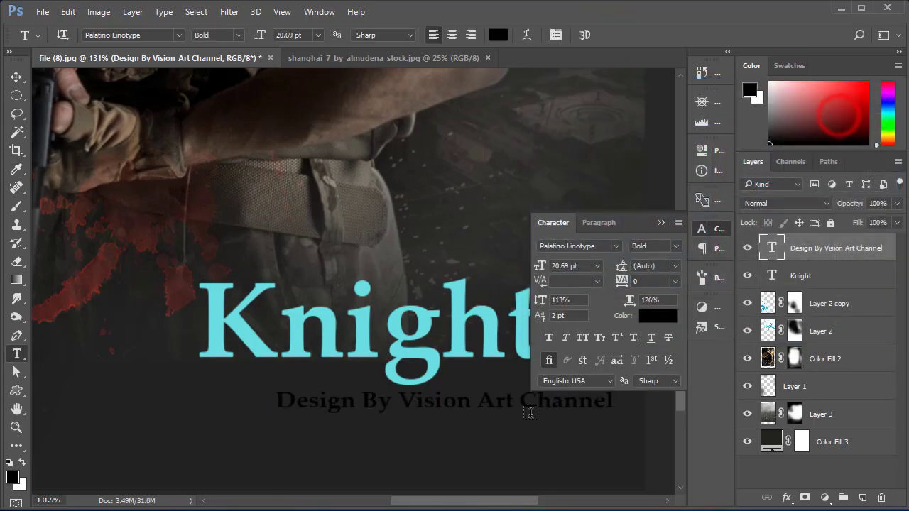
click(661, 221)
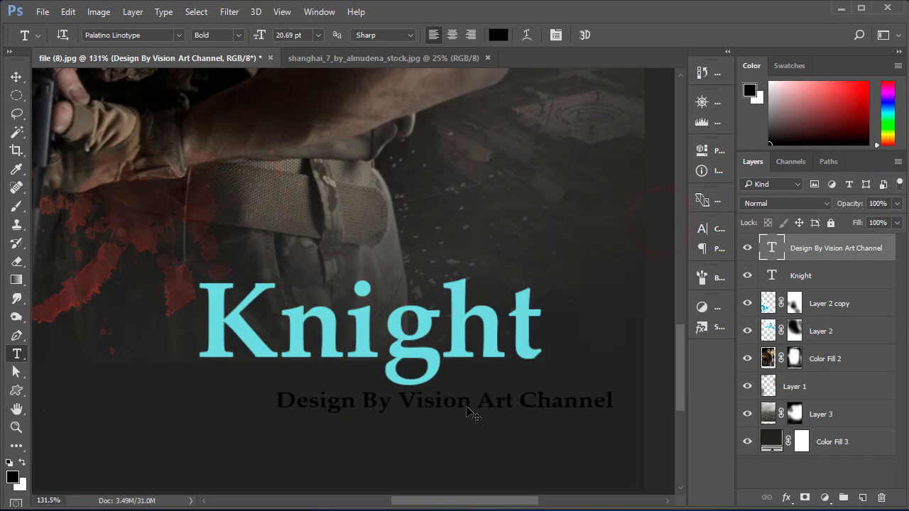
drag(467, 410, 439, 411)
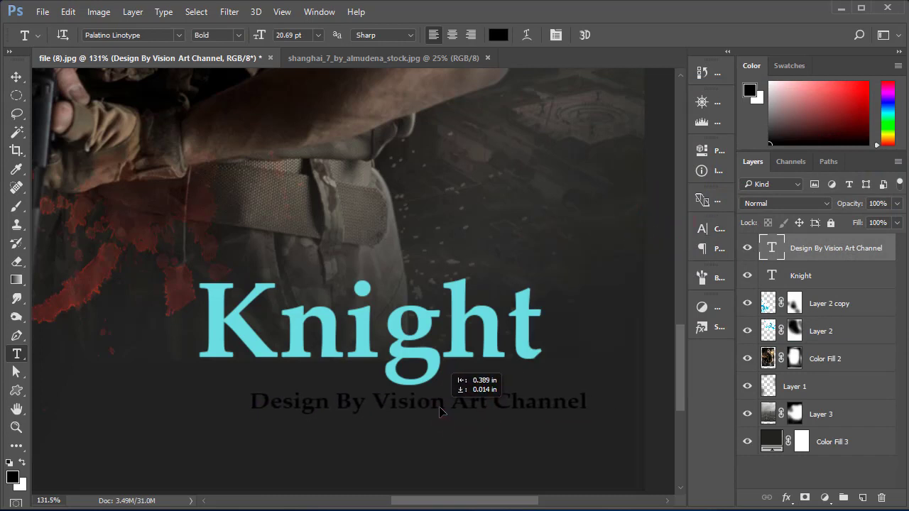
Step: Set the Knight title to 112% horizontal scale and tracking 100
double_click(418, 344)
key(ctrl+t)
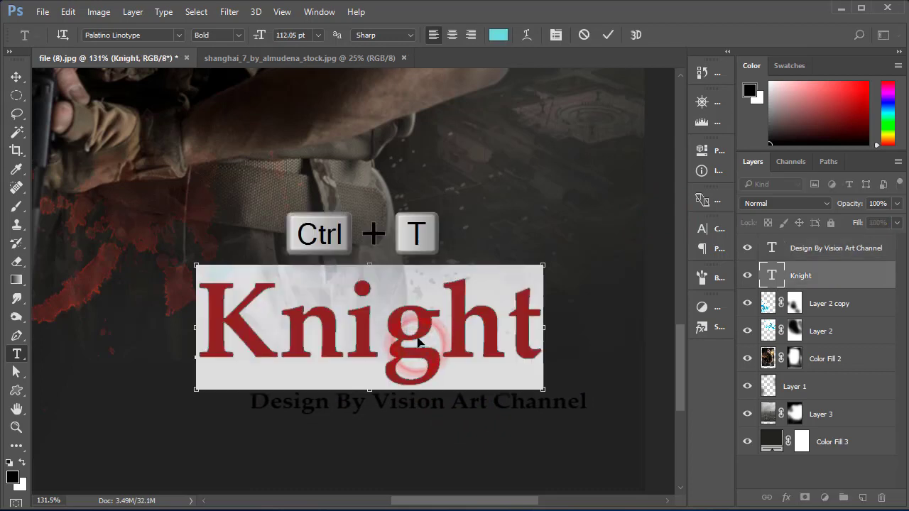
scroll(658, 302, up, 2)
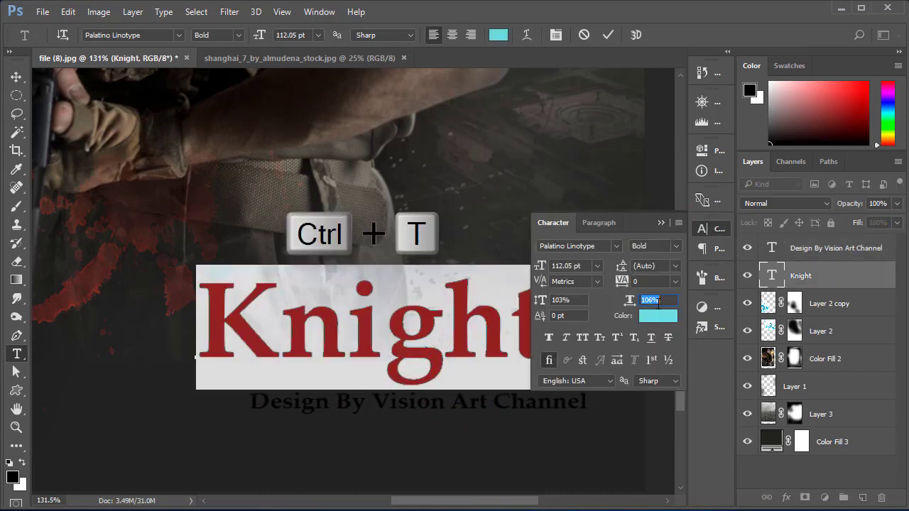
scroll(657, 302, up, 3)
scroll(655, 302, up, 2)
scroll(655, 302, up, 2)
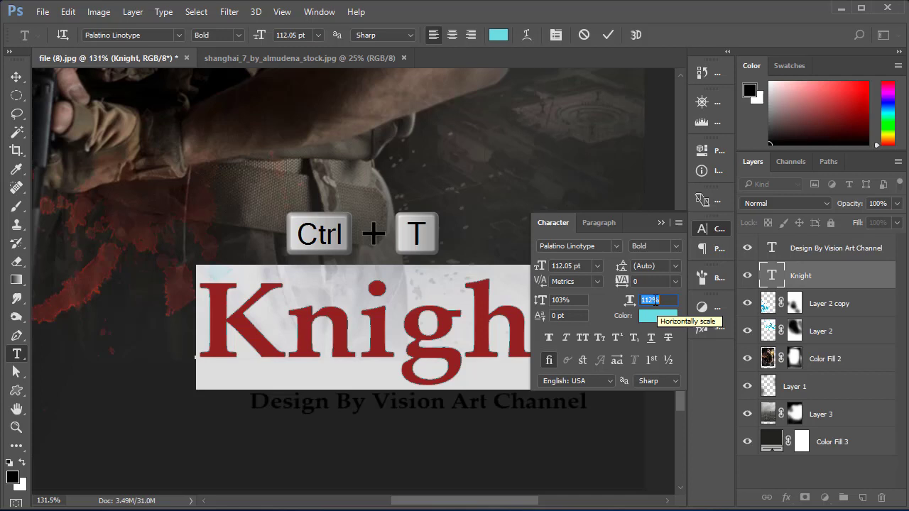
click(650, 281)
scroll(650, 280, up, 5)
scroll(650, 280, up, 5)
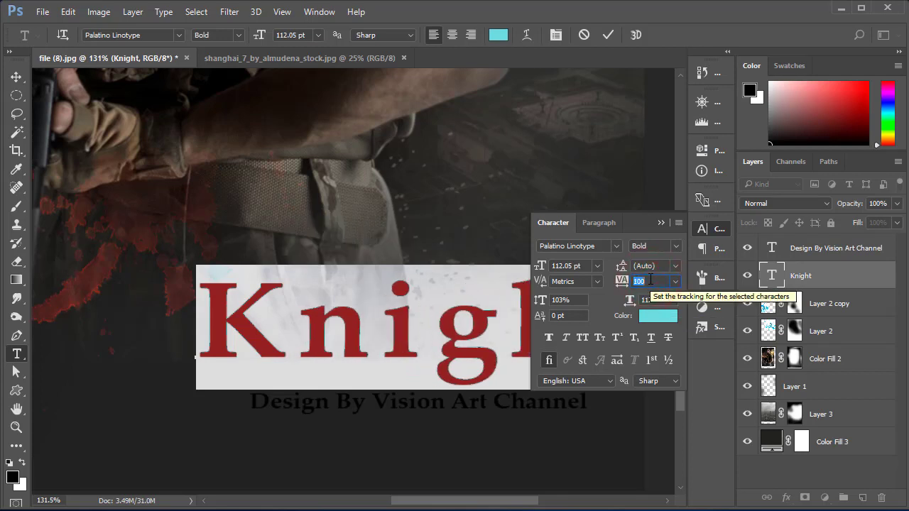
click(661, 224)
click(607, 35)
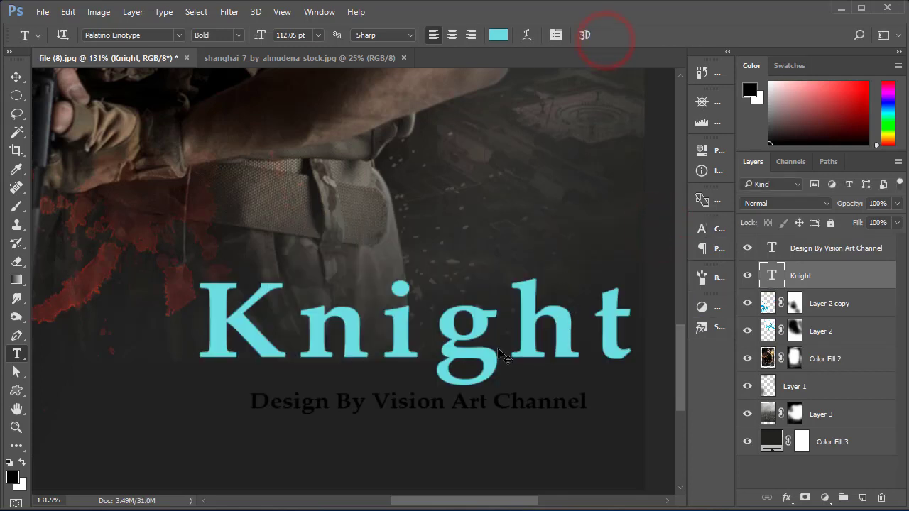
Step: Shift the Knight title left and change its colour to black (000000)
drag(481, 360, 432, 361)
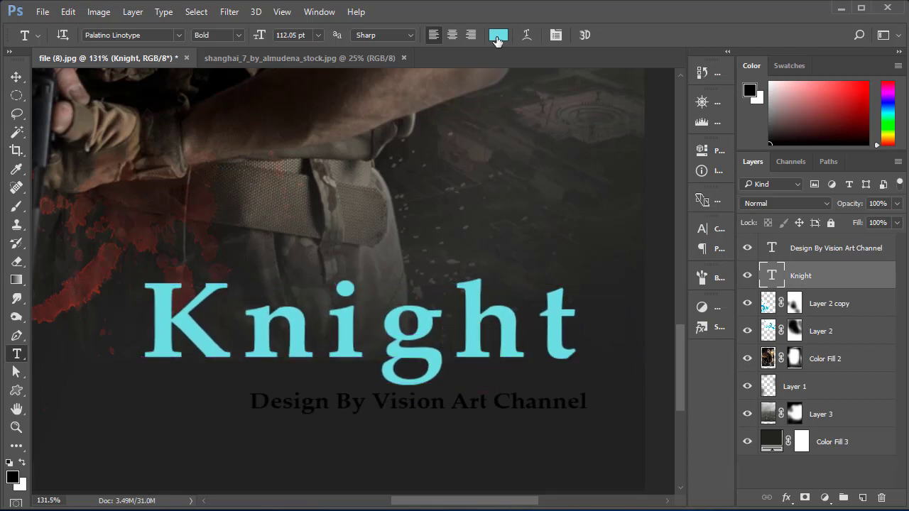
click(498, 35)
drag(670, 277, 716, 307)
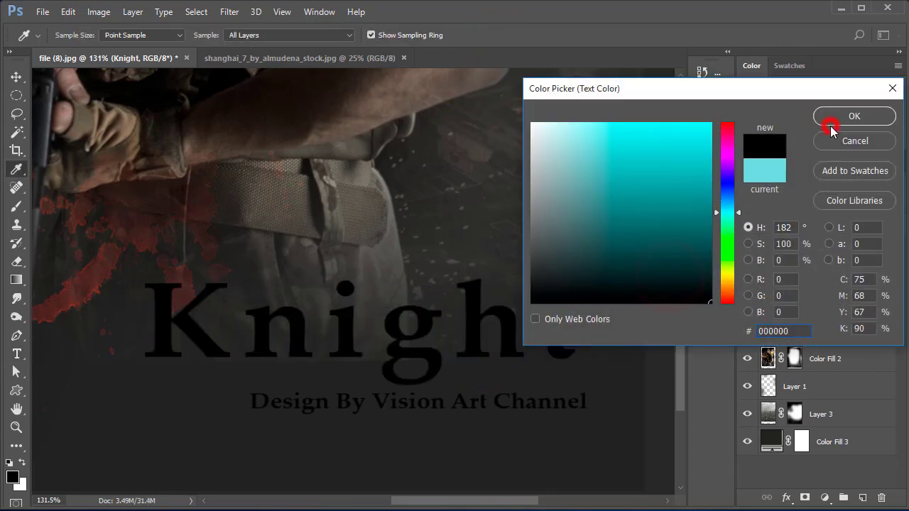
click(855, 117)
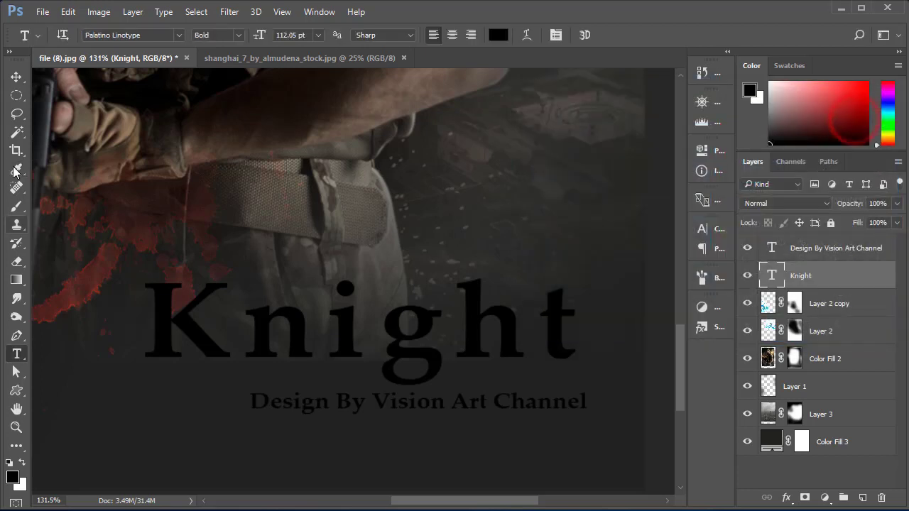
Step: Fill a semi-transparent white box behind the g on a new layer beneath Knight
right_click(14, 98)
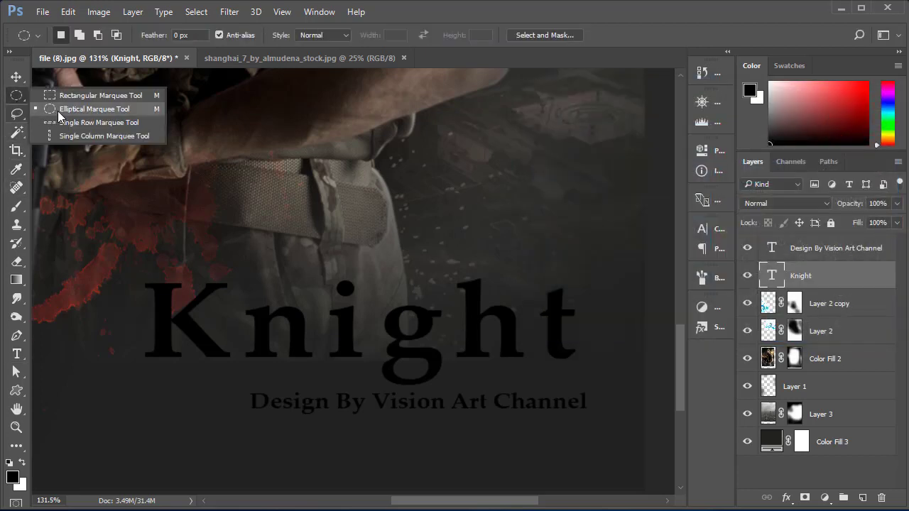
click(65, 95)
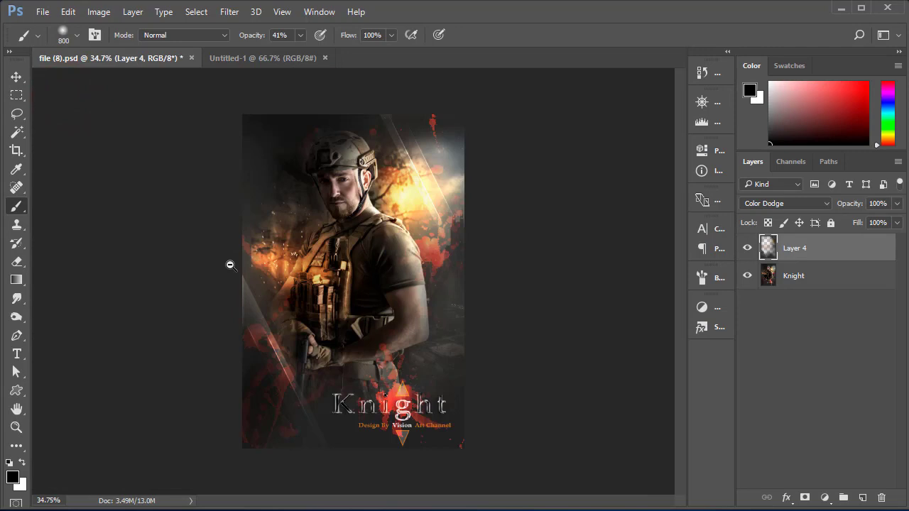
drag(370, 282, 450, 431)
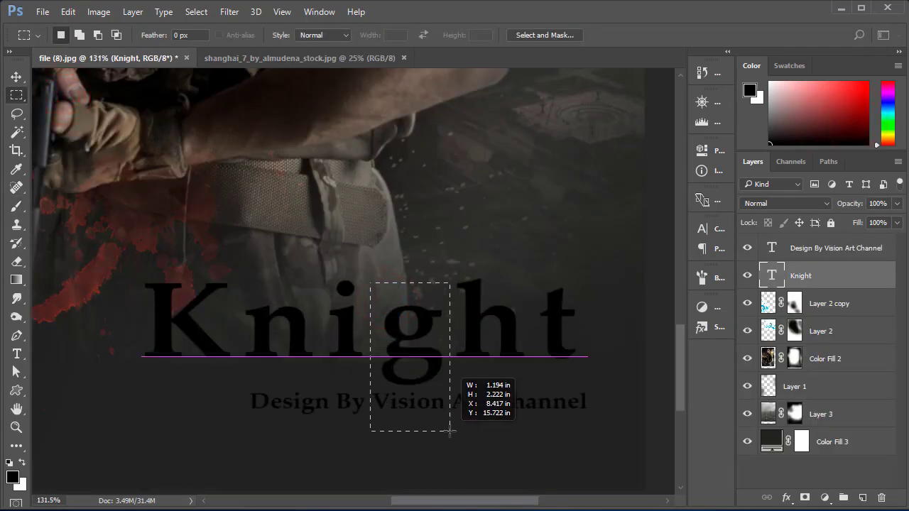
click(862, 498)
drag(817, 276, 825, 318)
click(69, 12)
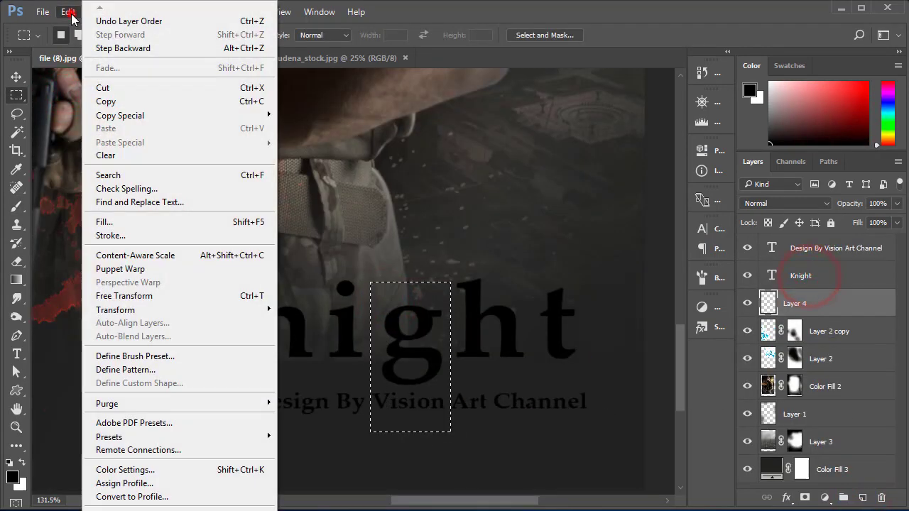
click(104, 222)
click(521, 144)
click(490, 253)
click(577, 143)
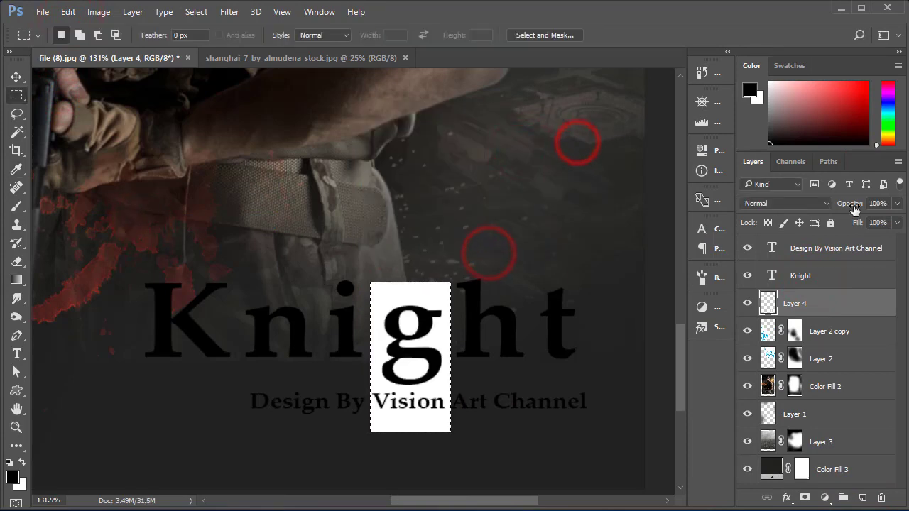
click(898, 203)
drag(893, 217, 862, 217)
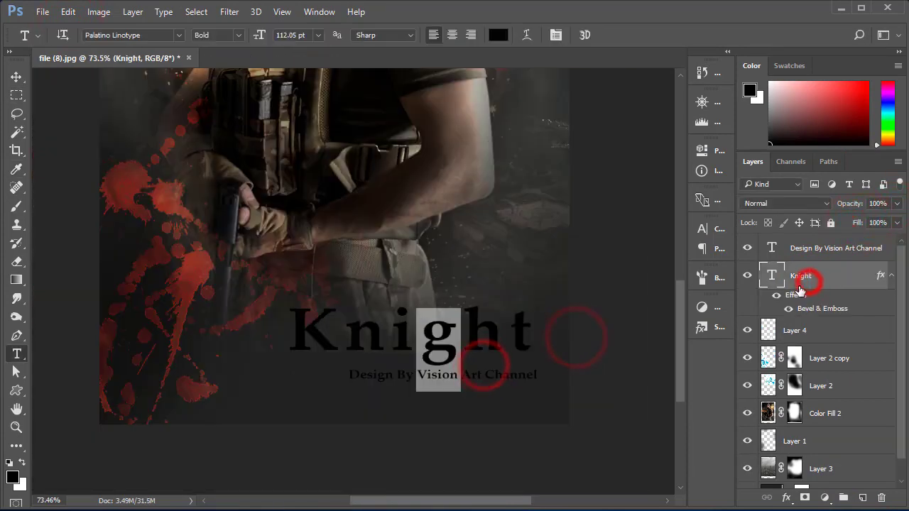
Step: Color the Art Channel and Design By credit words orange
drag(538, 375, 462, 375)
click(498, 35)
drag(727, 302, 728, 288)
drag(689, 264, 668, 174)
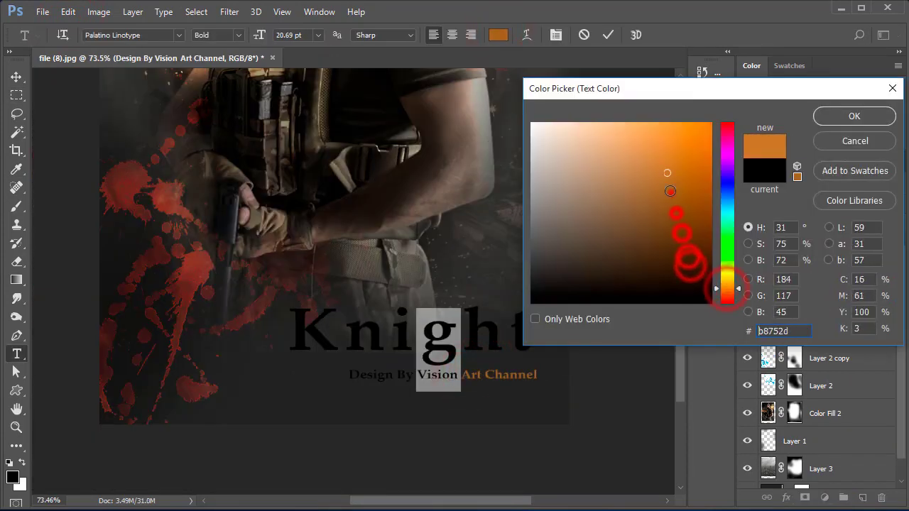
click(855, 115)
drag(416, 375, 348, 375)
click(498, 35)
click(854, 116)
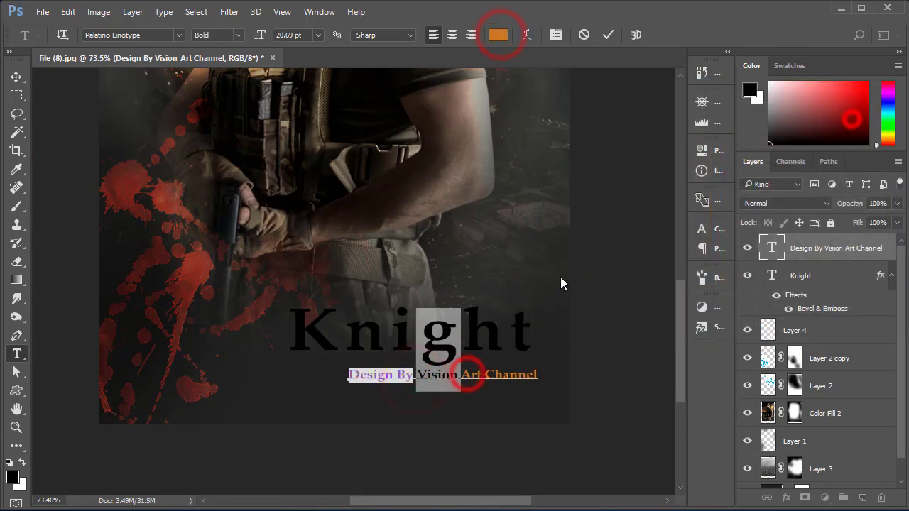
click(608, 35)
Step: Raise Layer 4's opacity so the box behind the g is solid white
click(427, 343)
click(608, 35)
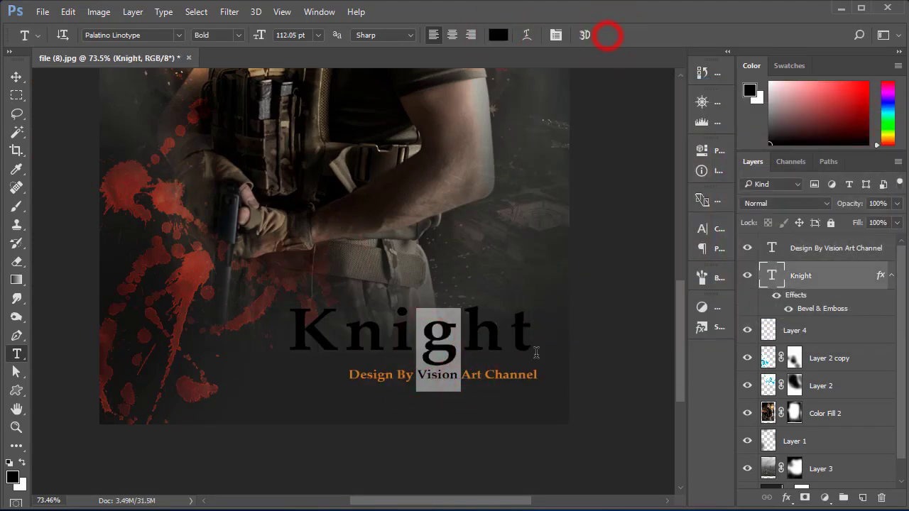
scroll(444, 314, up, 5)
click(819, 332)
click(897, 203)
drag(884, 220, 901, 219)
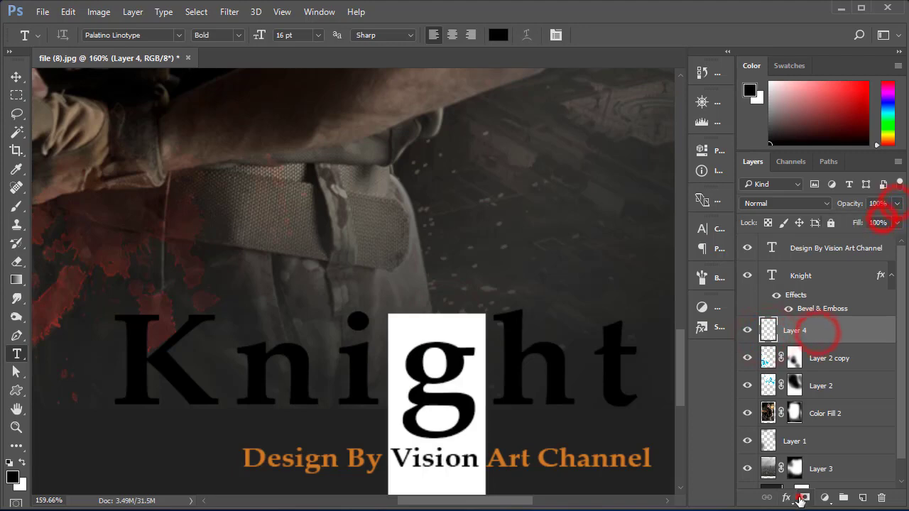
Step: Give Layer 4 a thick orange stroke sampled from the credit text, with Fill at 0%
click(786, 498)
click(782, 370)
click(438, 217)
click(537, 204)
click(262, 454)
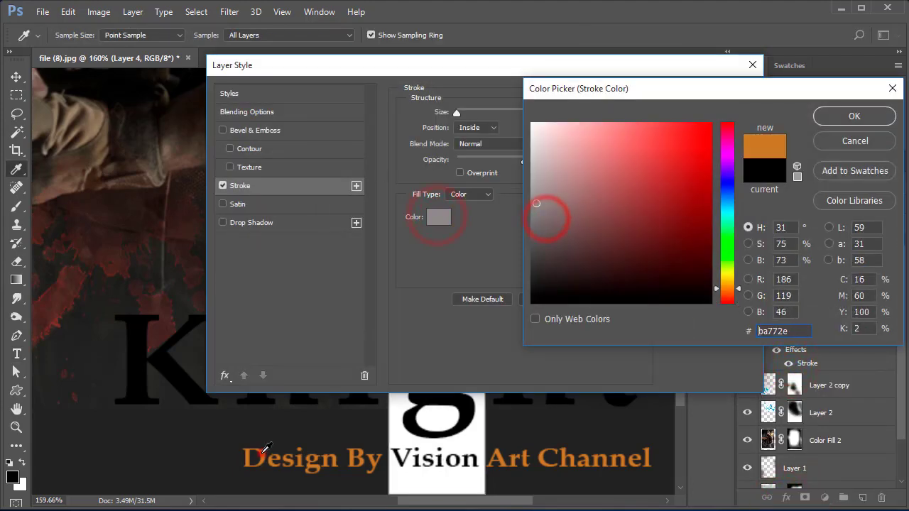
click(855, 116)
drag(457, 113, 544, 112)
click(707, 93)
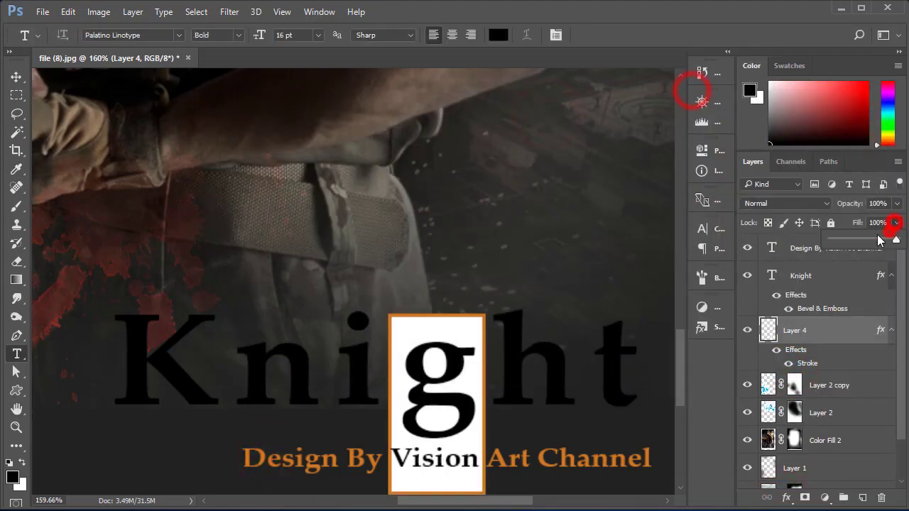
drag(879, 240, 819, 249)
Step: Adjust the spacing around Vision in the credit line
click(487, 463)
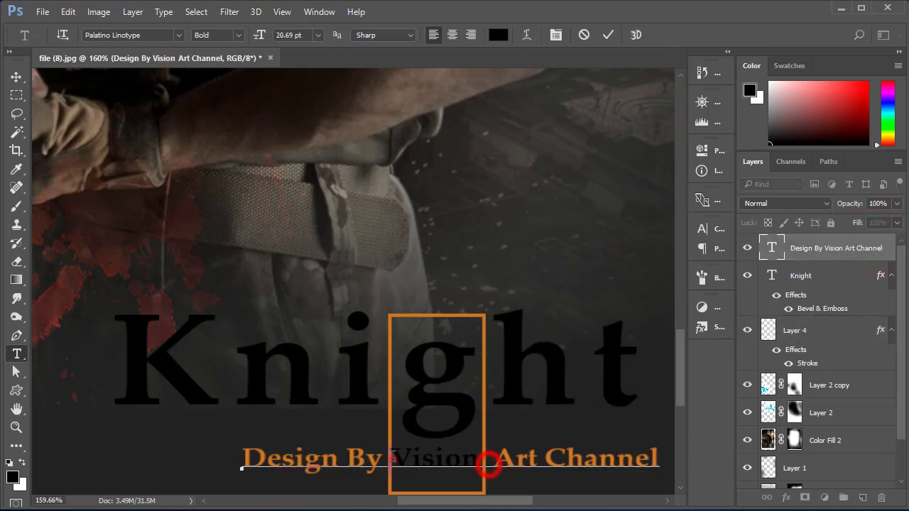
click(390, 459)
click(609, 34)
mouse_move(583, 433)
mouse_down()
mouse_move(469, 324)
mouse_move(447, 324)
mouse_move(455, 169)
mouse_up()
Step: Transform the orange box into an upright triangle above Knight
key(ctrl+0)
click(804, 331)
key(ctrl+t)
click(638, 34)
key(ctrl+t)
right_click(469, 306)
click(498, 477)
click(628, 35)
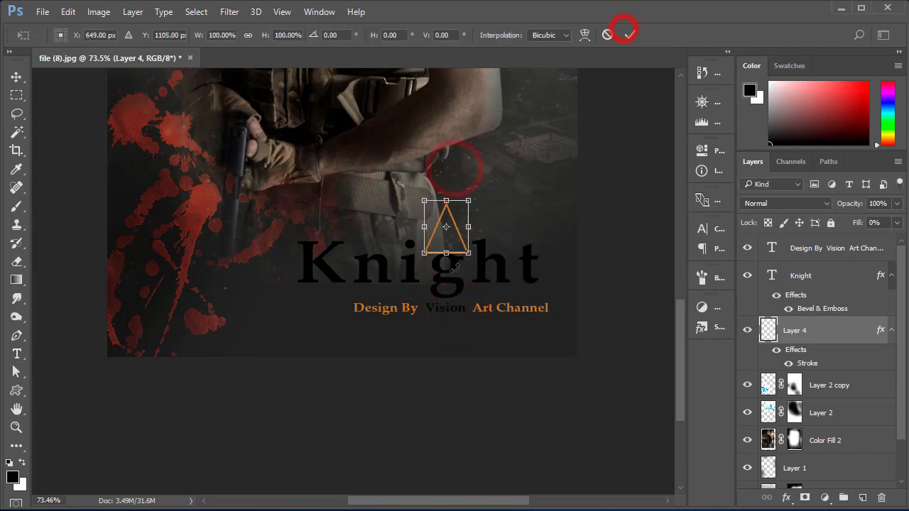
Step: Give the triangle a translucent fill and position it above the g
key(t)
drag(896, 222, 863, 241)
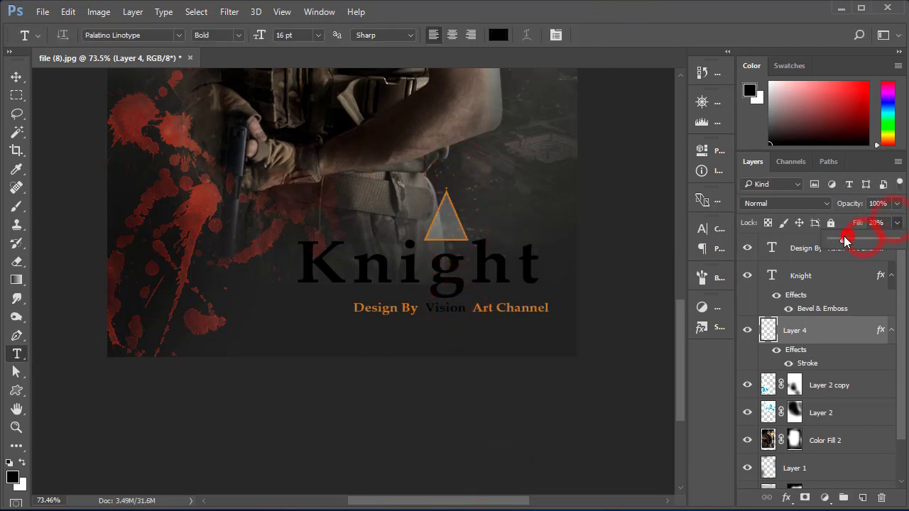
key(ctrl+plus)
key(ctrl+t)
mouse_move(441, 234)
mouse_down()
mouse_move(455, 228)
mouse_move(459, 397)
mouse_up()
click(631, 35)
Step: Duplicate the triangle and flip the copy vertically below the title
key(ctrl+t)
right_click(457, 254)
click(493, 473)
click(629, 35)
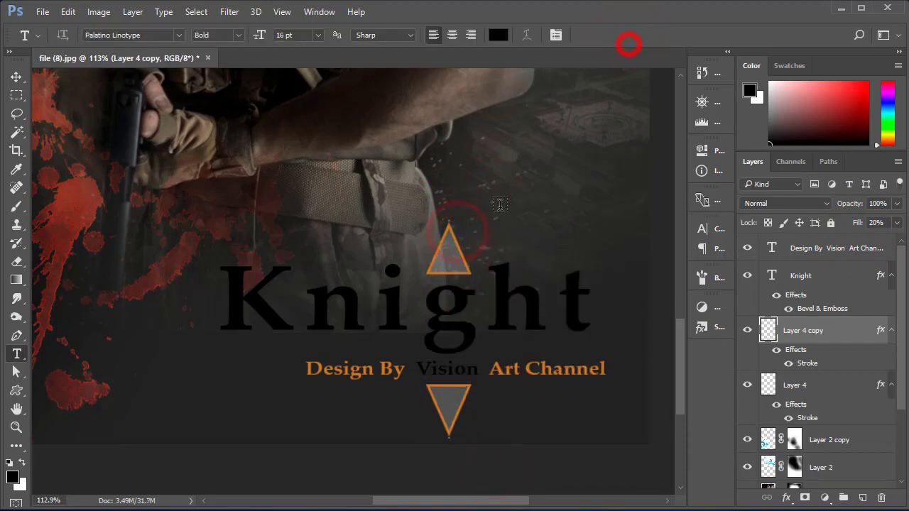
scroll(500, 204, down, 3)
scroll(476, 345, up, 4)
Step: Color the word Vision and the g in Knight white
double_click(469, 379)
click(498, 35)
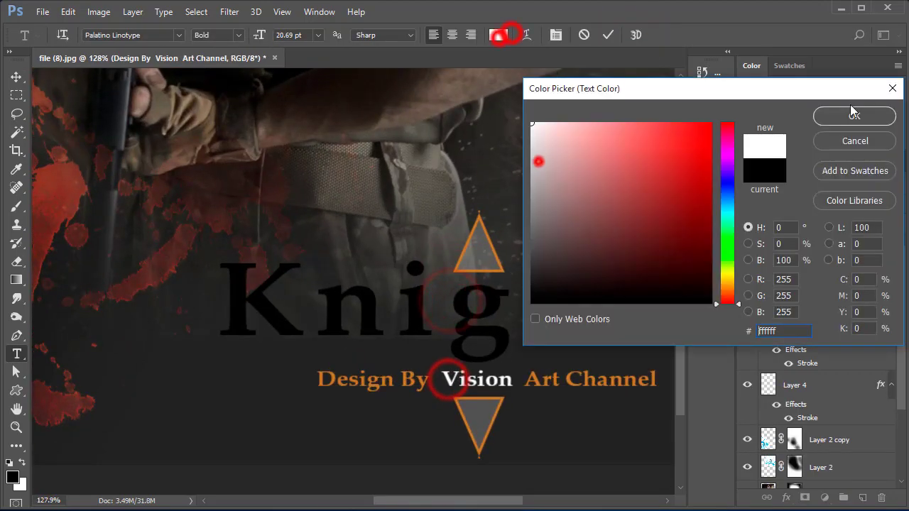
click(854, 116)
drag(452, 320, 498, 320)
click(498, 35)
key(Return)
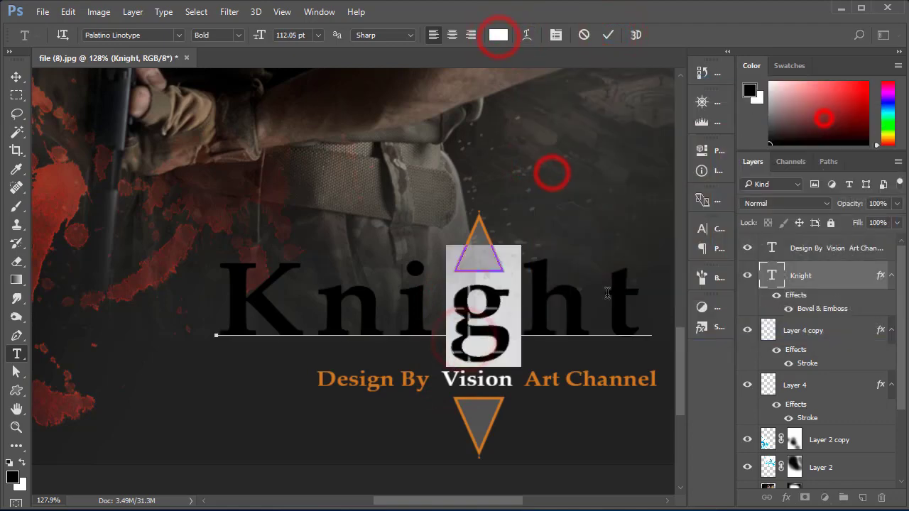
click(608, 35)
Step: Clear the bevel layer style from Knight, keeping the g white
right_click(880, 276)
click(573, 283)
right_click(850, 283)
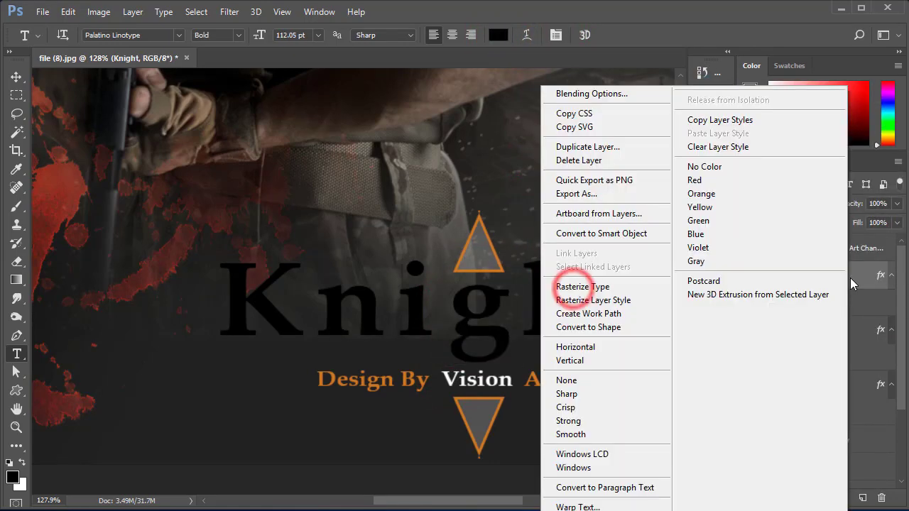
click(750, 148)
drag(452, 319, 497, 320)
click(498, 35)
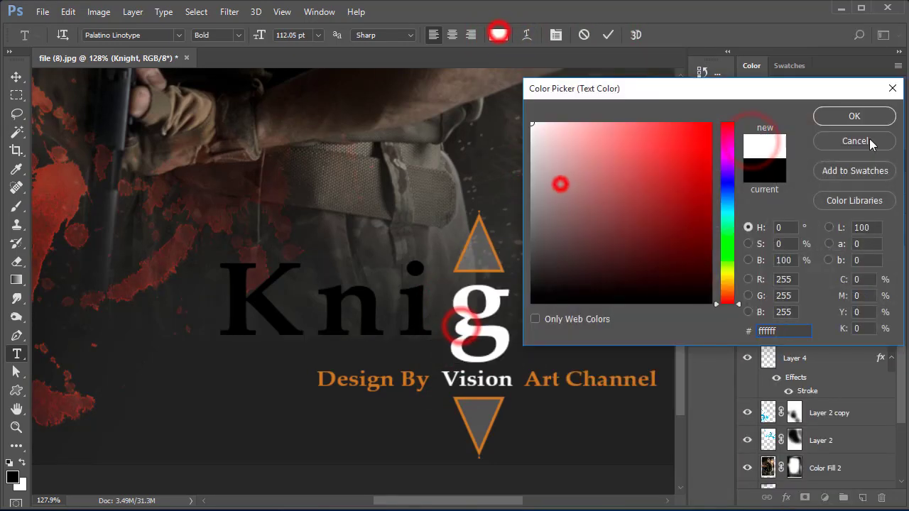
click(855, 115)
click(609, 35)
Step: Drag the blue splatters image into the poster as a new layer
click(331, 57)
click(16, 77)
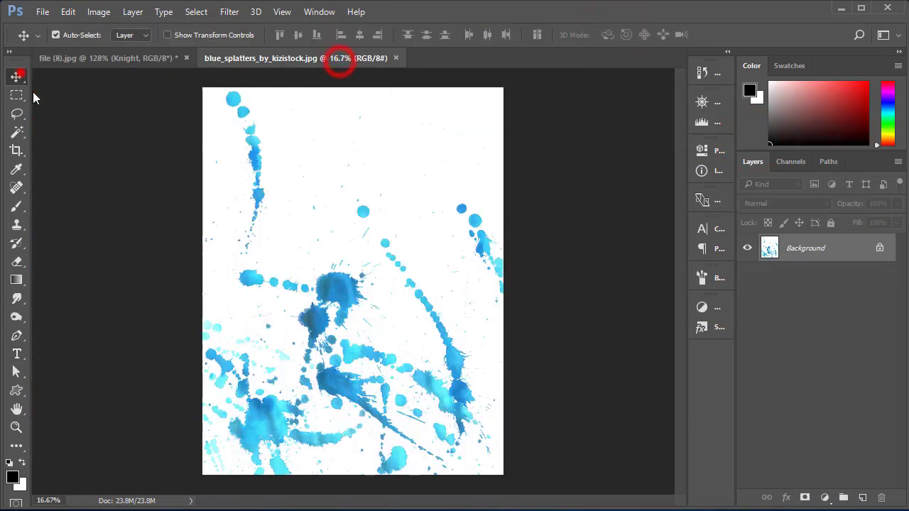
drag(331, 213, 263, 169)
scroll(448, 180, down, 3)
scroll(448, 181, down, 2)
Step: Shrink the splatter, set its blend mode to Divide, and move it over the soldier's right side
key(ctrl+t)
drag(305, 252, 329, 264)
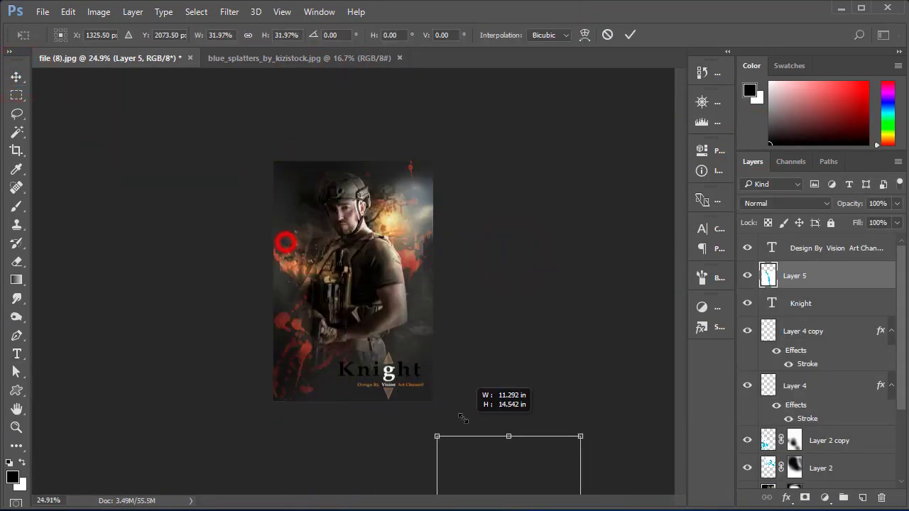
drag(466, 443, 433, 402)
click(626, 35)
click(755, 204)
click(750, 437)
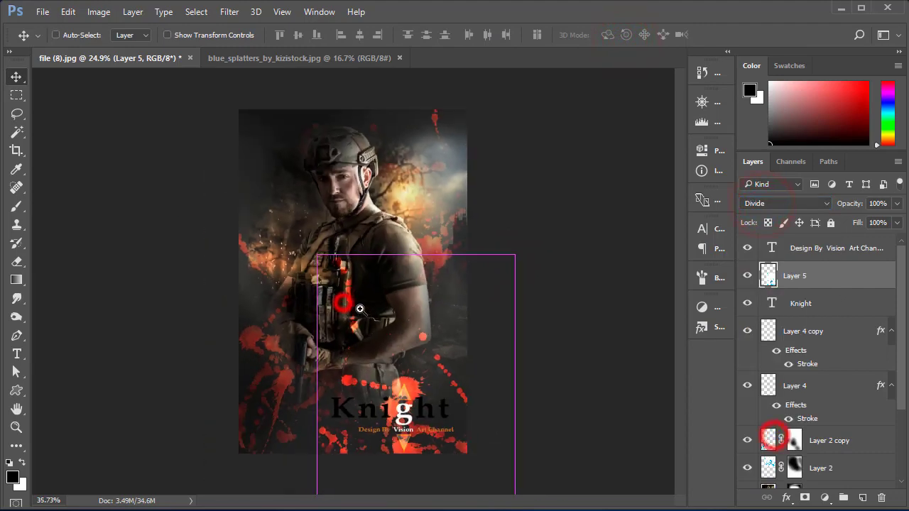
scroll(488, 285, up, 3)
key(ctrl+t)
mouse_move(434, 264)
mouse_down()
mouse_move(449, 341)
mouse_move(519, 274)
mouse_up()
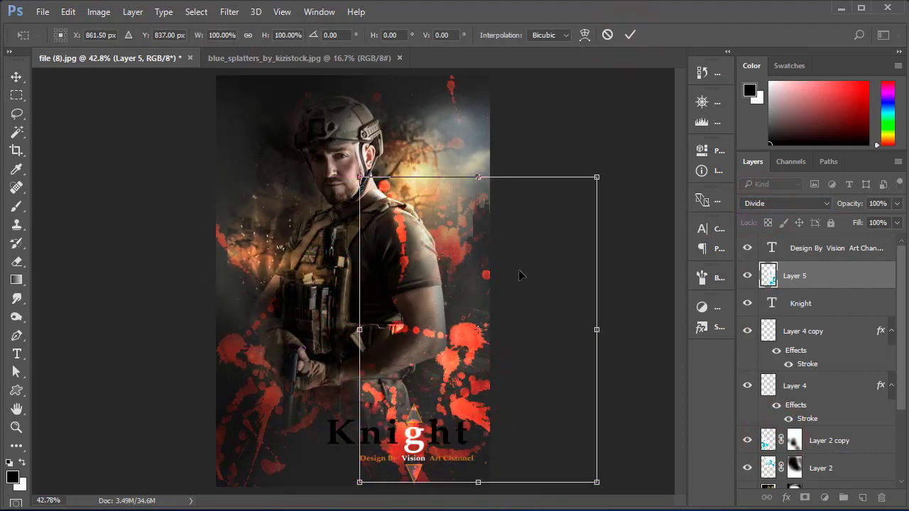
click(630, 35)
Step: Add a layer mask and paint out splatter over the soldier's arm and lower right
click(805, 497)
click(17, 206)
drag(375, 213, 386, 314)
drag(386, 182, 375, 375)
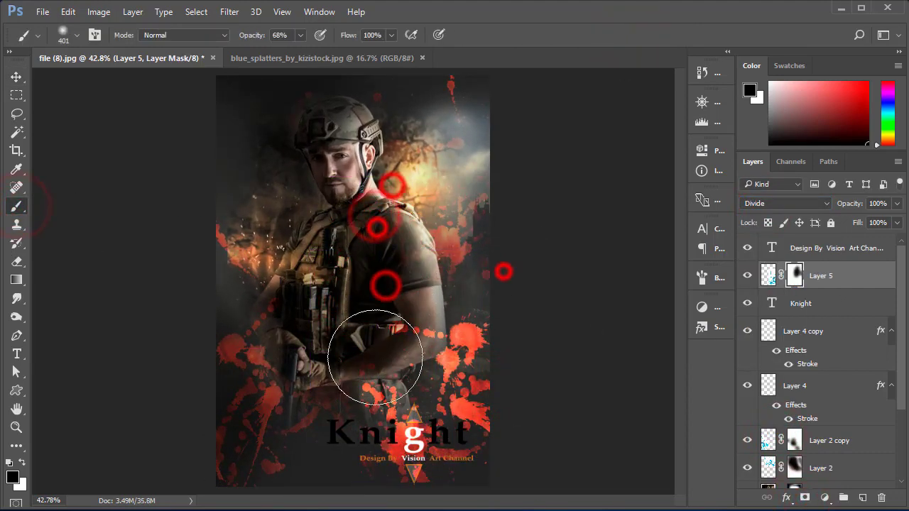
drag(371, 325, 497, 430)
key(ctrl+alt+z)
key(ctrl+alt+z)
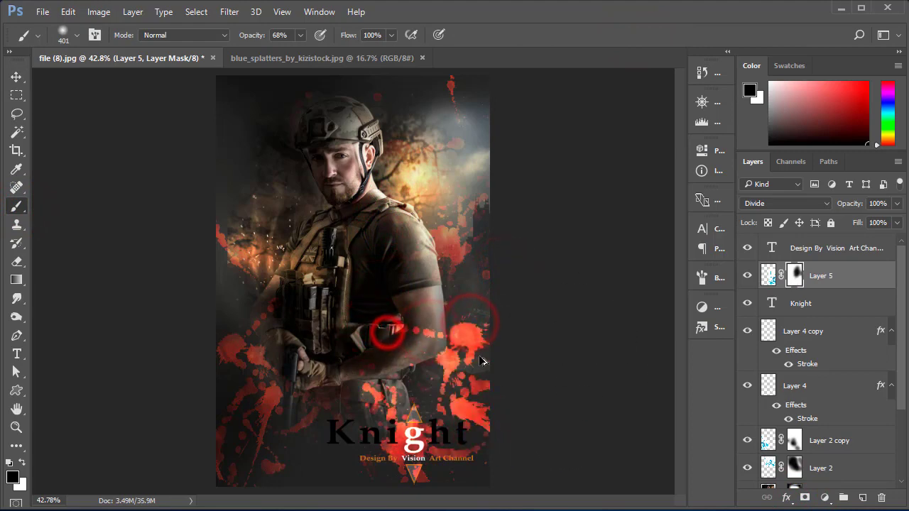
drag(400, 329, 378, 388)
click(463, 337)
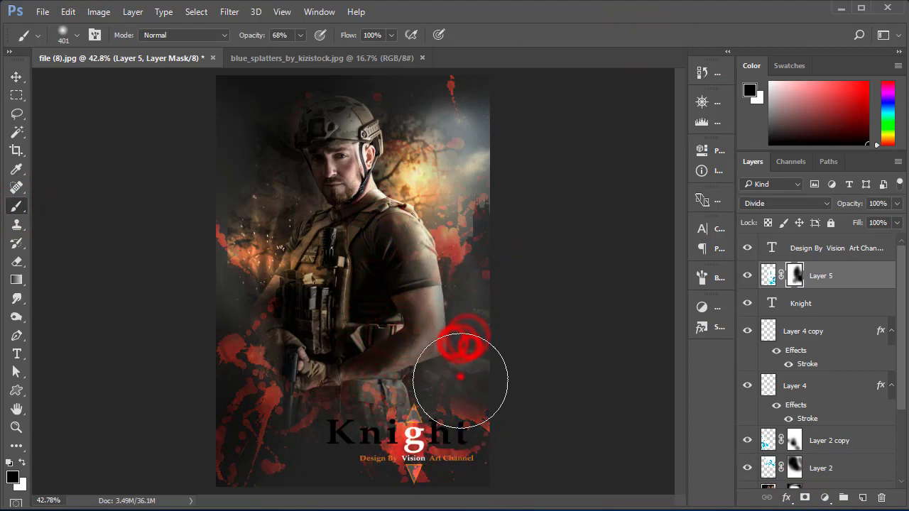
click(477, 396)
Step: Rotate the splatter layer about 21 degrees
key(ctrl+t)
mouse_move(644, 377)
mouse_down()
mouse_move(591, 431)
mouse_move(527, 402)
mouse_up()
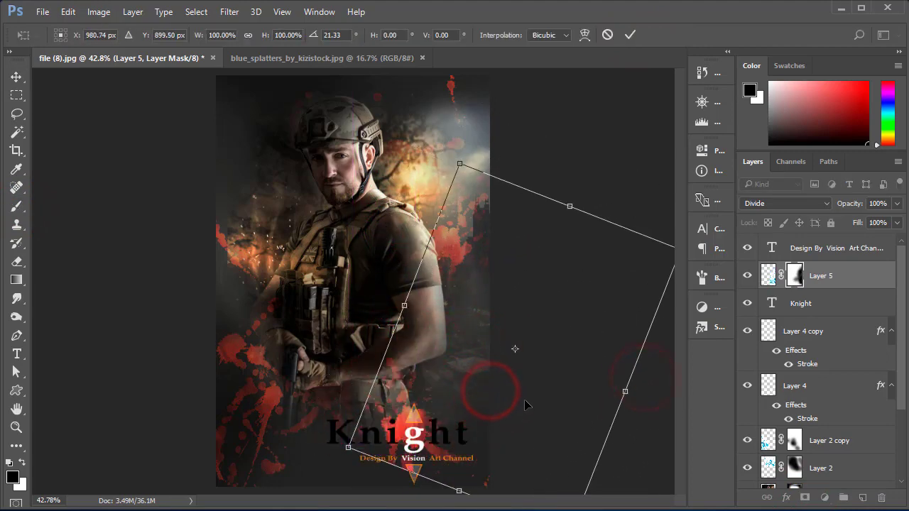
click(630, 34)
Step: Lower Layer 2 copy's opacity to 18%
scroll(748, 420, down, 1)
click(748, 413)
click(748, 413)
click(830, 413)
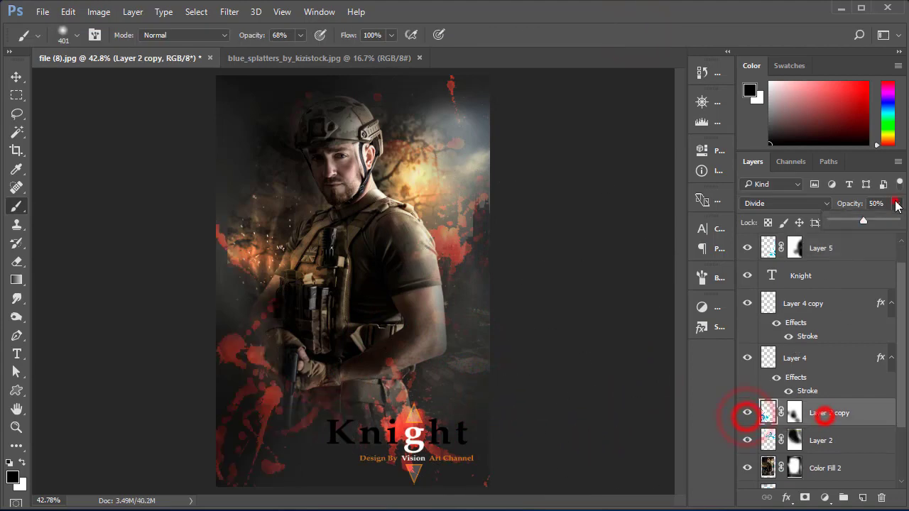
drag(897, 203, 853, 214)
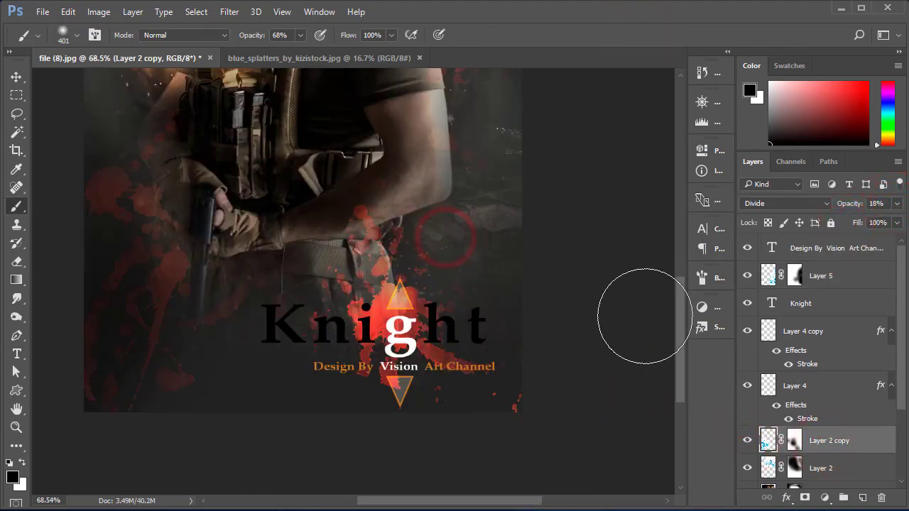
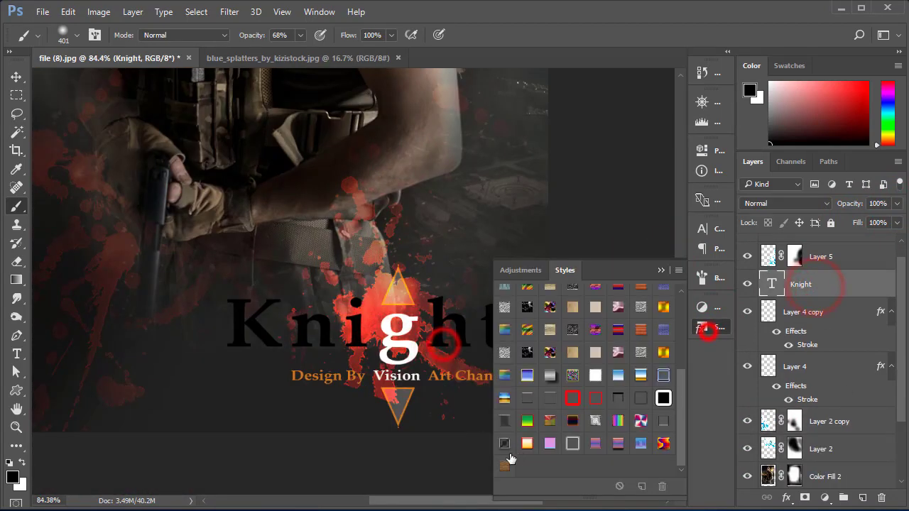
Step: Apply the chrome style to the Knight title, then merge all layers into one Knight layer
click(504, 443)
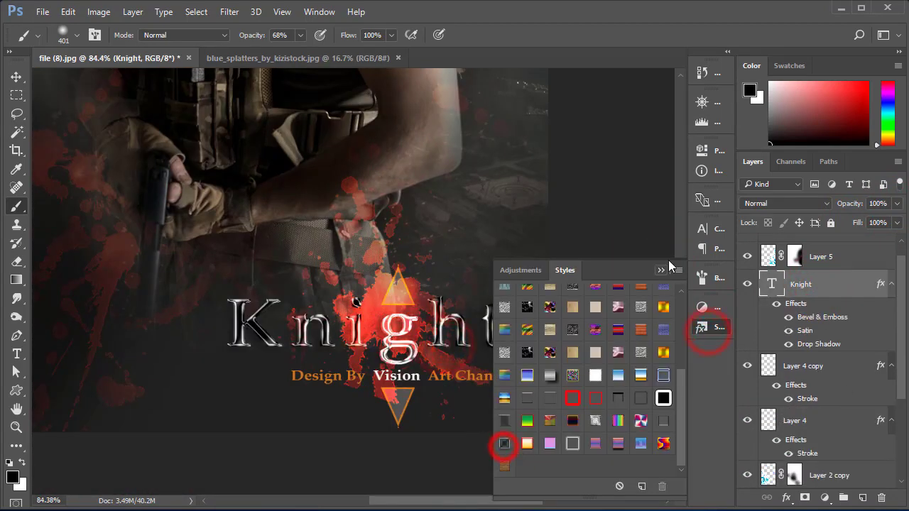
click(661, 270)
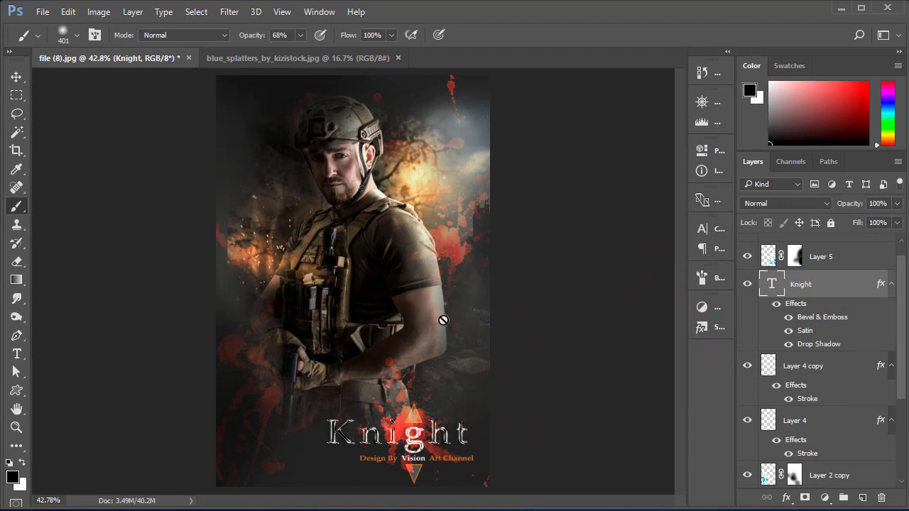
key(ctrl+shift+e)
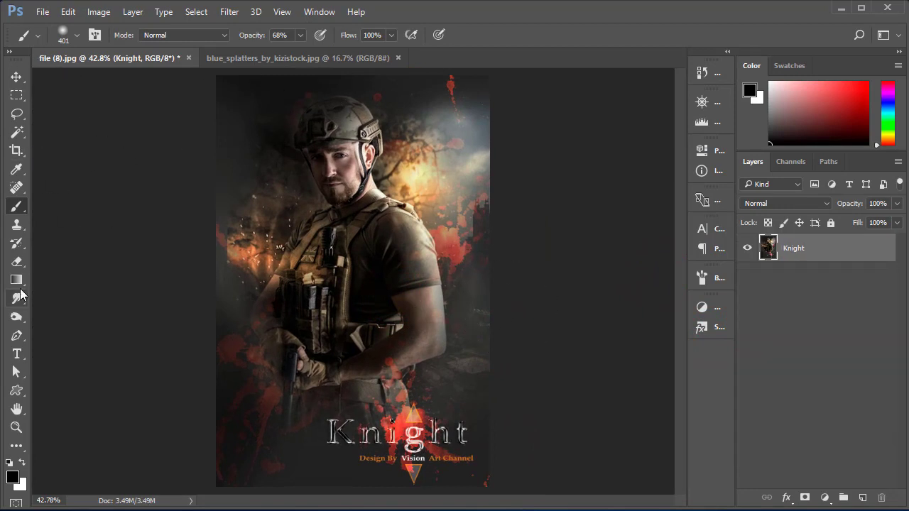
Step: Draw a rounded triangle custom shape on the poster
click(16, 390)
click(551, 35)
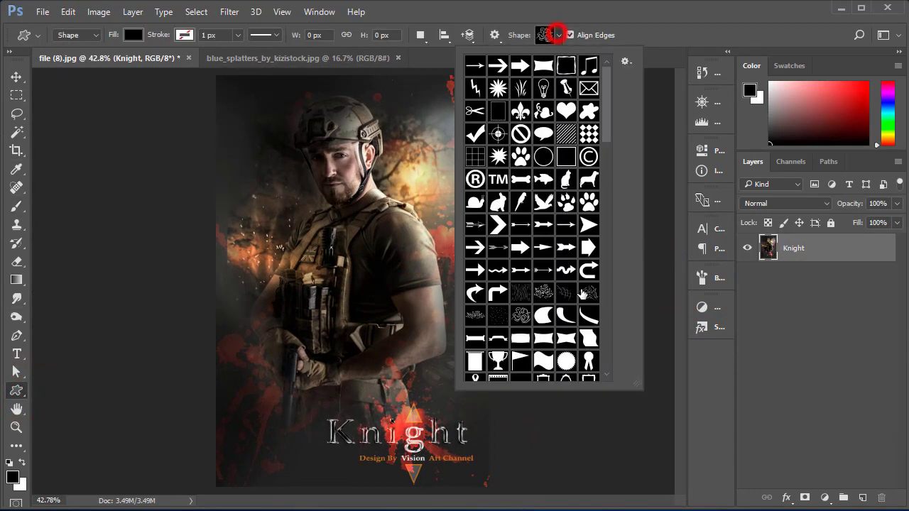
scroll(579, 295, down, 3)
scroll(579, 295, down, 3)
scroll(574, 297, down, 3)
scroll(572, 297, down, 3)
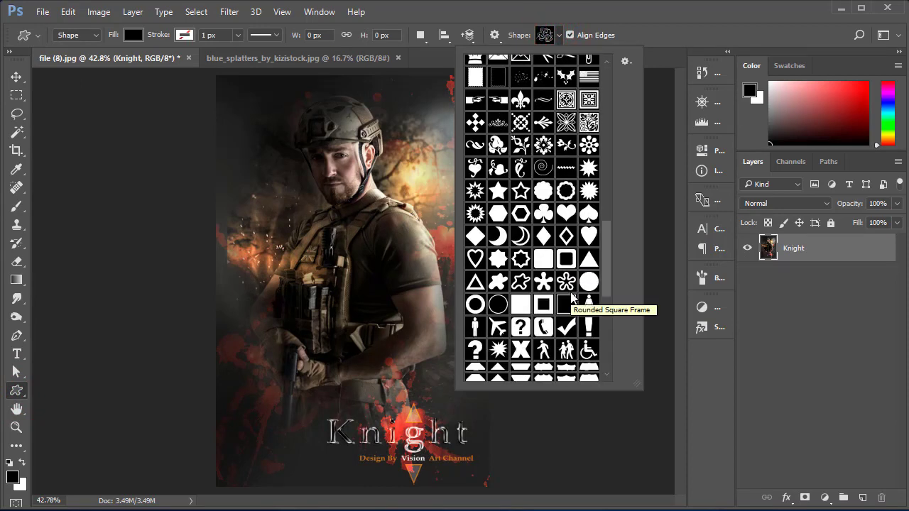
scroll(572, 297, down, 3)
scroll(572, 297, down, 3)
scroll(501, 281, up, 3)
double_click(522, 256)
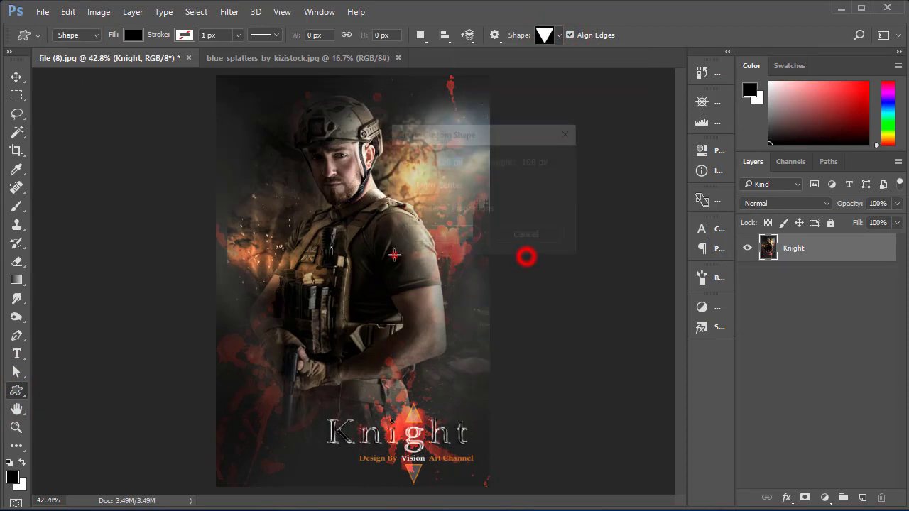
key(ctrl+t)
mouse_move(414, 160)
mouse_down()
mouse_move(441, 186)
mouse_move(504, 192)
mouse_move(552, 252)
mouse_move(534, 237)
mouse_up()
click(542, 35)
Step: Enlarge the triangle over the upper right and make its fill transparent (0%)
key(ctrl+t)
scroll(479, 181, up, 2)
drag(589, 289, 569, 279)
scroll(485, 206, up, 2)
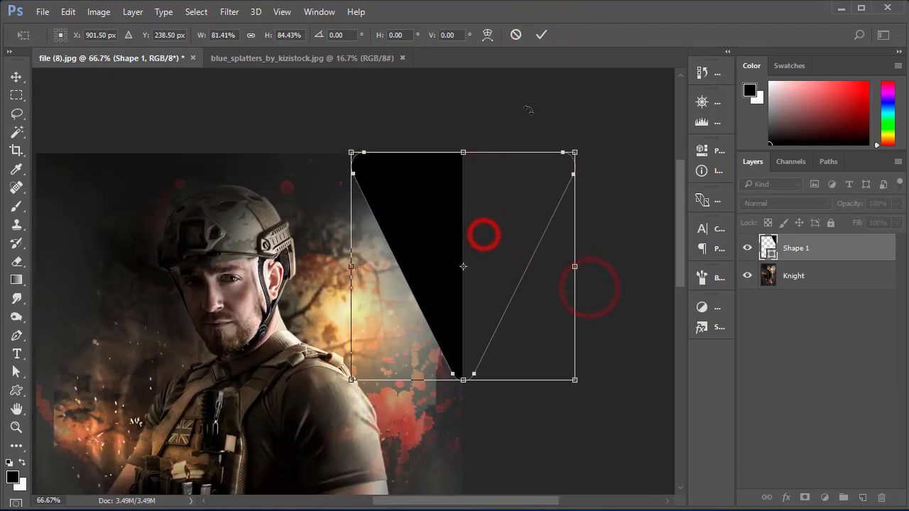
click(542, 34)
drag(859, 222, 838, 223)
click(823, 497)
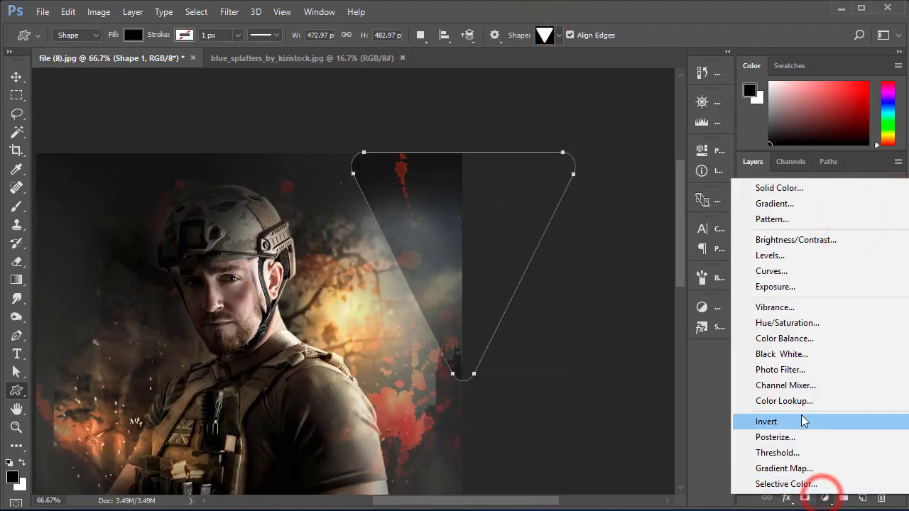
Step: Give the triangle layer a white Stroke layer effect
click(692, 377)
click(786, 498)
click(765, 365)
drag(502, 70, 551, 98)
click(489, 255)
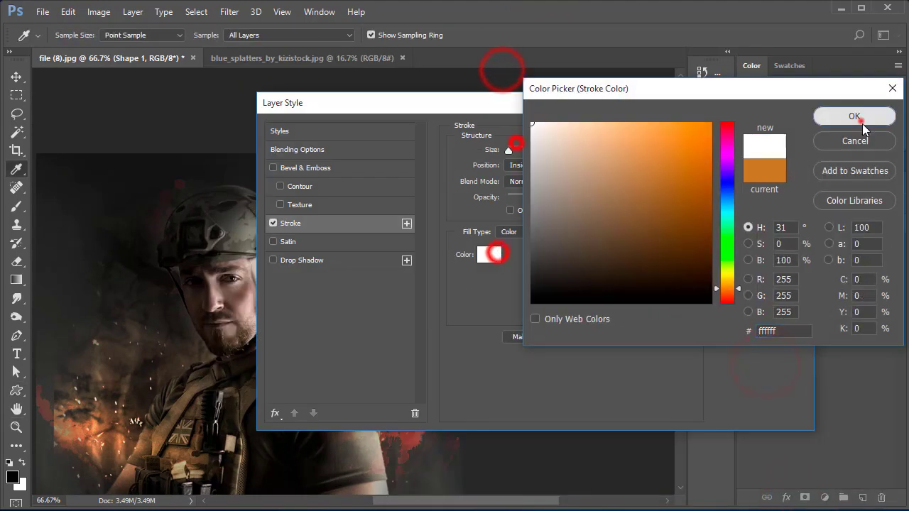
click(852, 116)
click(760, 131)
click(875, 361)
click(836, 248)
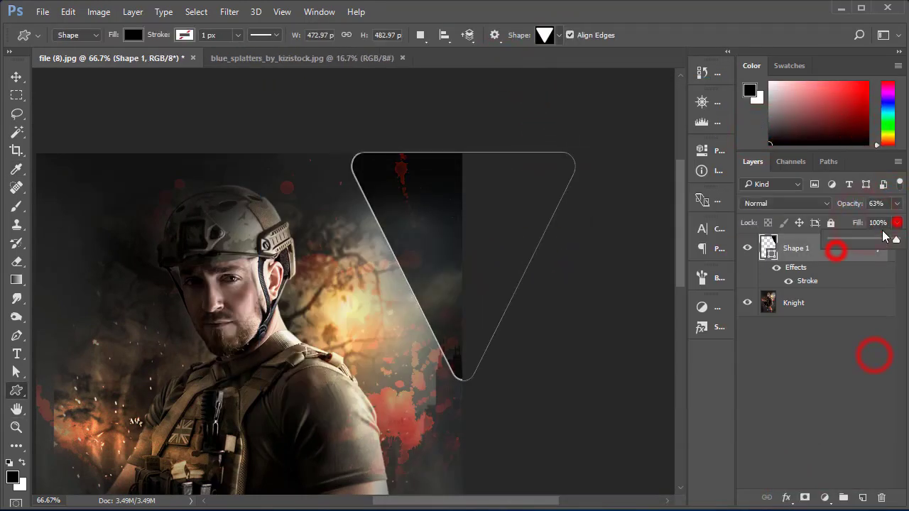
click(493, 201)
click(516, 235)
Step: Duplicate the triangle, rotate the copy into a V, and try repositioning both triangles
key(ctrl+j)
key(ctrl+t)
drag(595, 256, 483, 287)
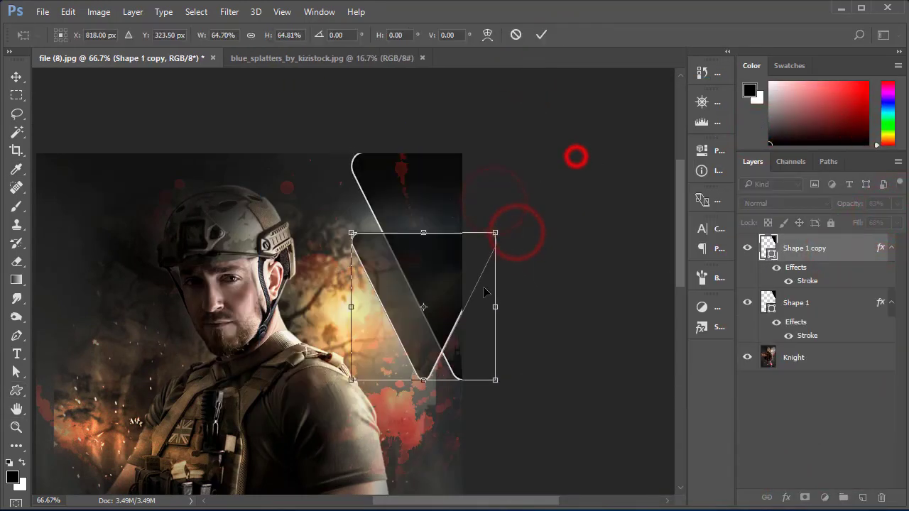
drag(455, 235, 533, 142)
key(Return)
key(ctrl+minus)
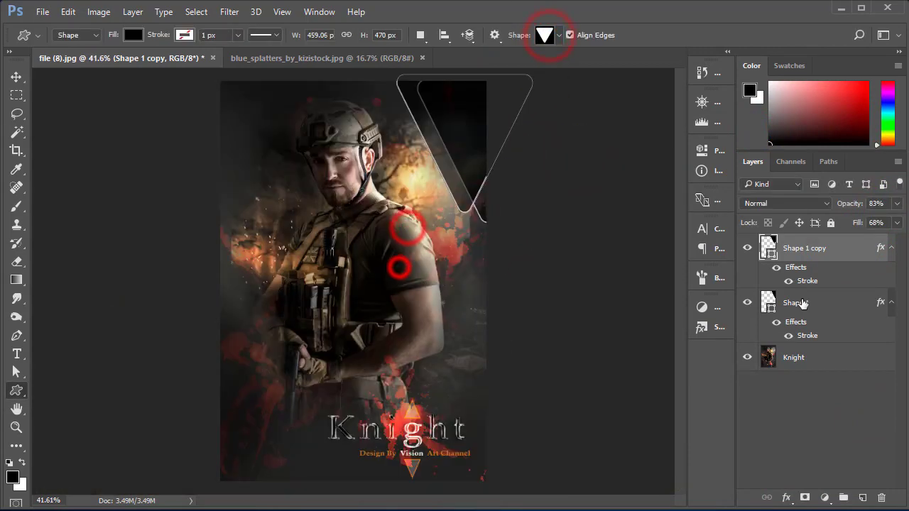
shift+click(802, 303)
drag(457, 142, 211, 379)
key(ctrl+t)
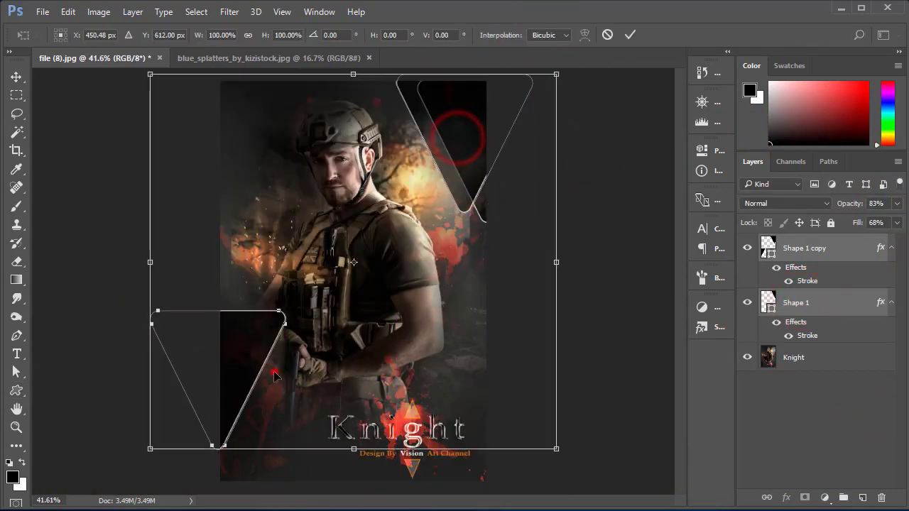
click(630, 34)
key(ctrl+t)
drag(245, 345, 420, 344)
key(Escape)
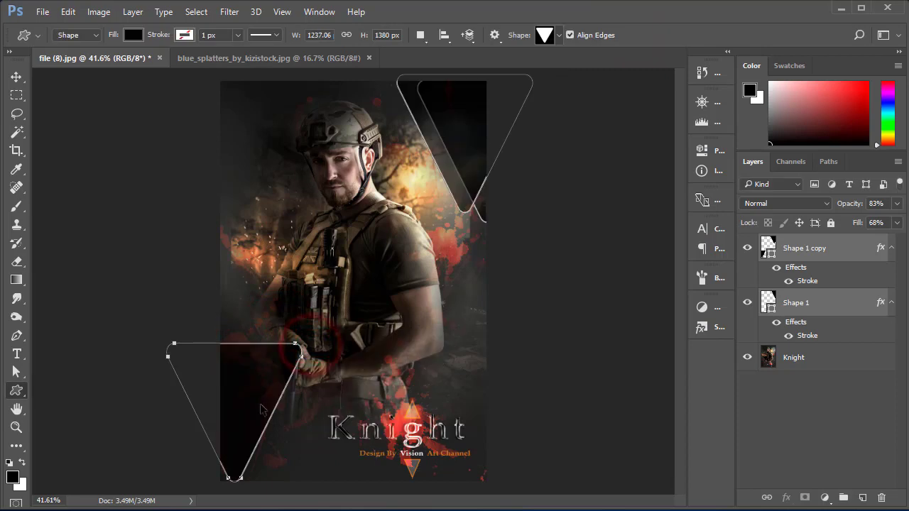
Step: Attempt another triangle at the lower left, then cancel the custom shape dialog
drag(189, 365, 282, 402)
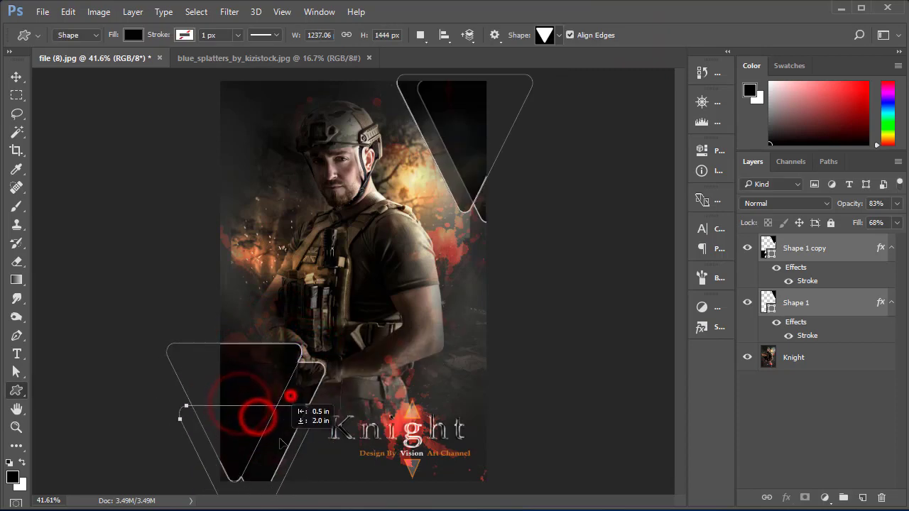
mouse_move(282, 402)
mouse_down()
mouse_move(222, 441)
mouse_move(234, 490)
mouse_up()
click(427, 319)
click(523, 238)
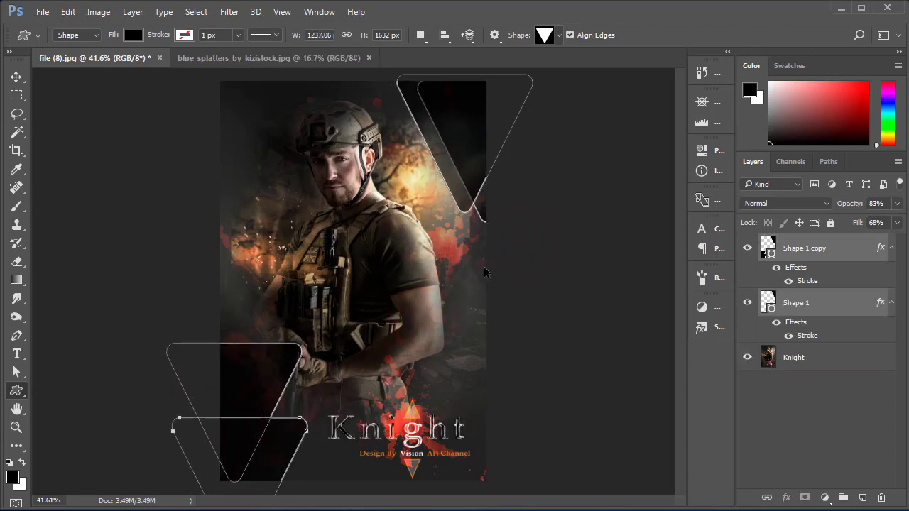
Step: Select both triangle layers and rasterize their stroke effects
click(834, 304)
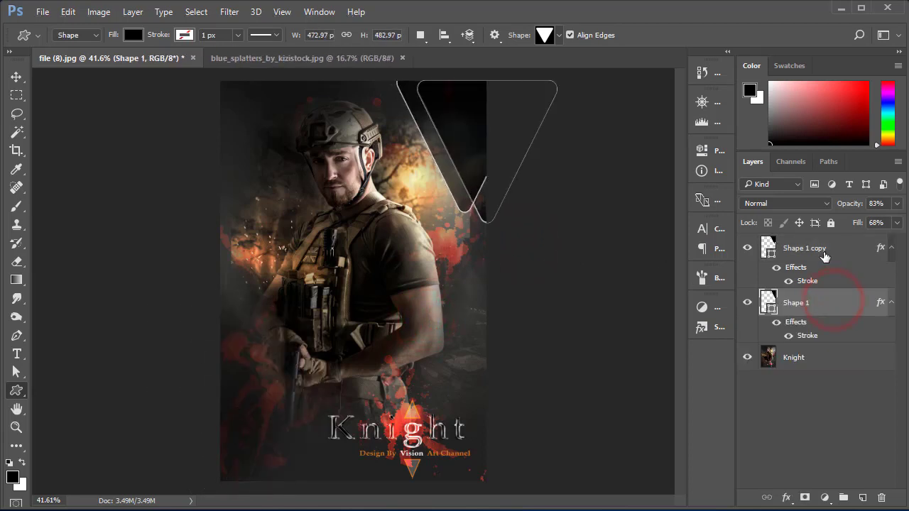
ctrl+click(824, 256)
right_click(826, 255)
click(615, 284)
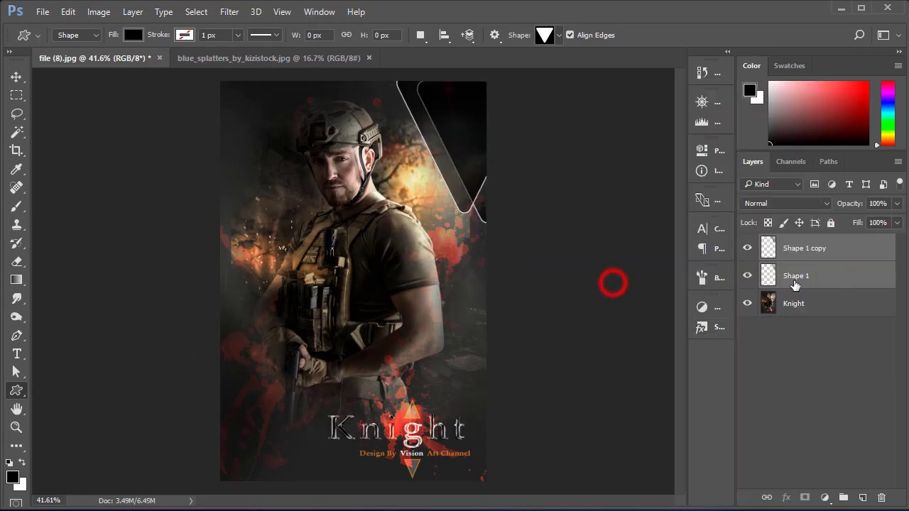
key(ctrl+t)
click(521, 189)
Step: Flip duplicated triangle copies horizontally and place them, slightly enlarged, at the lower left
key(ctrl+alt+t)
right_click(455, 183)
click(511, 404)
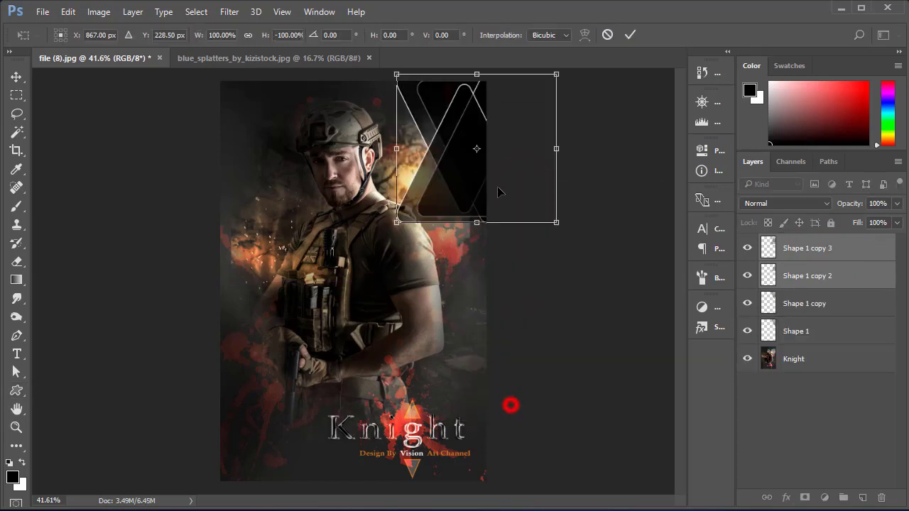
right_click(443, 189)
click(523, 401)
drag(483, 178, 246, 449)
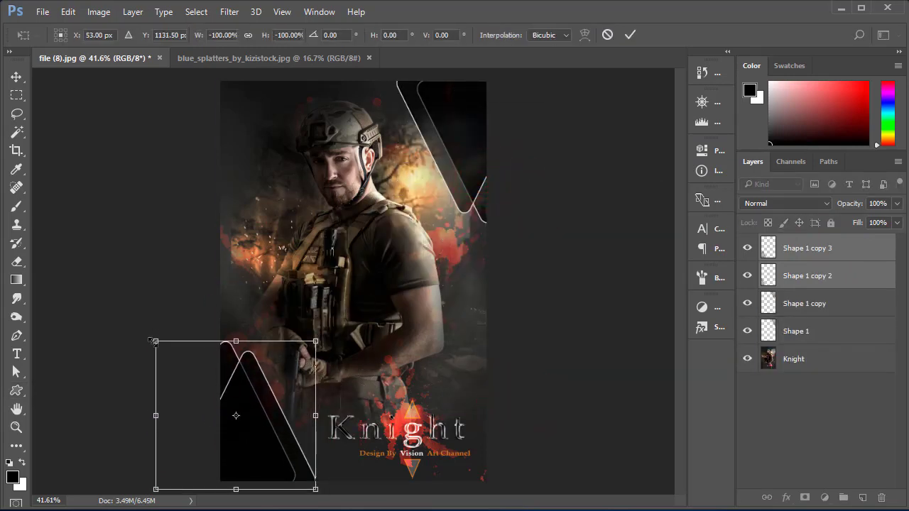
drag(153, 341, 149, 335)
click(629, 34)
scroll(373, 283, down, 1)
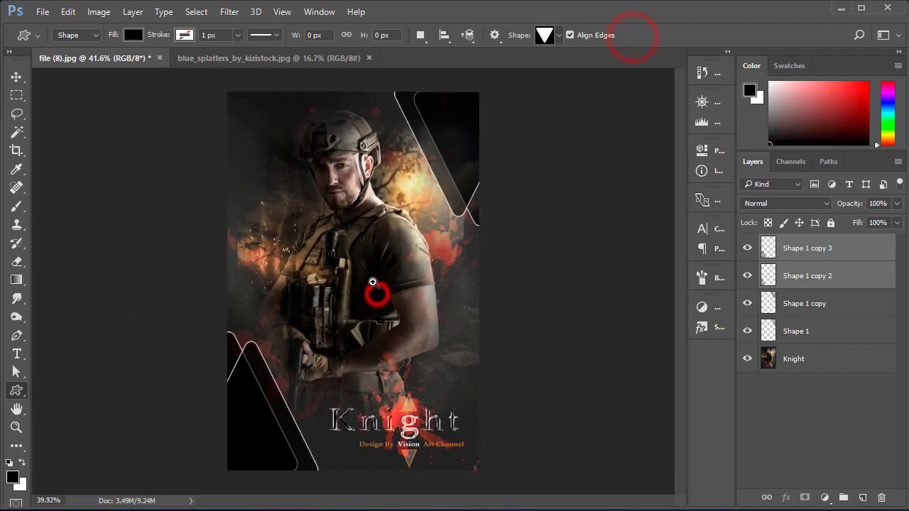
Step: Fill a wide rectangular selection across the face with white on a new layer
click(17, 94)
drag(257, 156, 423, 202)
click(863, 497)
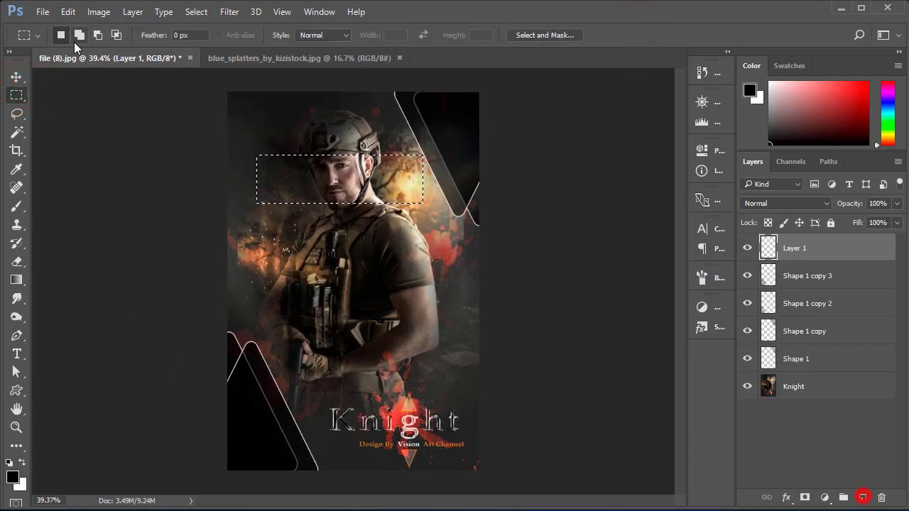
click(68, 11)
click(123, 215)
click(495, 143)
click(581, 145)
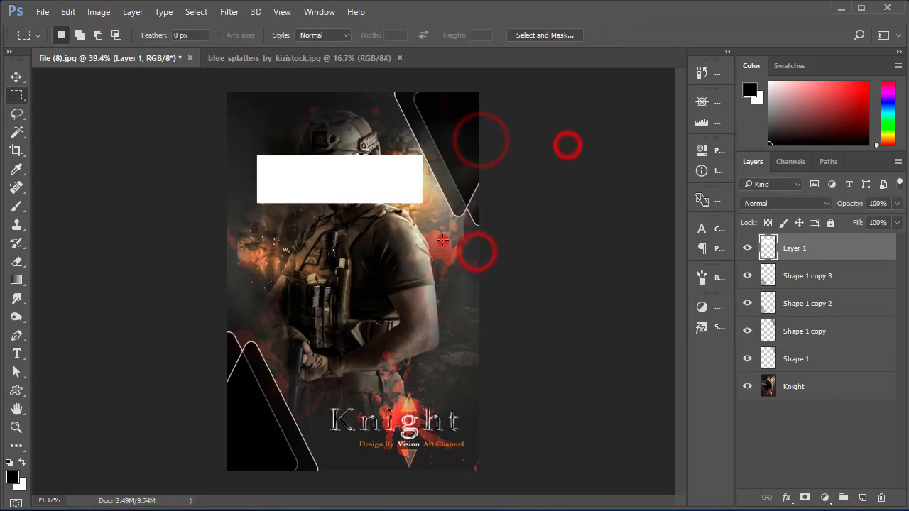
Step: Duplicate the white bar, rotate it diagonally at 33% opacity and 185% size, above Knight
key(ctrl+j)
click(748, 275)
key(ctrl+t)
mouse_move(454, 241)
mouse_down()
mouse_move(463, 290)
mouse_move(369, 341)
mouse_up()
click(898, 204)
drag(897, 224, 851, 224)
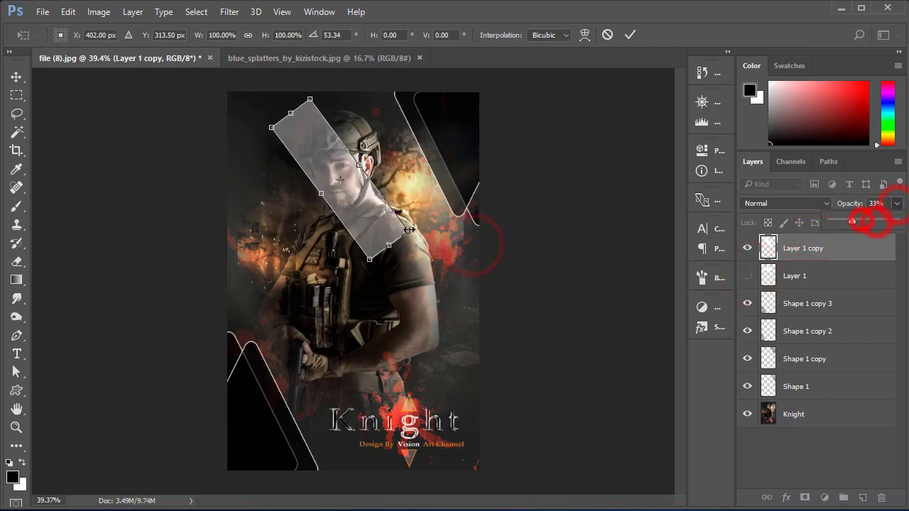
mouse_move(426, 248)
mouse_down()
mouse_move(565, 361)
mouse_move(518, 362)
mouse_up()
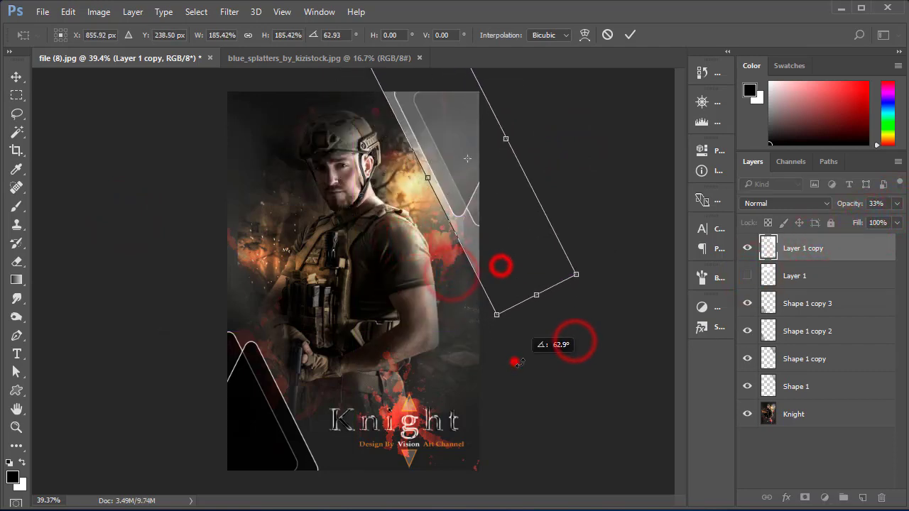
click(630, 37)
drag(819, 250, 796, 395)
Step: Show the original white bar, rotate it to the lower left, and place it below the copy
click(798, 248)
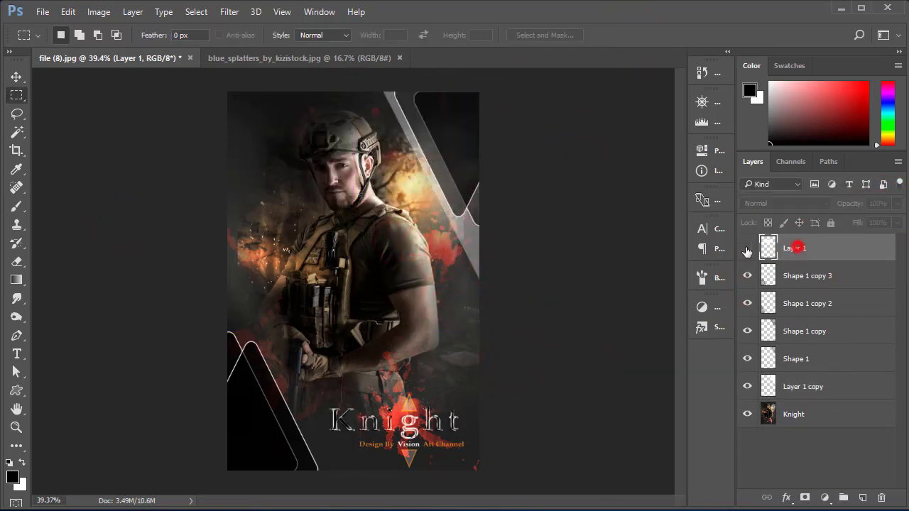
click(814, 386)
key(ctrl+t)
drag(580, 315, 648, 450)
key(Escape)
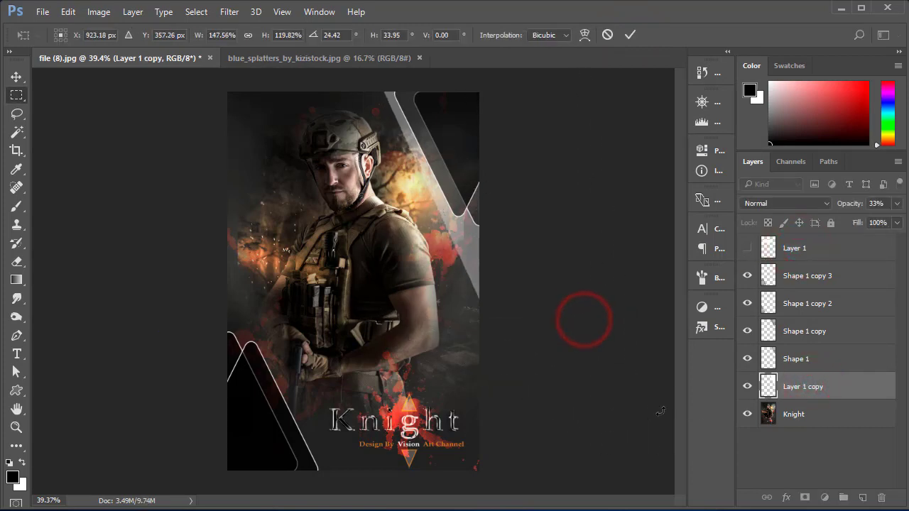
click(748, 247)
click(804, 245)
key(ctrl+t)
drag(455, 234, 478, 289)
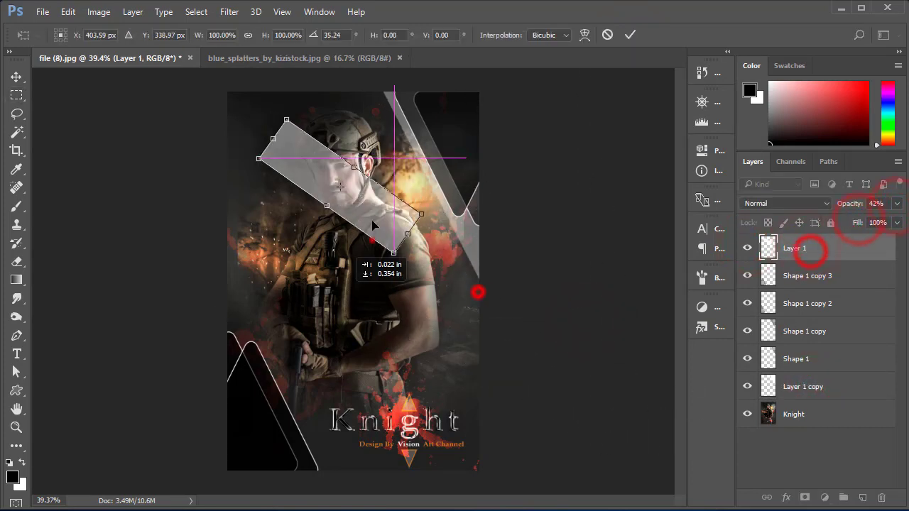
mouse_move(371, 240)
mouse_down()
mouse_move(310, 377)
mouse_move(309, 369)
mouse_move(274, 375)
mouse_move(231, 395)
mouse_up()
click(630, 35)
drag(794, 248, 795, 400)
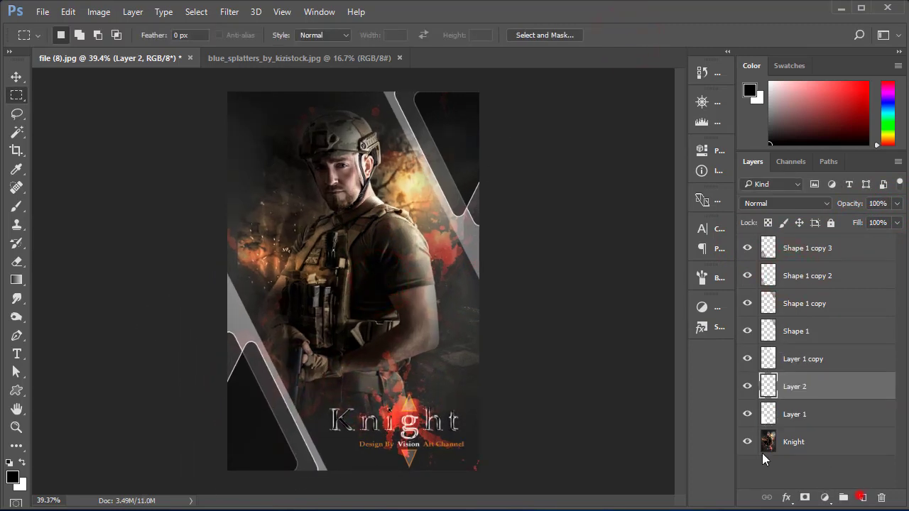
Step: Paint black with the brush to darken parts of the top-right and lower-left light stripes
key(b)
click(385, 83)
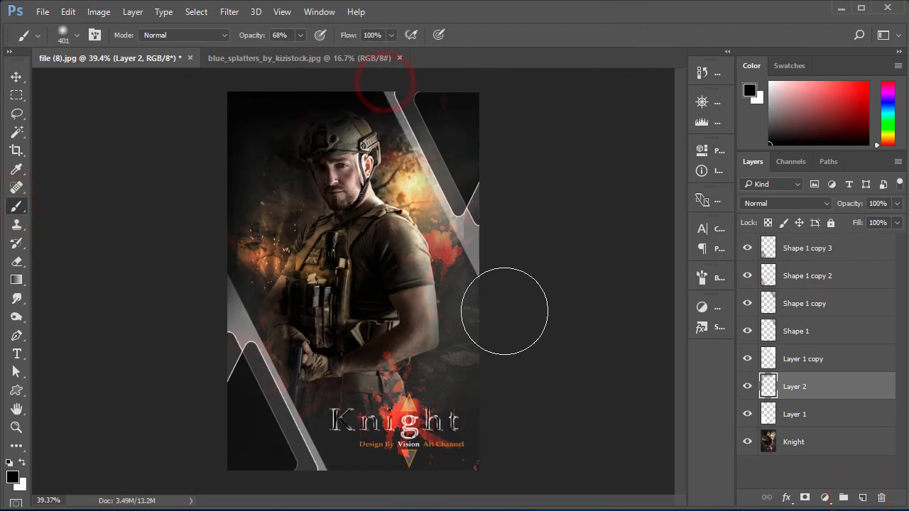
drag(505, 311, 427, 283)
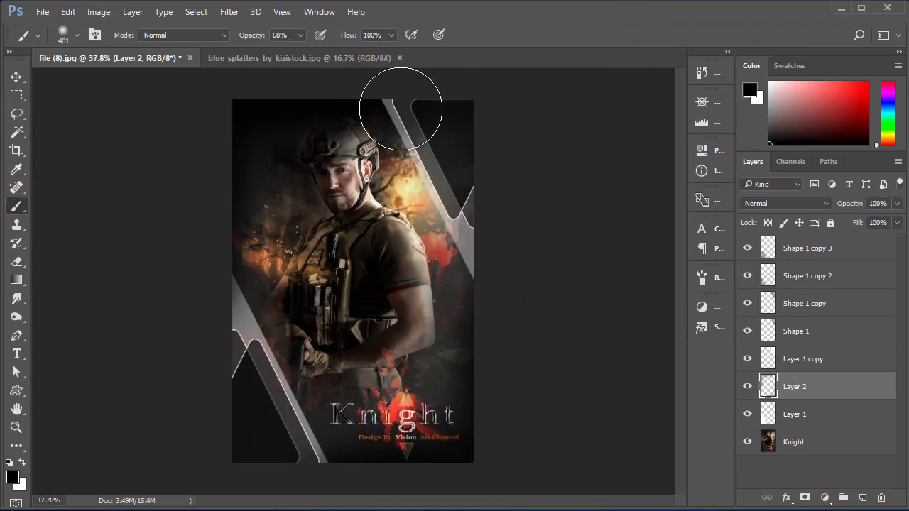
click(417, 111)
click(197, 310)
click(431, 118)
click(513, 317)
click(247, 363)
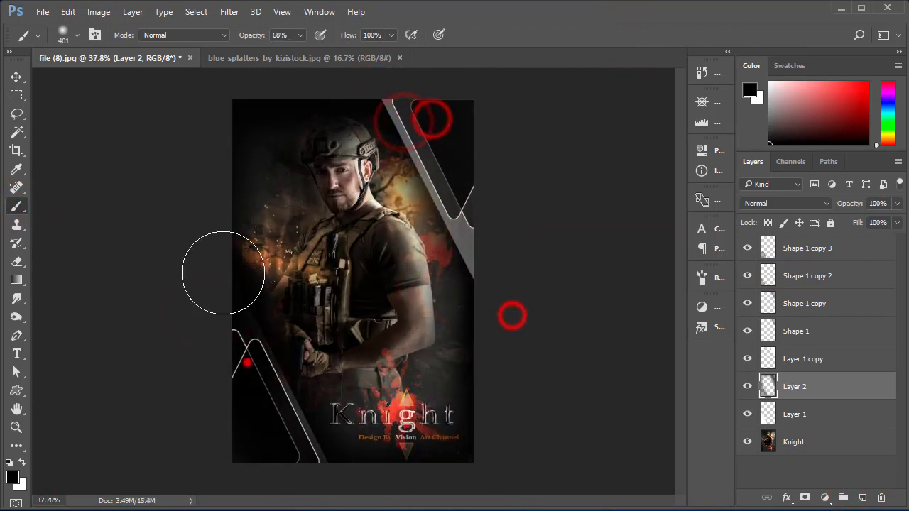
drag(365, 254, 463, 236)
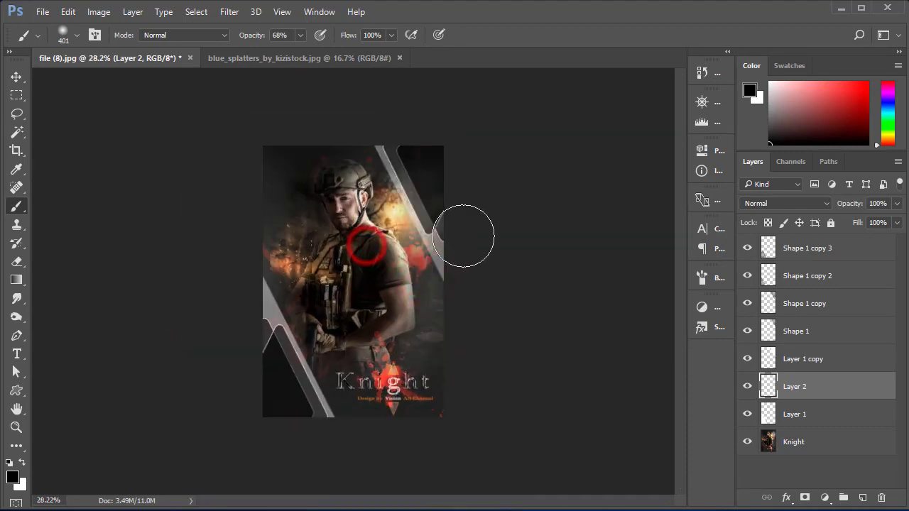
Step: Move Layer 2 below Layer 1 and select the overlay layers for merging
click(244, 293)
click(799, 433)
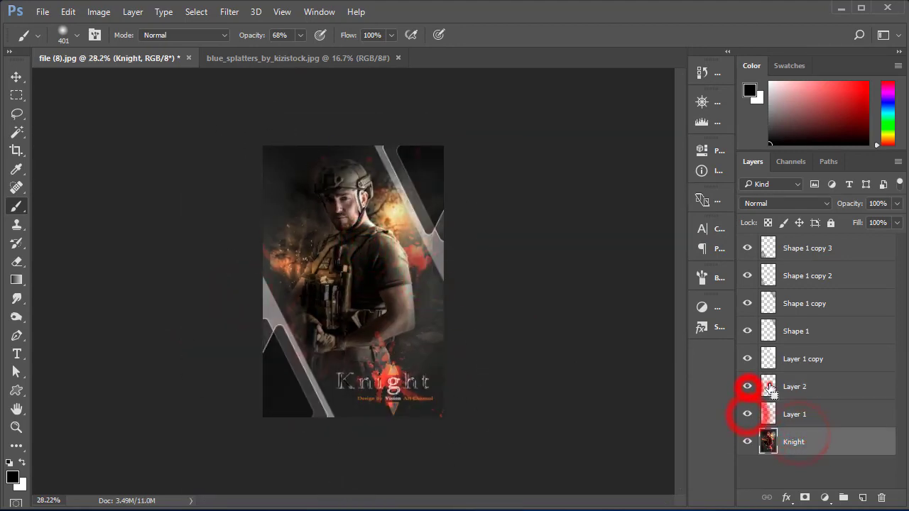
drag(771, 387, 771, 419)
click(249, 298)
click(384, 121)
mouse_move(434, 265)
mouse_down()
mouse_move(440, 229)
mouse_move(544, 309)
mouse_up()
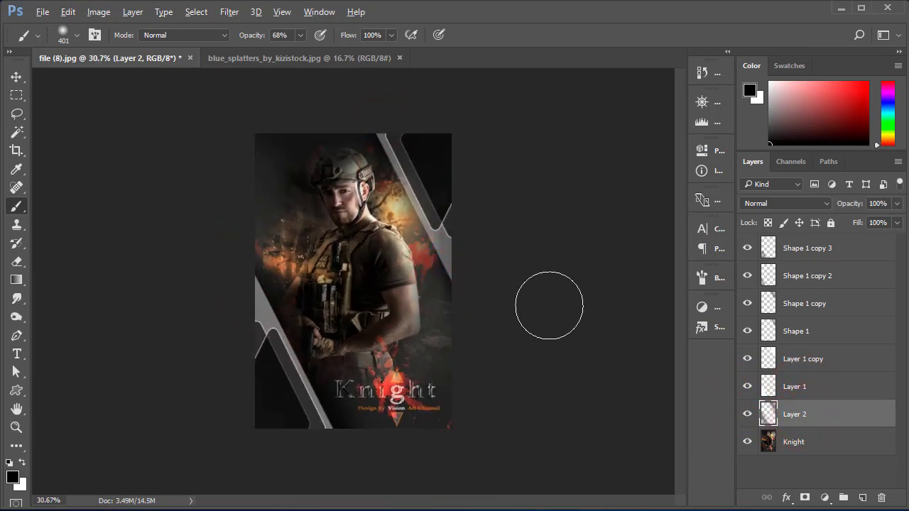
drag(439, 300, 443, 306)
shift+click(803, 247)
Step: Merge the selected layers, then add a new Color Dodge layer with orange as paint colour
key(ctrl+e)
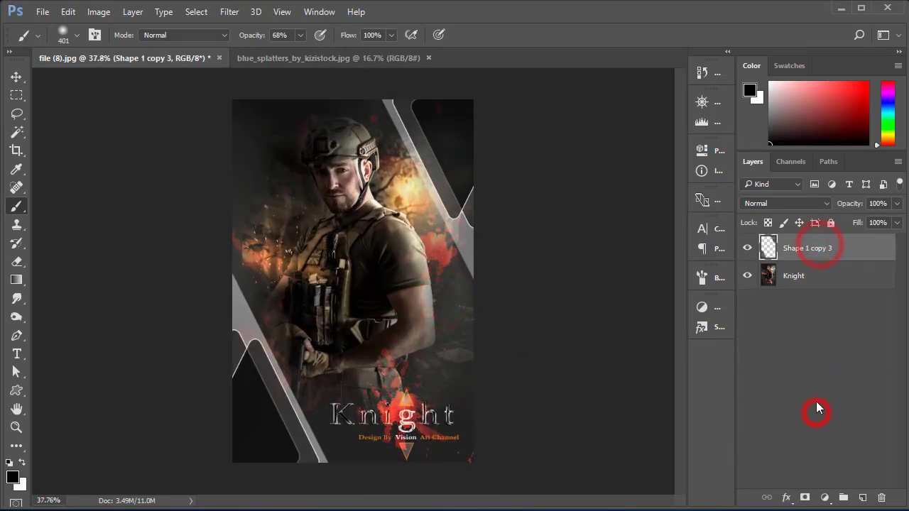
click(863, 497)
alt+click(269, 263)
click(767, 203)
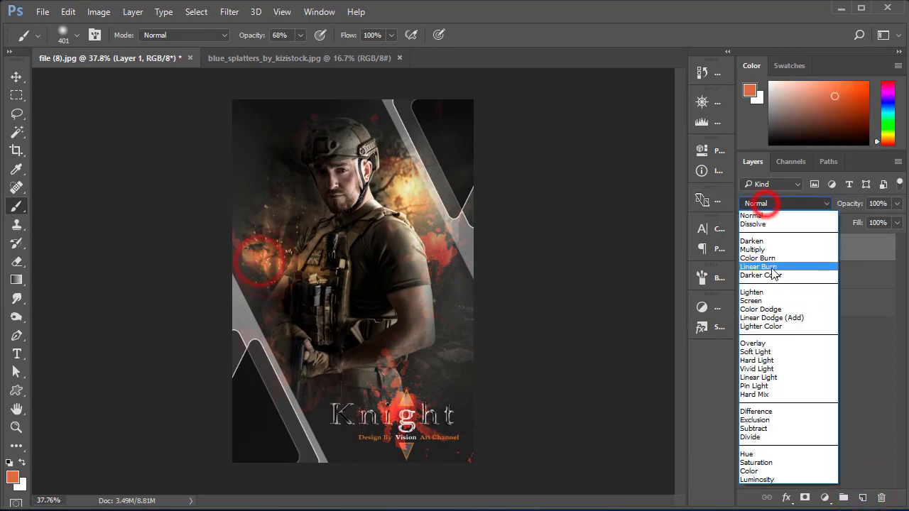
click(767, 317)
Step: Paint orange glow along the right edge and lower-left stripe, and set opacity to 64%
click(432, 116)
key(ctrl+z)
drag(430, 122, 455, 341)
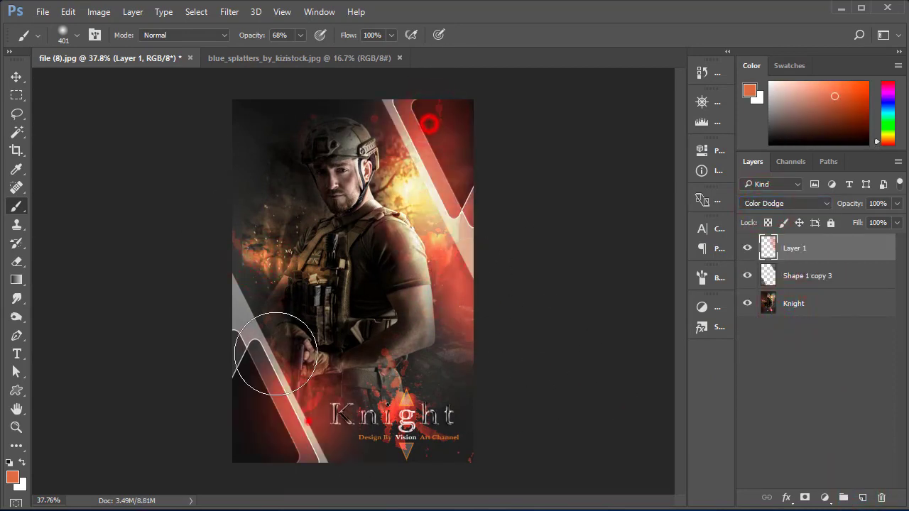
drag(307, 420, 248, 213)
drag(874, 223, 871, 223)
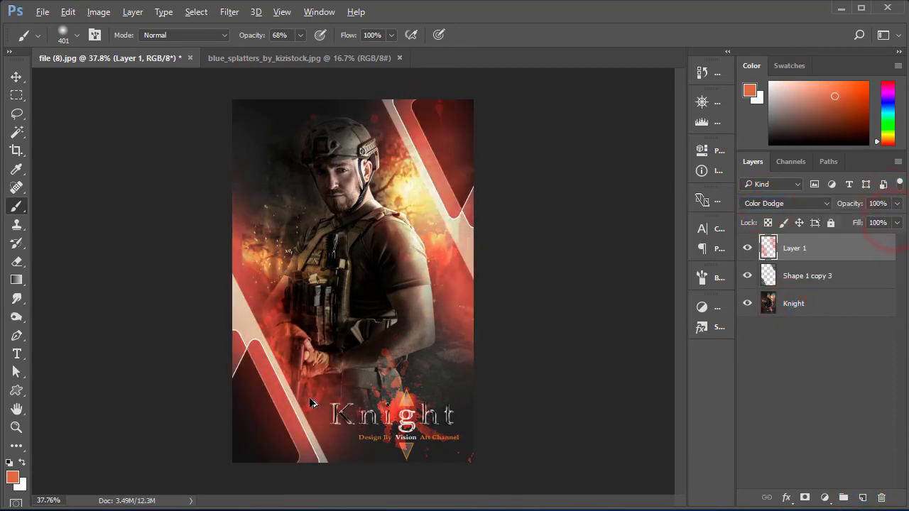
Step: Repaint the top-right and lower-left stripes, trying Linear Dodge (Add) at 38% opacity
drag(473, 154, 223, 436)
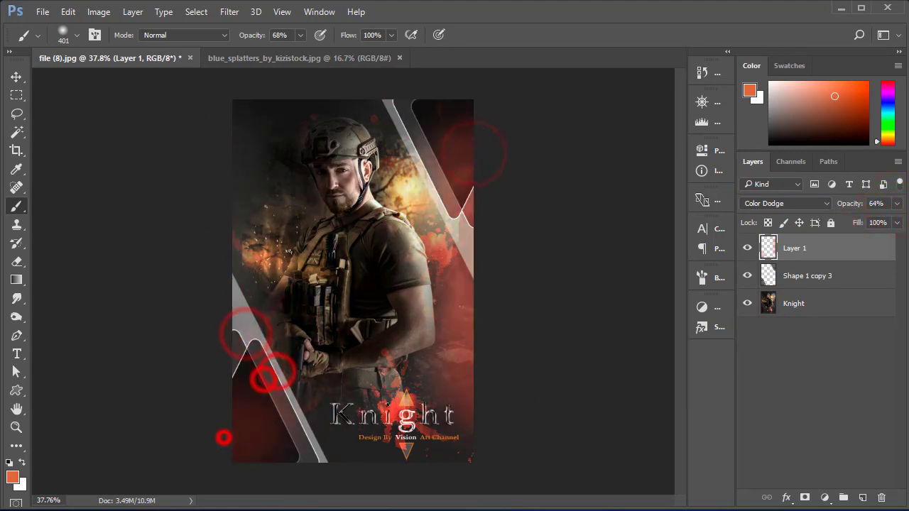
key(ctrl+z)
drag(405, 94, 220, 290)
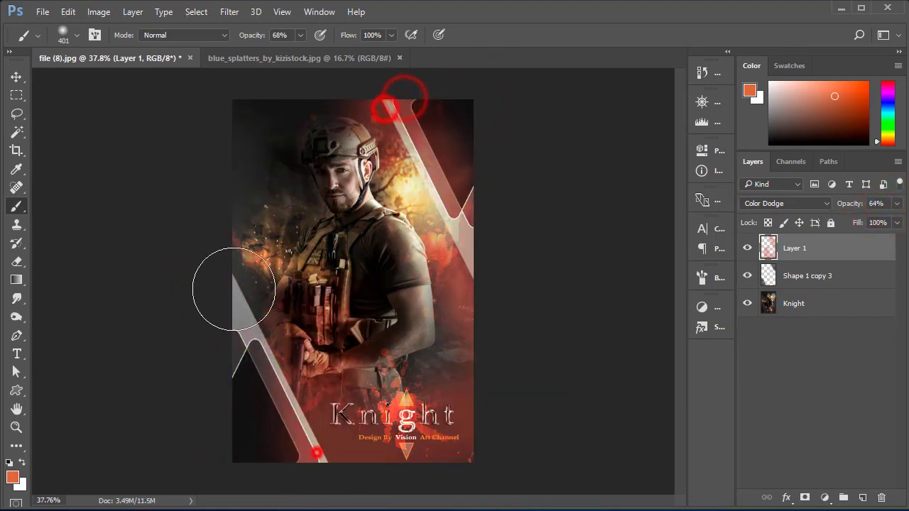
drag(319, 469, 286, 355)
click(795, 204)
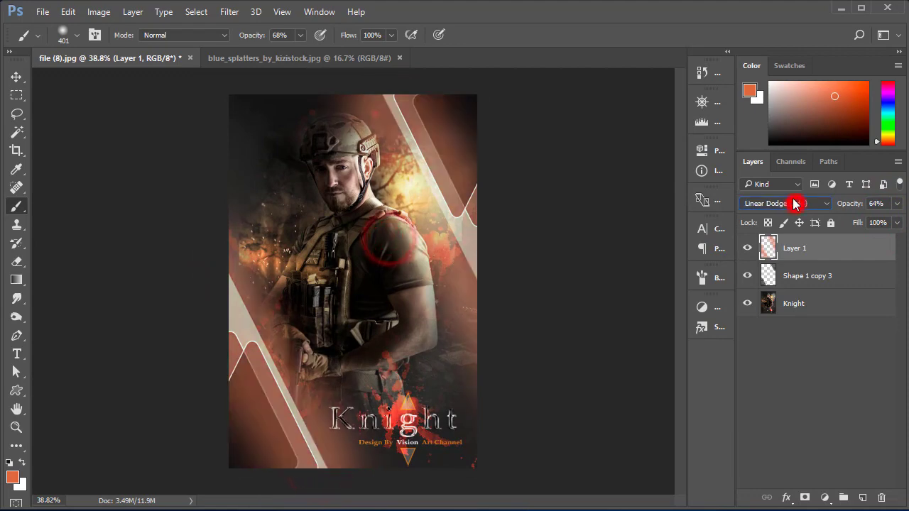
drag(897, 204, 856, 224)
scroll(785, 204, up, 1)
scroll(540, 294, up, 1)
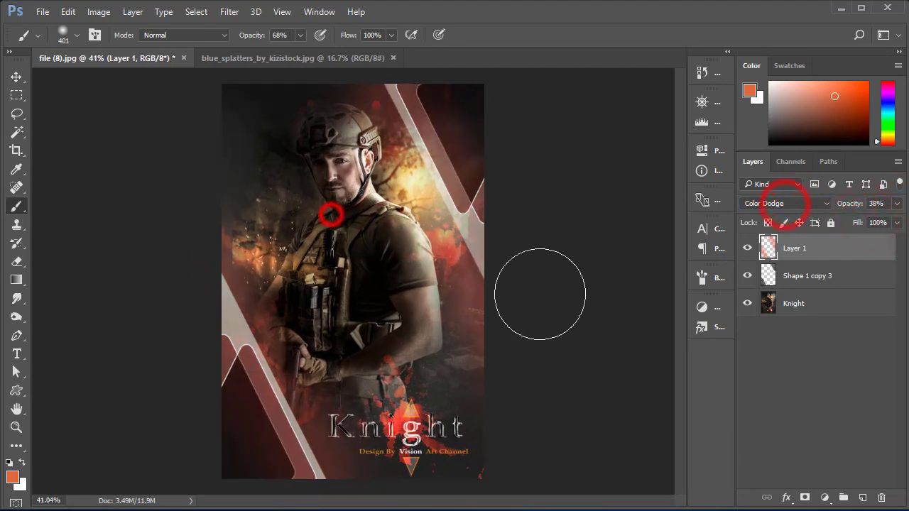
Step: Shift the glow's hue with Hue/Saturation (Ctrl+U) and pick a brighter orange
key(ctrl+u)
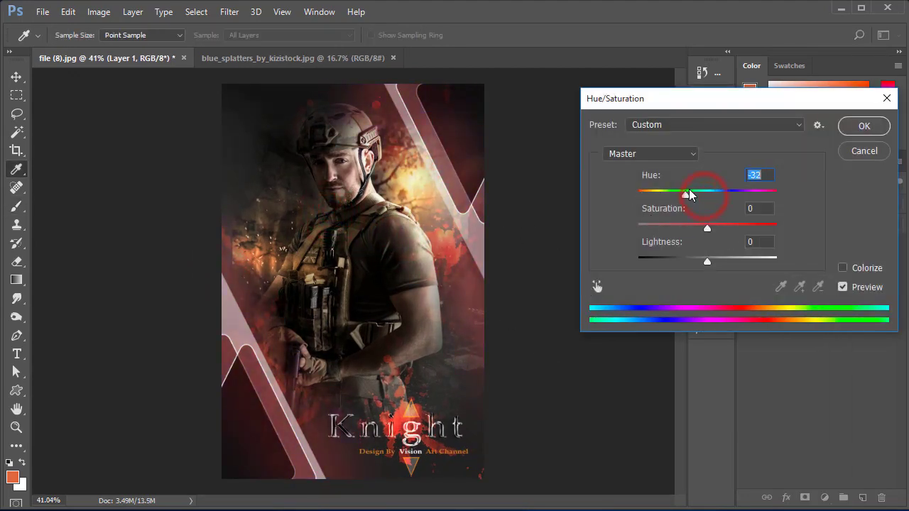
click(849, 135)
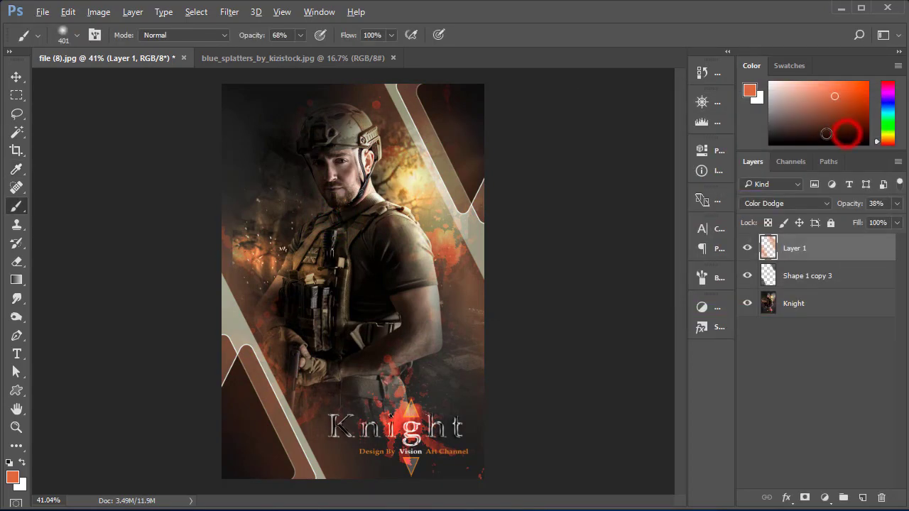
mouse_move(275, 162)
mouse_down()
mouse_move(305, 148)
mouse_move(430, 146)
mouse_up()
click(821, 100)
click(877, 139)
Step: Paint glow around the helmet and dabs along the lower-left stripe and top-right corner
click(836, 97)
drag(243, 331, 244, 440)
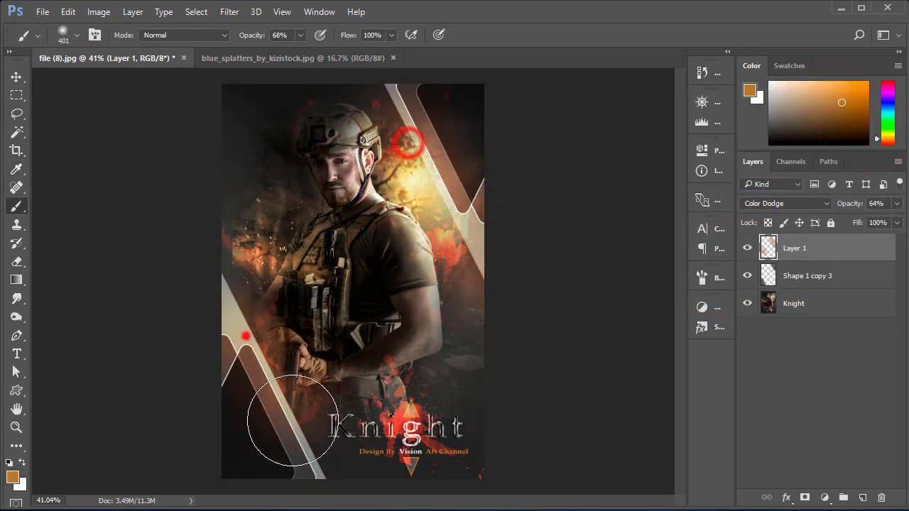
click(206, 344)
click(243, 461)
click(209, 464)
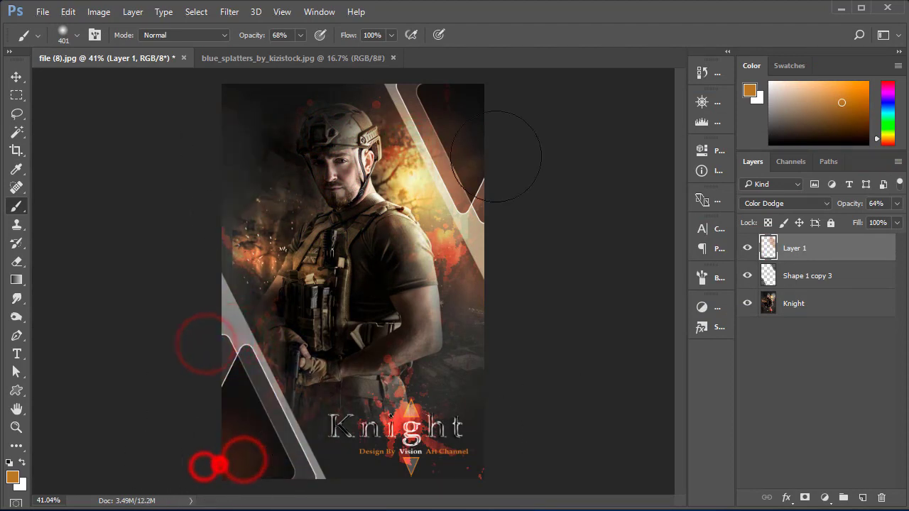
click(488, 98)
click(254, 398)
Step: Add Layer 2 with an orange glow at the top right, blended as Linear Dodge (Add)
click(863, 498)
click(434, 174)
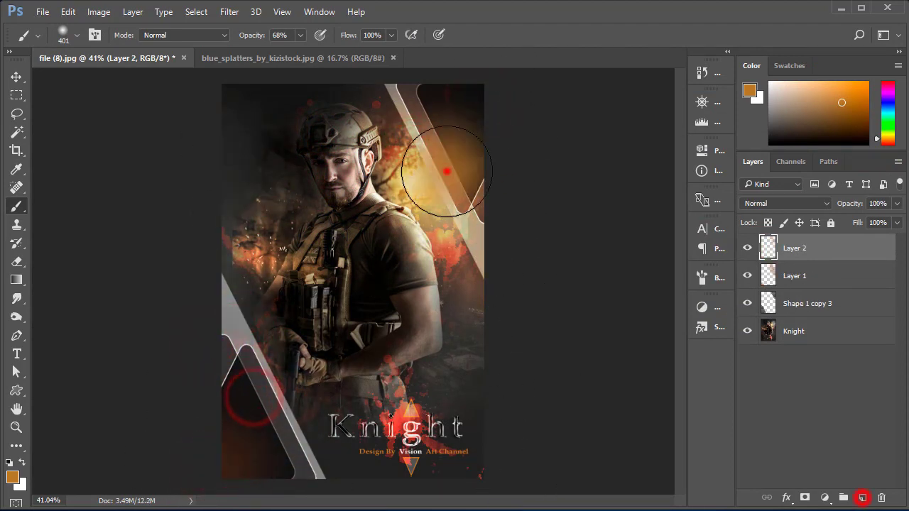
click(785, 203)
click(789, 319)
Step: Free Transform the top-right glow down to about 82% and return to the Brush
key(ctrl+t)
drag(352, 266, 376, 233)
click(628, 35)
key(b)
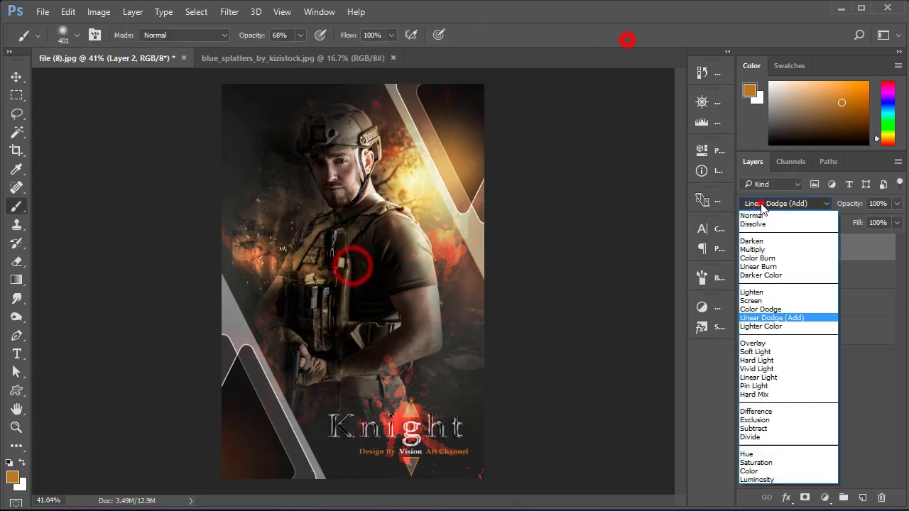
click(781, 204)
Step: Paint over the lower-left band and, at 41% brush opacity, near the Knight title
click(259, 402)
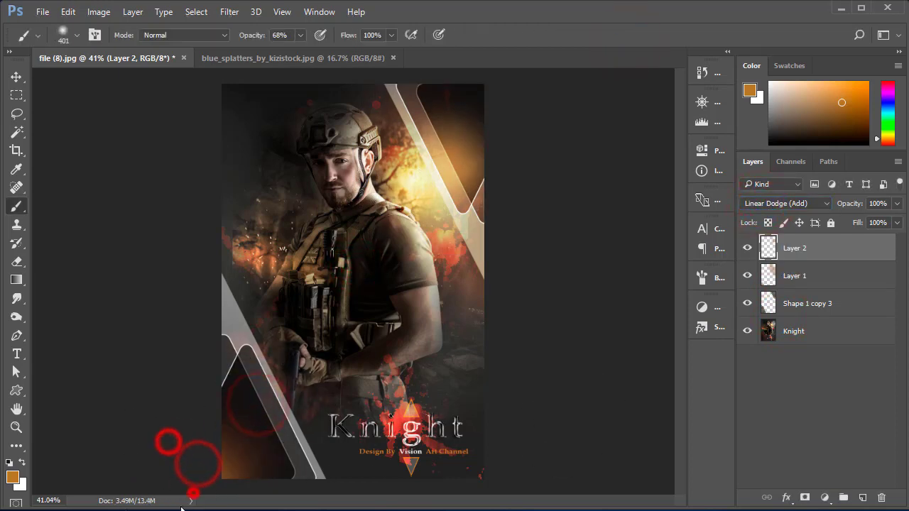
click(272, 421)
click(246, 396)
drag(300, 35, 284, 54)
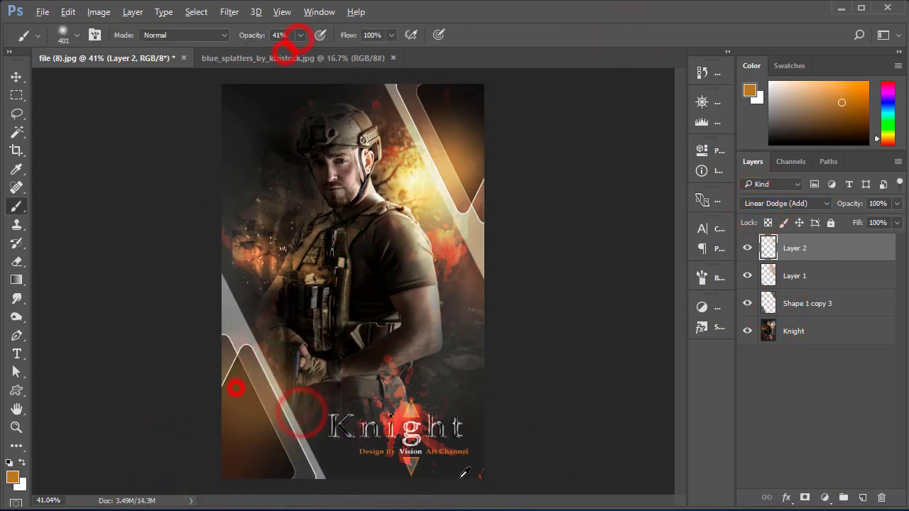
click(407, 420)
Step: Add a Color Dodge Layer 3 and paint glow near the Knight title and torso
click(502, 420)
click(862, 498)
click(765, 203)
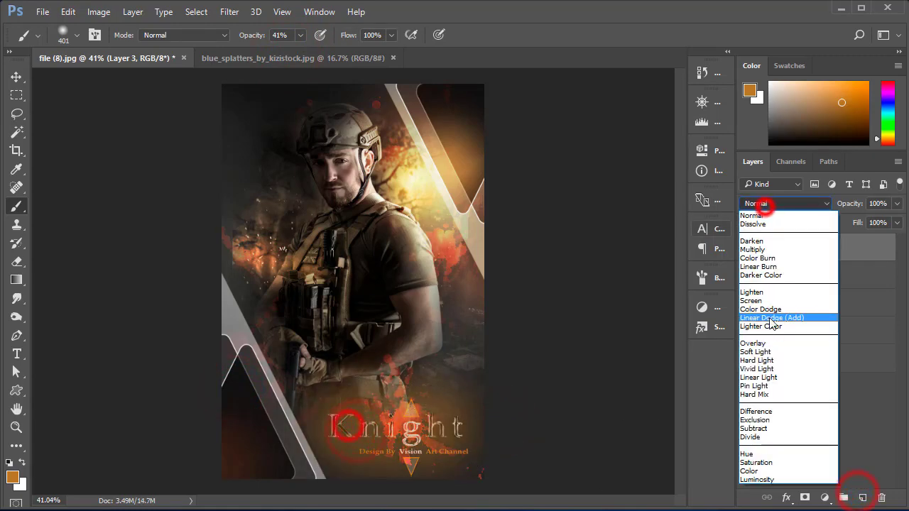
click(788, 317)
key(Up)
click(412, 422)
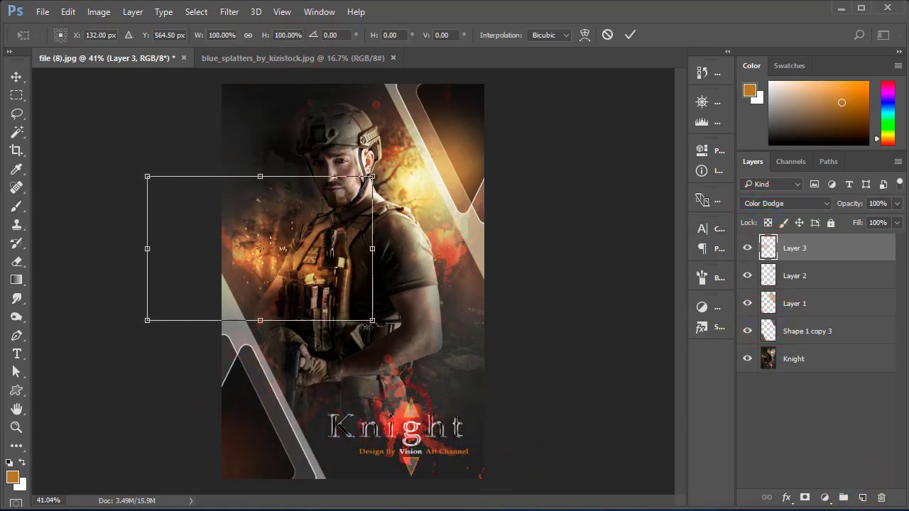
click(370, 325)
click(343, 302)
click(302, 342)
Step: Reset default black and white colours and paint on new Layer 4 over the soldier's arm
click(16, 260)
key(ctrl+minus)
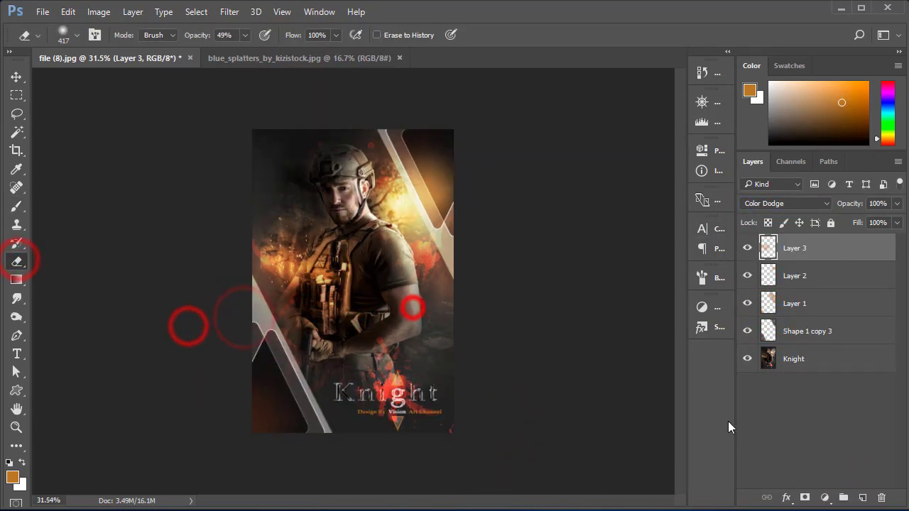
click(8, 463)
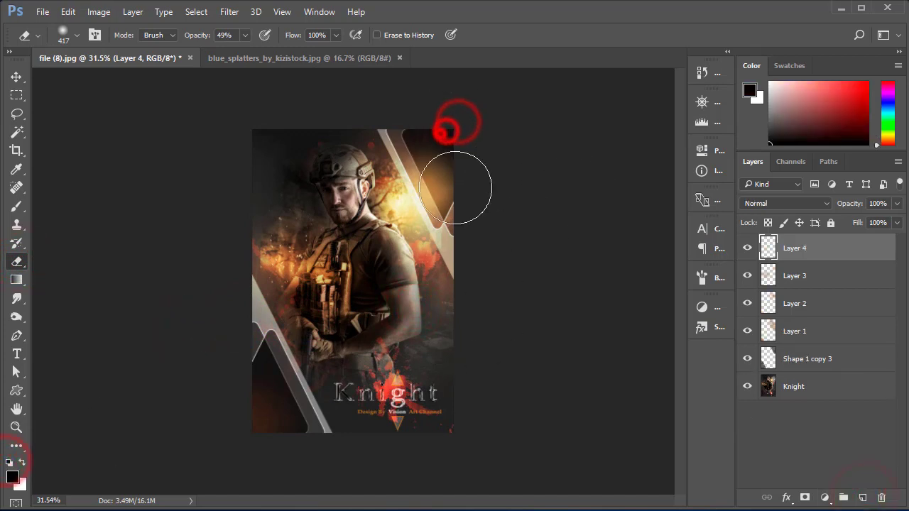
click(17, 206)
click(200, 113)
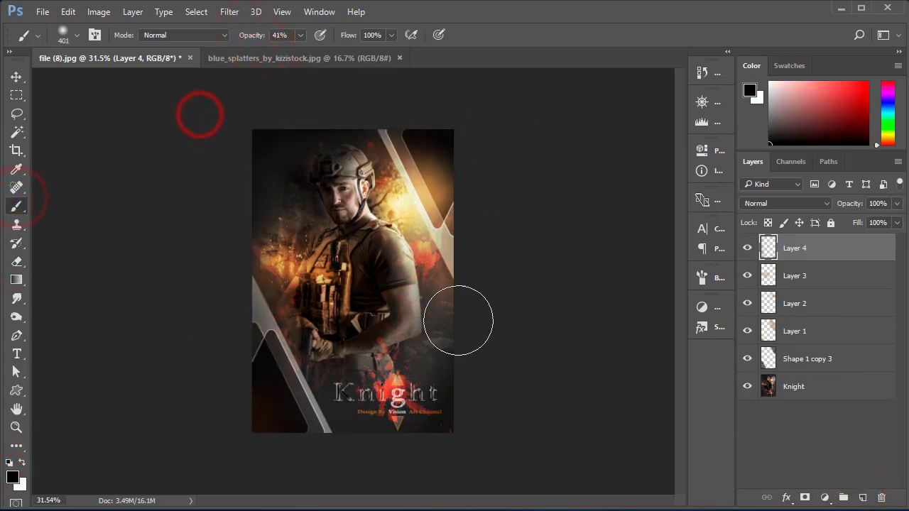
click(488, 189)
click(199, 209)
key(ctrl+plus)
click(400, 329)
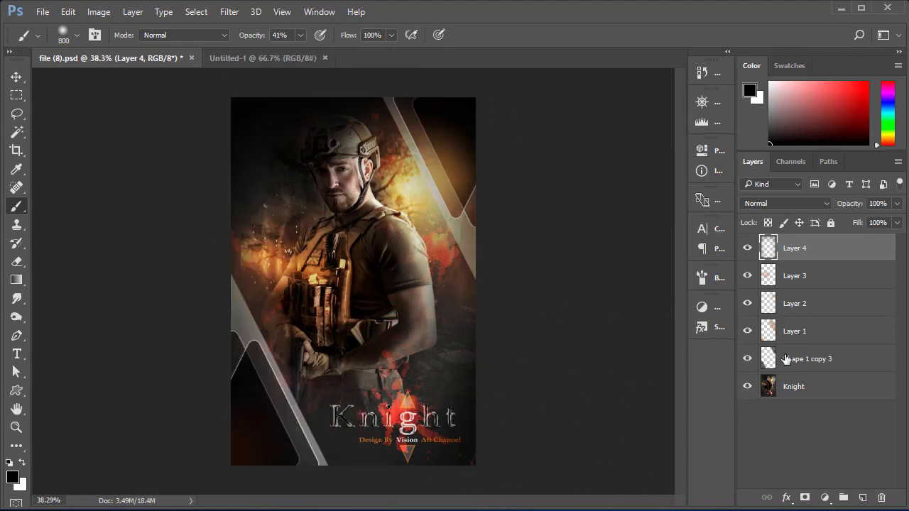
Step: Set Layer 4 to Color Dodge and dim the glow around the shoulder
click(787, 355)
click(760, 202)
click(790, 310)
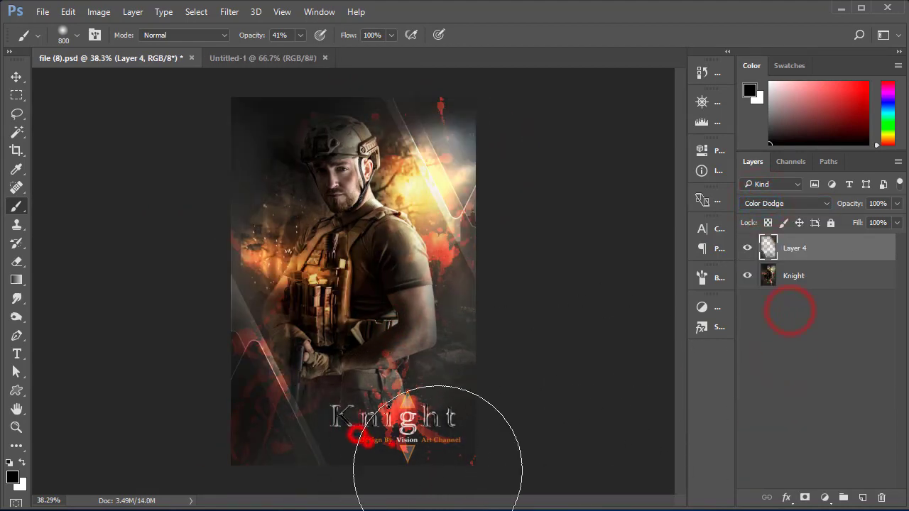
click(465, 278)
click(494, 298)
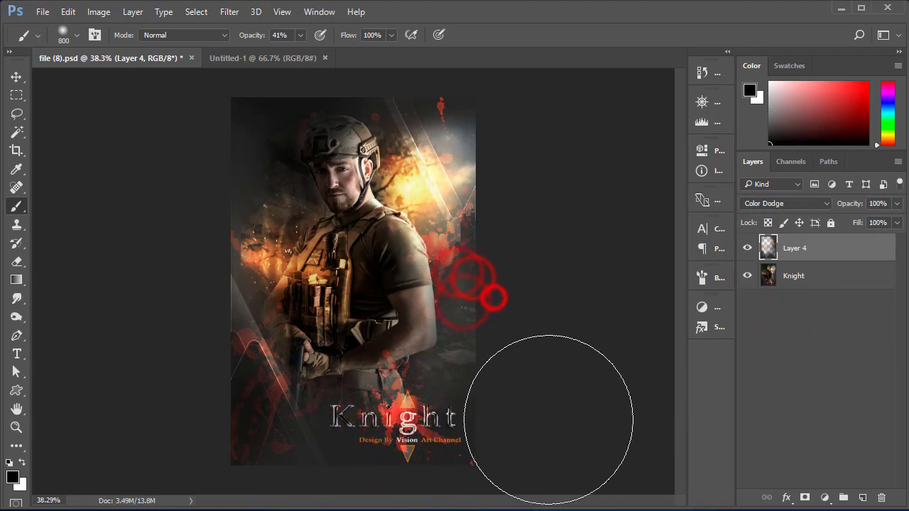
Step: Apply a Motion Blur with 50-pixel distance to Layer 4
click(228, 11)
click(277, 165)
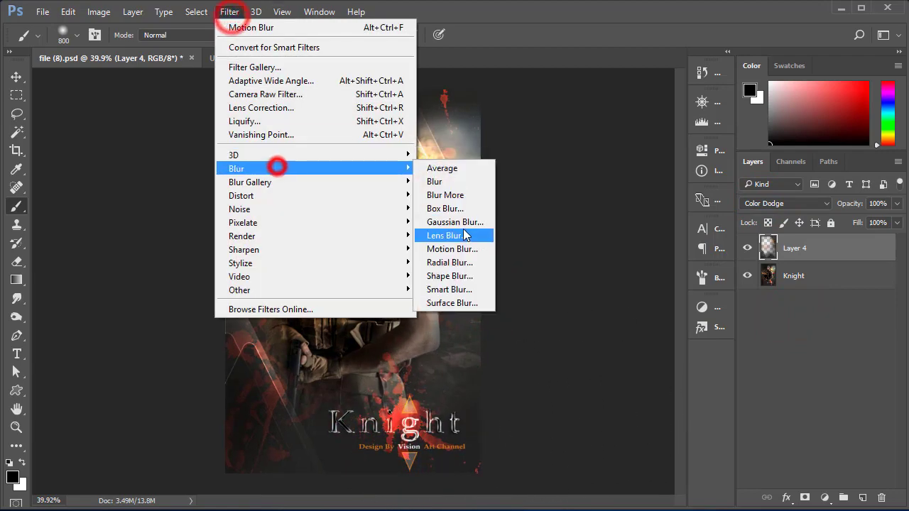
click(463, 248)
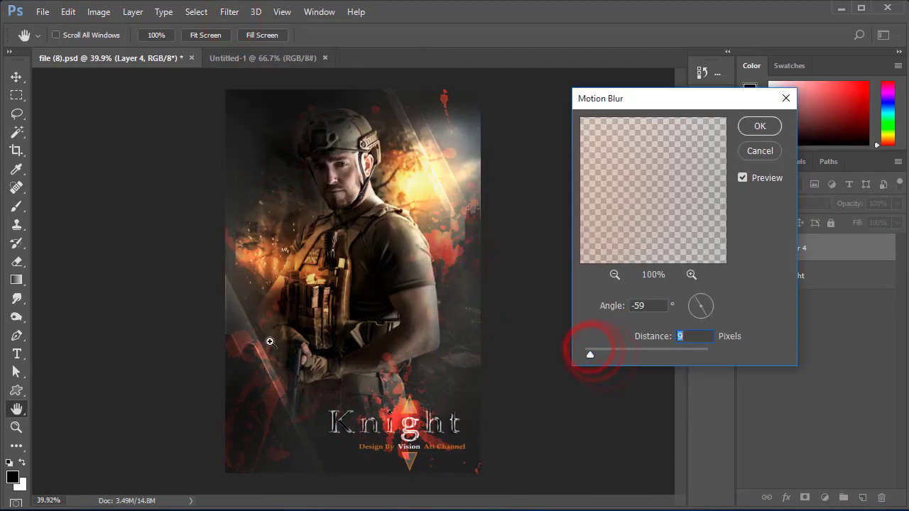
ctrl+click(270, 342)
drag(591, 353, 615, 354)
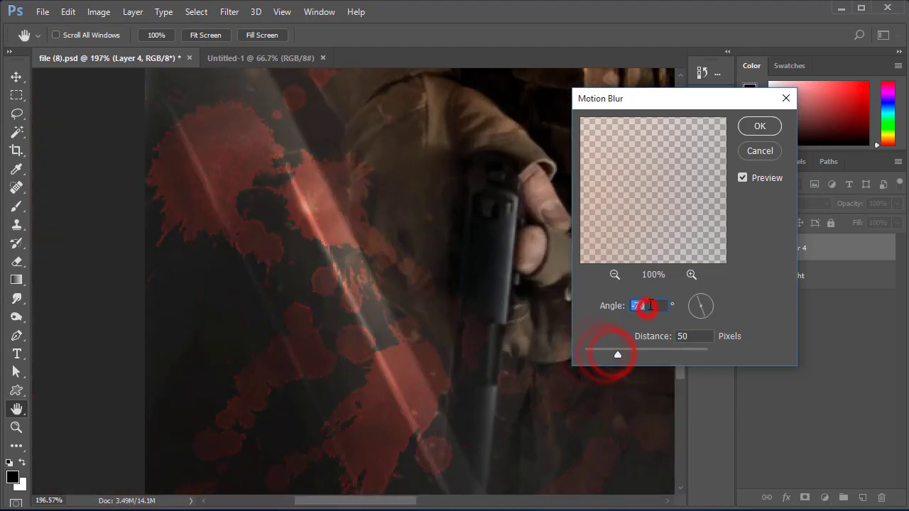
click(759, 126)
Step: Zoom back out to the full poster and resume work with the Brush
key(ctrl+0)
key(b)
click(488, 309)
click(530, 265)
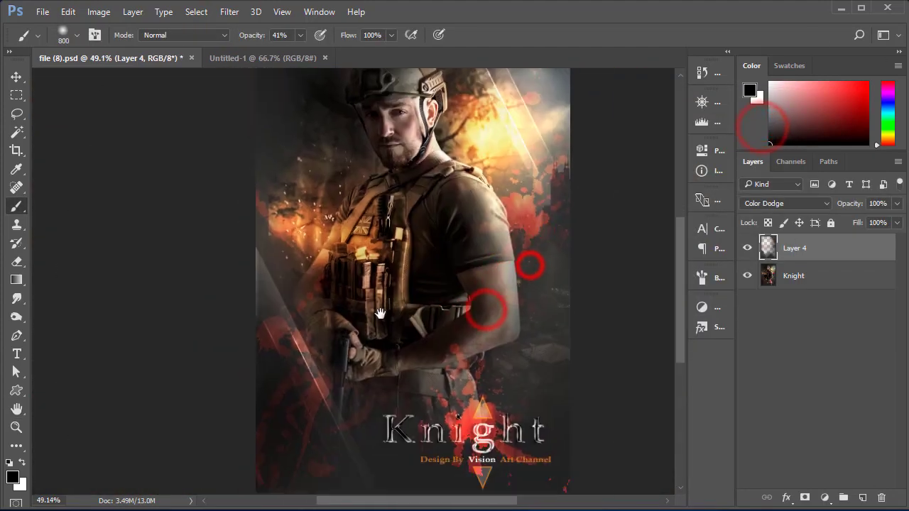